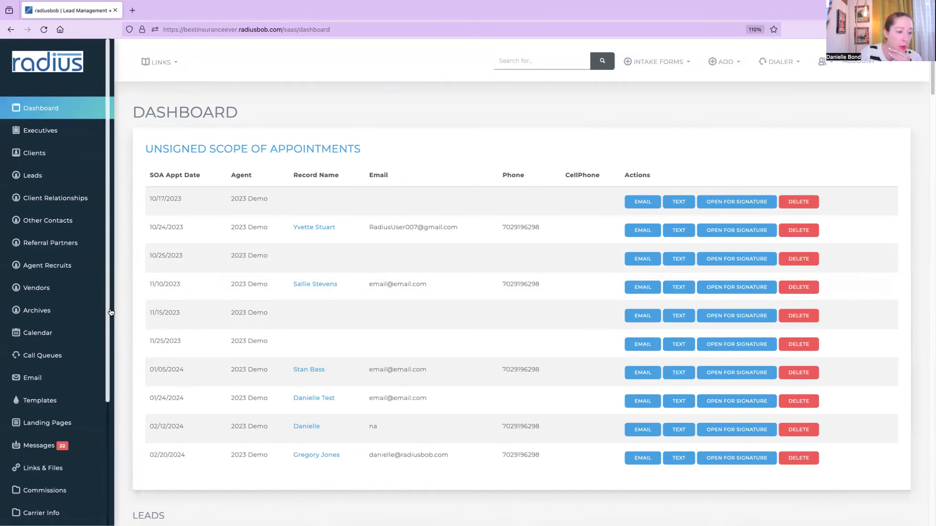
# - Open the products, commissions and renewals settings and view the form for adding a new product
pyautogui.moveTo(108, 314); pyautogui.dragTo(136, 450)
pyautogui.scroll(-2, 68, 457)
pyautogui.click(50, 462)
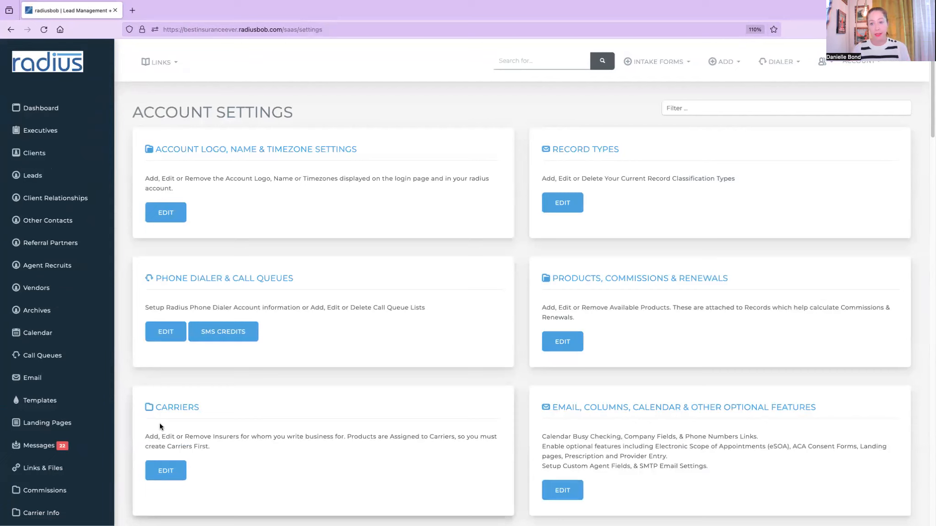
pyautogui.click(564, 343)
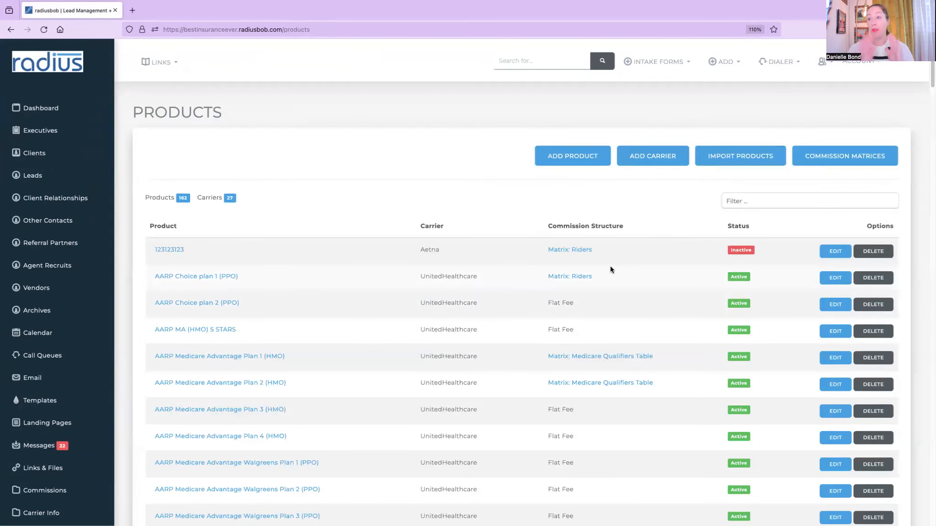
pyautogui.click(578, 157)
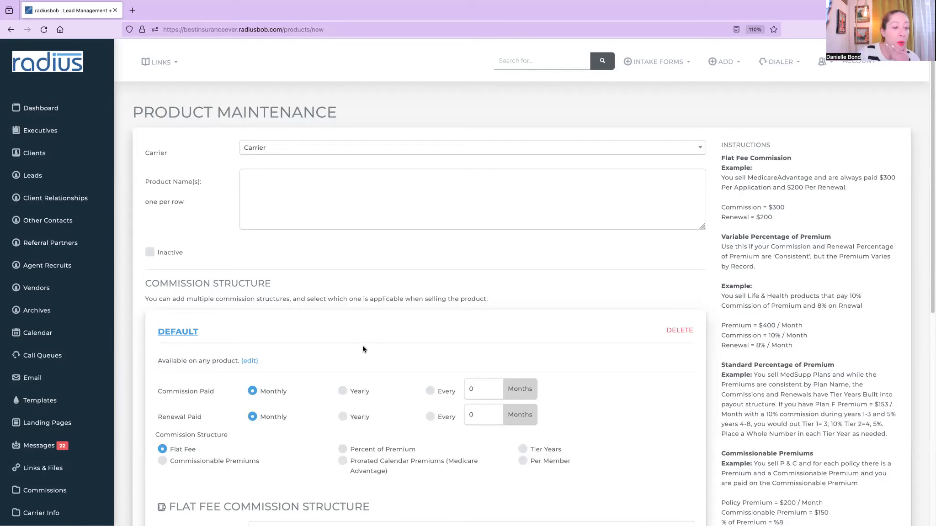
# - Open the policies of the first client in the client list and start adding a new policy
pyautogui.click(34, 154)
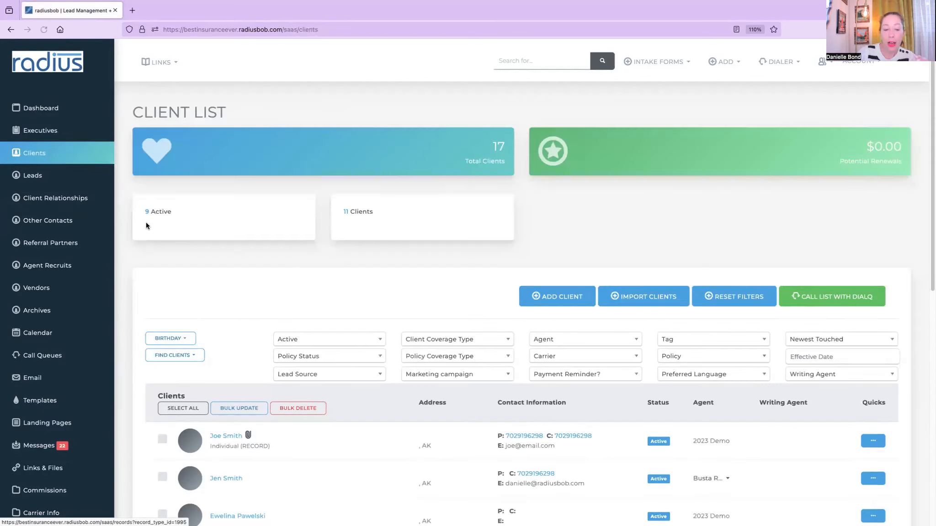
pyautogui.click(227, 435)
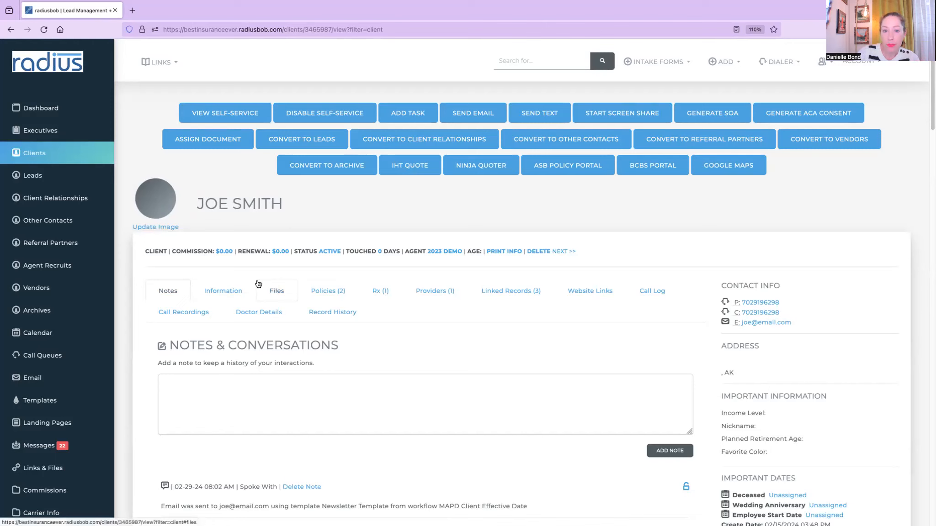
pyautogui.click(340, 294)
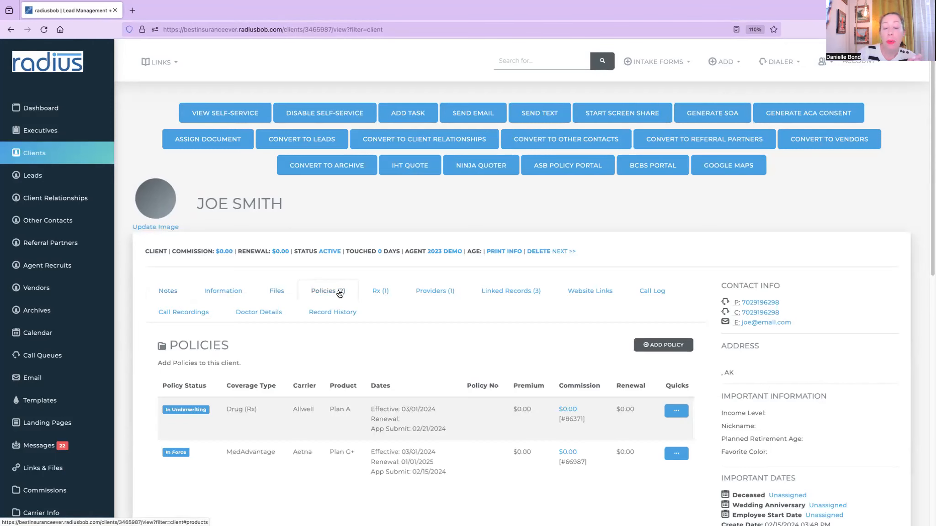
pyautogui.click(660, 346)
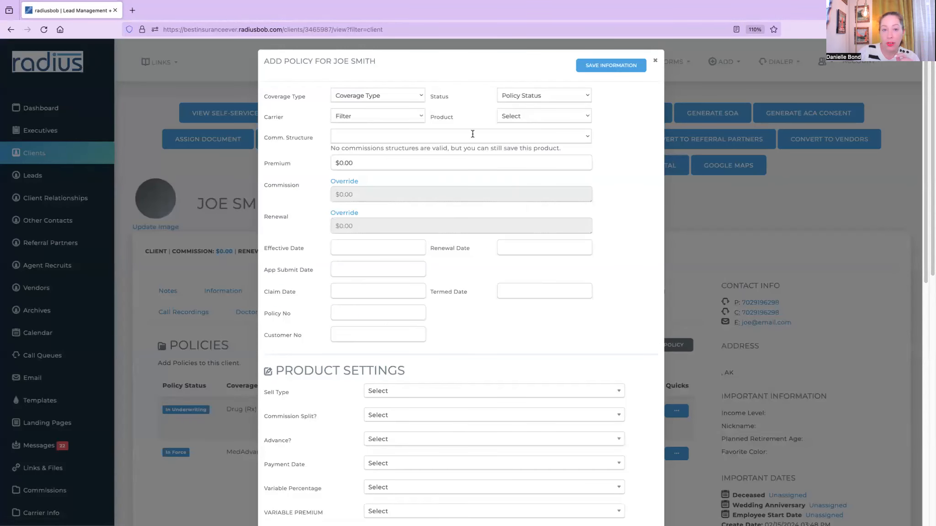
# - Set the new policy's coverage type to MedAdvantage and its status to In Force
pyautogui.click(414, 95)
pyautogui.click(419, 147)
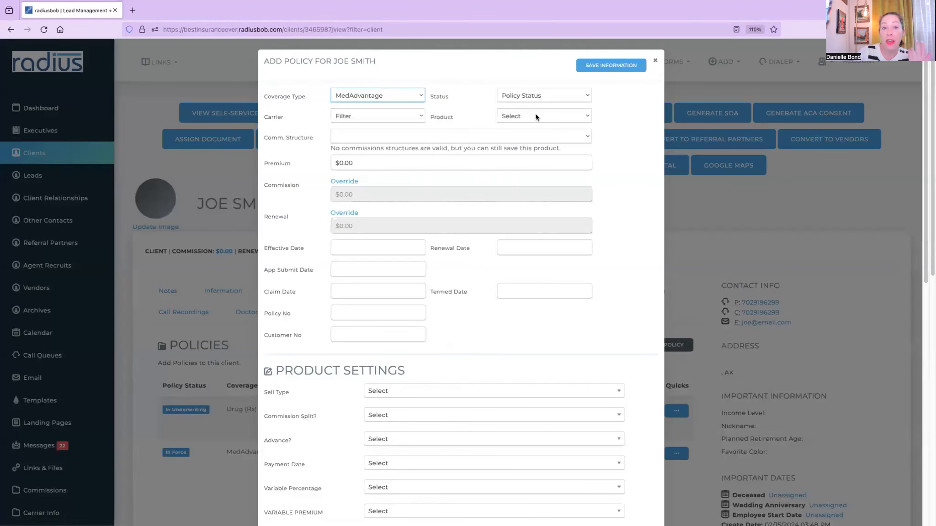
pyautogui.click(576, 94)
pyautogui.click(576, 99)
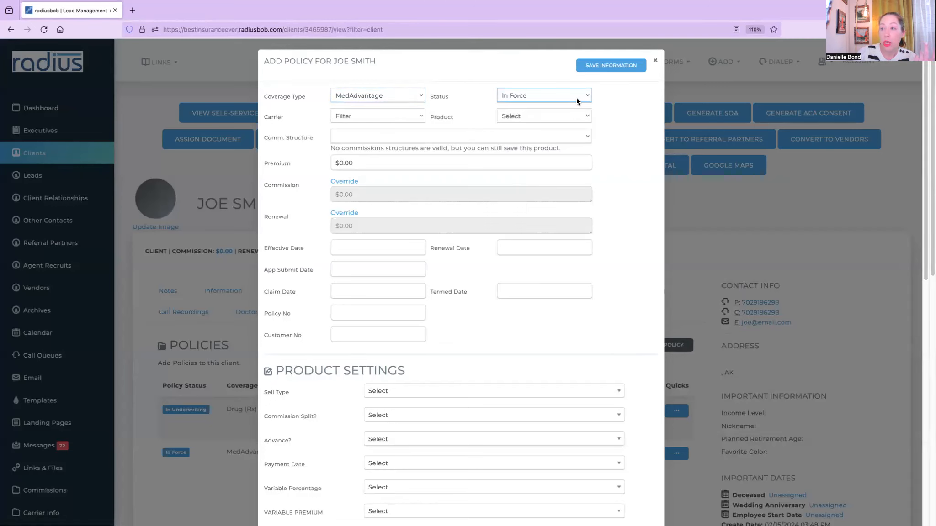
# - Choose Aetna as the carrier and HMO as the product, with a premium of $1,200
pyautogui.click(400, 117)
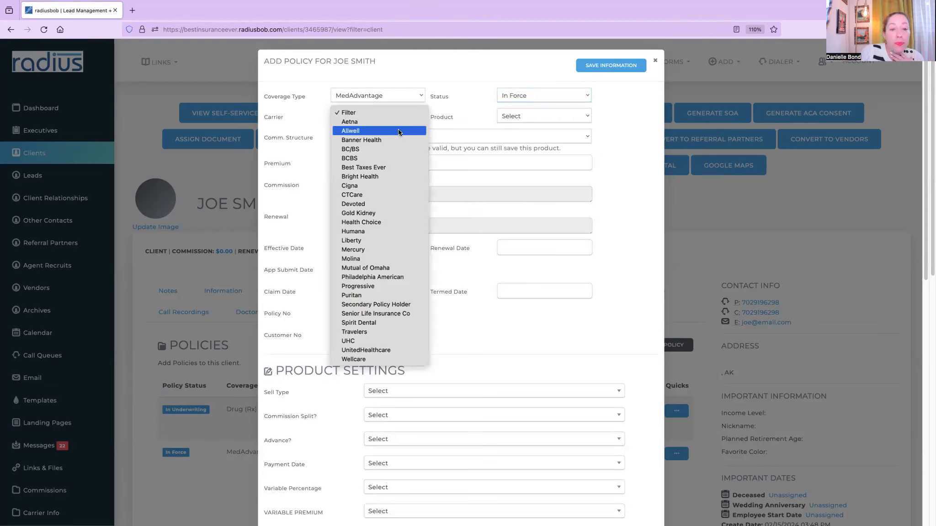
pyautogui.click(397, 123)
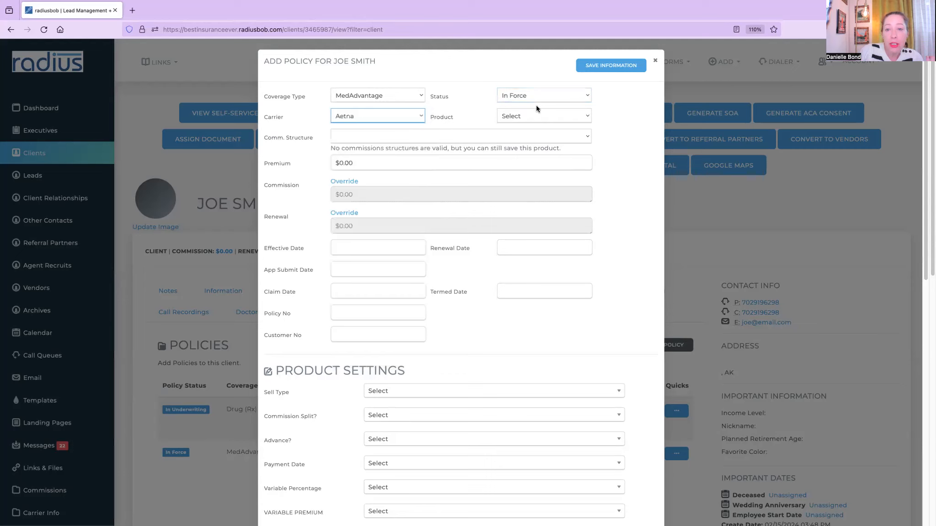
pyautogui.click(534, 115)
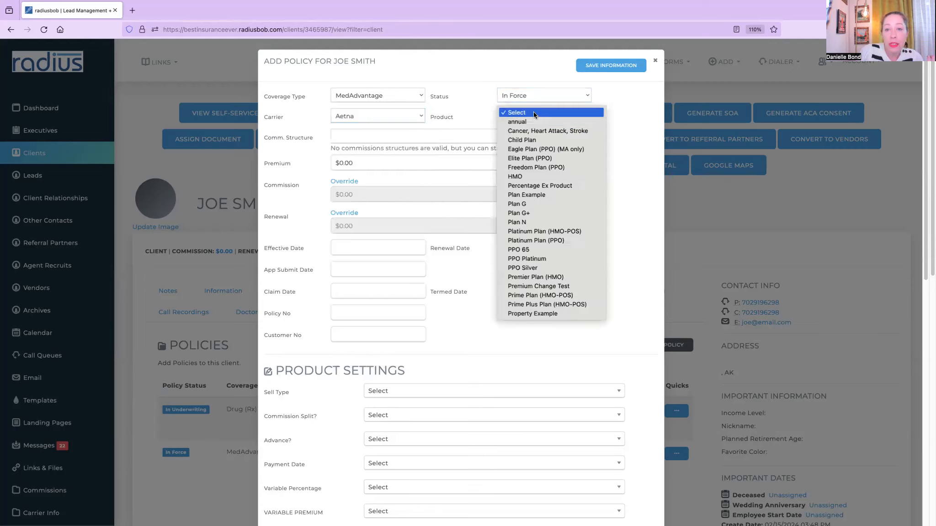
pyautogui.click(538, 177)
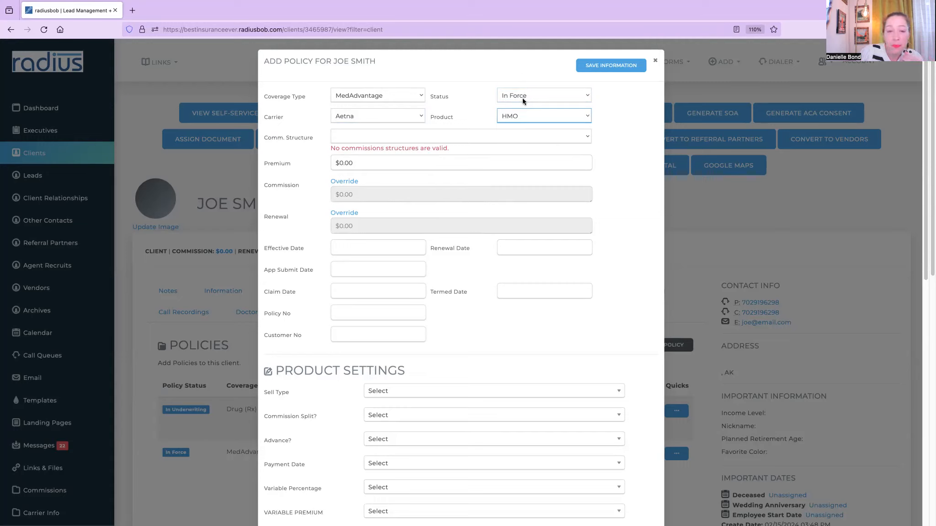
pyautogui.click(359, 163)
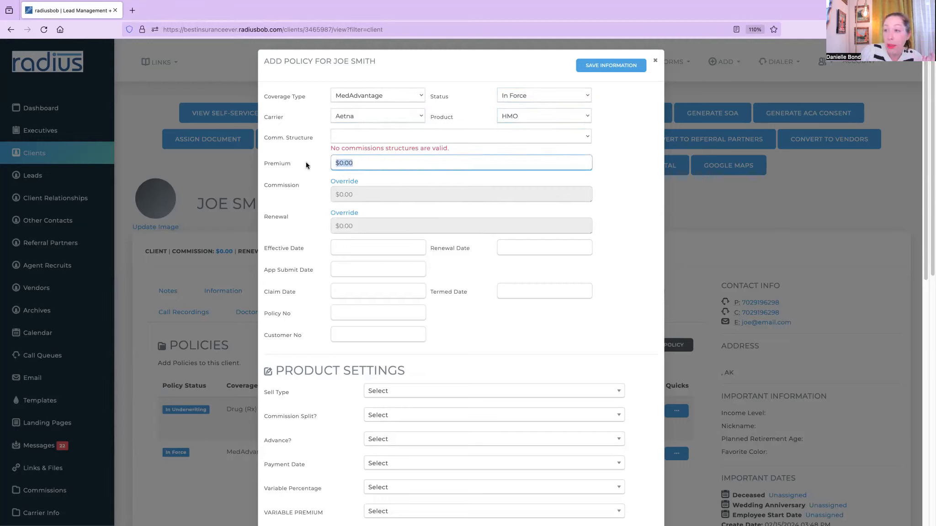
pyautogui.write('1200')
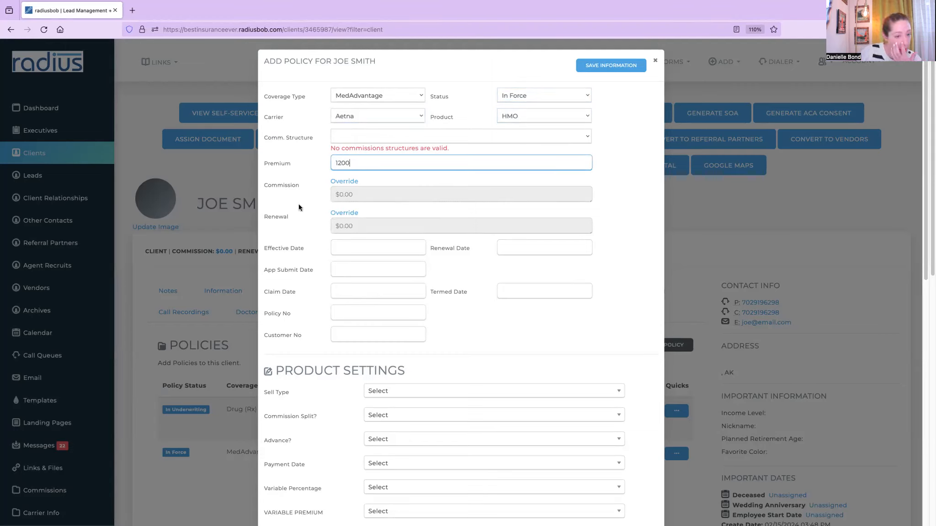
# - Set the policy's effective date to 02/01/2024 and its renewal date to 01/01/2025
pyautogui.click(351, 246)
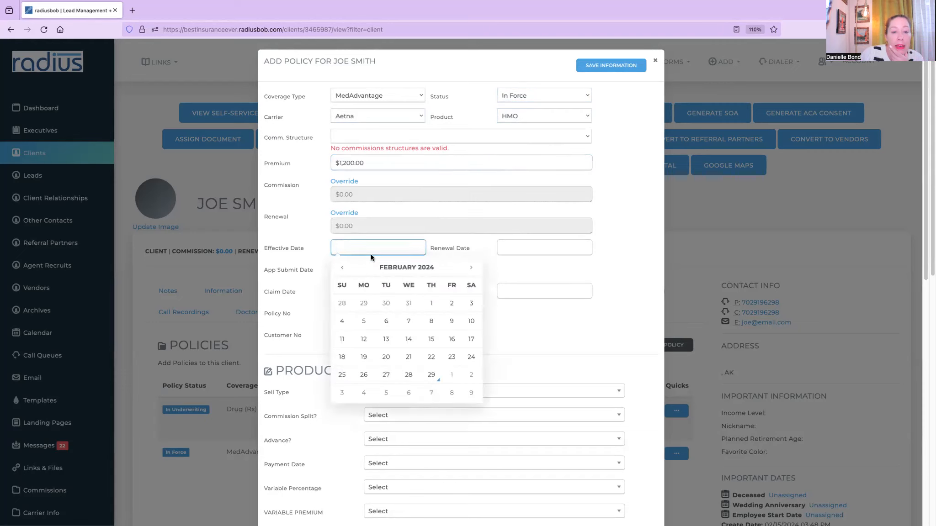
pyautogui.click(430, 302)
pyautogui.click(506, 244)
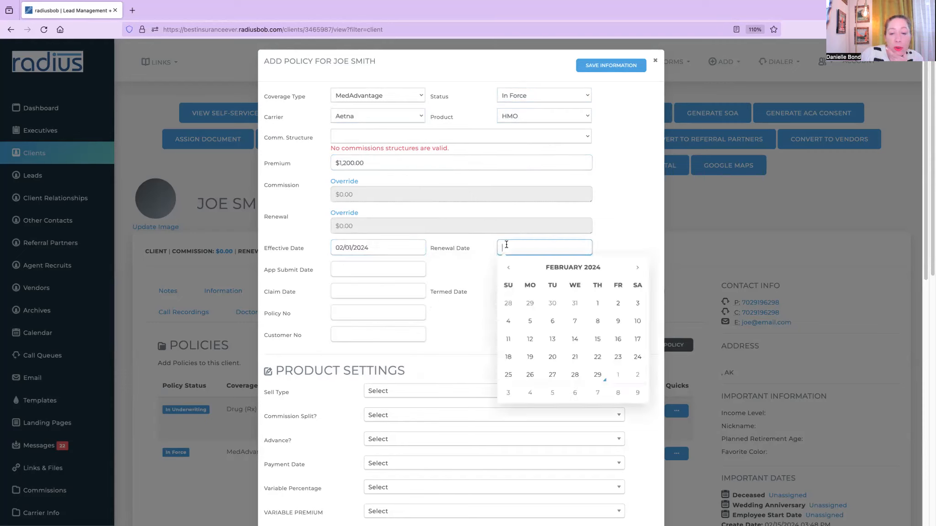
pyautogui.write('1/1/2024')
pyautogui.press('BackSpace')
pyautogui.write('5')
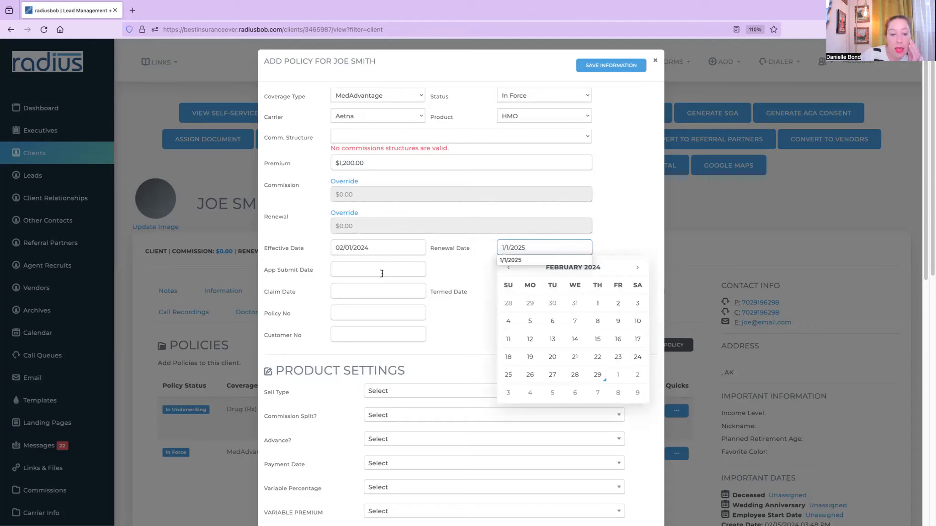
pyautogui.click(463, 247)
pyautogui.moveTo(476, 246); pyautogui.dragTo(433, 249)
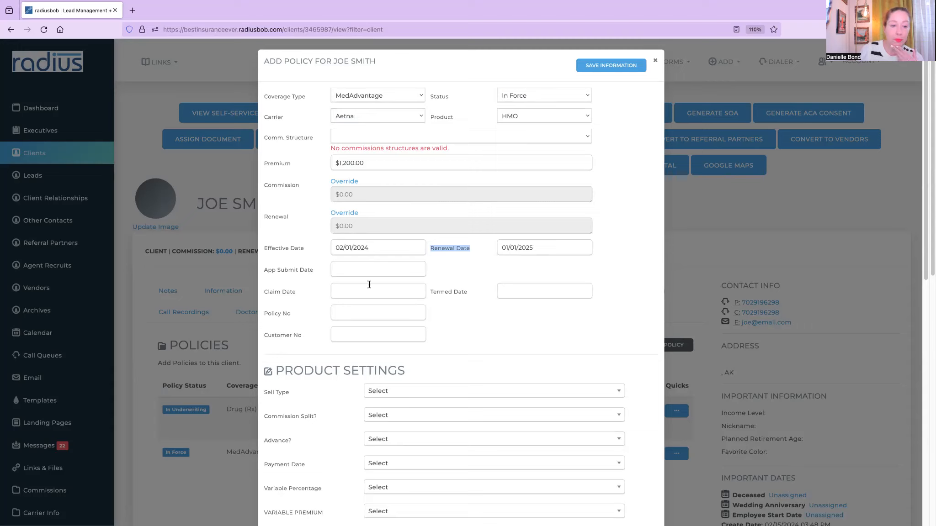
# - Set the application submit date to 01/30/2024, leaving the claim date empty
pyautogui.click(359, 266)
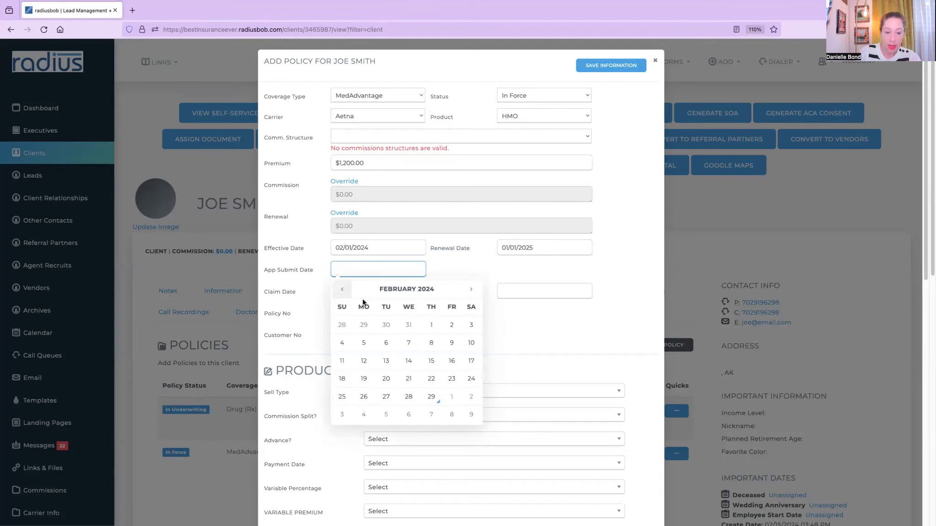
pyautogui.click(383, 326)
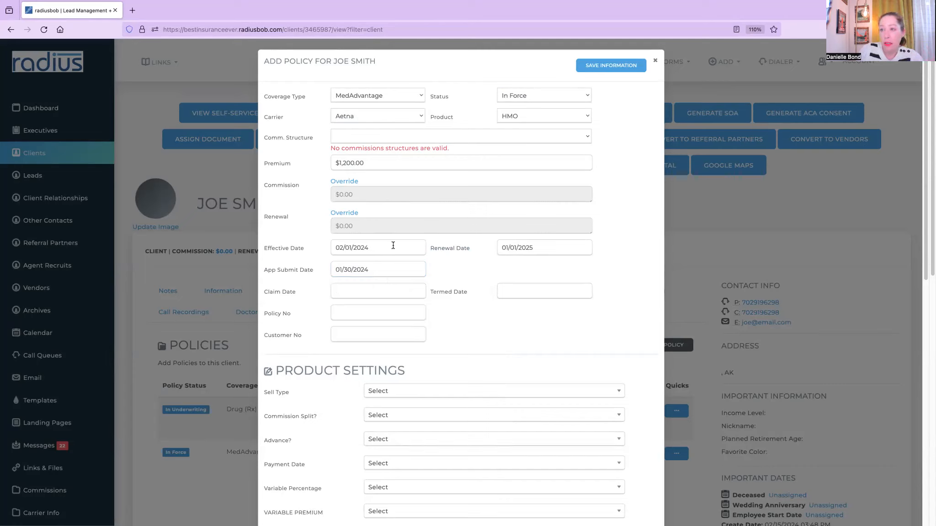
pyautogui.click(382, 269)
pyautogui.moveTo(383, 269); pyautogui.dragTo(340, 264)
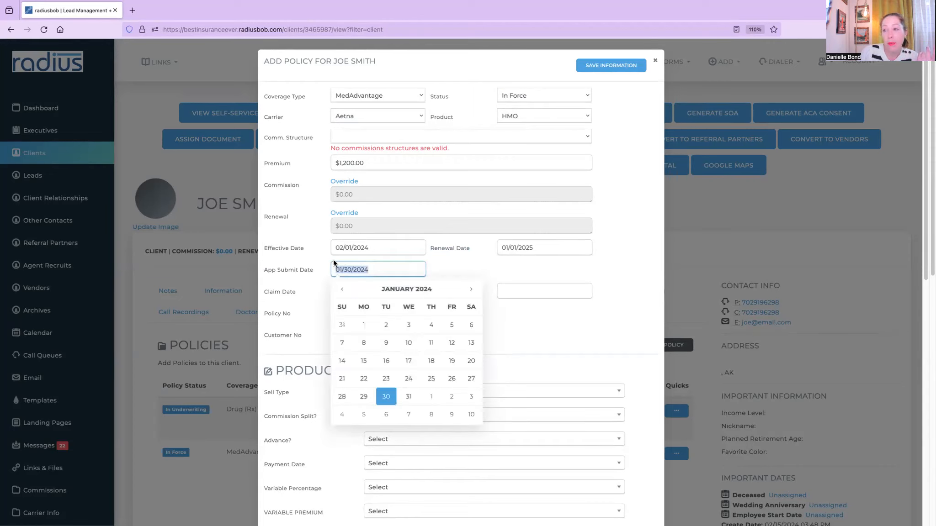
pyautogui.press('Tab')
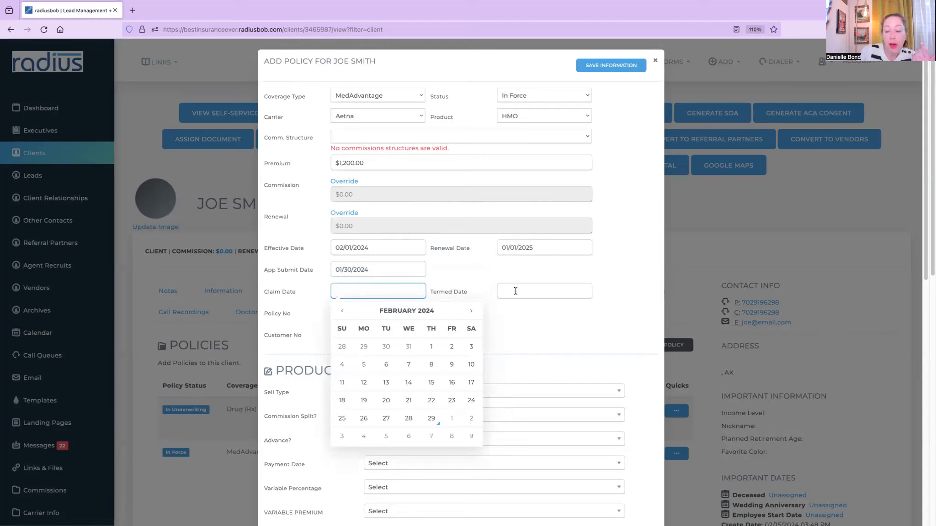
pyautogui.click(593, 321)
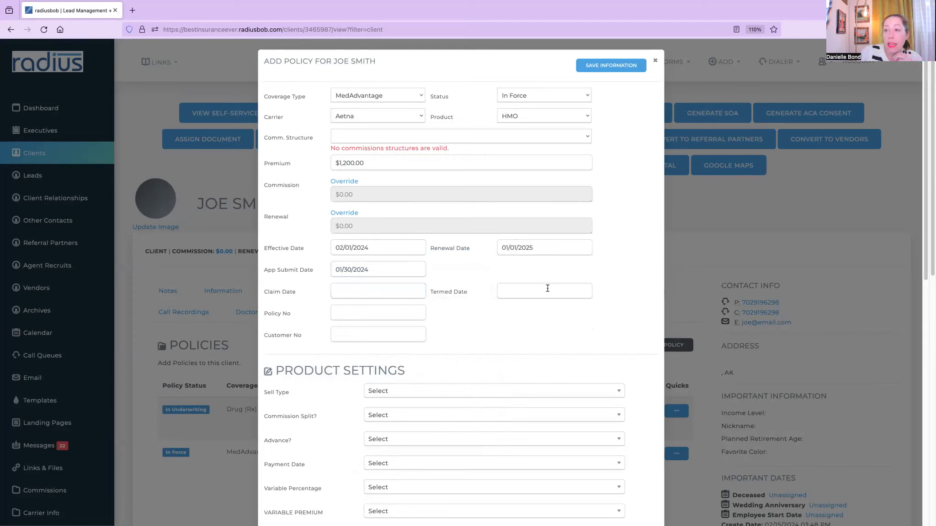
# - Enter the policy number and the customer number for the new policy
pyautogui.click(365, 314)
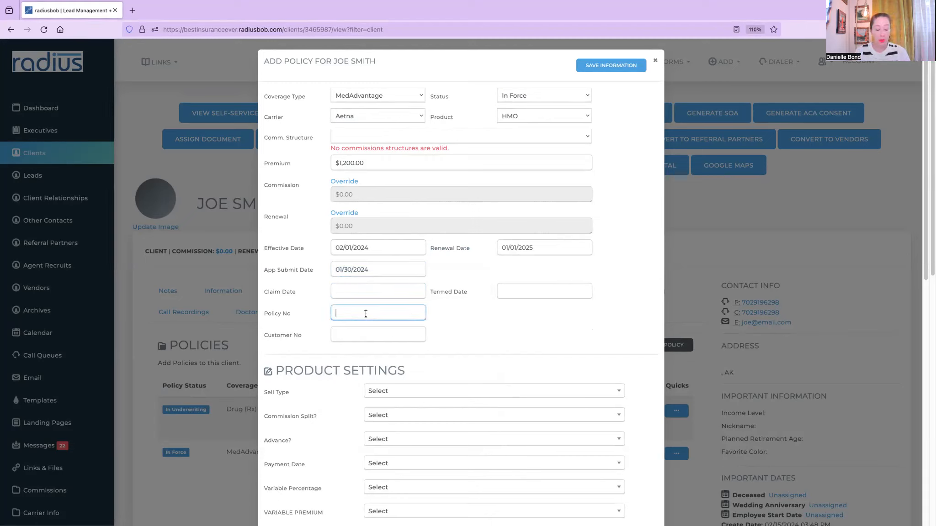
pyautogui.write('4214')
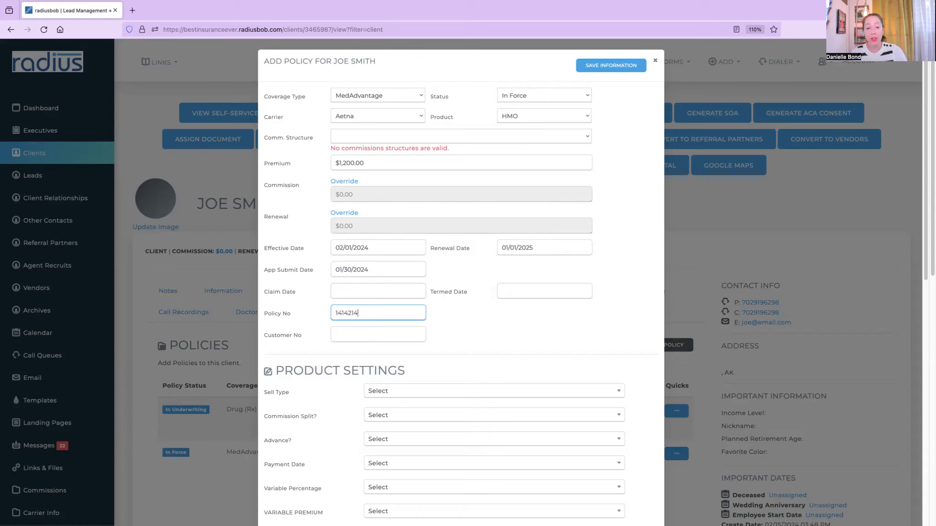
pyautogui.click(361, 332)
pyautogui.write('234324')
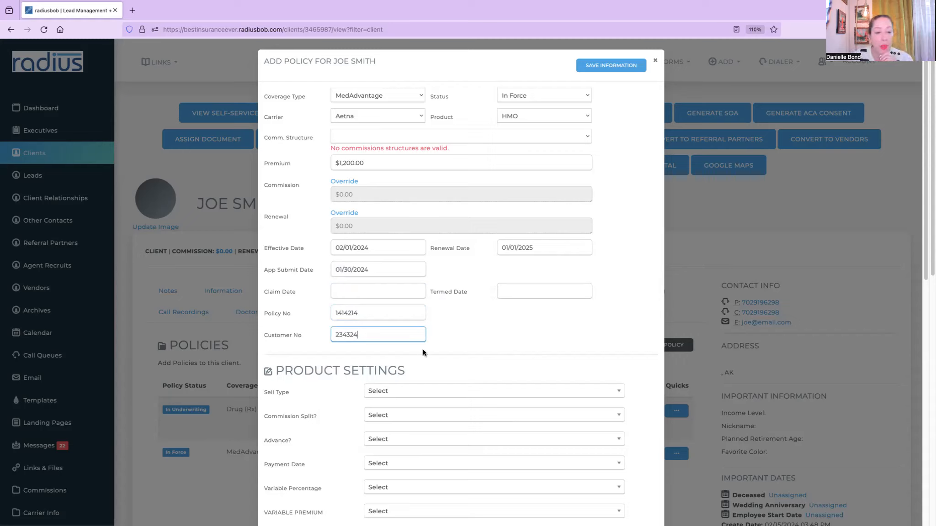
# - Set the sell type to New To Medicare and save the new policy
pyautogui.click(533, 392)
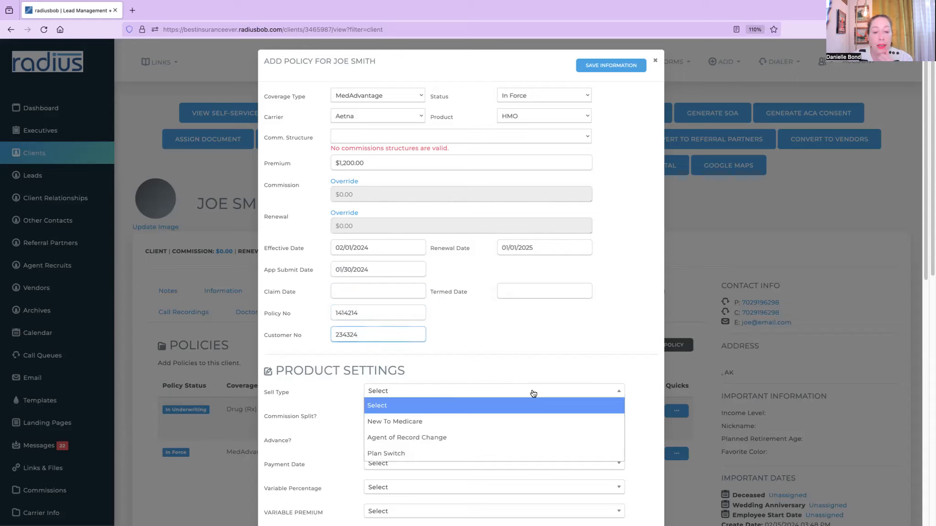
pyautogui.click(524, 422)
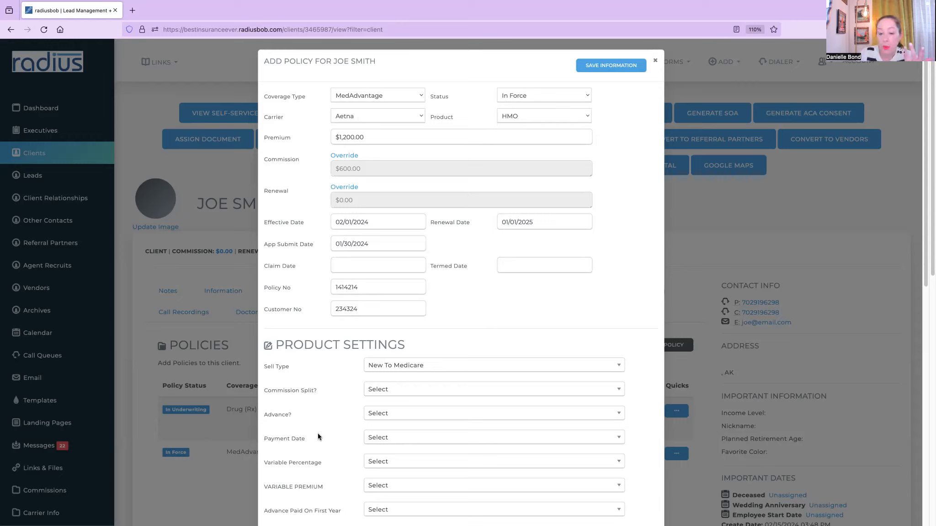
pyautogui.scroll(-5, 317, 432)
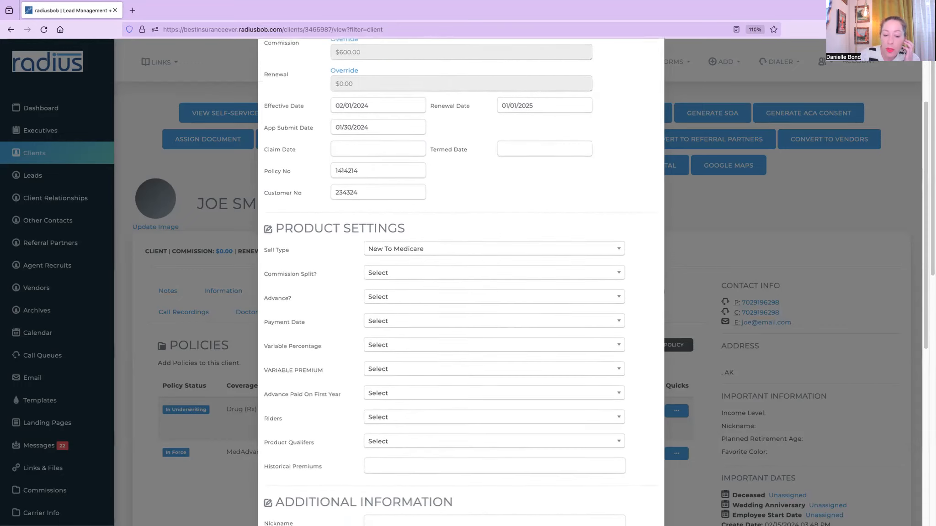
pyautogui.scroll(-8, 460, 283)
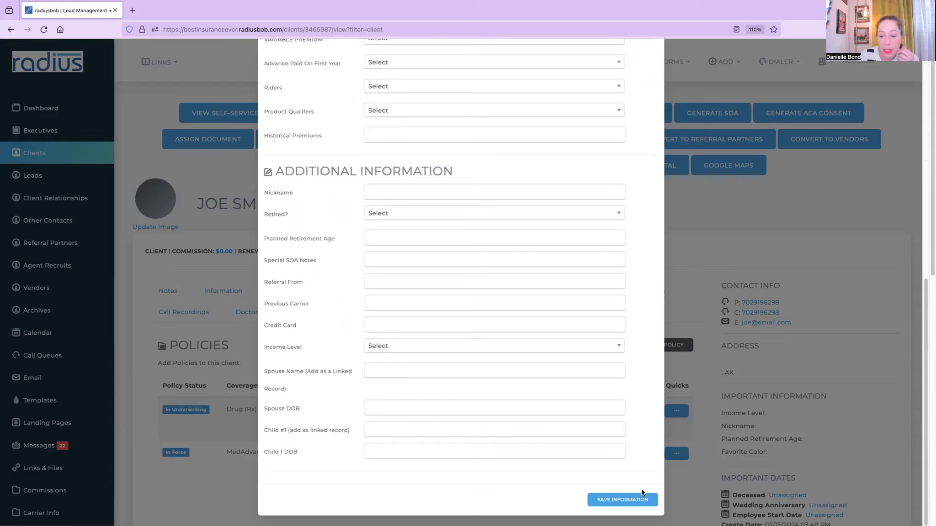
pyautogui.click(633, 500)
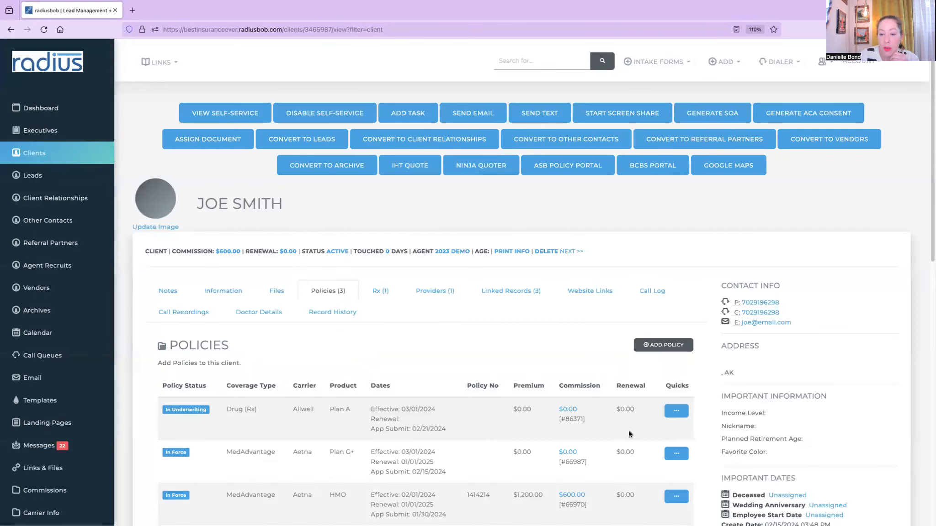
# - Review the MedAdvantage HMO policy's commission payments and renewal date, and try generating renewal payments starting 01/01/2025
pyautogui.click(571, 495)
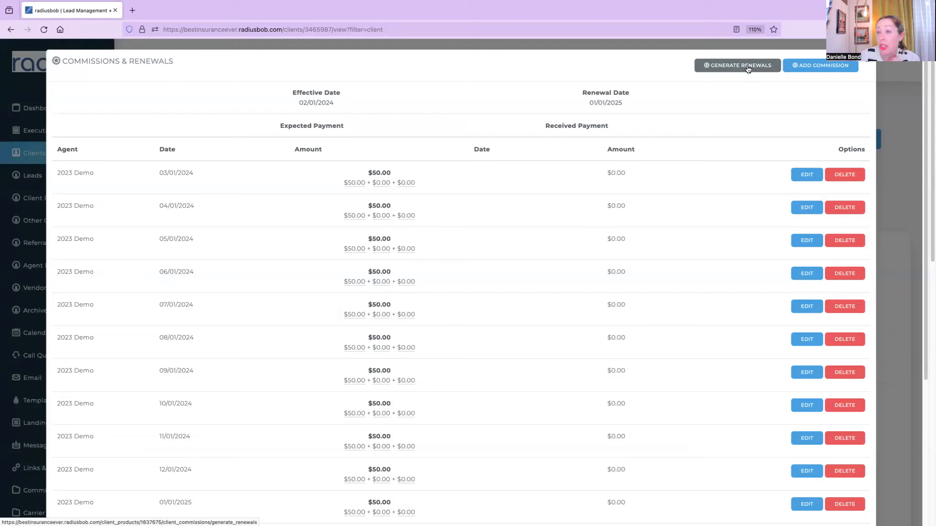
pyautogui.moveTo(645, 102); pyautogui.dragTo(581, 94)
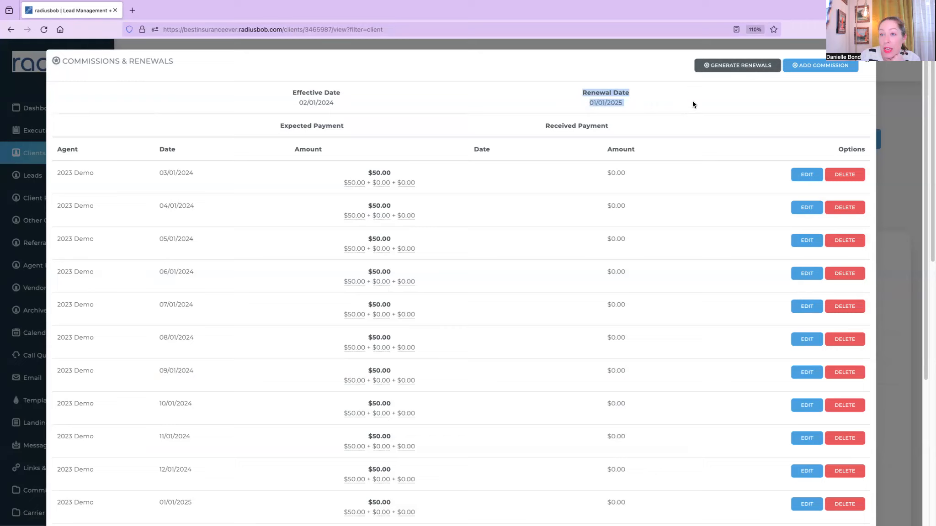
pyautogui.click(732, 67)
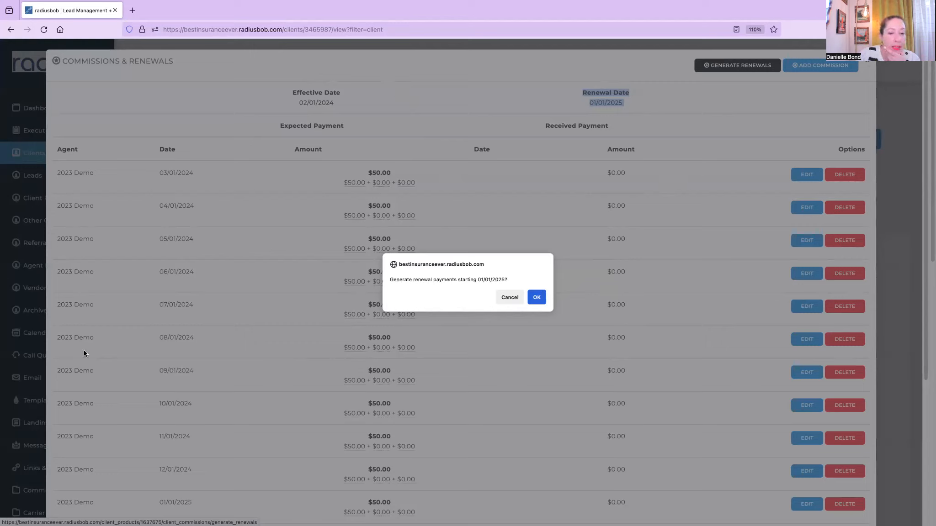
pyautogui.click(512, 299)
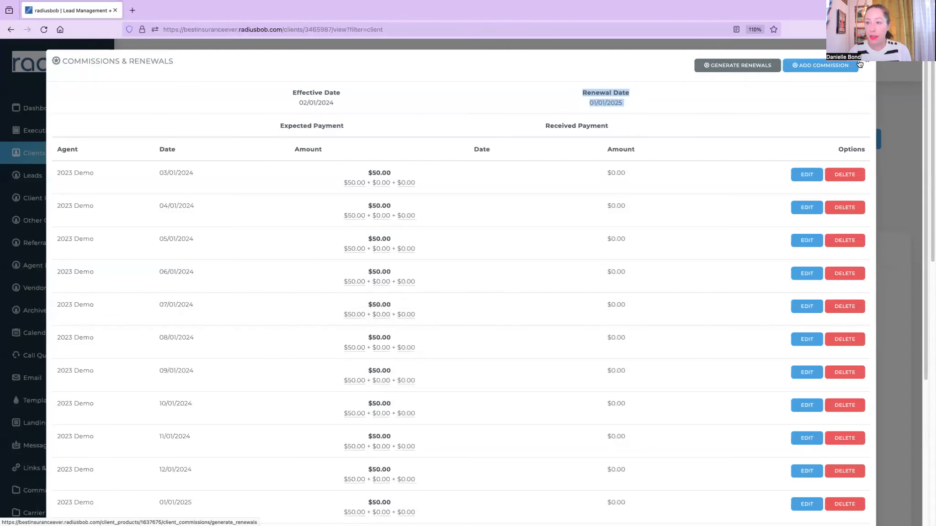
pyautogui.click(870, 63)
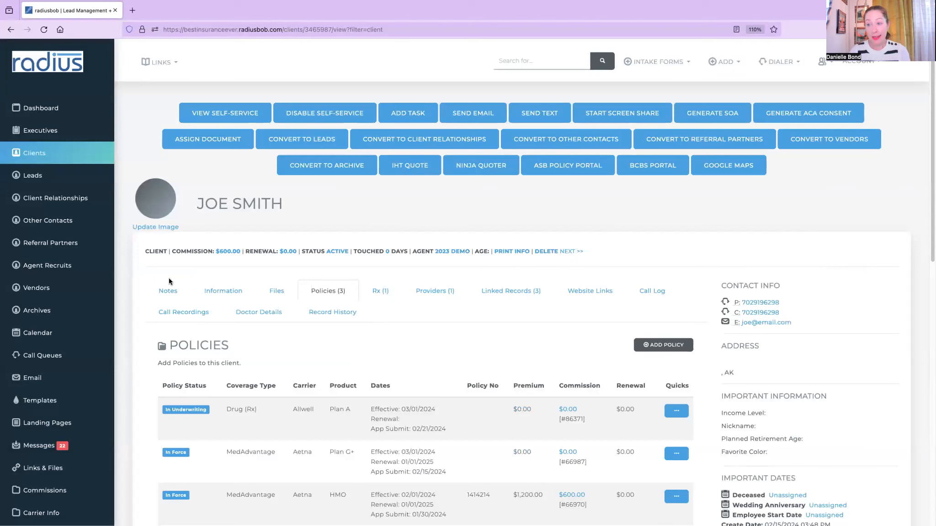
# - Find the coverage settings among the account settings with the filter "cover" and open Coverage Types & Data Fields
pyautogui.scroll(-4, 69, 366)
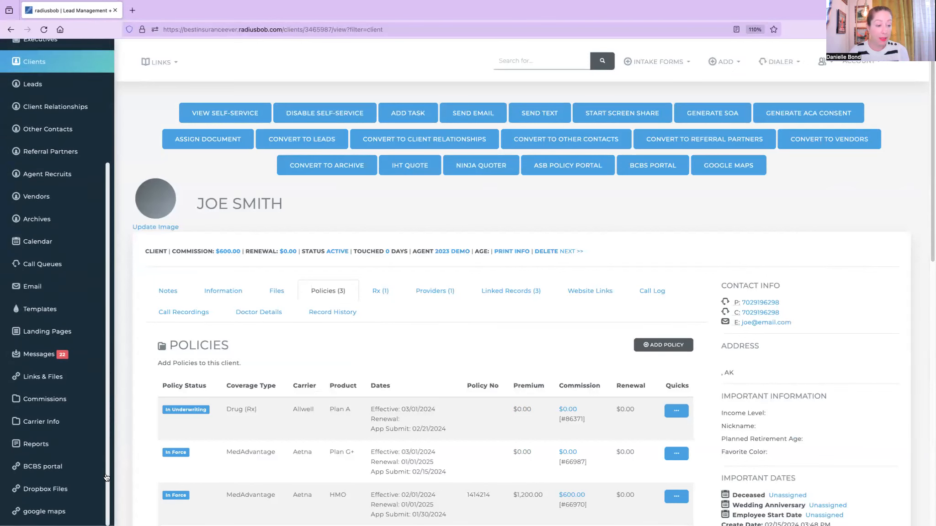
pyautogui.click(65, 460)
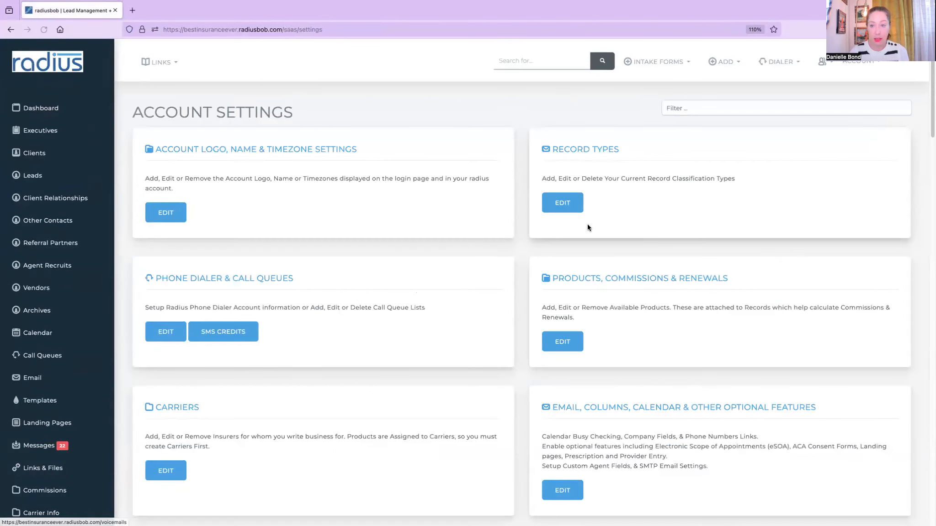
pyautogui.click(693, 108)
pyautogui.write('cover')
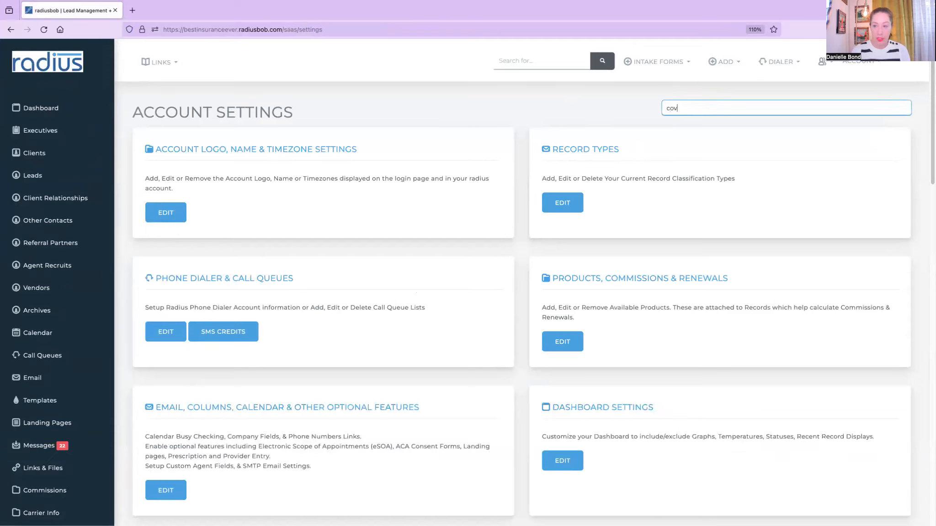
pyautogui.click(172, 202)
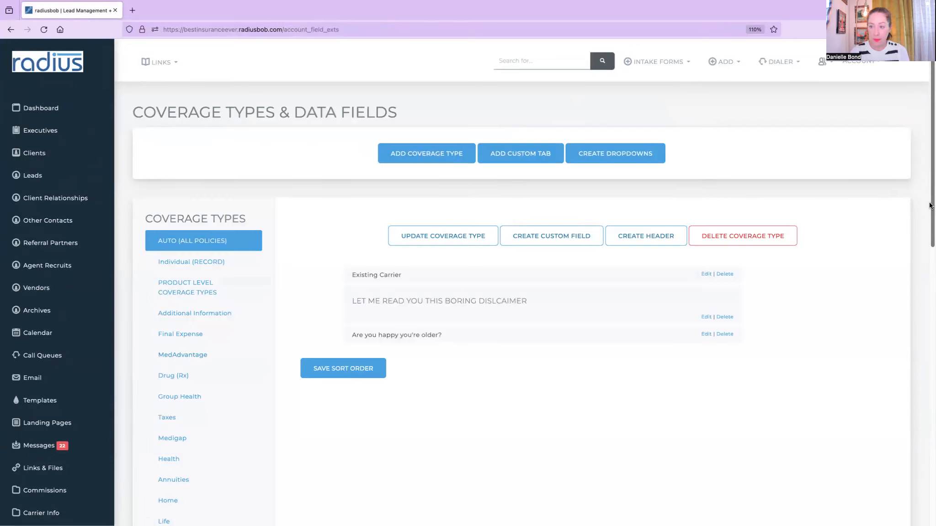
# - View the custom fields defined for policies and look at the blank form for creating a custom field
pyautogui.scroll(-3, 930, 224)
pyautogui.scroll(-10, 914, 274)
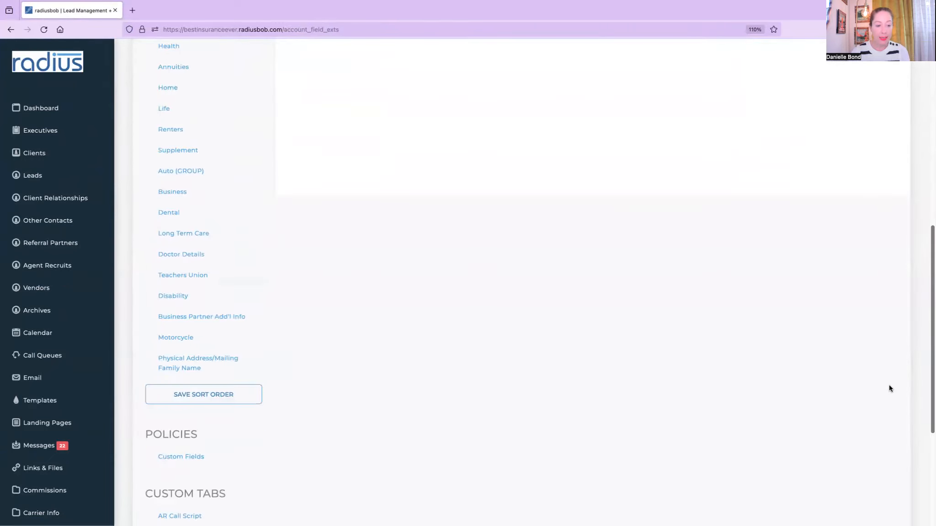
pyautogui.click(193, 459)
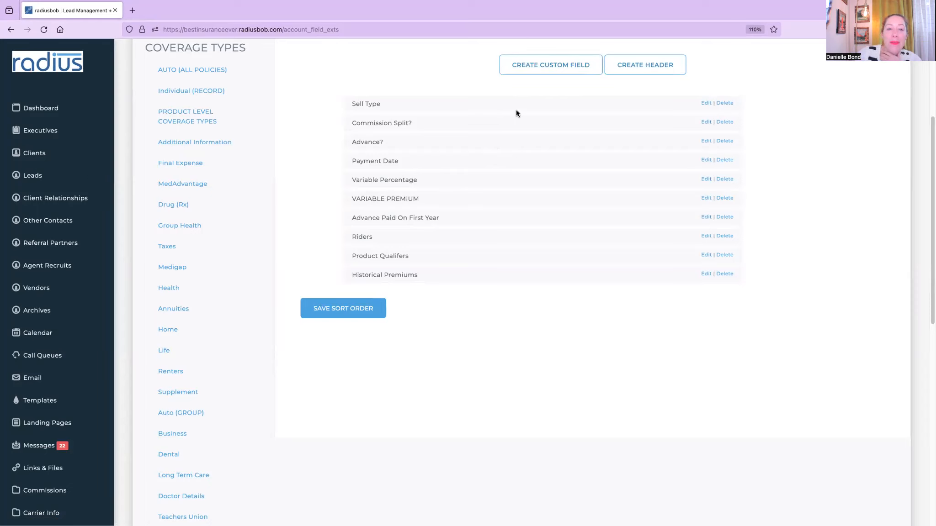
pyautogui.click(542, 67)
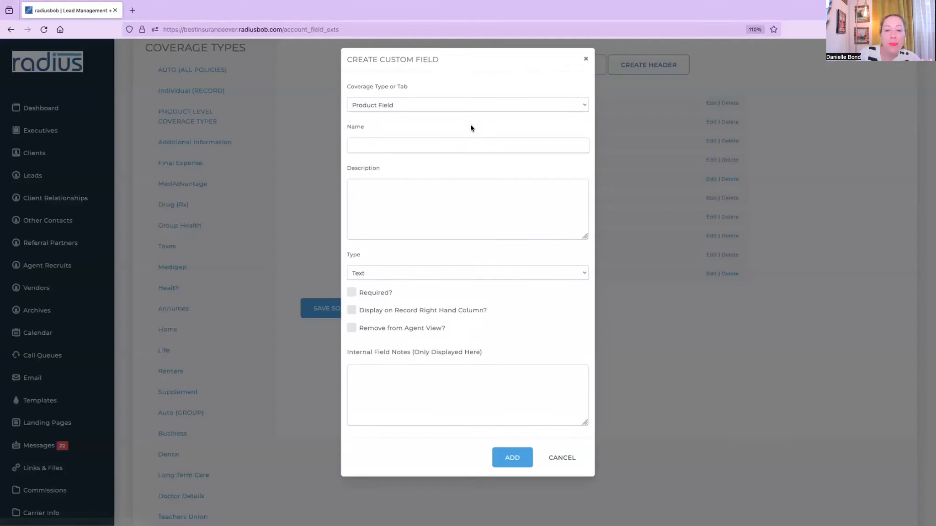
pyautogui.click(586, 63)
# - Filter the account settings for "email" and open the Email, Columns, Calendar & Other Optional Features settings
pyautogui.scroll(-5, 109, 372)
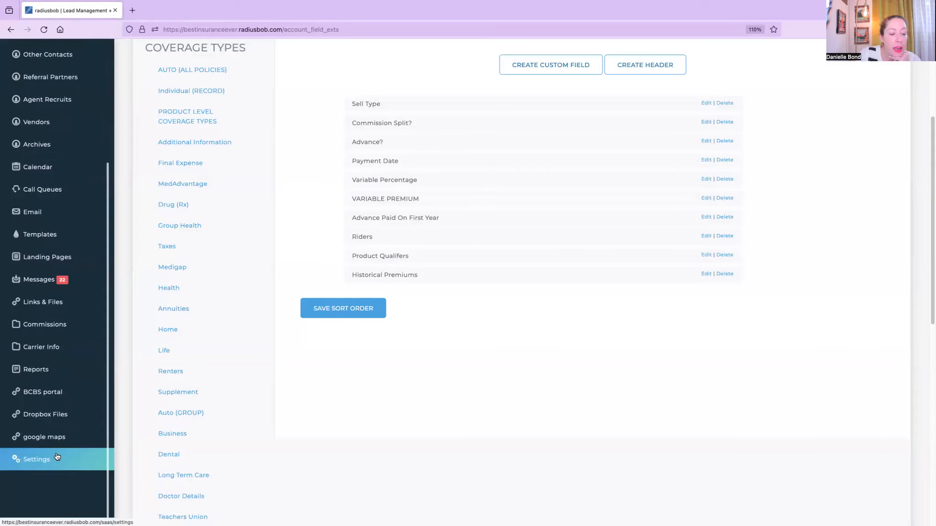
pyautogui.click(57, 457)
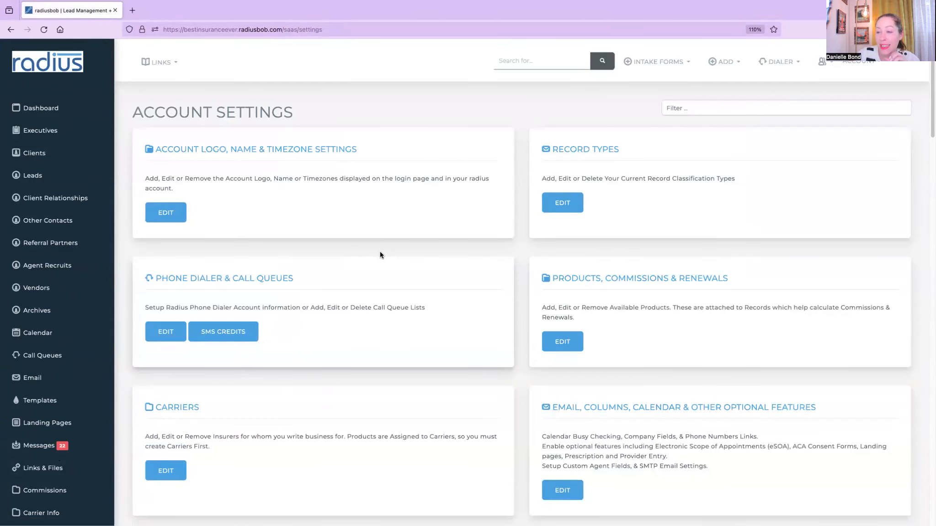
pyautogui.click(710, 109)
pyautogui.write('email')
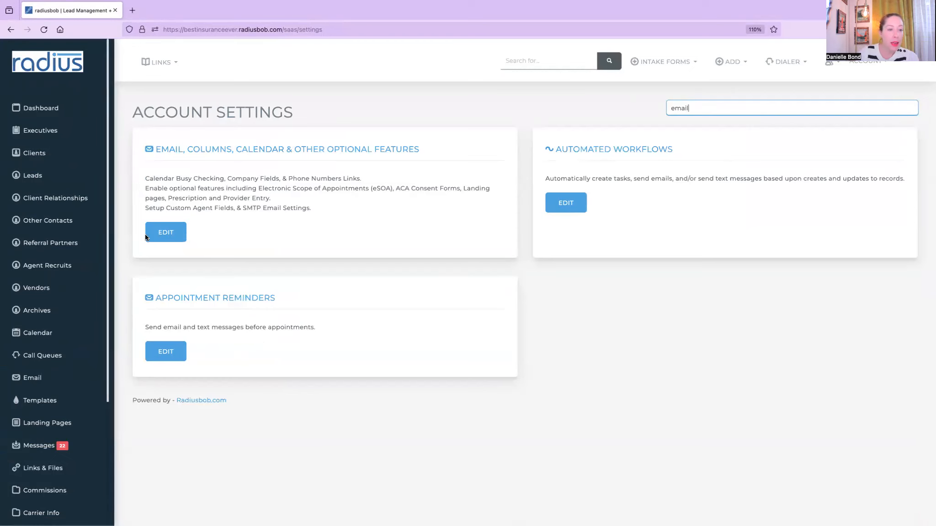
pyautogui.click(176, 228)
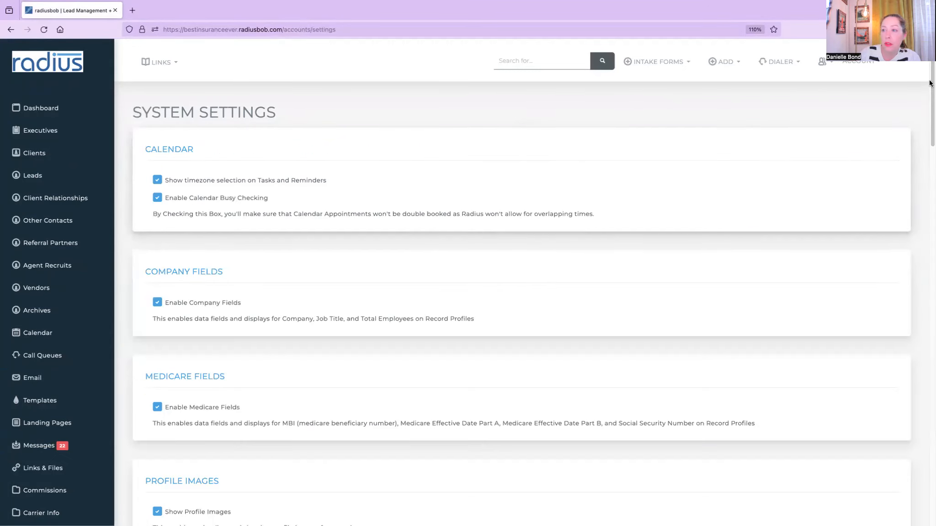
# - Examine the custom date fields, including Claim Date, Termed Date and Employee Start Date, and the scope options for Claim Date
pyautogui.moveTo(929, 80); pyautogui.dragTo(919, 420)
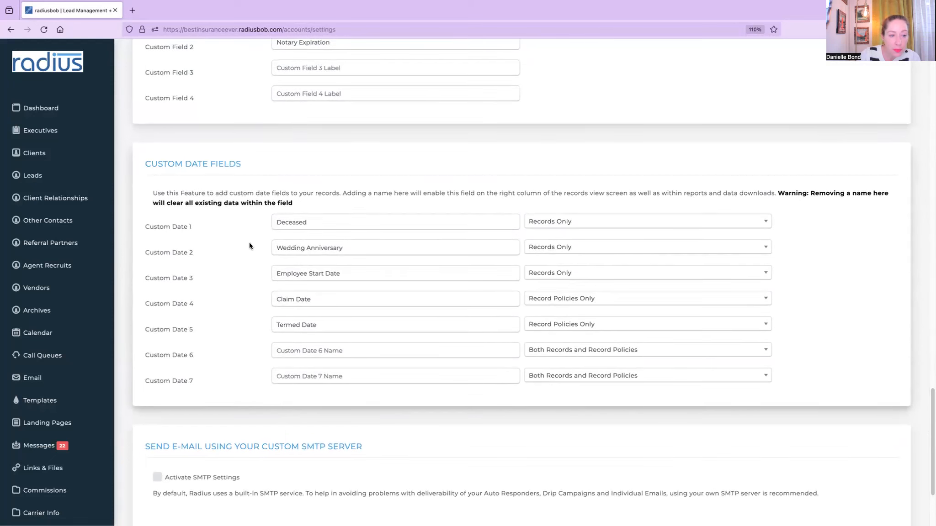
pyautogui.click(329, 299)
pyautogui.moveTo(329, 299); pyautogui.dragTo(273, 297)
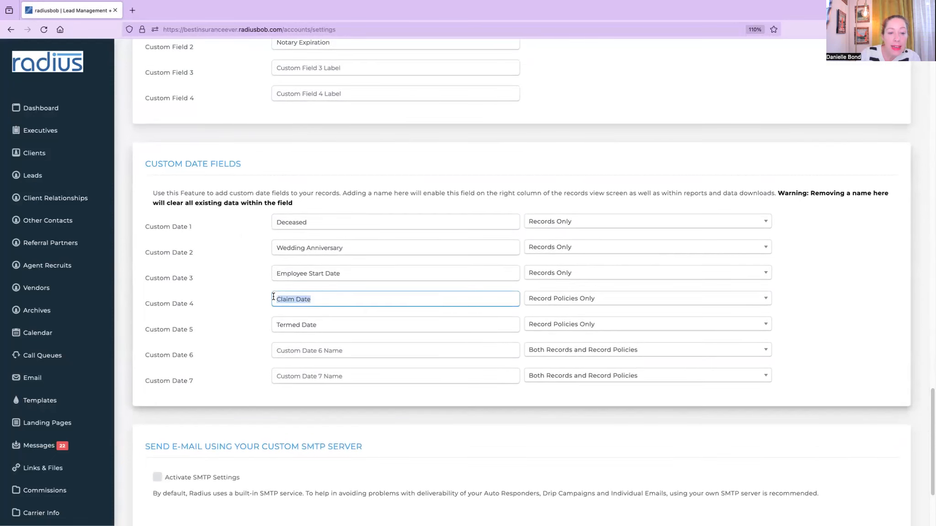
pyautogui.click(585, 299)
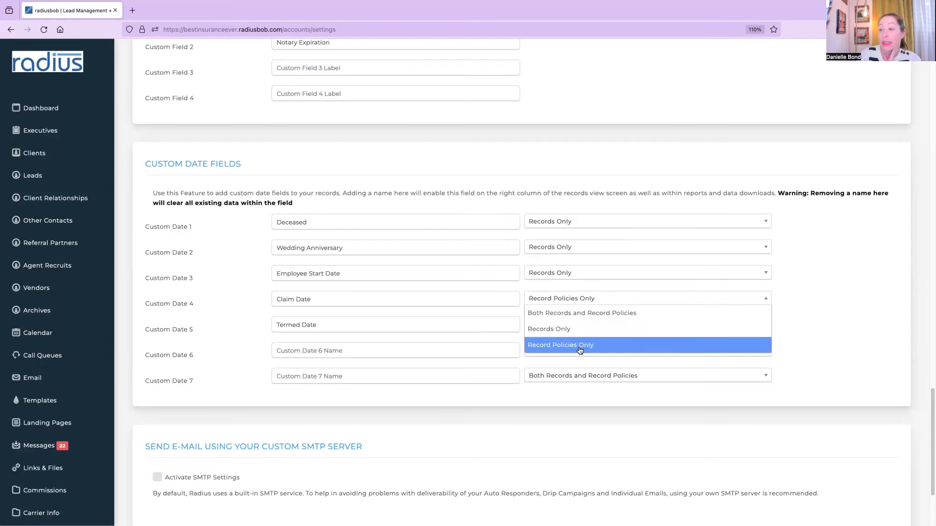
pyautogui.click(349, 300)
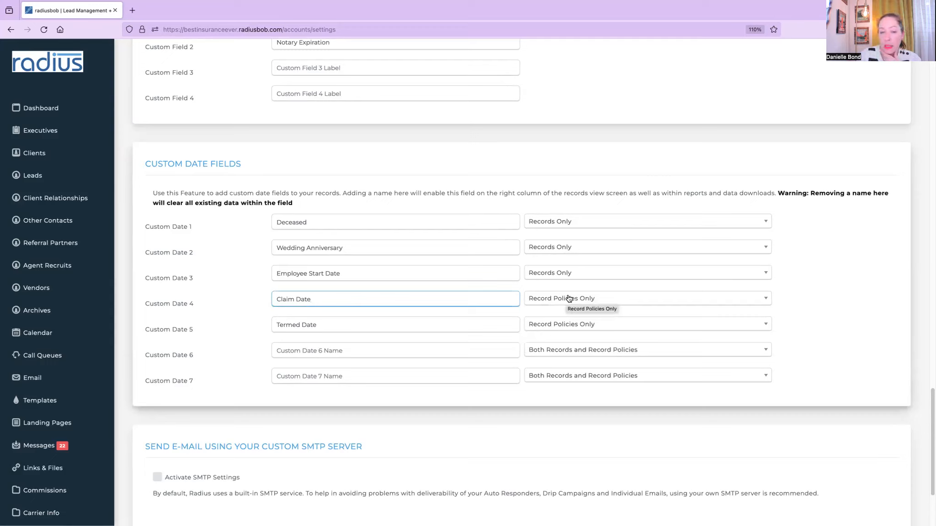
pyautogui.click(361, 328)
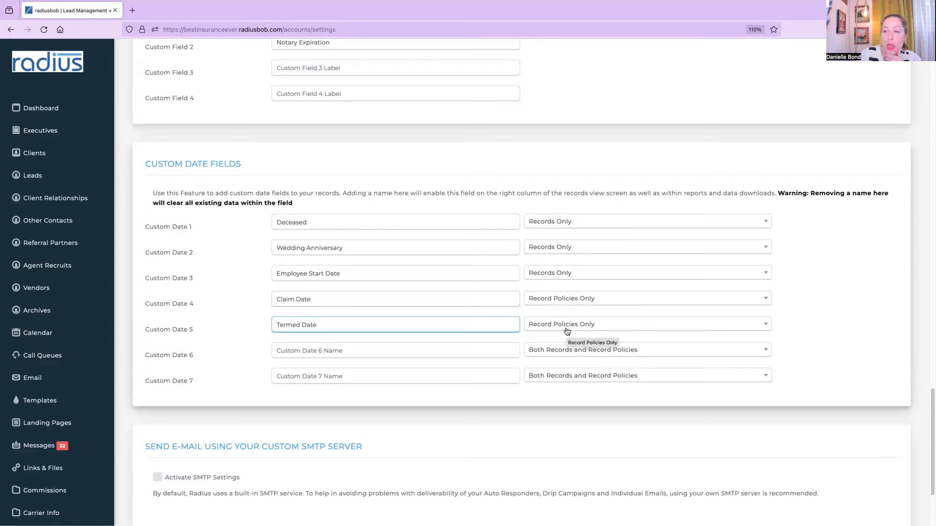
pyautogui.click(395, 277)
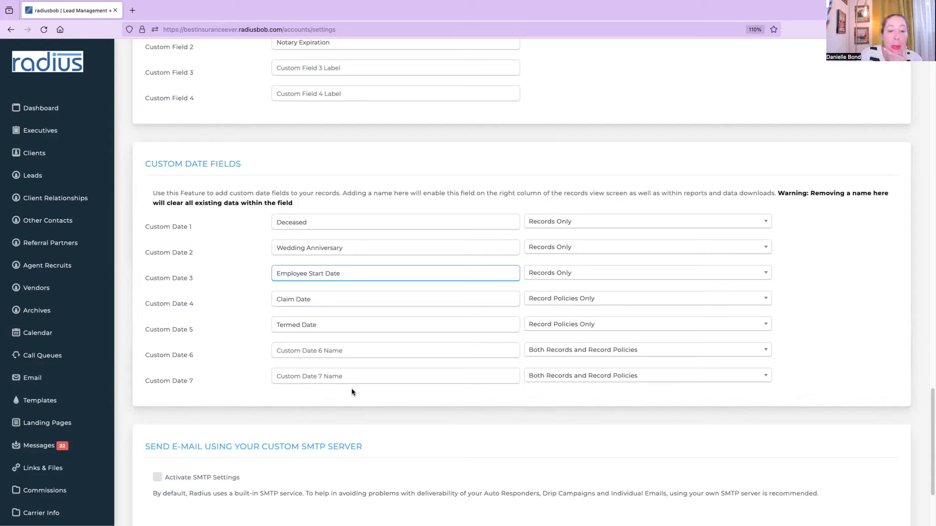
pyautogui.click(591, 454)
pyautogui.scroll(-2, 591, 454)
pyautogui.scroll(-3, 591, 455)
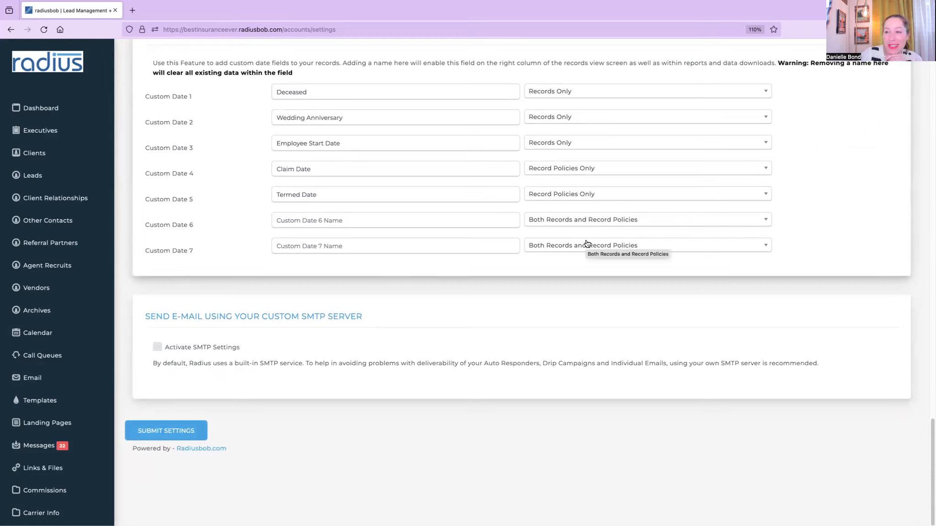
pyautogui.scroll(-1, 107, 375)
# - Return to the account settings and open the Carriers list for editing
pyautogui.scroll(-5, 106, 375)
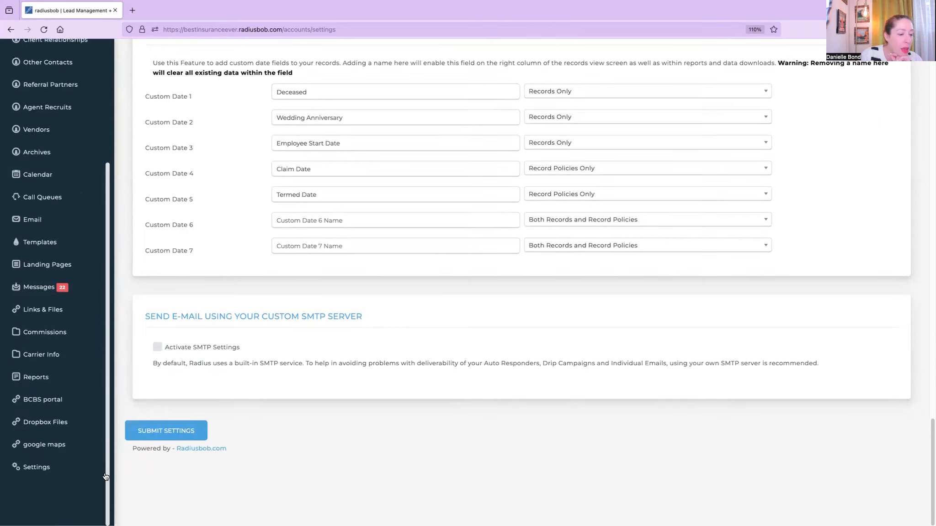
pyautogui.click(36, 462)
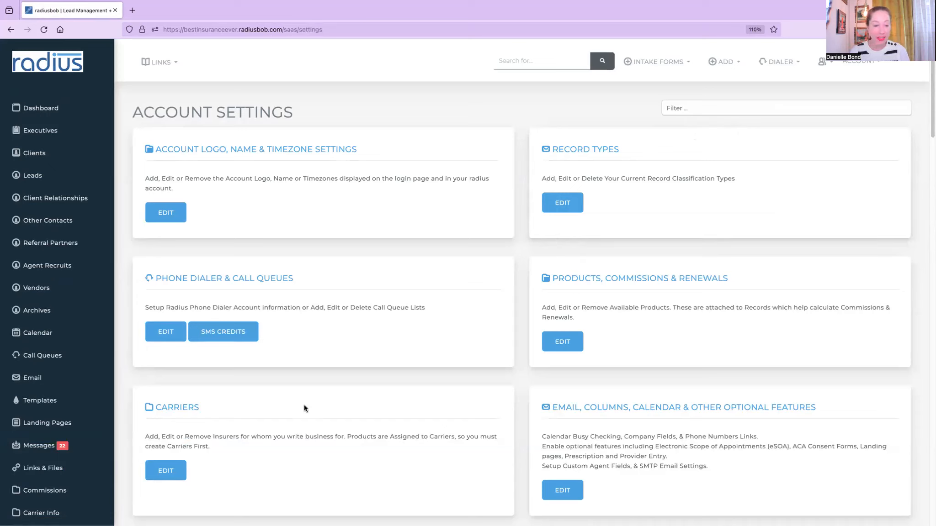
pyautogui.click(167, 471)
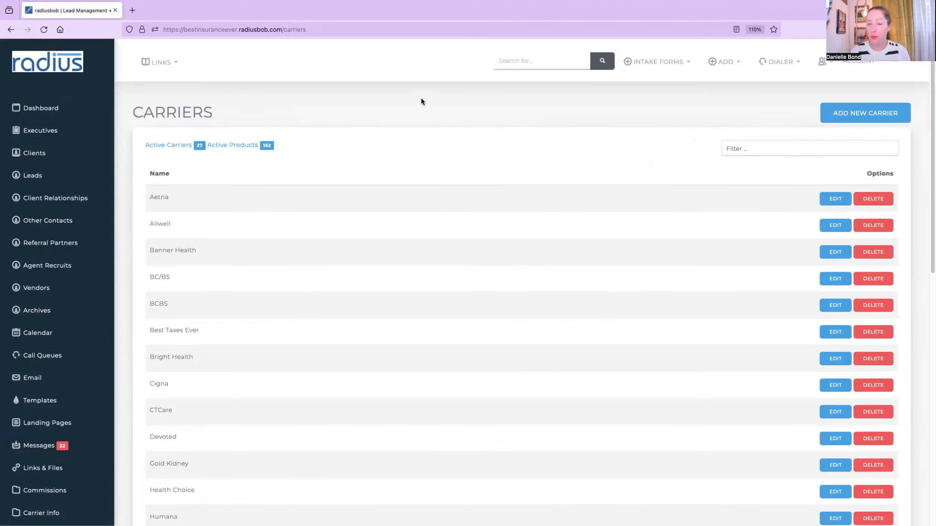
# - Try to create the carriers Aetna and Humana together, entering one name per row
pyautogui.click(865, 113)
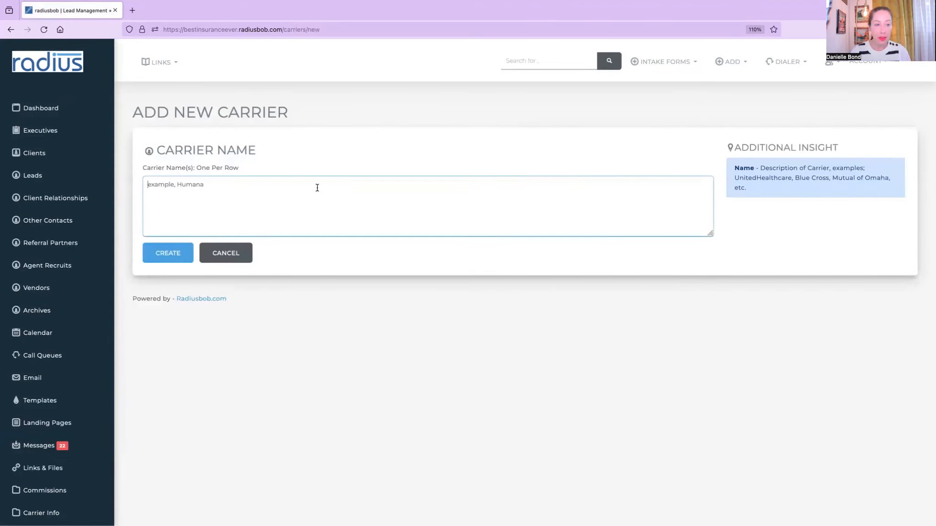
pyautogui.write('Aetna')
pyautogui.press('Return')
pyautogui.write('Humana')
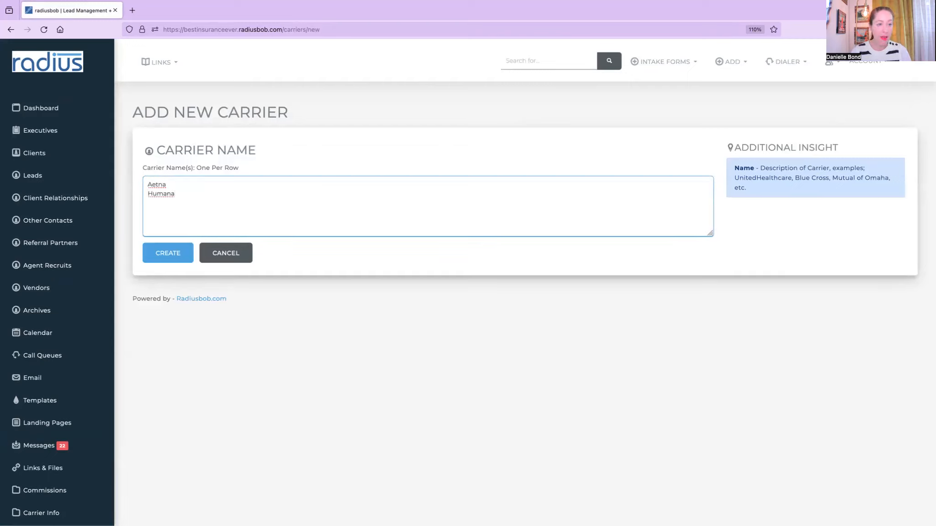
pyautogui.moveTo(194, 197); pyautogui.dragTo(134, 172)
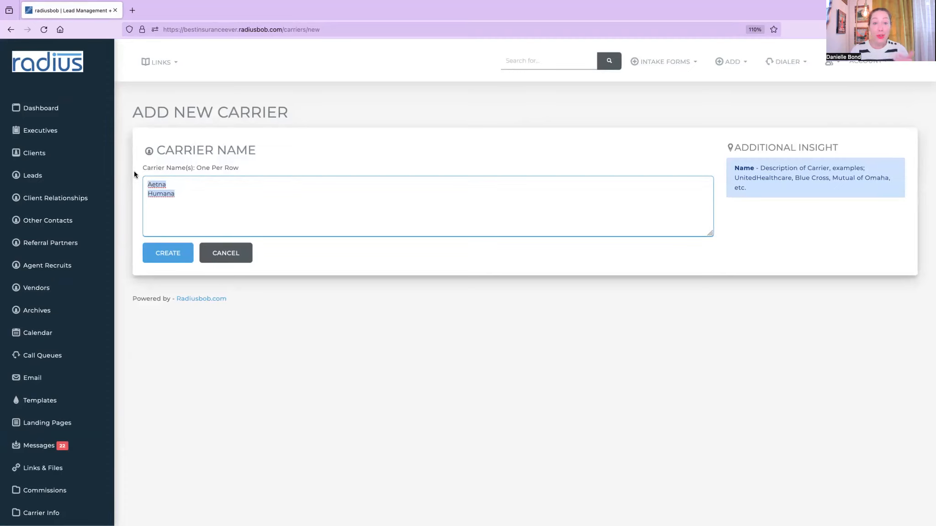
pyautogui.click(172, 259)
pyautogui.moveTo(235, 104); pyautogui.dragTo(120, 110)
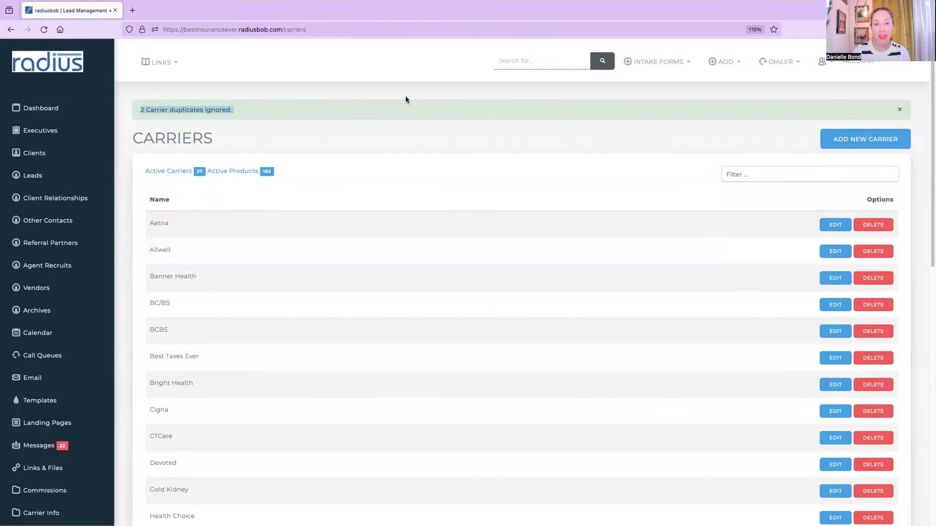
# - Compare the BC/BS and BCBS entries in the carrier list
pyautogui.moveTo(131, 5)
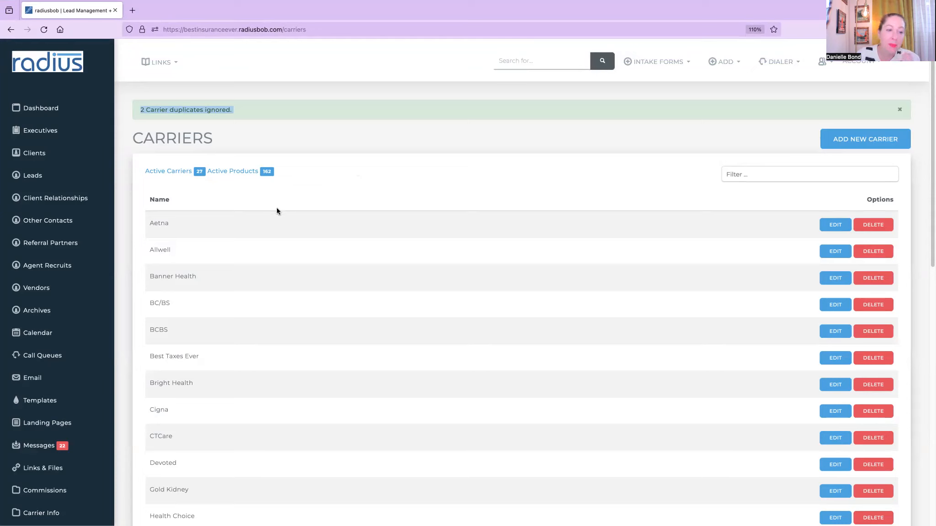
pyautogui.doubleClick(171, 303)
pyautogui.click(171, 331)
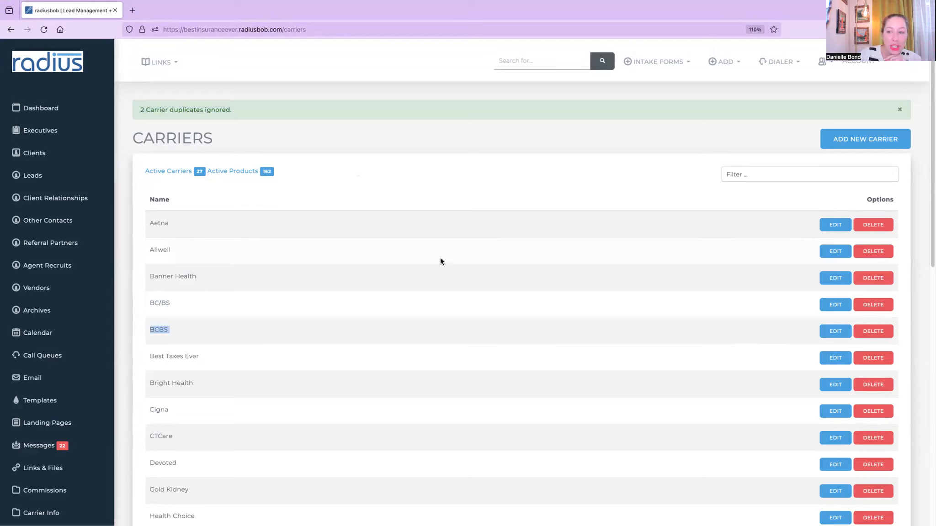
# - Open the Aetna carrier record and look through its information, contacts and carrier documents
pyautogui.click(834, 226)
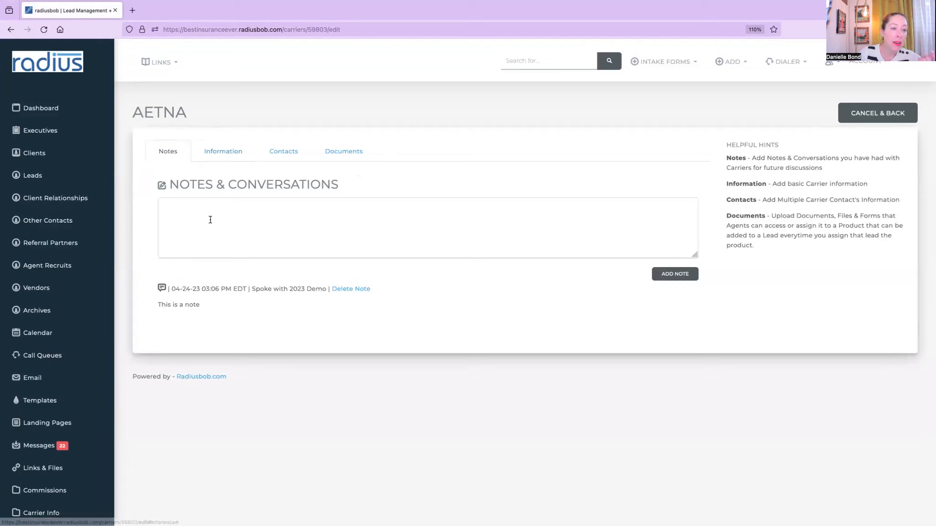
pyautogui.click(223, 153)
pyautogui.click(282, 153)
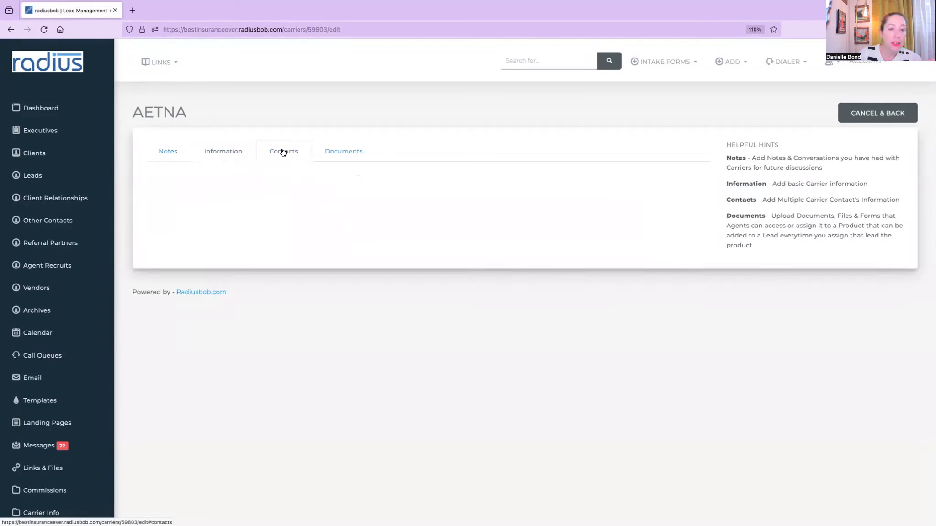
pyautogui.click(347, 152)
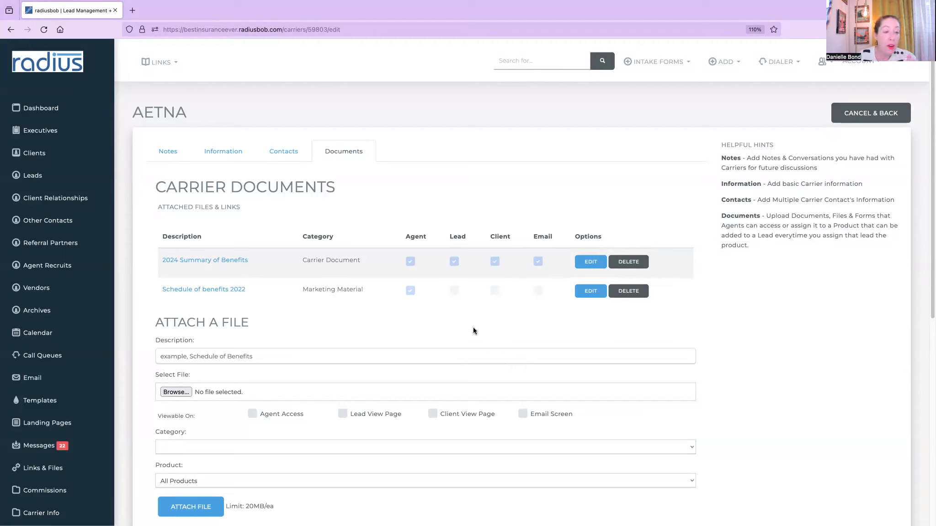
# - Leave the Aetna record, look at the active products, and reopen the products list from the account settings
pyautogui.click(858, 114)
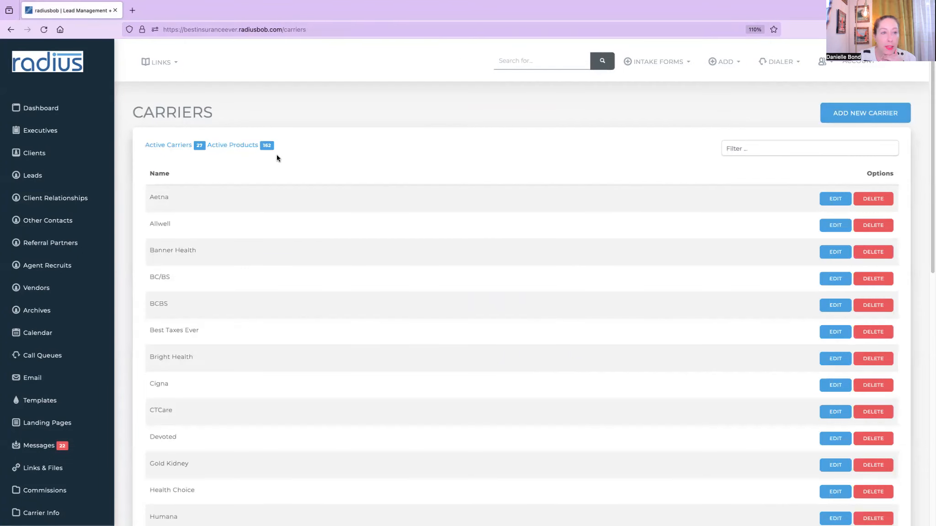
pyautogui.click(239, 146)
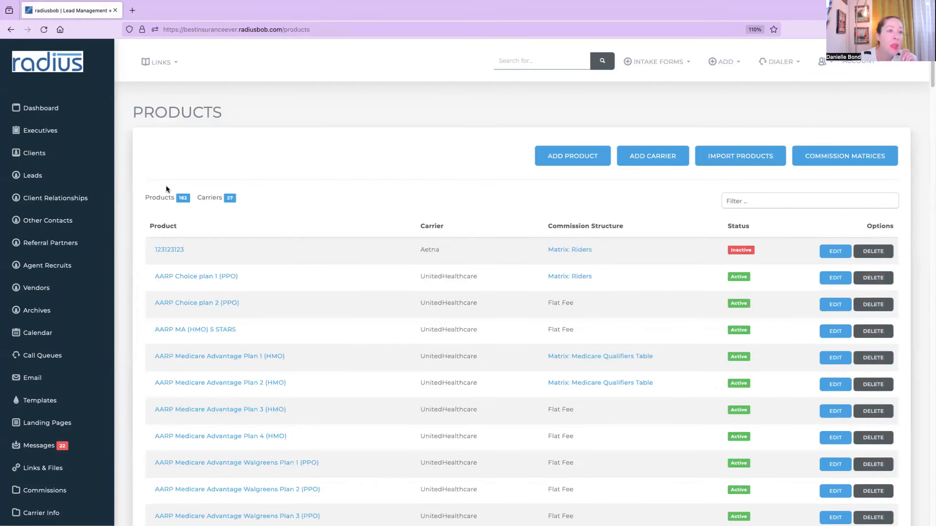
pyautogui.scroll(-5, 84, 458)
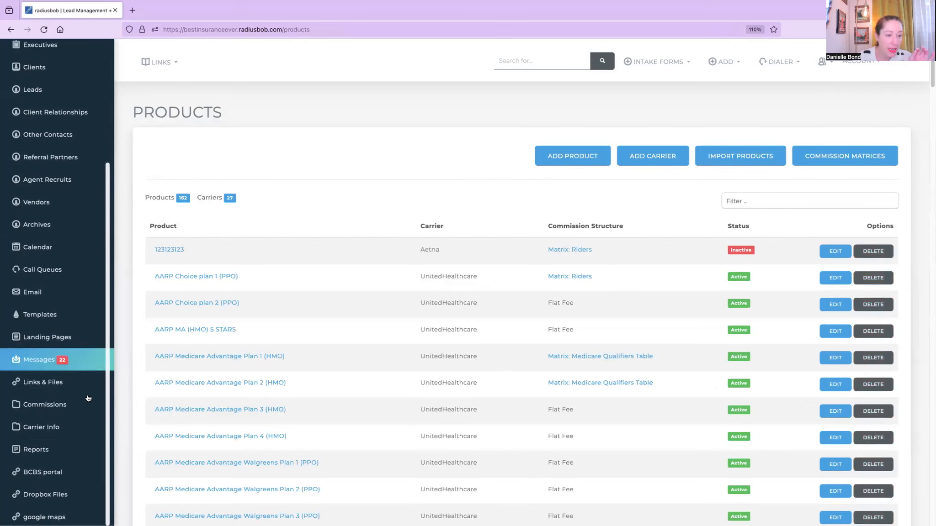
pyautogui.click(84, 458)
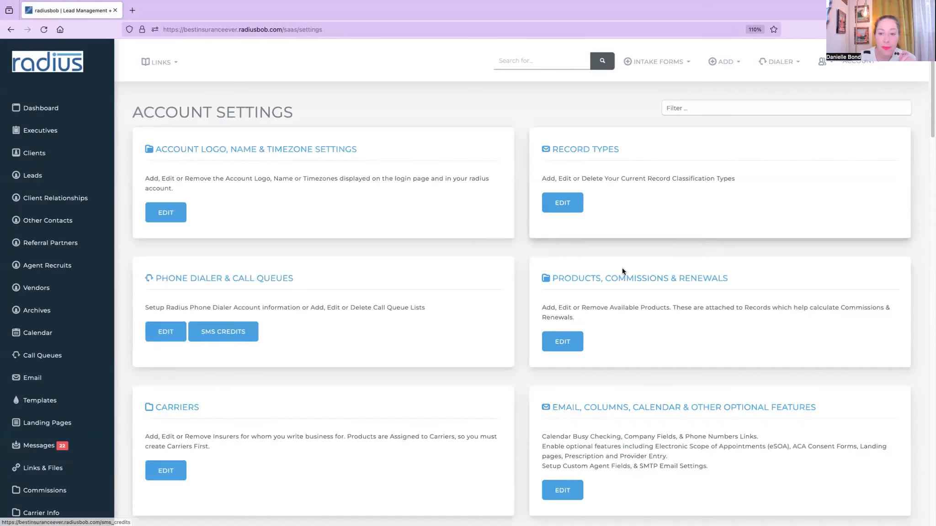
pyautogui.click(555, 349)
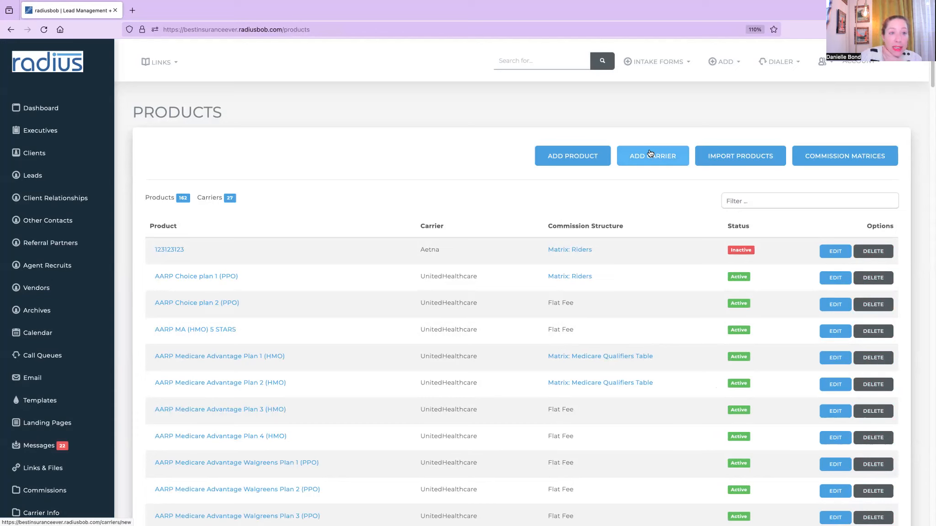
# - Review the CSV header requirements for importing carriers and products, and return to the products list
pyautogui.click(733, 156)
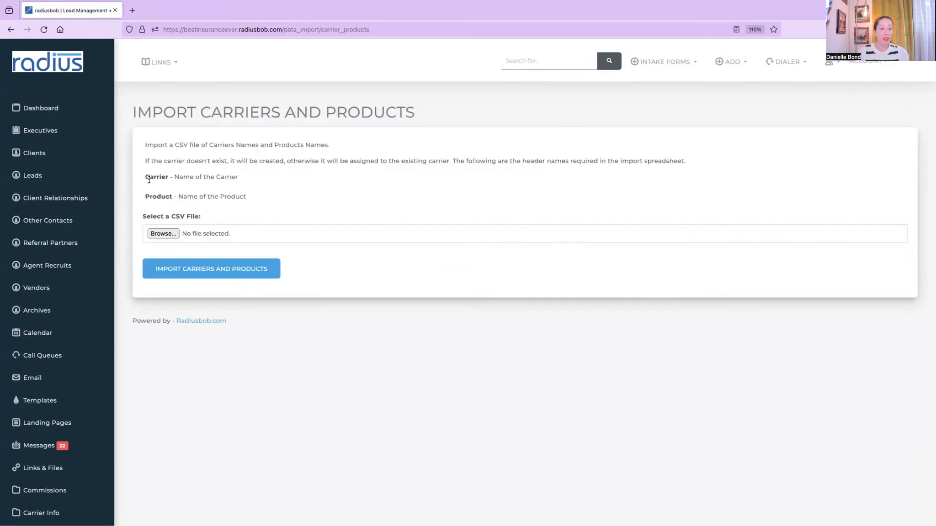
pyautogui.moveTo(144, 198); pyautogui.dragTo(262, 195)
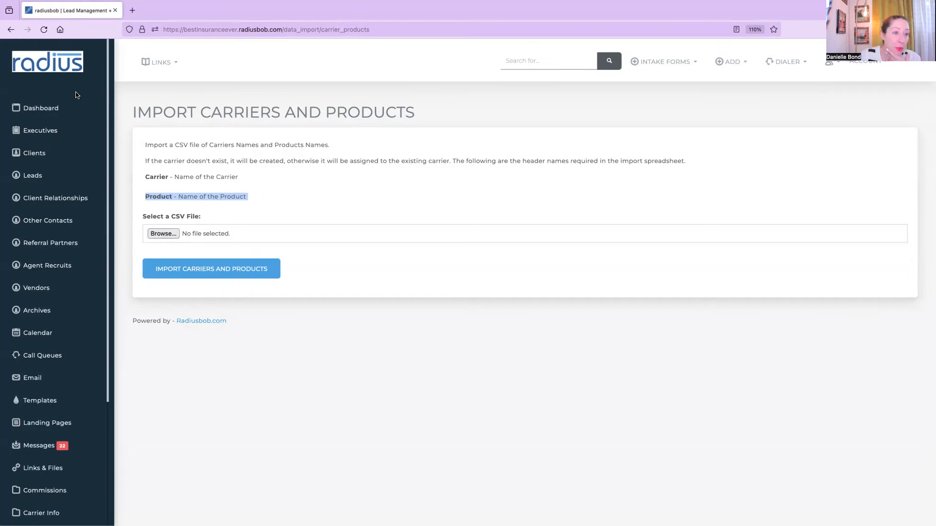
pyautogui.click(10, 29)
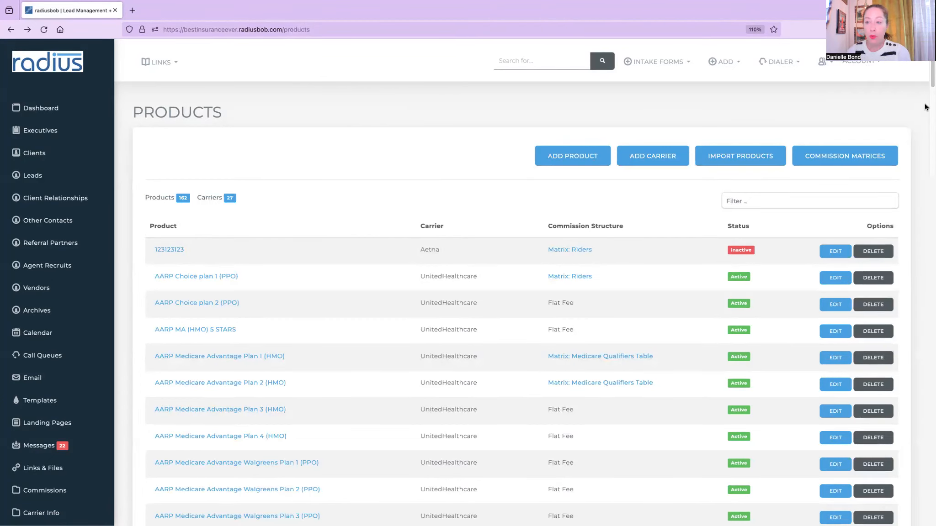
# - Start a new product entry for carrier BCBS with the names Plan 1, Plan 2 and Plan 3, one per row
pyautogui.click(582, 155)
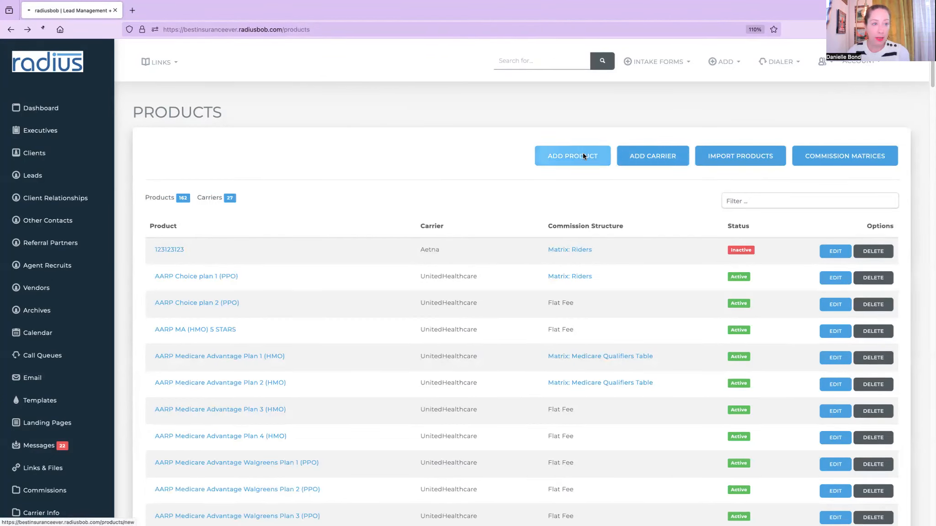
pyautogui.click(383, 146)
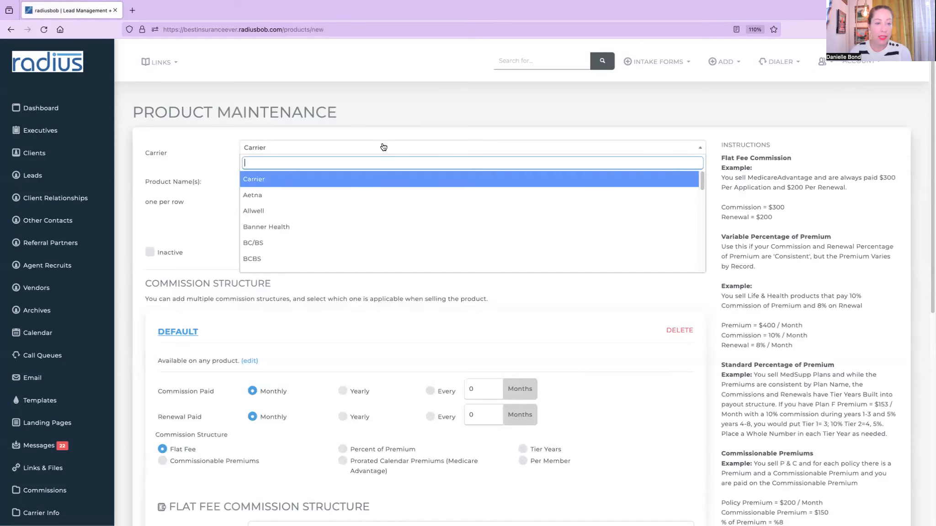
pyautogui.click(365, 259)
pyautogui.click(336, 183)
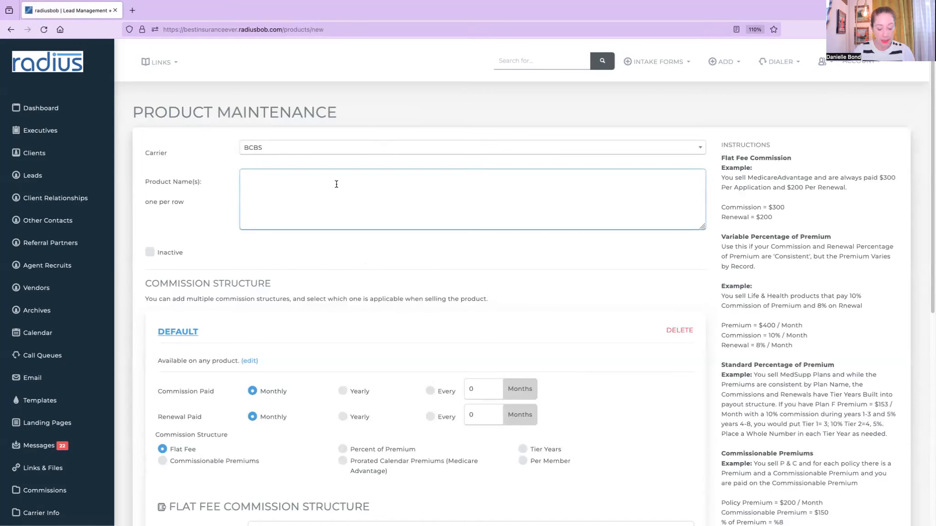
pyautogui.write('Plan 1 ')
pyautogui.write('Plan 2')
pyautogui.press('Return')
pyautogui.write('Plan 3')
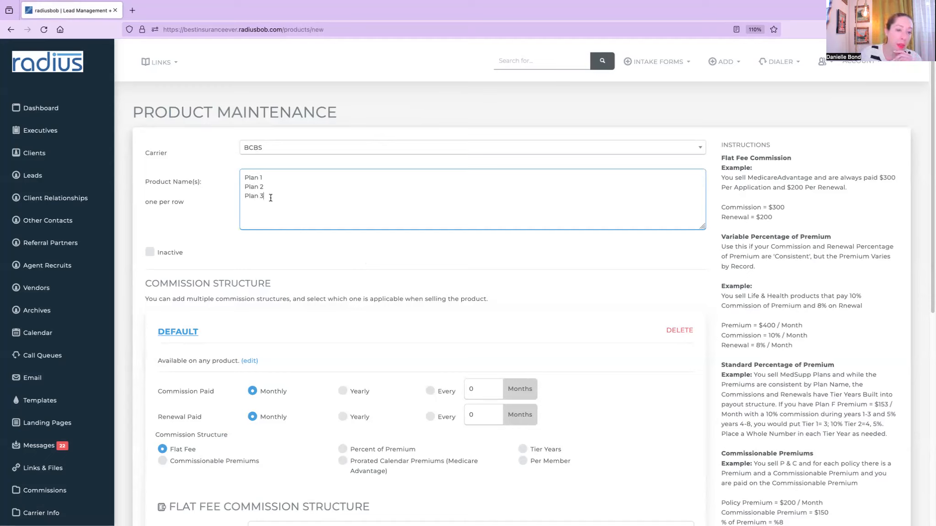
pyautogui.moveTo(270, 198); pyautogui.dragTo(241, 173)
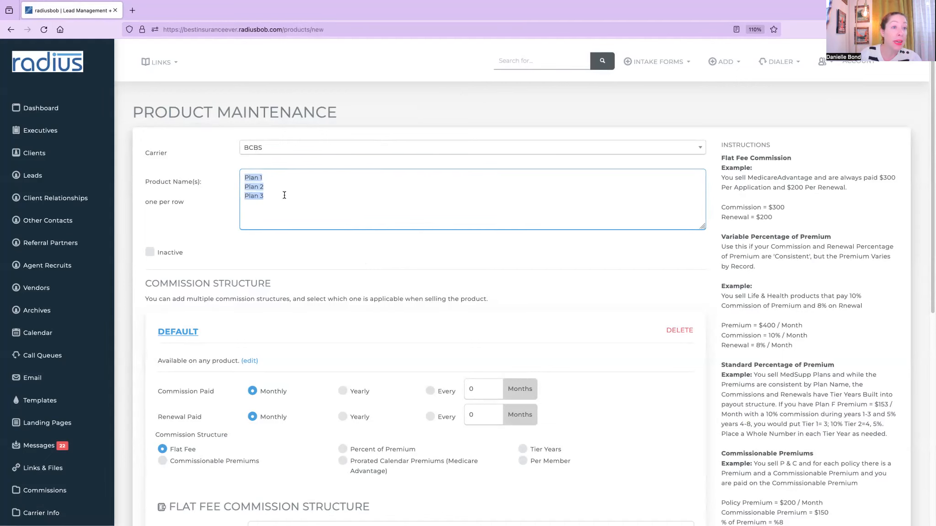
# - Mark the new BCBS products as inactive and clear that mark again
pyautogui.moveTo(930, 265); pyautogui.dragTo(930, 303)
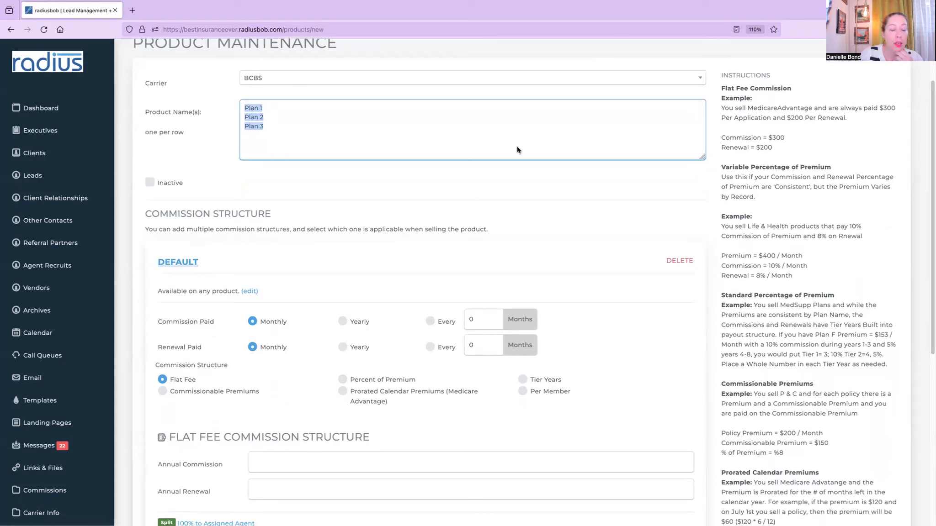
pyautogui.click(149, 183)
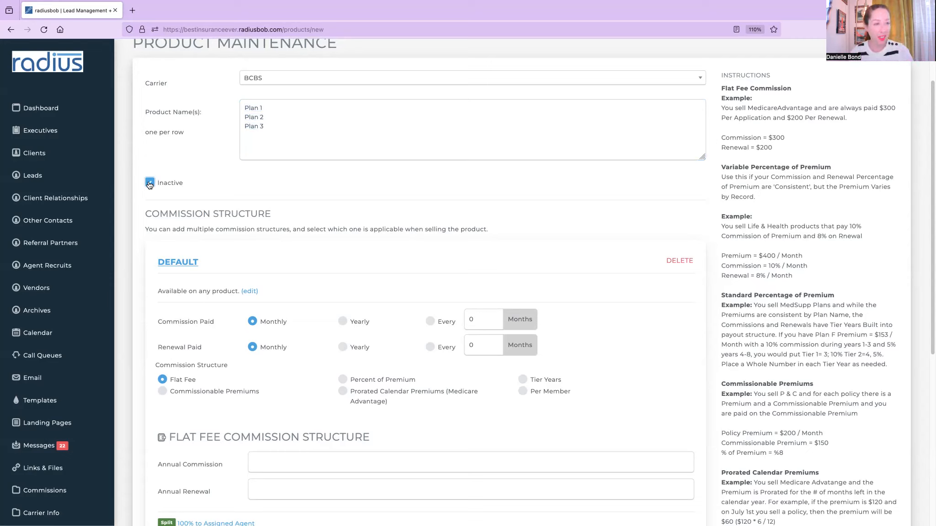
pyautogui.click(149, 183)
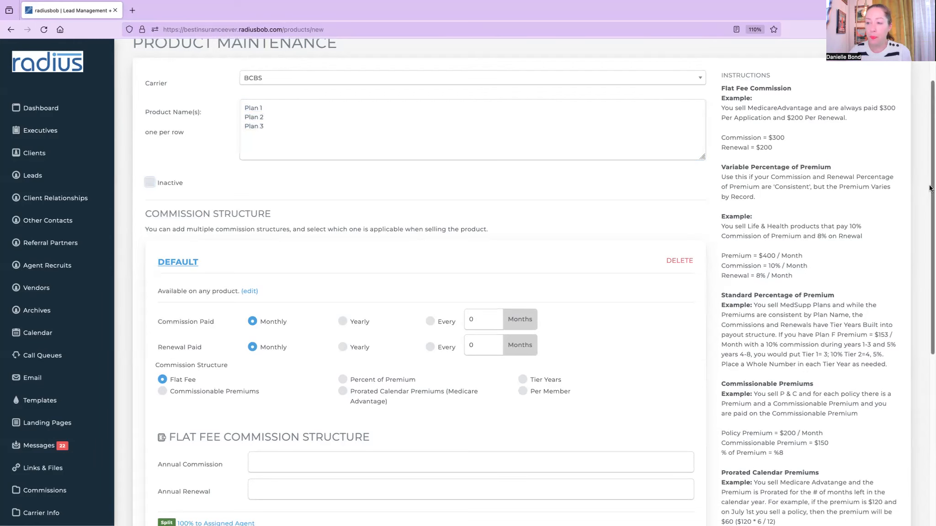
# - Try the Prorated Calendar Premiums structure with commission paid yearly, monthly, every 3 months and every 6 months
pyautogui.scroll(-3, 690, 186)
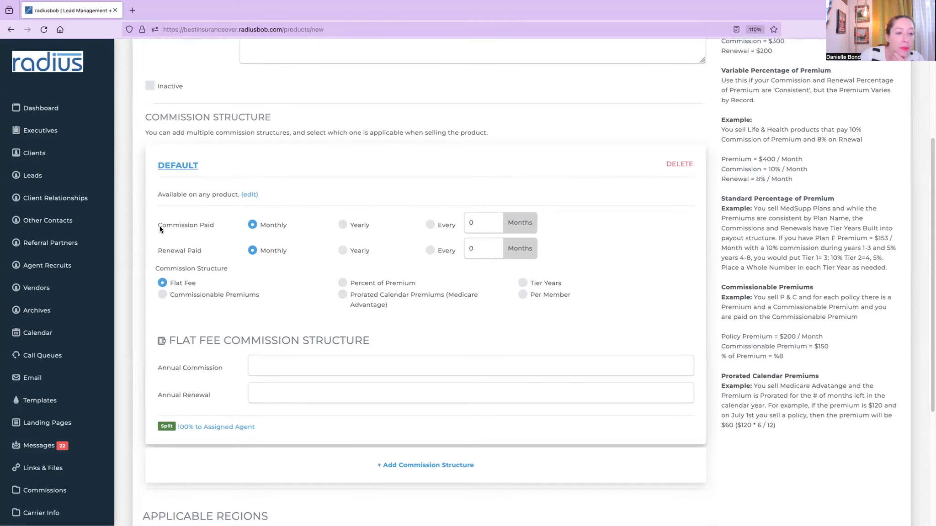
pyautogui.moveTo(159, 226); pyautogui.dragTo(249, 230)
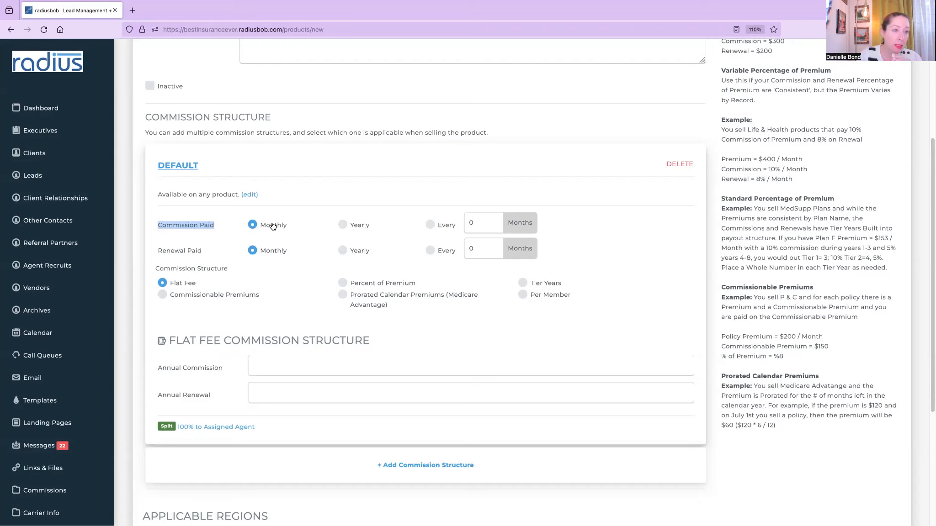
pyautogui.click(375, 300)
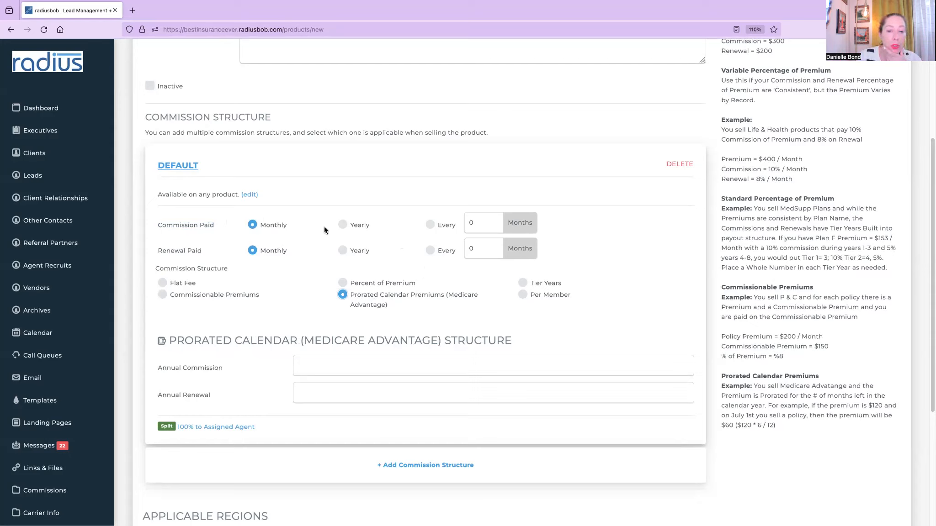
pyautogui.click(342, 224)
pyautogui.click(251, 225)
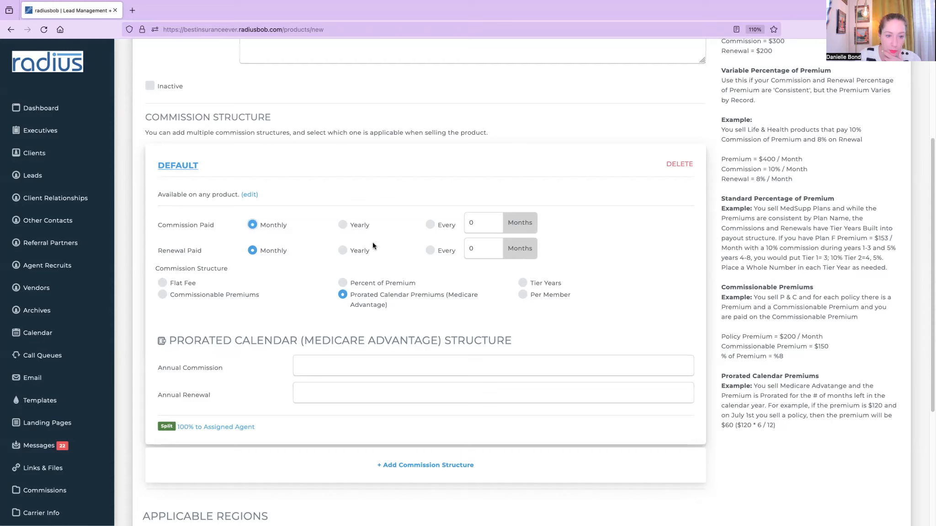
pyautogui.click(430, 225)
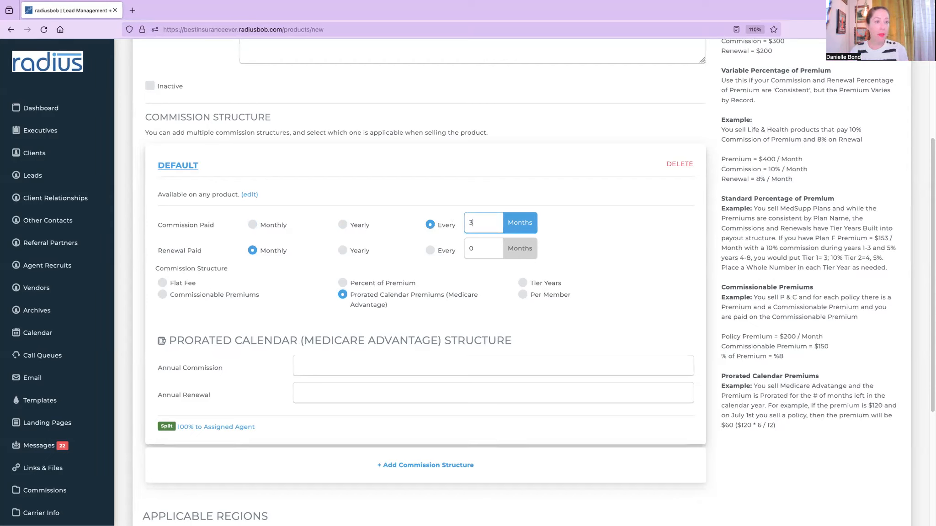
pyautogui.press('BackSpace')
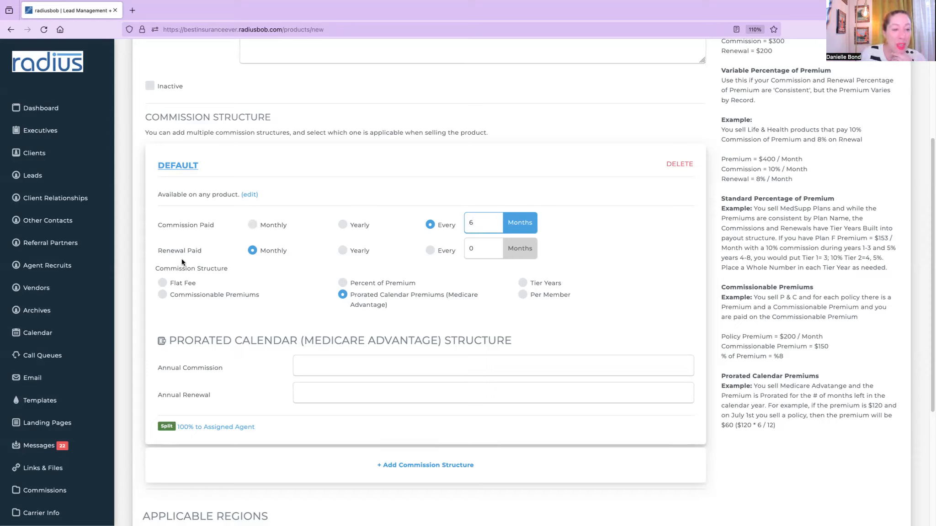
# - Set the default structure's commission payment to Monthly and its renewal payment to Yearly
pyautogui.click(253, 225)
pyautogui.click(343, 250)
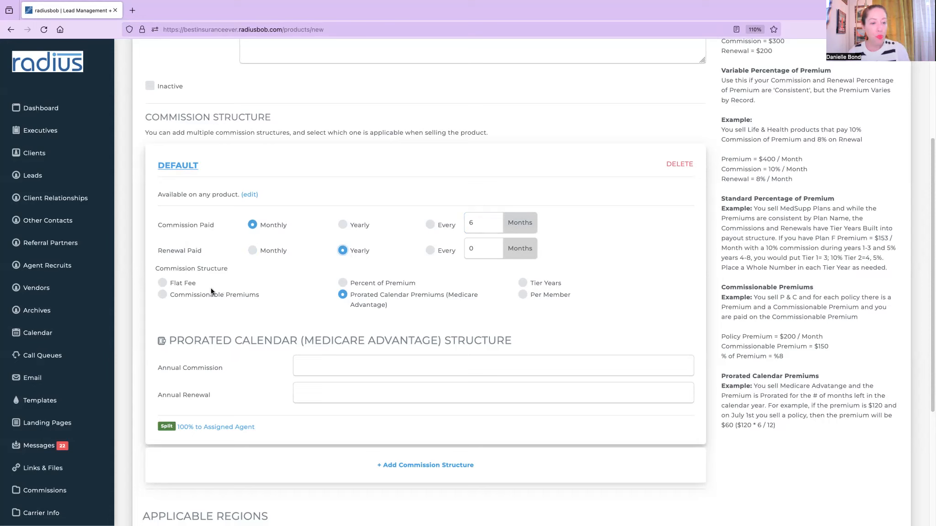
# - Try a Flat Fee commission structure with an annual commission of 1200 and an annual renewal of 600
pyautogui.click(194, 284)
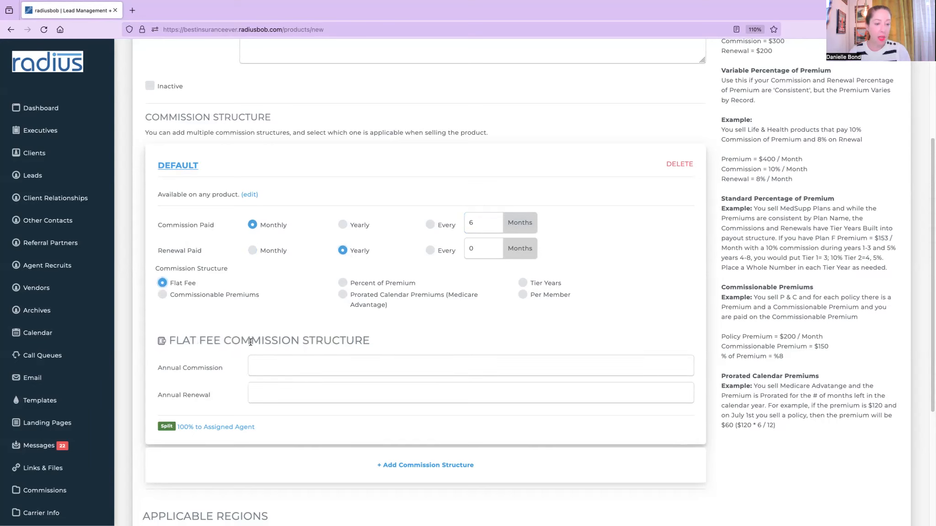
pyautogui.click(271, 365)
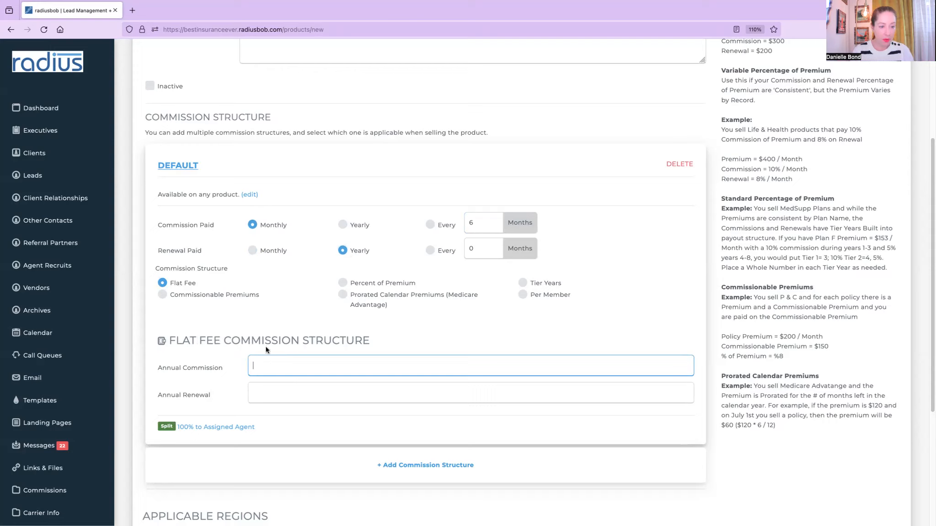
pyautogui.write('1200')
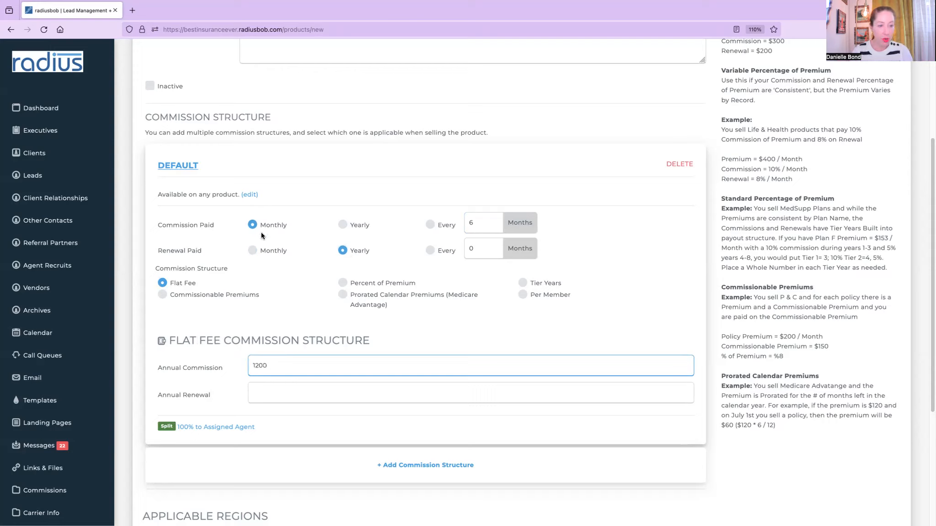
pyautogui.doubleClick(274, 225)
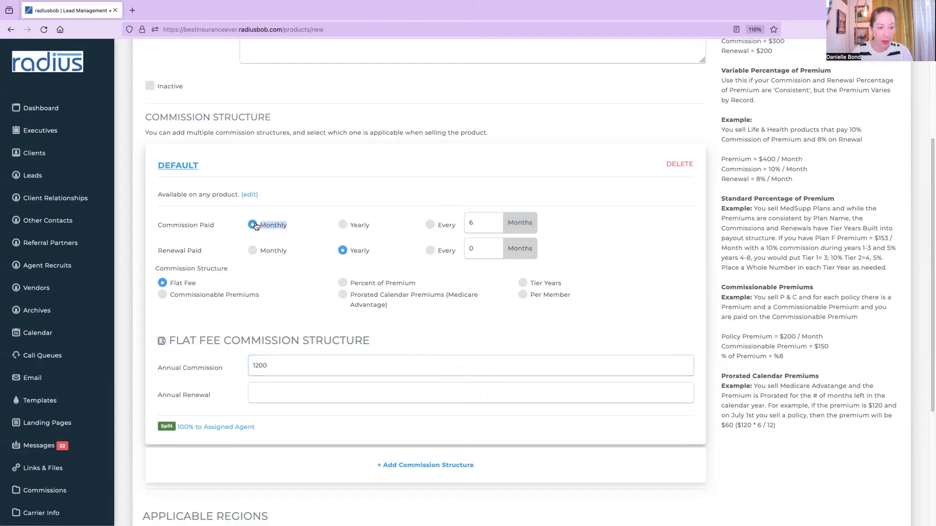
pyautogui.click(271, 385)
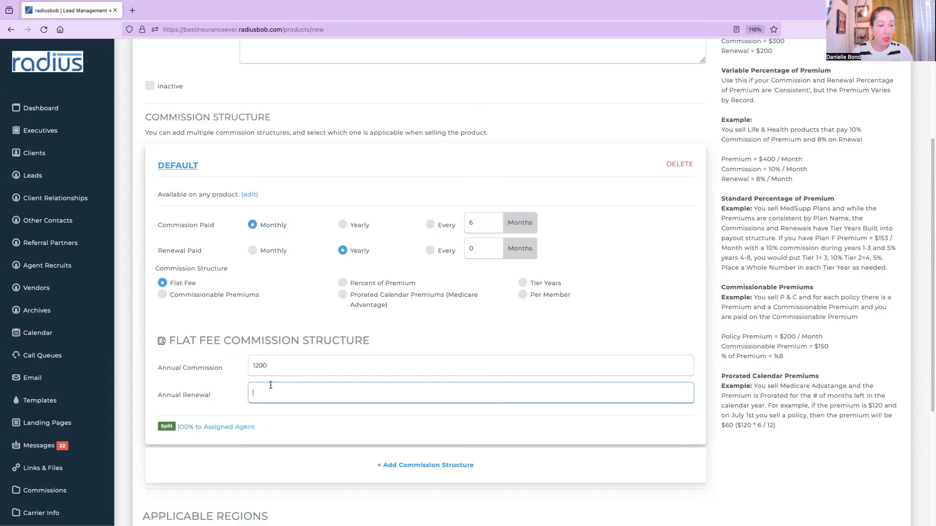
pyautogui.moveTo(270, 366); pyautogui.dragTo(249, 363)
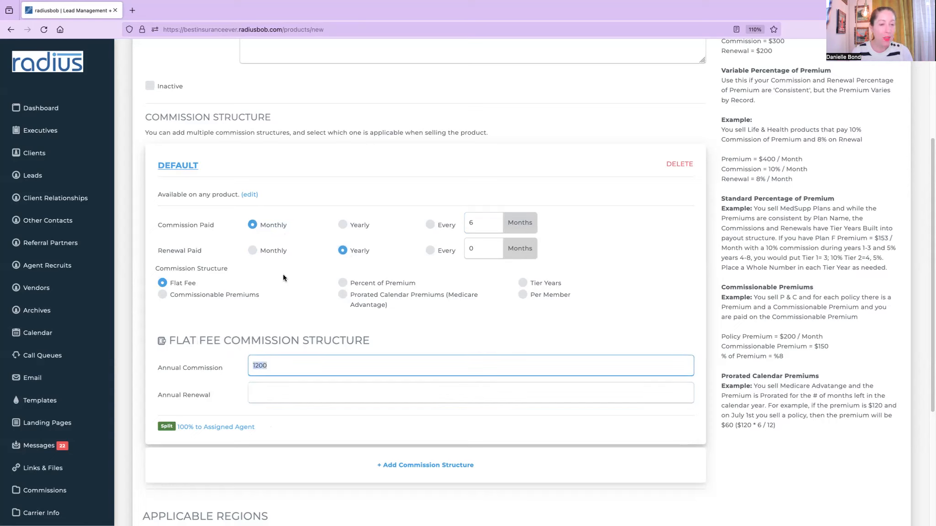
pyautogui.moveTo(294, 226); pyautogui.dragTo(242, 225)
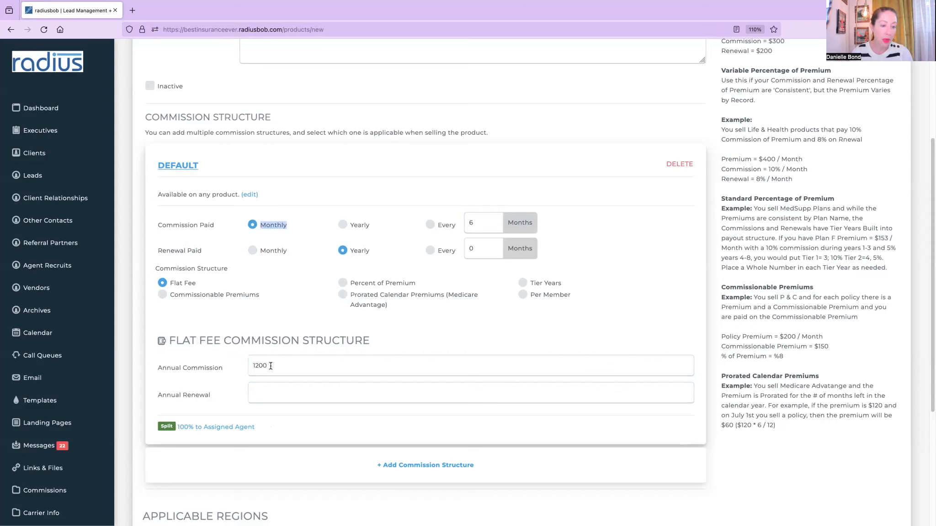
pyautogui.click(277, 396)
pyautogui.write('600')
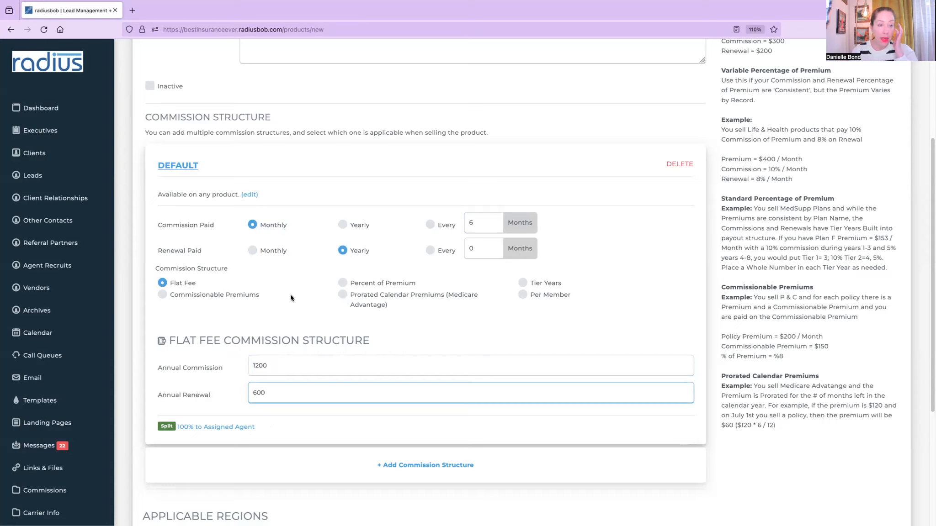
pyautogui.moveTo(290, 224); pyautogui.dragTo(259, 224)
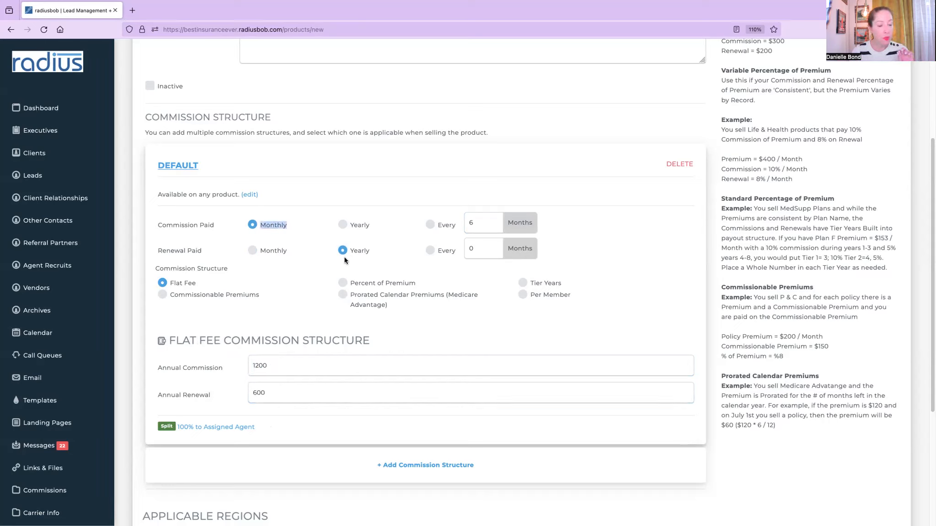
# - Try a Percent of Premium structure with an 80% commission, the Monthly option and a default premium of 50.00
pyautogui.click(343, 284)
pyautogui.click(378, 368)
pyautogui.write('80')
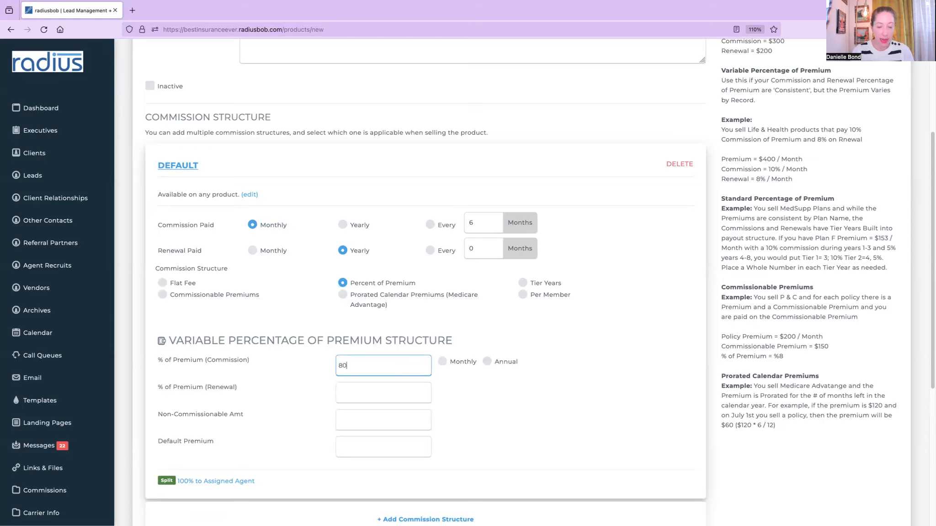
pyautogui.click(441, 361)
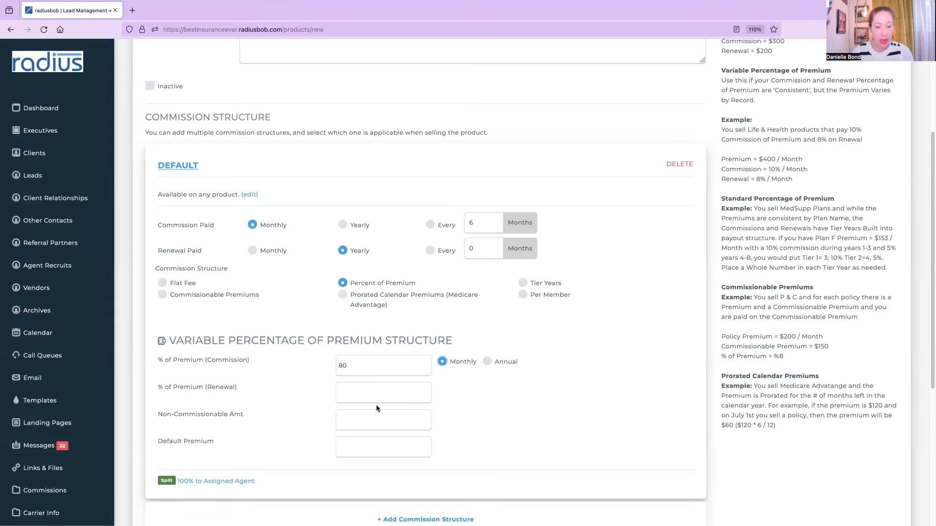
pyautogui.click(369, 447)
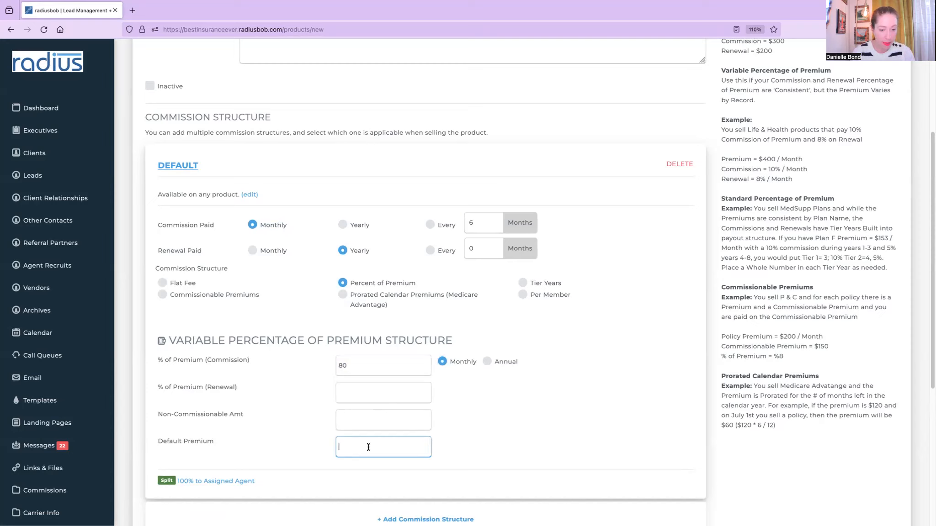
pyautogui.write('5')
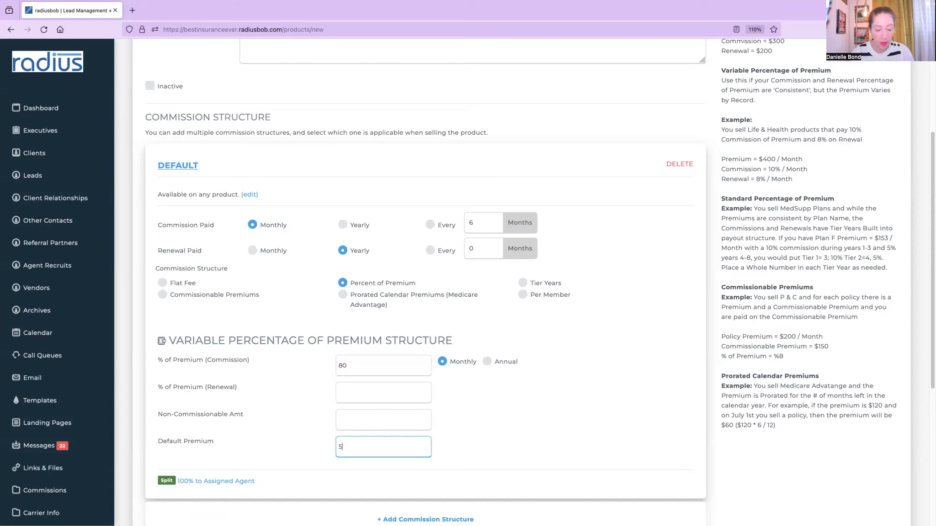
pyautogui.write('0.00')
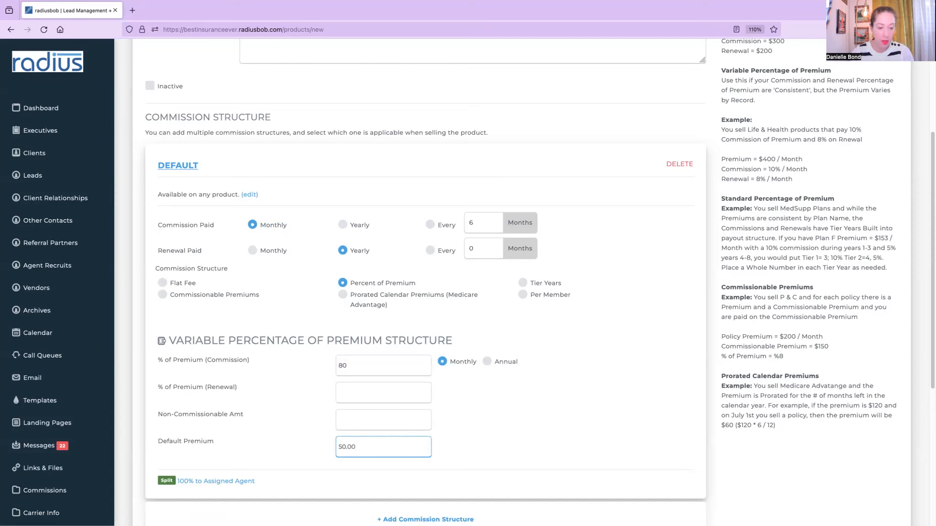
# - Set the Percent of Premium structure's default premium to 2000, non-commissionable amount to 500 and renewal percentage to 35
pyautogui.click(367, 419)
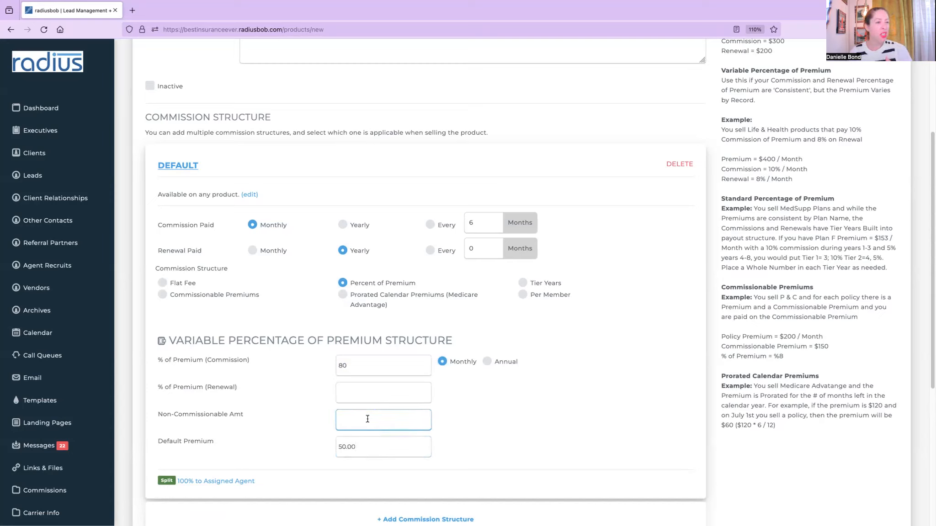
pyautogui.moveTo(368, 443); pyautogui.dragTo(317, 441)
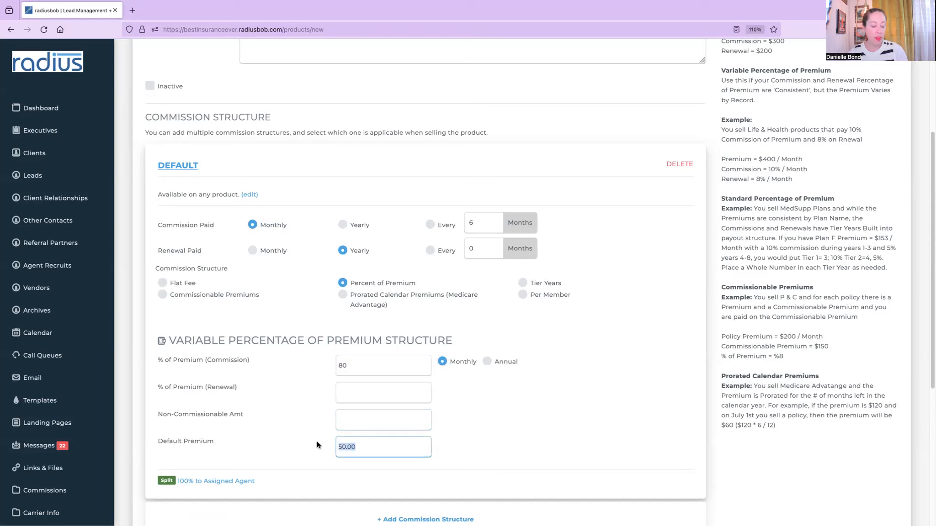
pyautogui.write('2000')
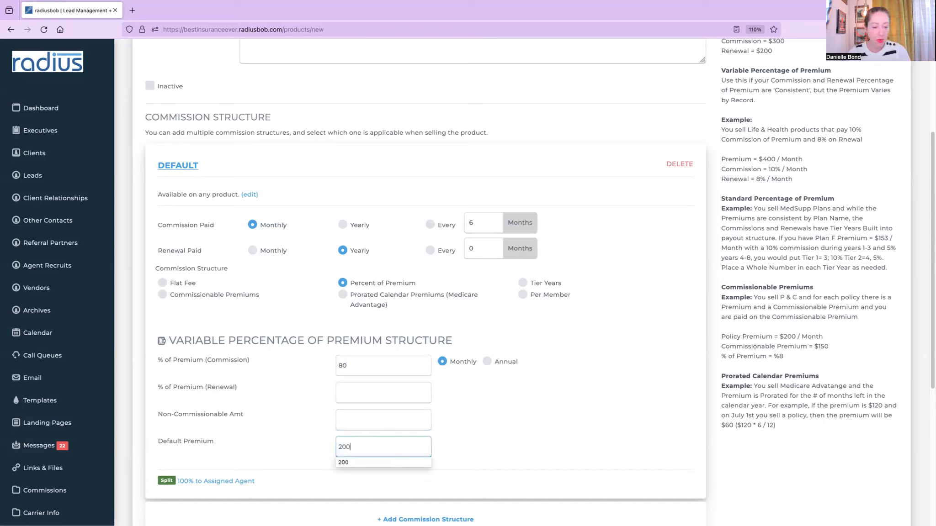
pyautogui.click(353, 418)
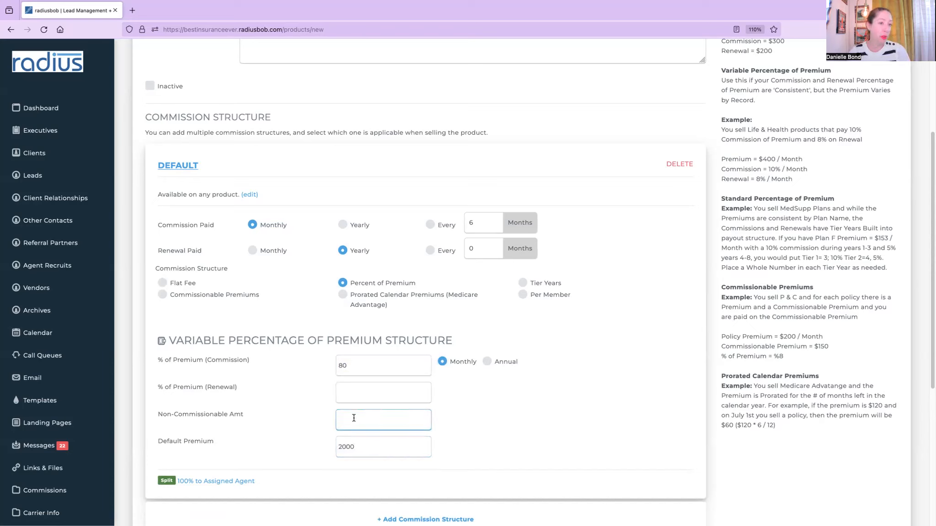
pyautogui.write('500')
pyautogui.click(370, 387)
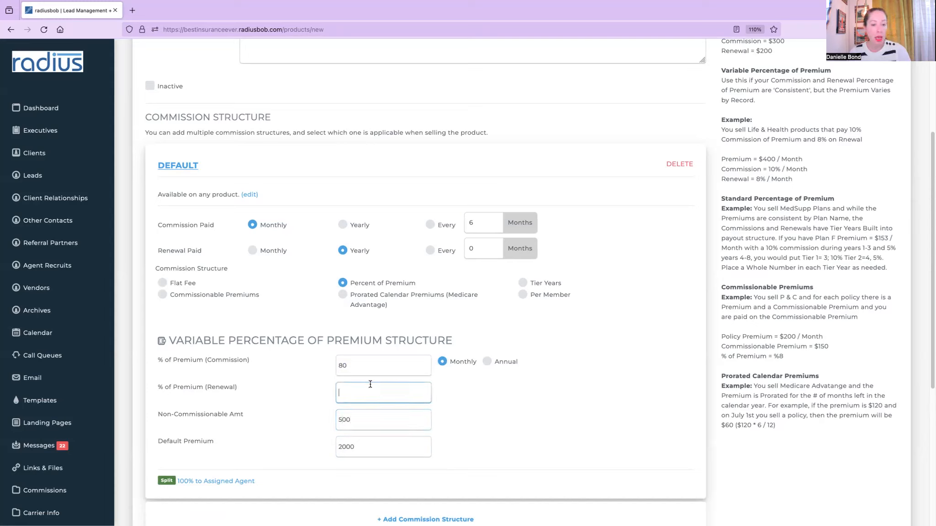
pyautogui.write('35')
pyautogui.click(518, 398)
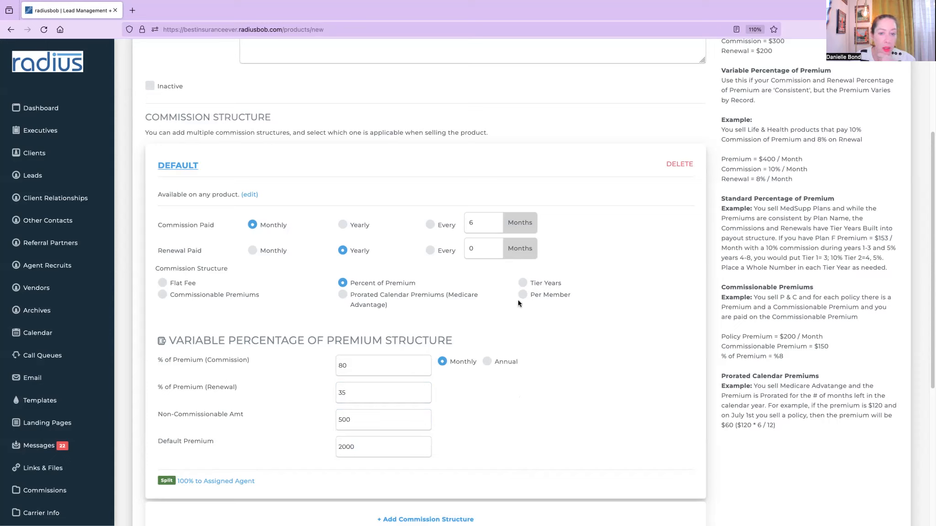
# - Try a Tier Years structure with a $200 premium and a first tier of 1 year at 80% of premium
pyautogui.click(521, 283)
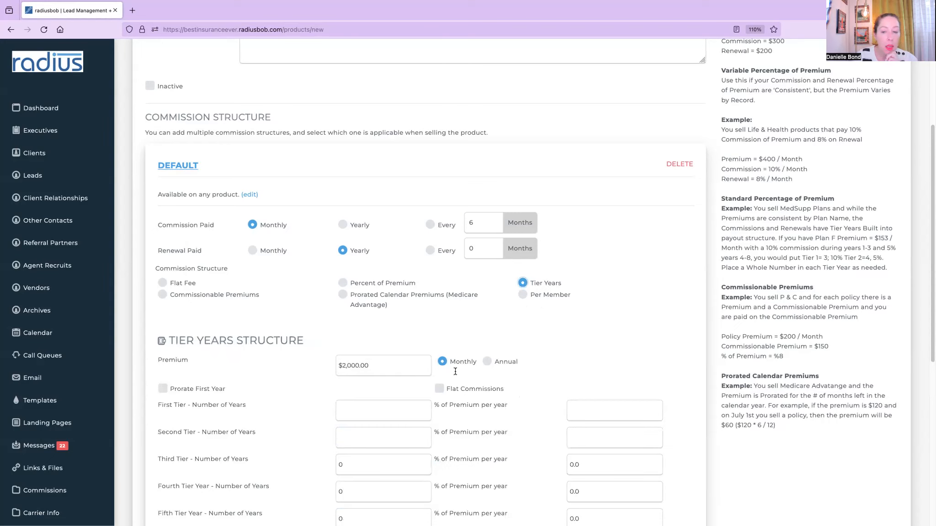
pyautogui.scroll(-5, 929, 234)
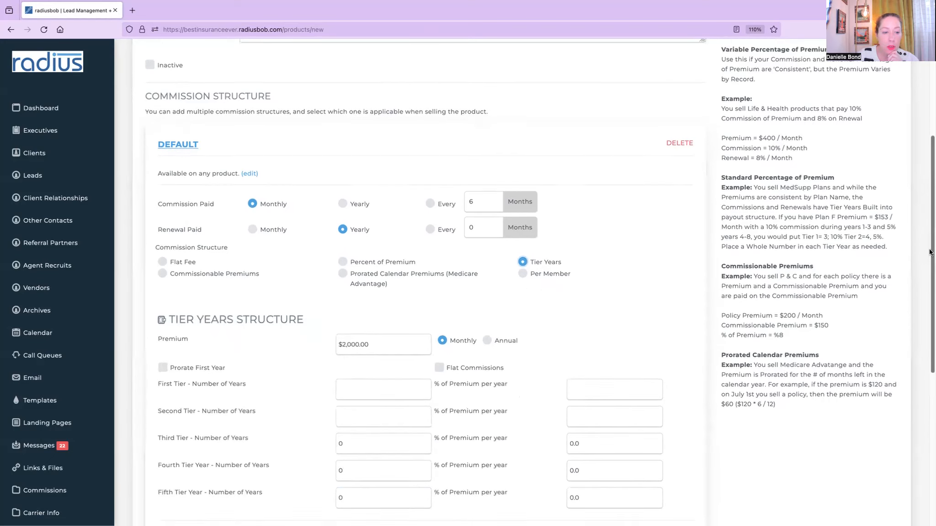
pyautogui.moveTo(384, 256); pyautogui.dragTo(341, 255)
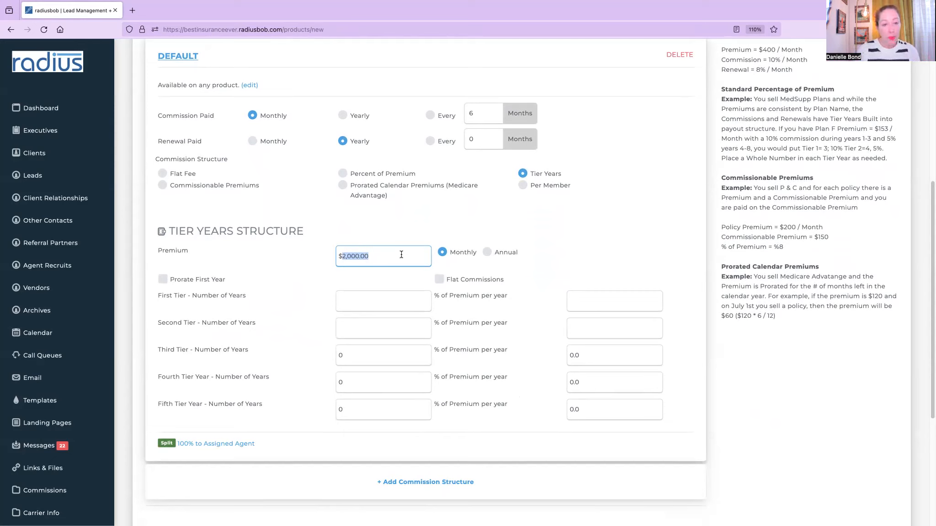
pyautogui.write('200')
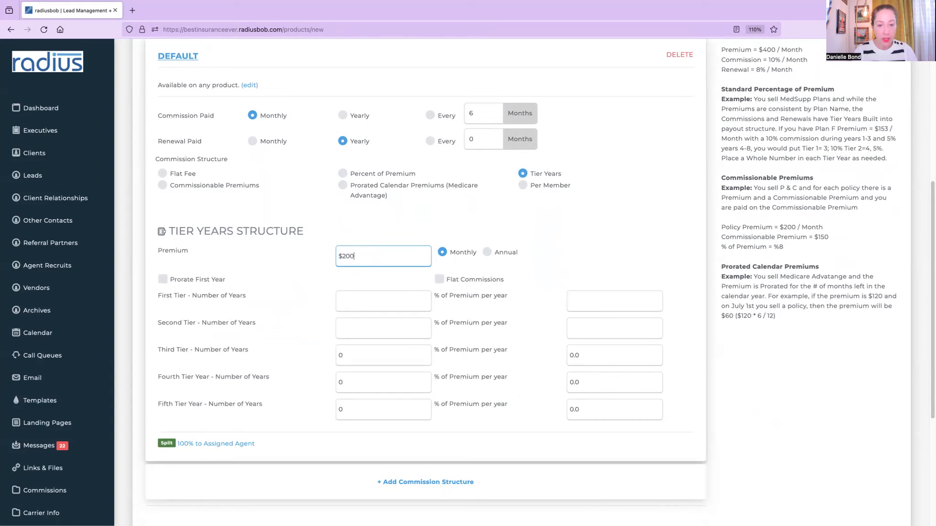
pyautogui.click(360, 297)
pyautogui.write('1')
pyautogui.click(593, 304)
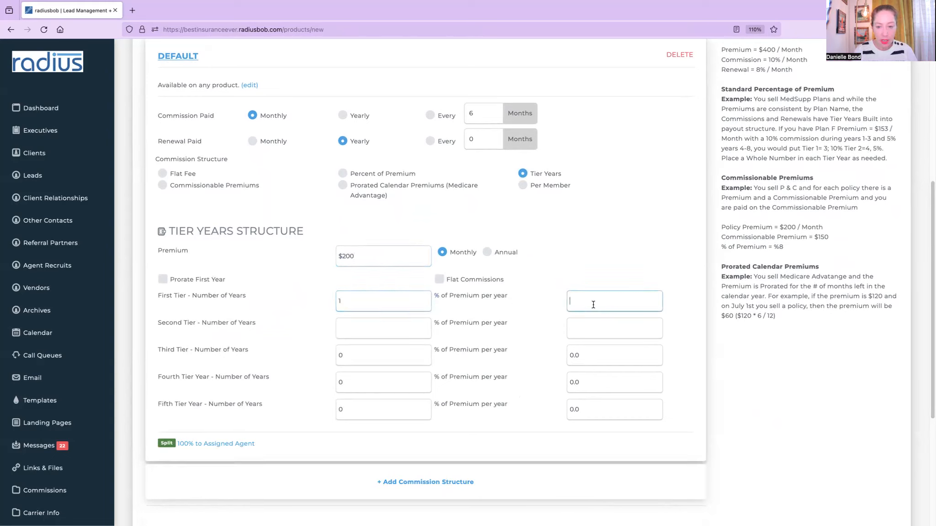
pyautogui.write('80')
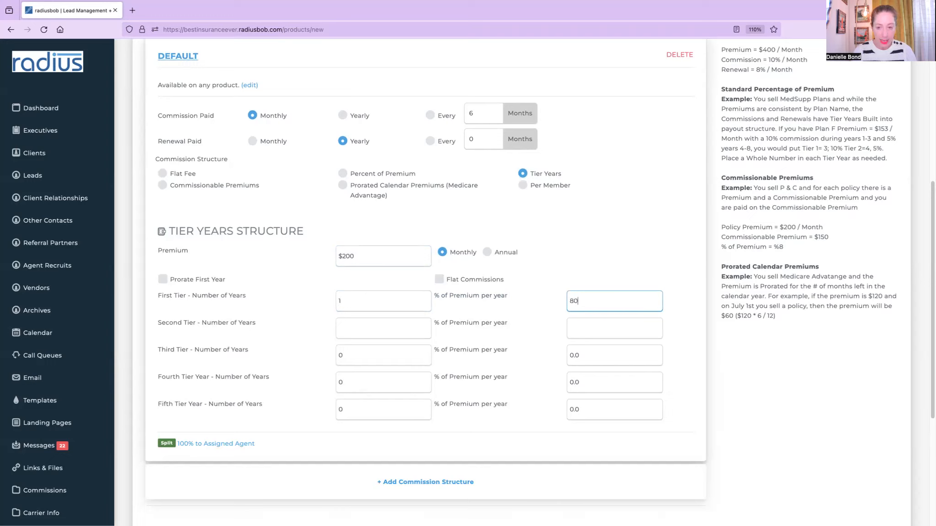
# - Set the second tier to 4 years at 45% of premium and the third tier to 100 years at 3%
pyautogui.click(354, 322)
pyautogui.write('4')
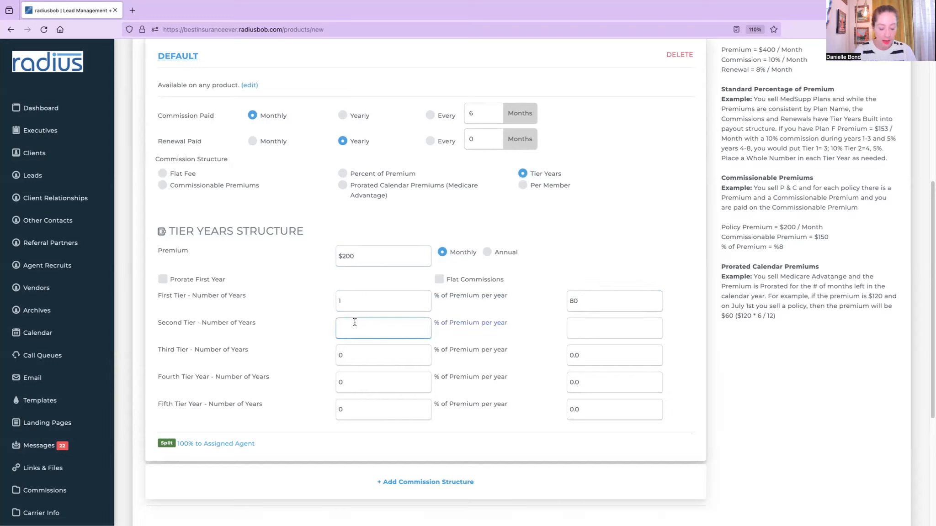
pyautogui.click(597, 329)
pyautogui.write('45')
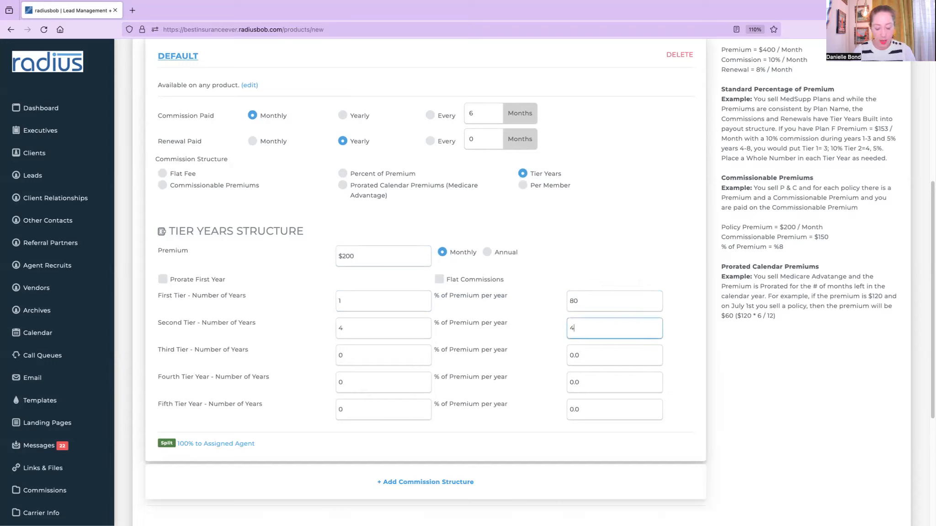
pyautogui.click(368, 354)
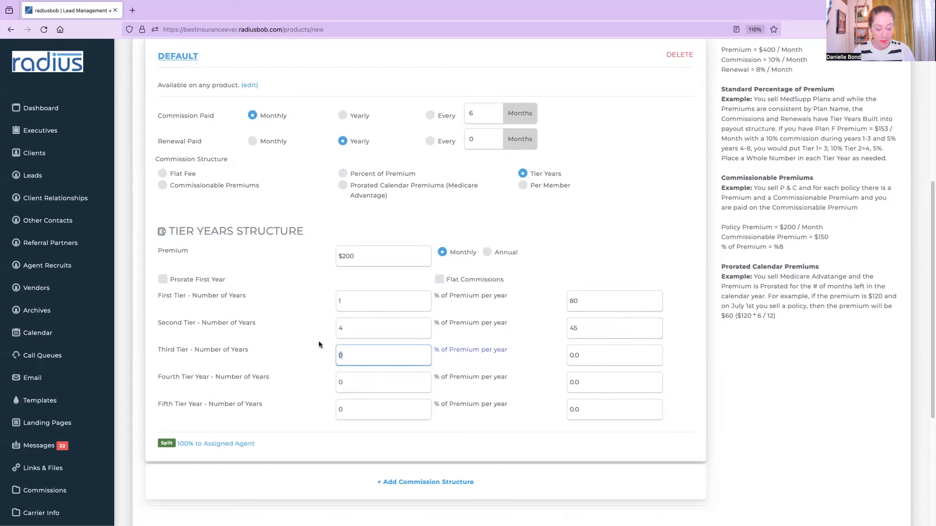
pyautogui.write('100')
pyautogui.click(607, 360)
pyautogui.write('3')
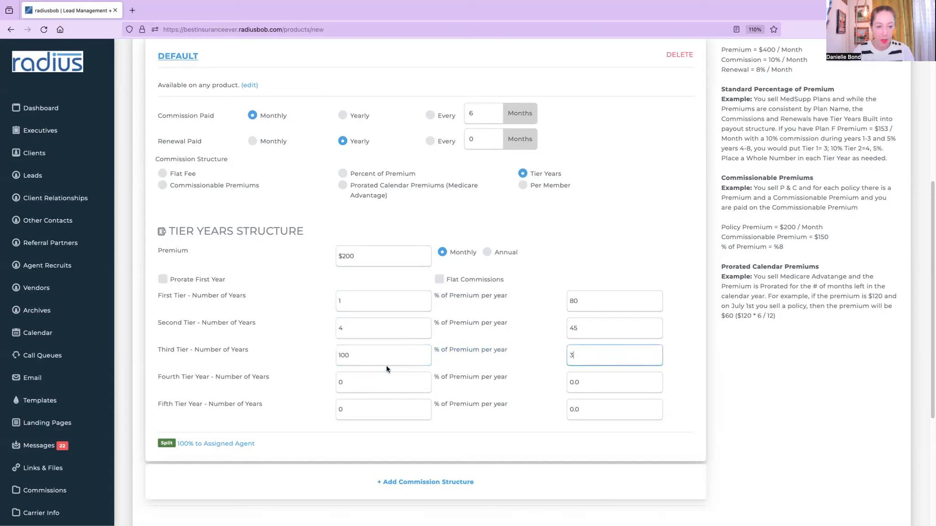
pyautogui.click(361, 355)
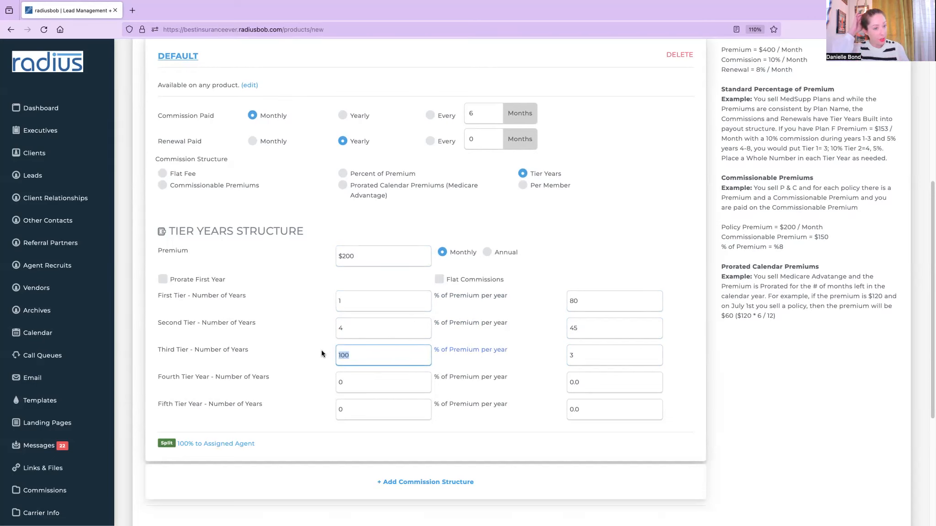
# - Try a Commissionable Premiums structure with a commissionable premium of 8000
pyautogui.click(173, 188)
pyautogui.click(369, 259)
pyautogui.moveTo(369, 259); pyautogui.dragTo(313, 254)
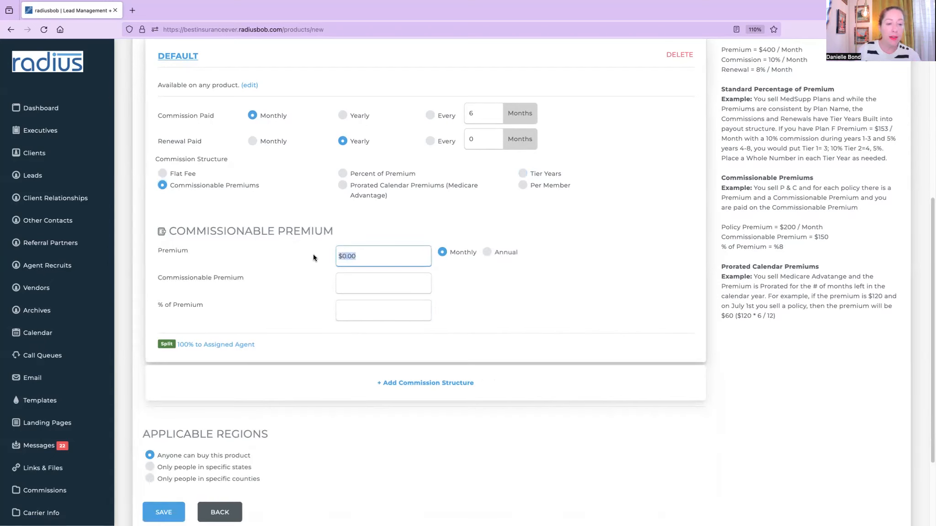
pyautogui.click(365, 282)
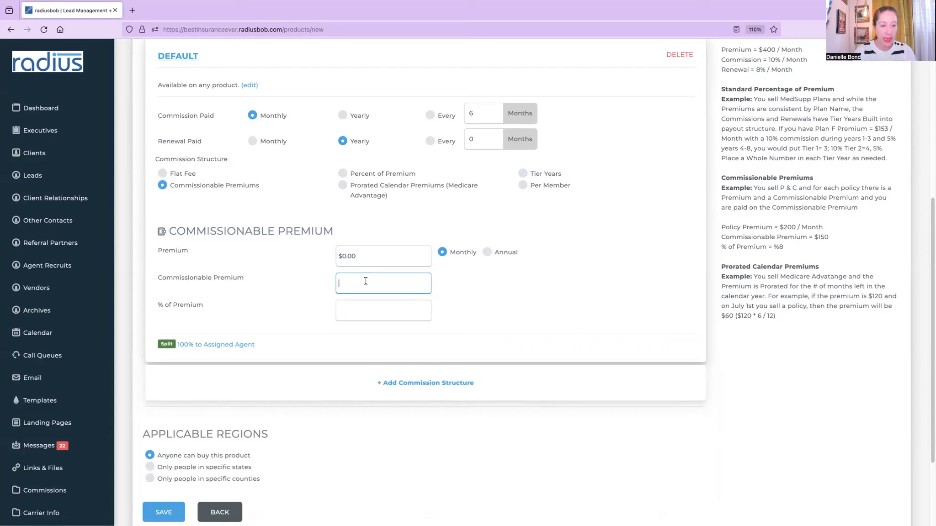
pyautogui.write('8000')
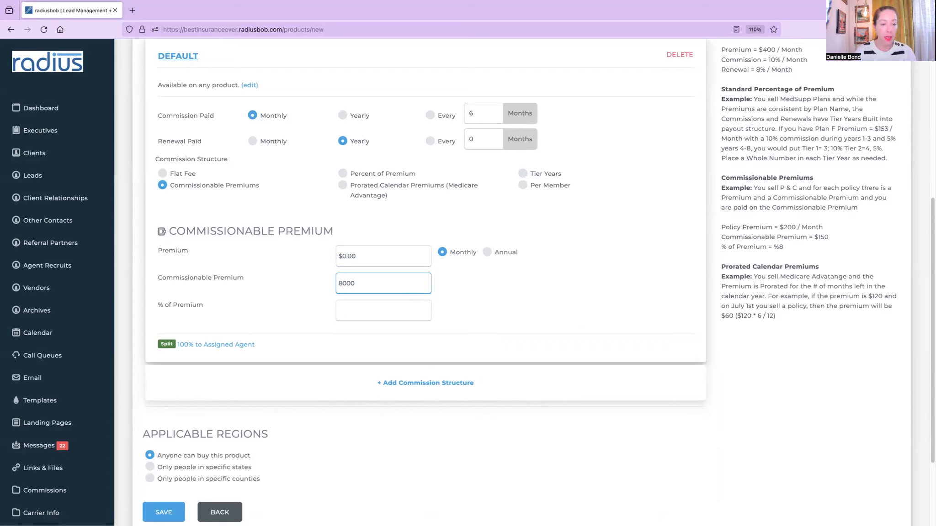
# - Set the Commissionable Premiums structure's premium to 23000 on an annual basis and its percentage of premium to 90
pyautogui.moveTo(393, 256); pyautogui.dragTo(331, 257)
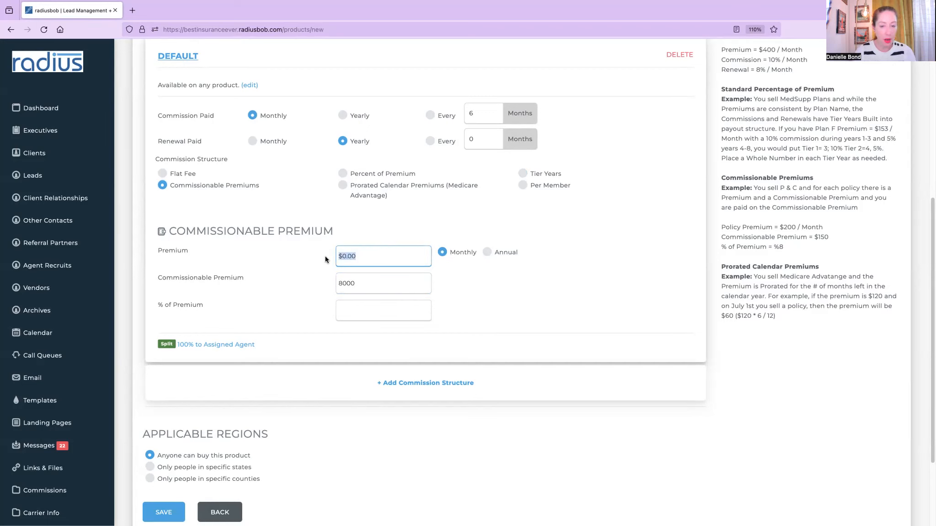
pyautogui.click(486, 252)
pyautogui.click(379, 254)
pyautogui.moveTo(379, 254); pyautogui.dragTo(308, 246)
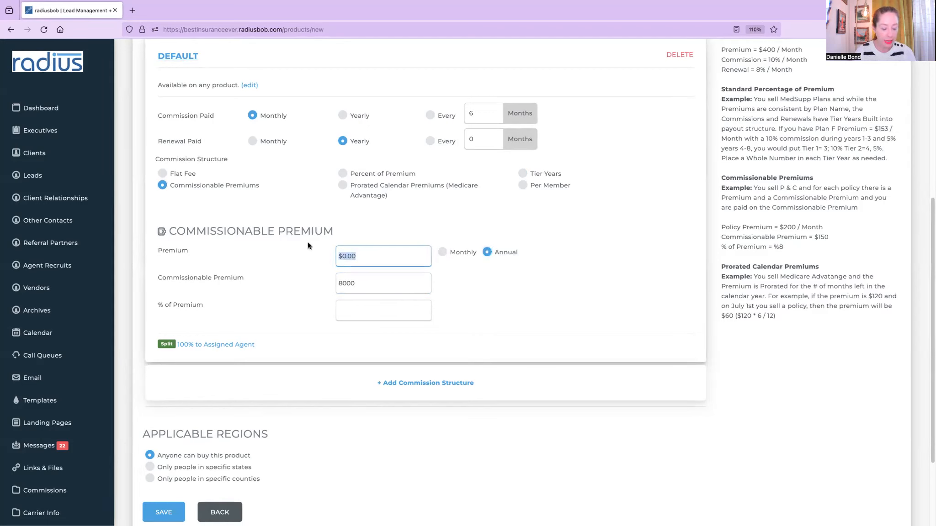
pyautogui.write('23000')
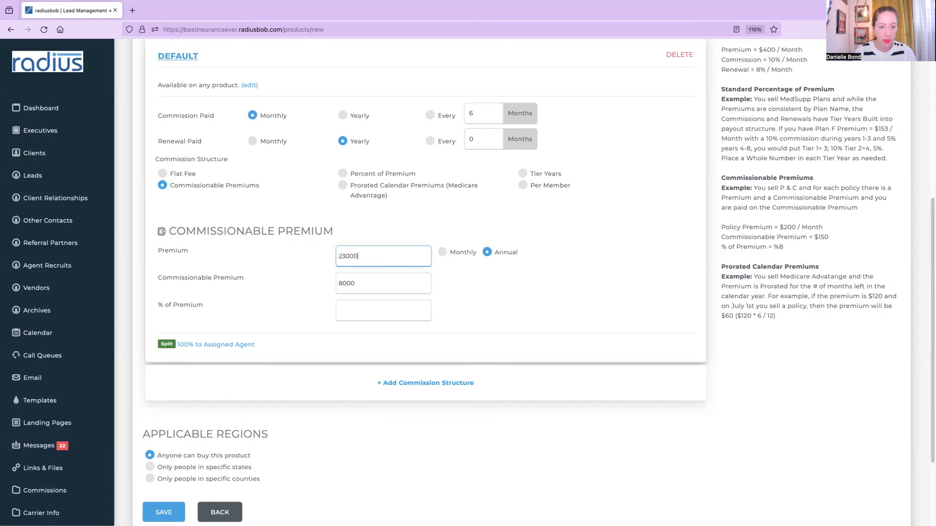
pyautogui.click(351, 315)
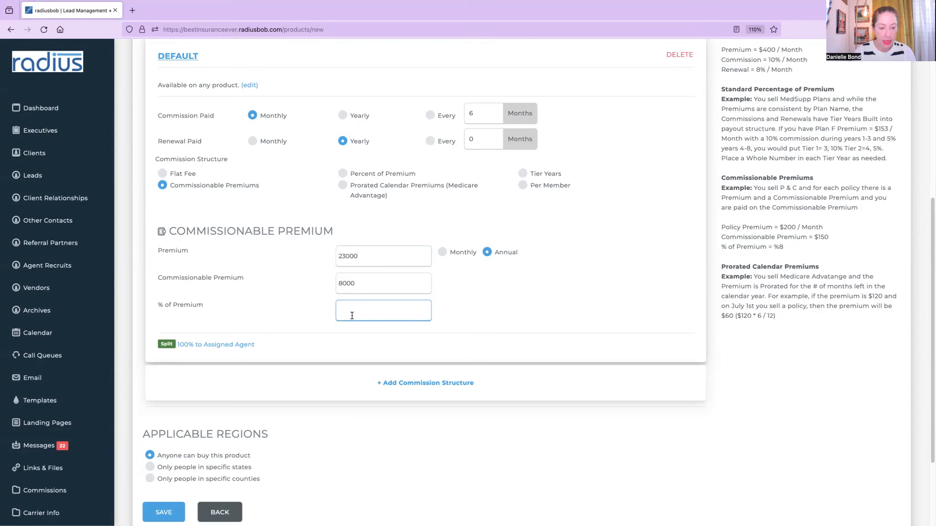
pyautogui.write('90')
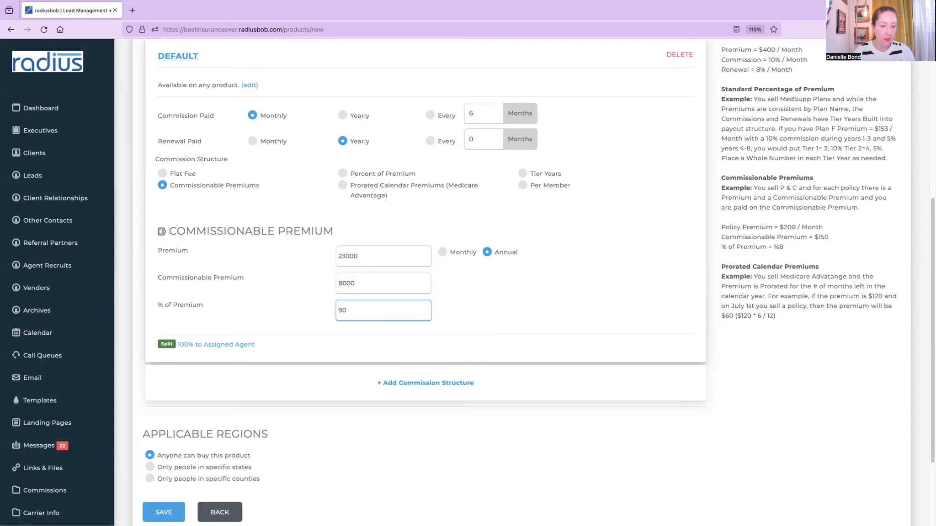
pyautogui.click(582, 296)
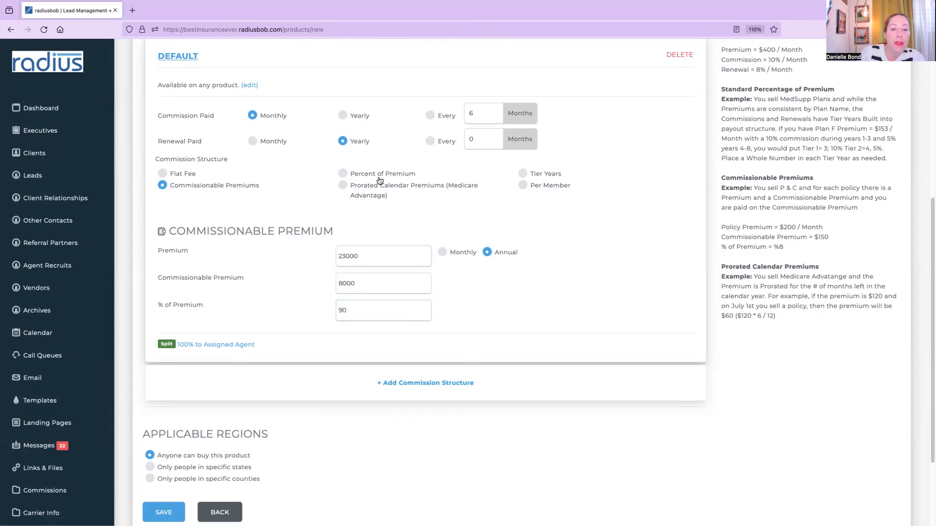
# - Try the Prorated Calendar Premiums (Medicare Advantage) structure with an annual commission of 1200 and an annual renewal of 1200
pyautogui.click(344, 186)
pyautogui.click(360, 257)
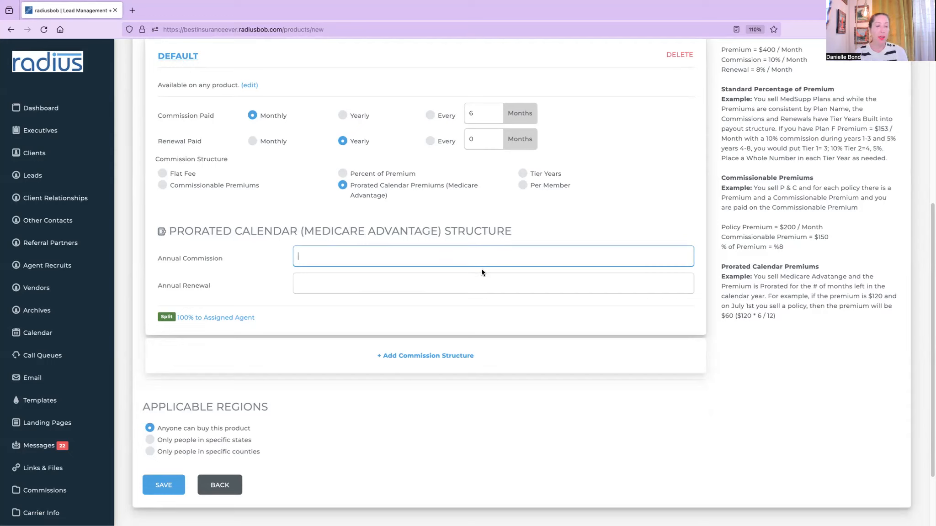
pyautogui.write('1200')
pyautogui.press('Tab')
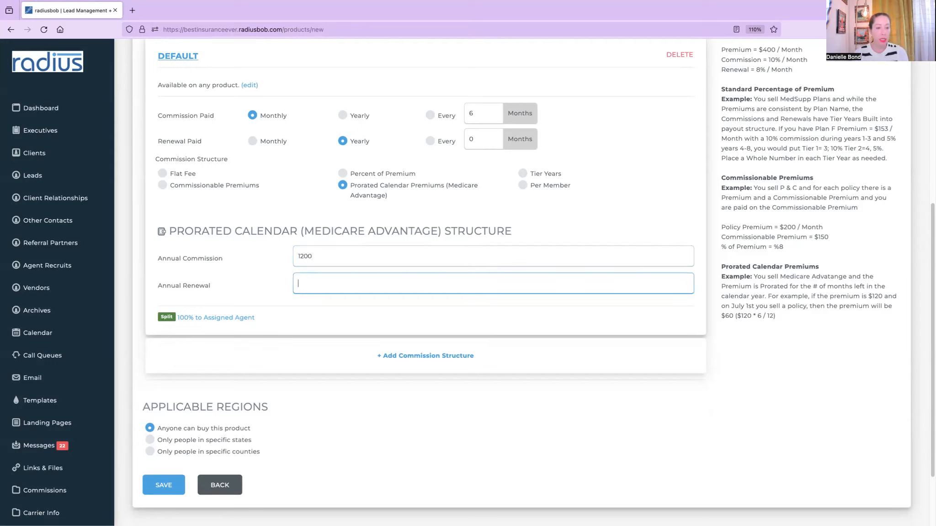
pyautogui.write('1200')
# - Try the Per Member commission structure with an annual commission of 360 and review its example commissions by member count
pyautogui.click(524, 185)
pyautogui.click(227, 254)
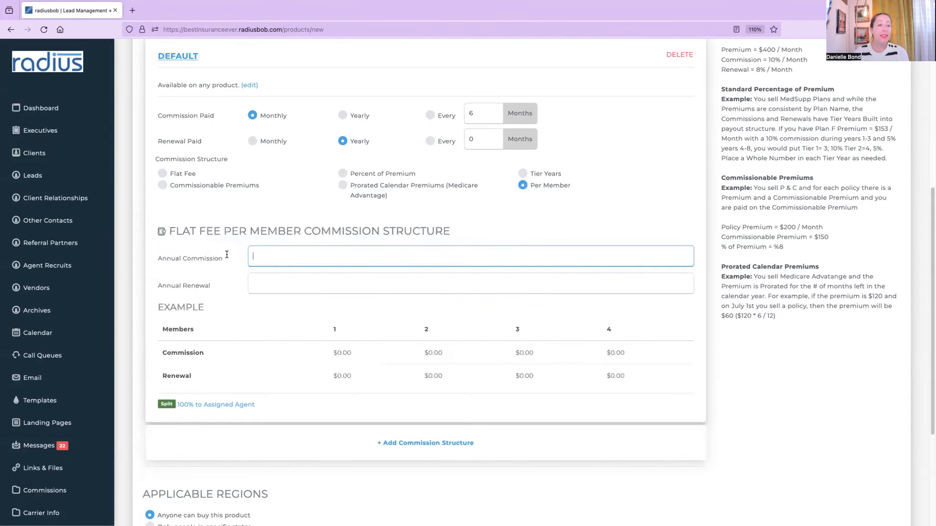
pyautogui.moveTo(225, 254); pyautogui.dragTo(137, 252)
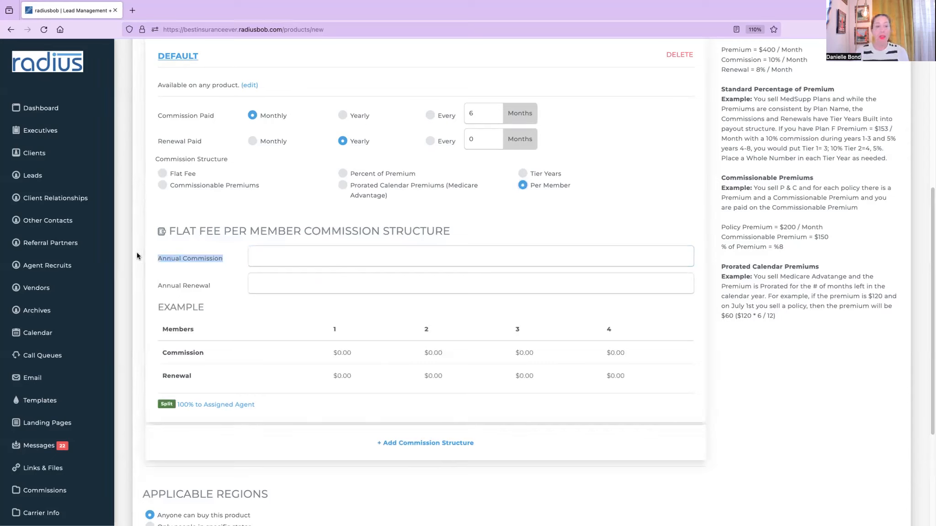
pyautogui.click(269, 254)
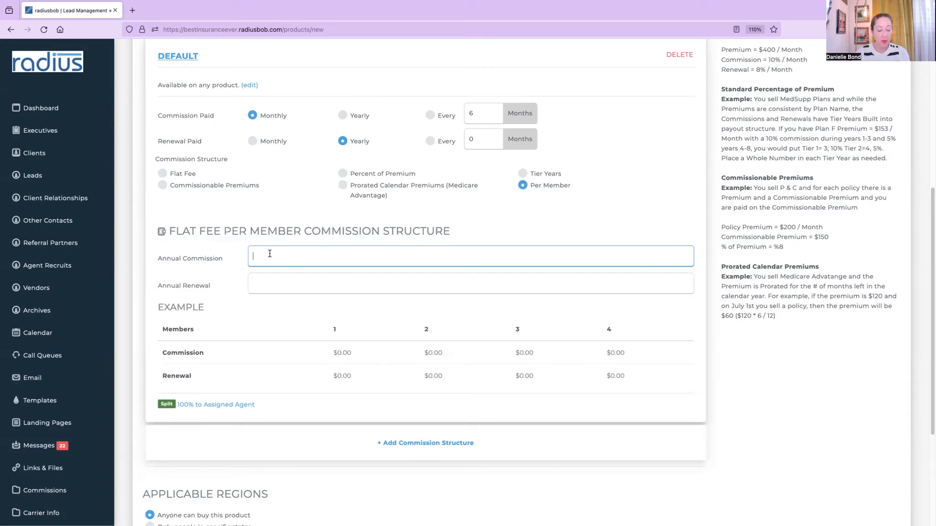
pyautogui.write('360')
pyautogui.click(265, 288)
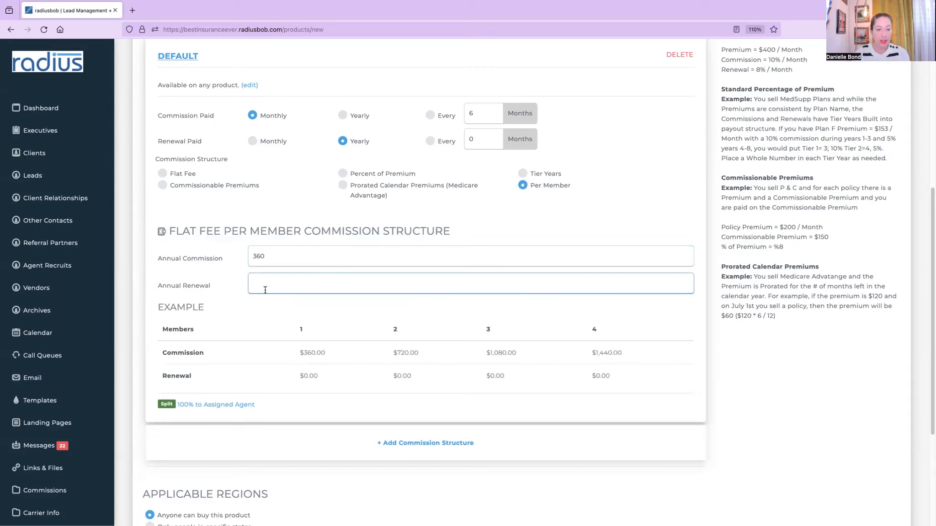
pyautogui.moveTo(298, 352); pyautogui.dragTo(551, 353)
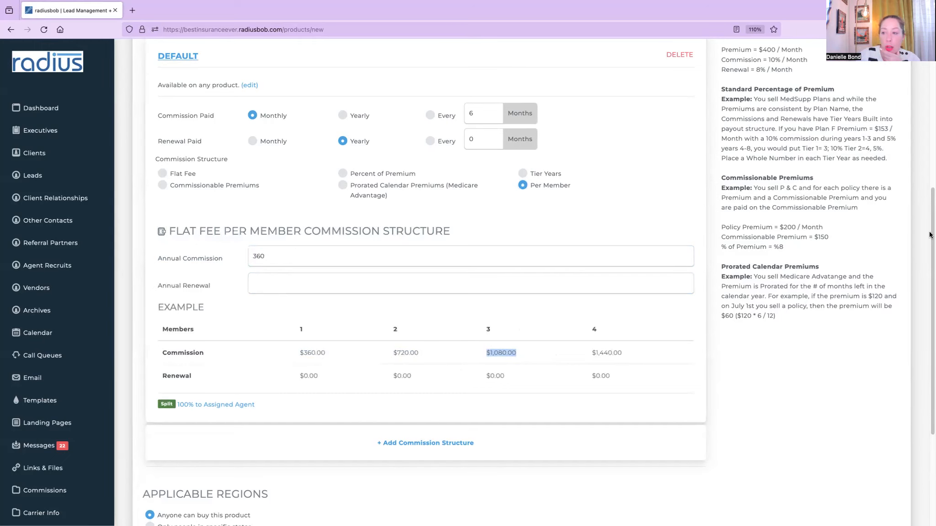
# - Try limiting the product's applicable regions to specific states, selecting AZ
pyautogui.moveTo(929, 232); pyautogui.dragTo(921, 326)
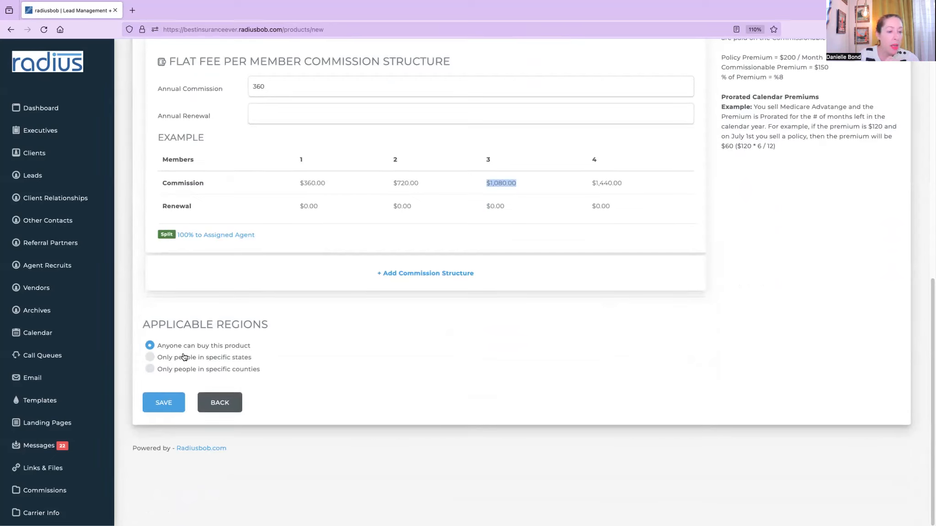
pyautogui.click(153, 358)
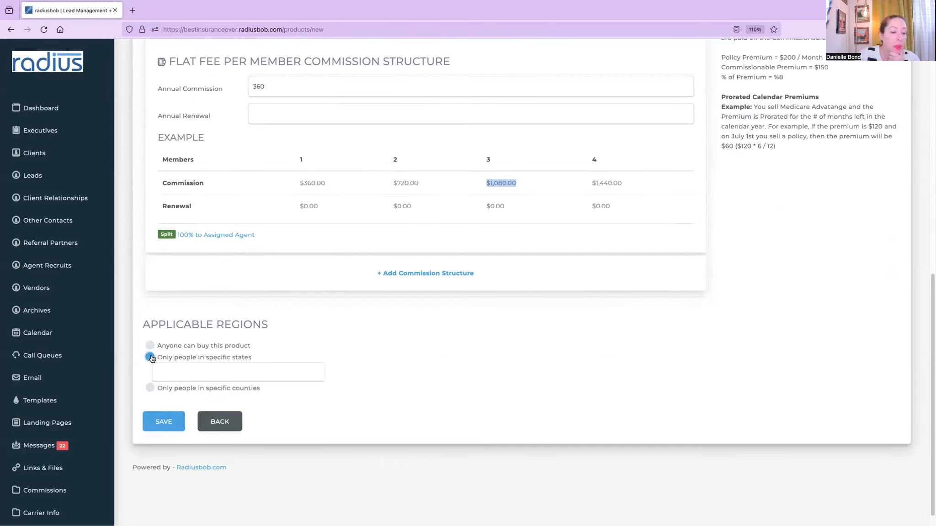
pyautogui.click(208, 374)
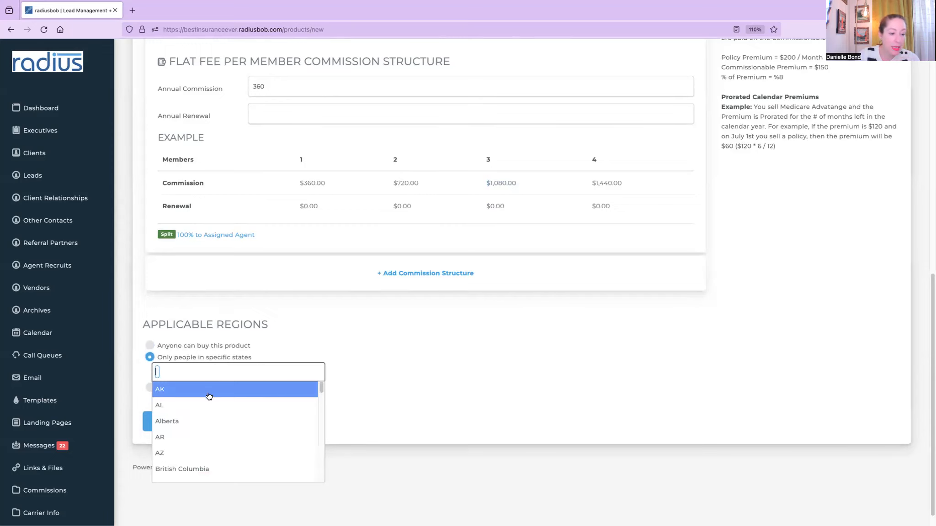
pyautogui.click(190, 453)
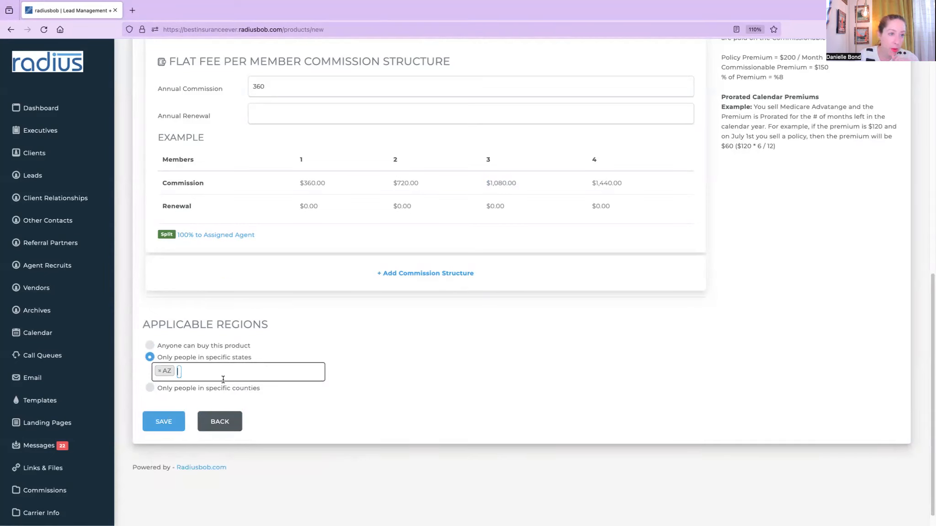
# - Try limiting the product to specific counties, selecting Andrews (TX), Anderson (TX) and Alachua (FL)
pyautogui.click(172, 388)
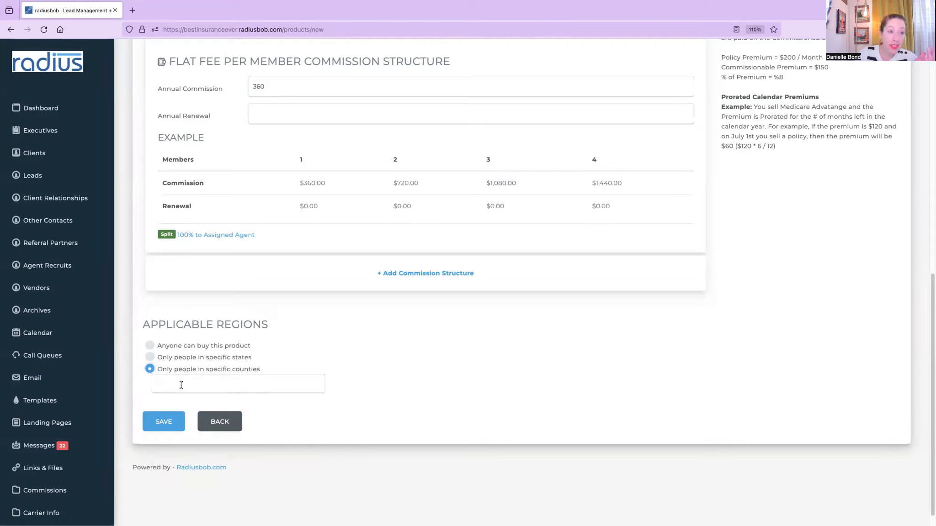
pyautogui.click(177, 385)
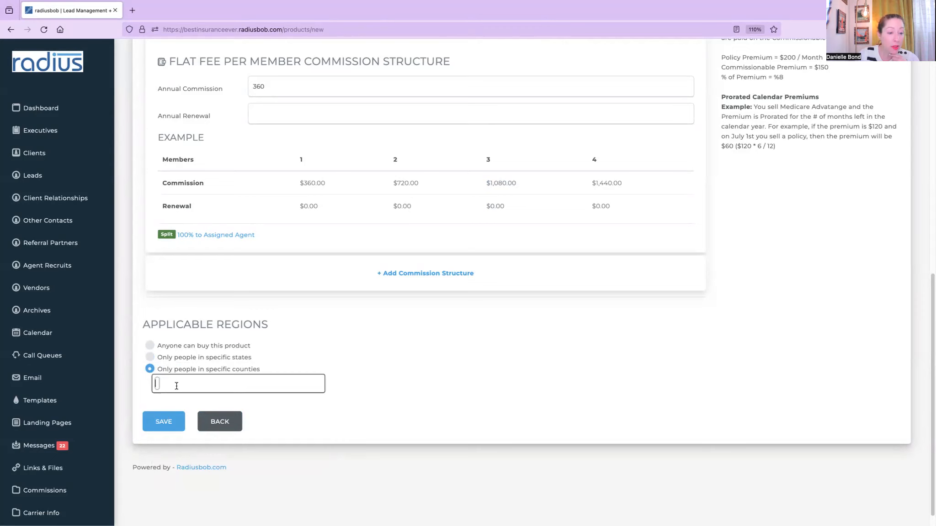
pyautogui.click(177, 434)
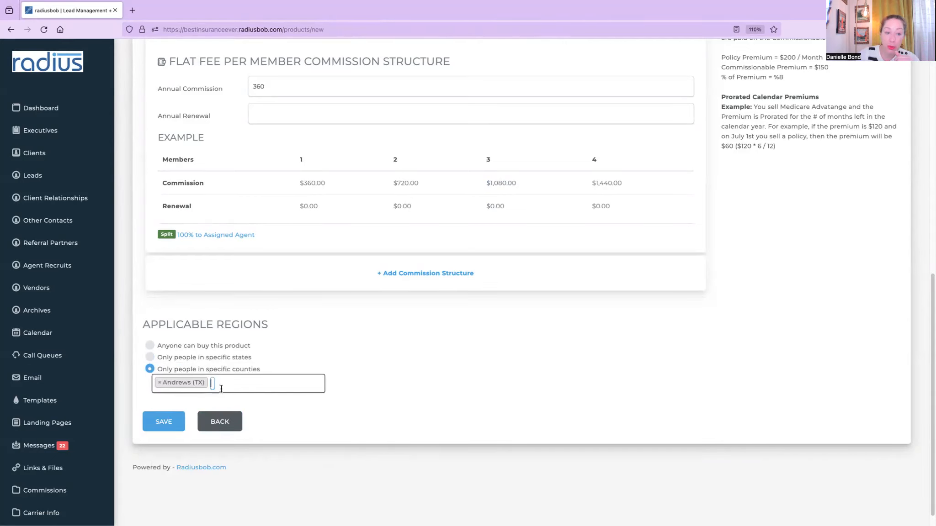
pyautogui.click(221, 387)
pyautogui.click(192, 418)
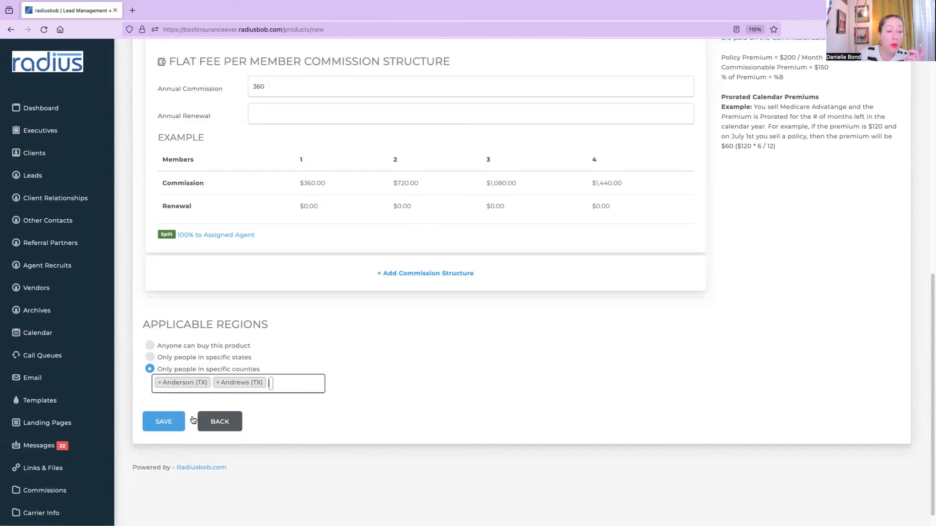
pyautogui.click(226, 388)
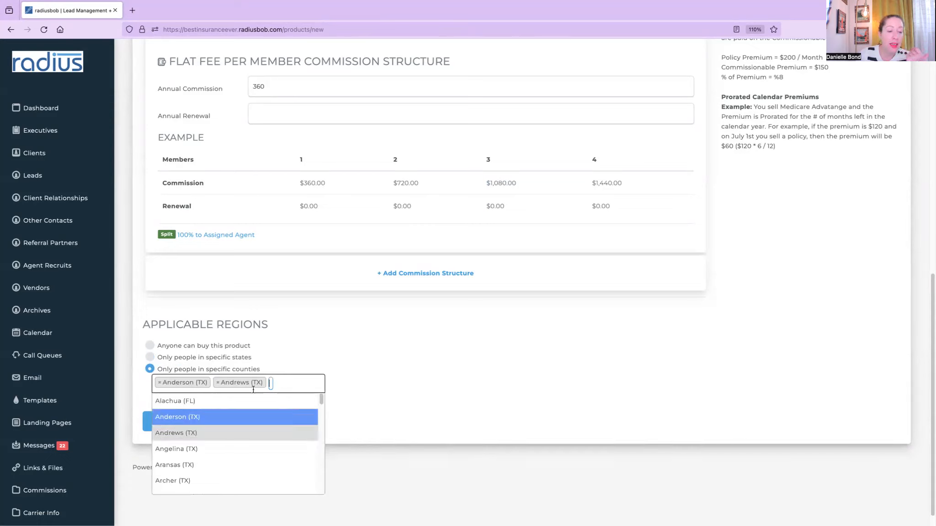
pyautogui.click(228, 407)
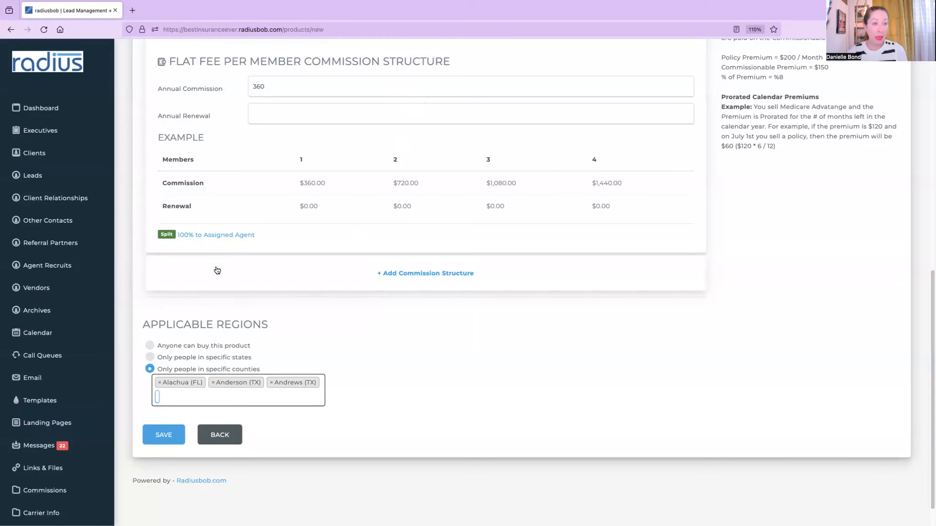
# - Open the policies of the second client in the client list and start adding a policy
pyautogui.click(27, 154)
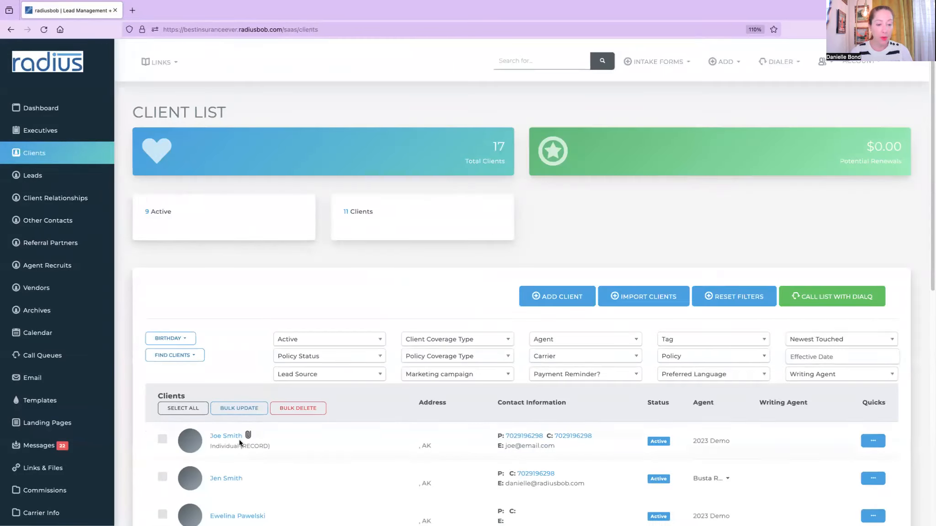
pyautogui.click(230, 477)
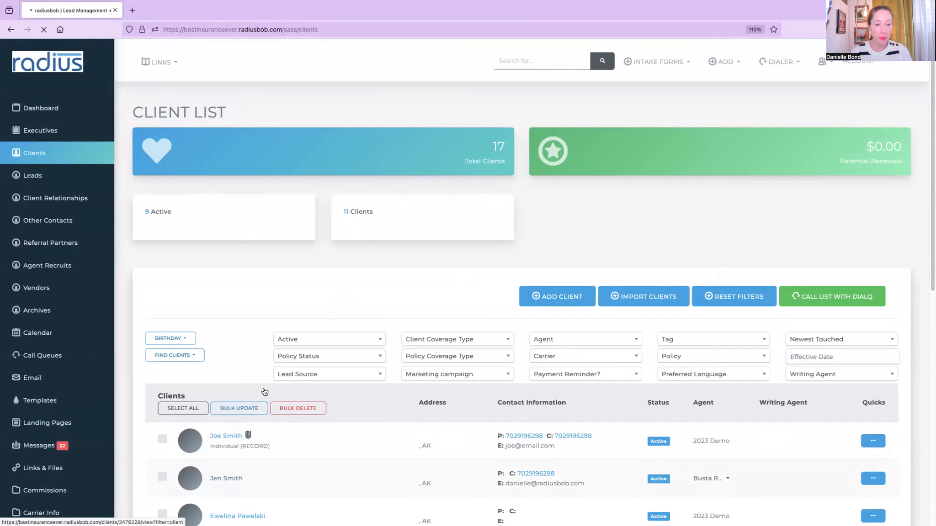
pyautogui.click(309, 297)
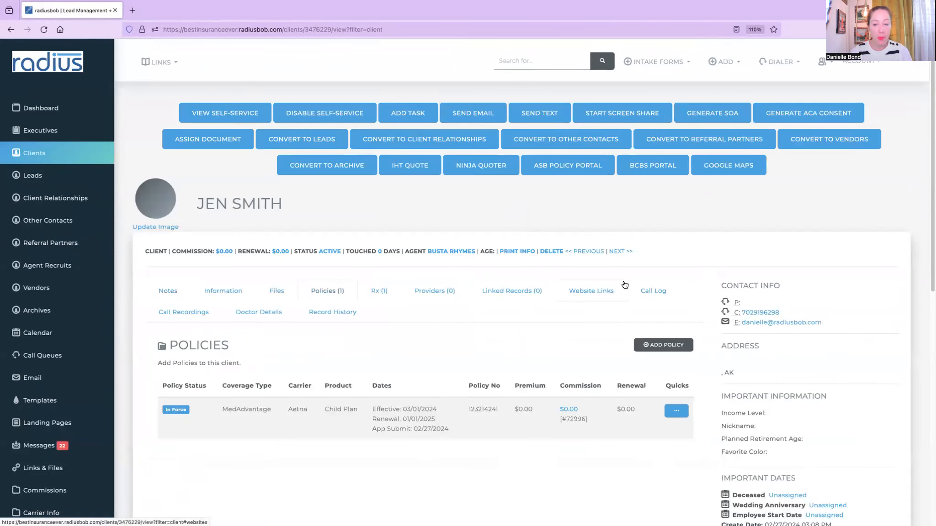
pyautogui.click(667, 348)
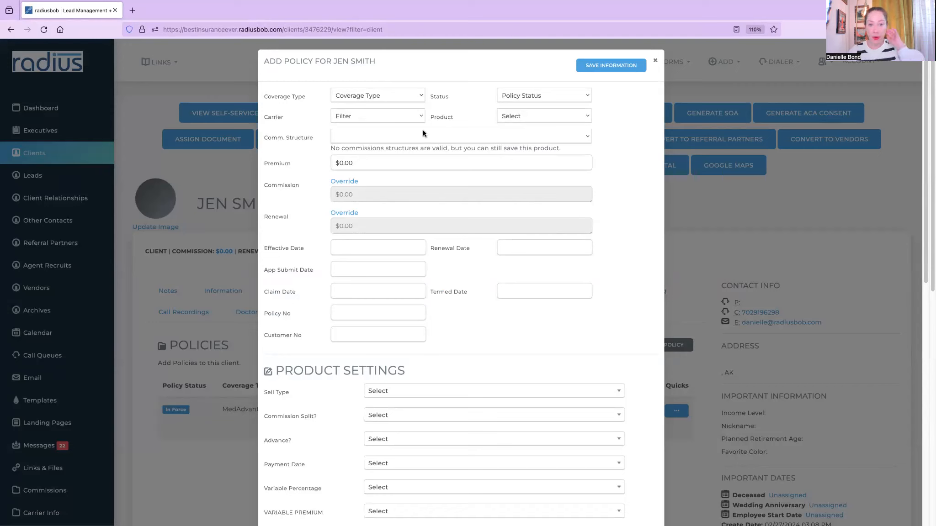
# - Try a policy with Health coverage, In Force status, carrier Aetna and product Plan Example, then discard it
pyautogui.click(408, 92)
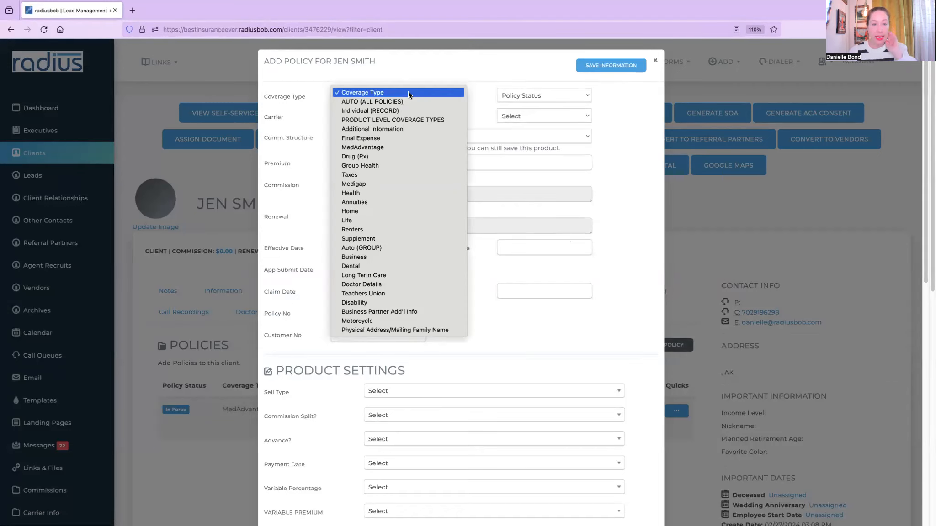
pyautogui.click(385, 194)
pyautogui.click(510, 97)
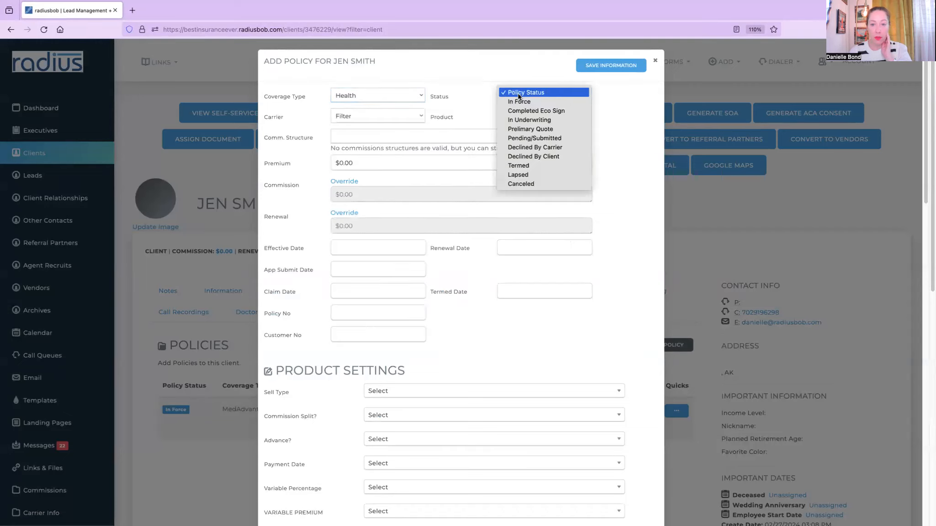
pyautogui.click(520, 102)
pyautogui.click(385, 114)
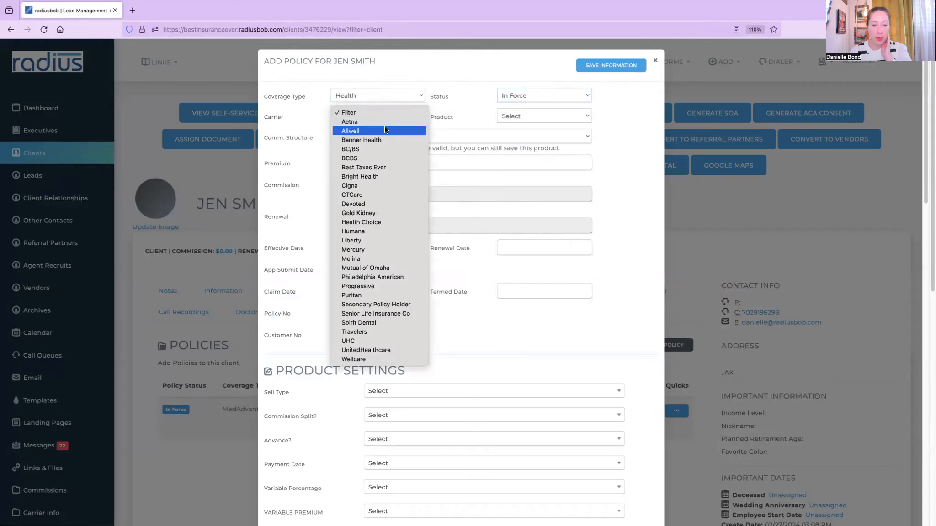
pyautogui.click(384, 122)
pyautogui.click(533, 115)
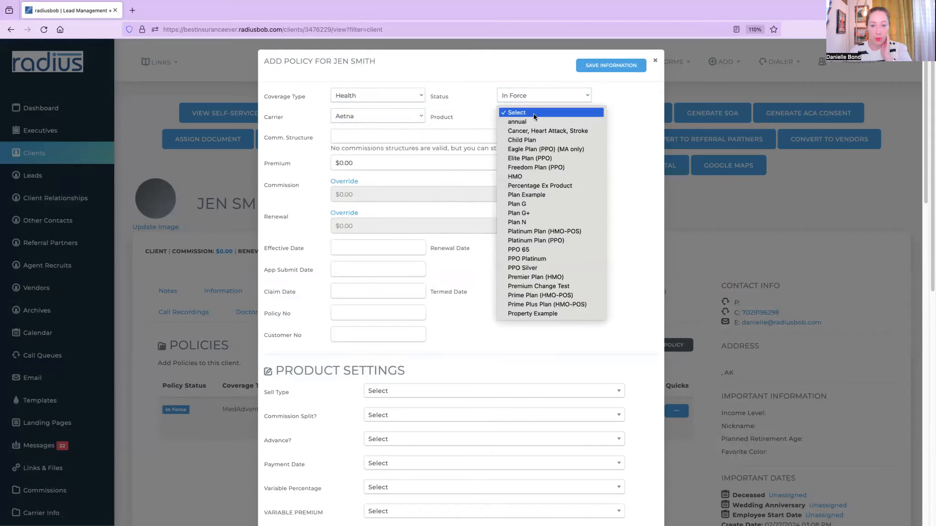
pyautogui.click(515, 194)
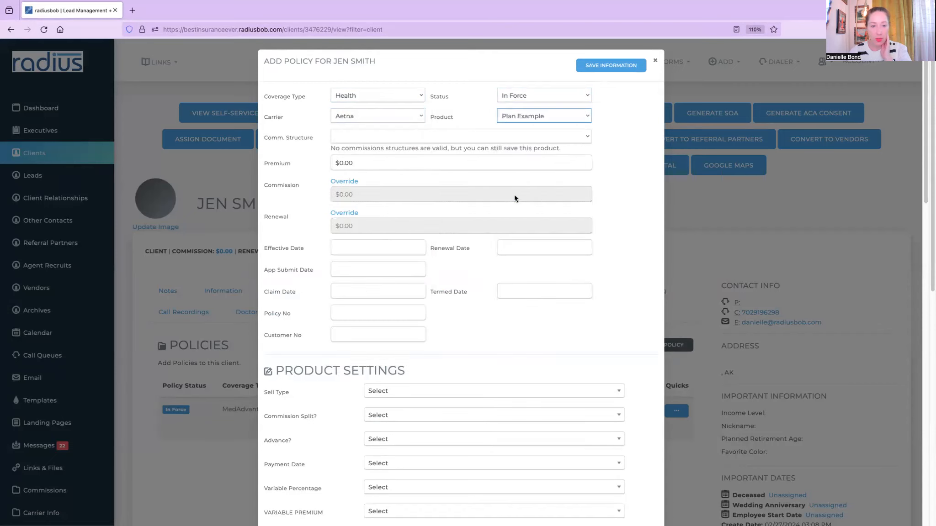
pyautogui.click(356, 164)
pyautogui.click(524, 114)
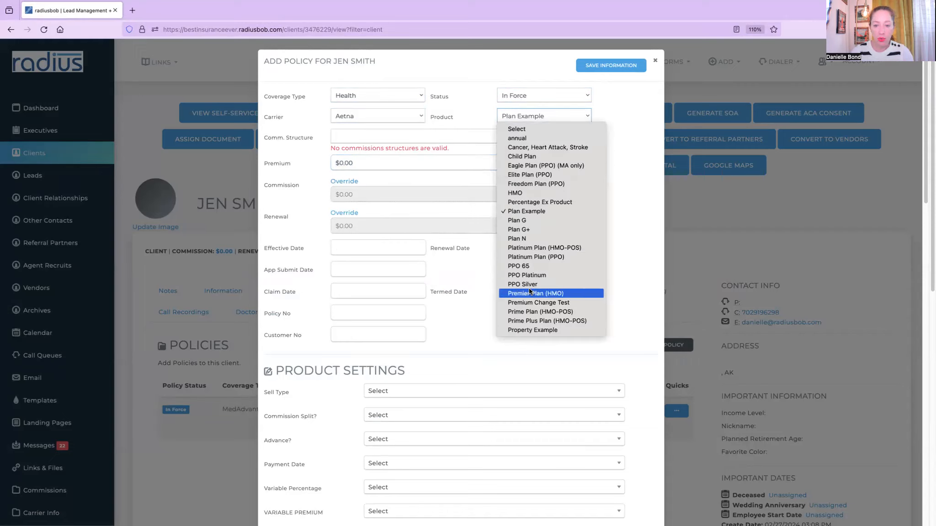
pyautogui.click(530, 293)
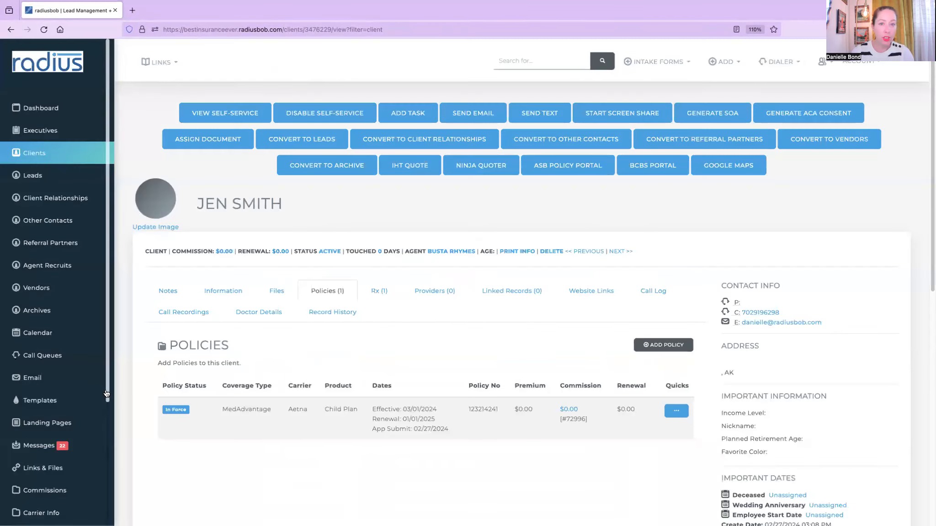
# - Start a new product from the Products, Commissions & Renewals account settings
pyautogui.click(119, 415)
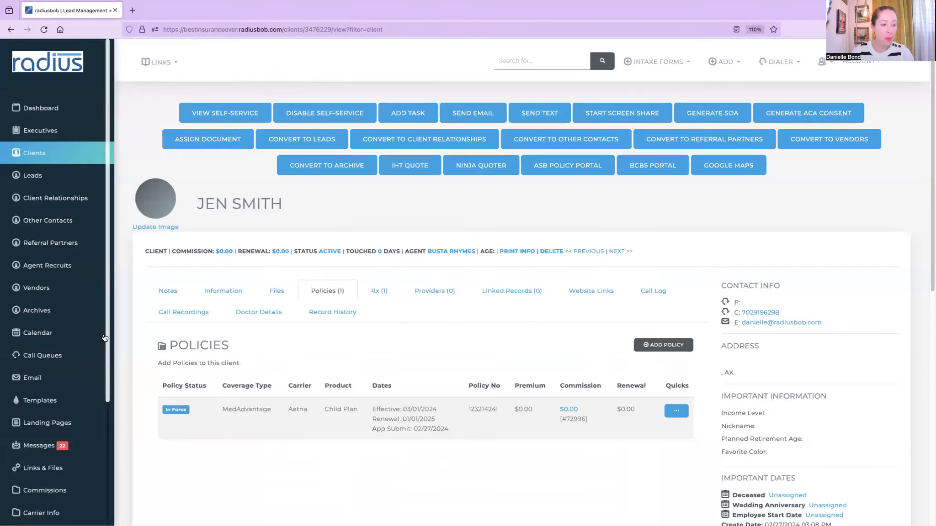
pyautogui.scroll(-3, 100, 519)
pyautogui.click(100, 519)
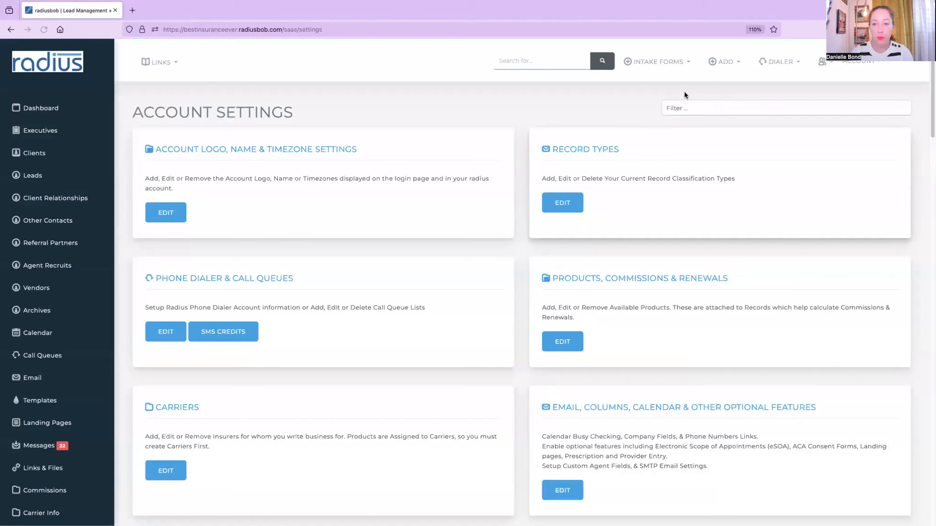
pyautogui.click(561, 341)
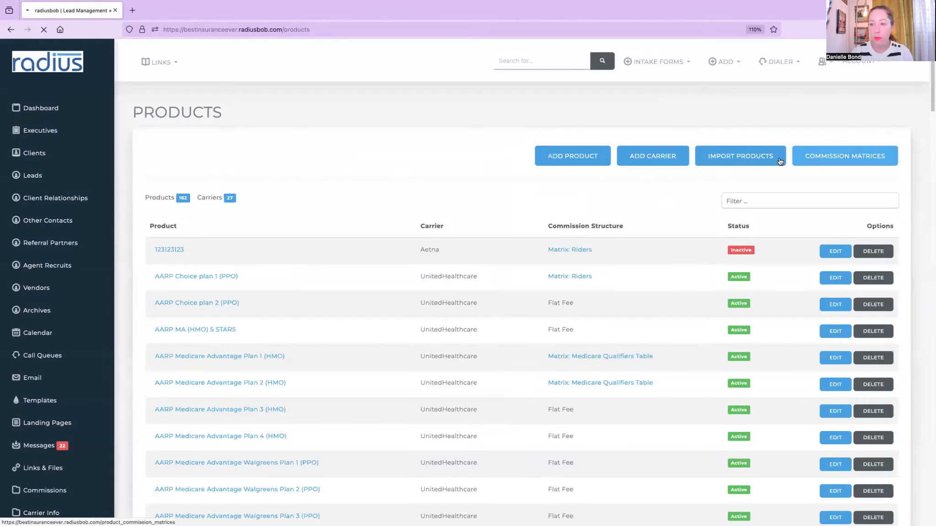
pyautogui.click(582, 158)
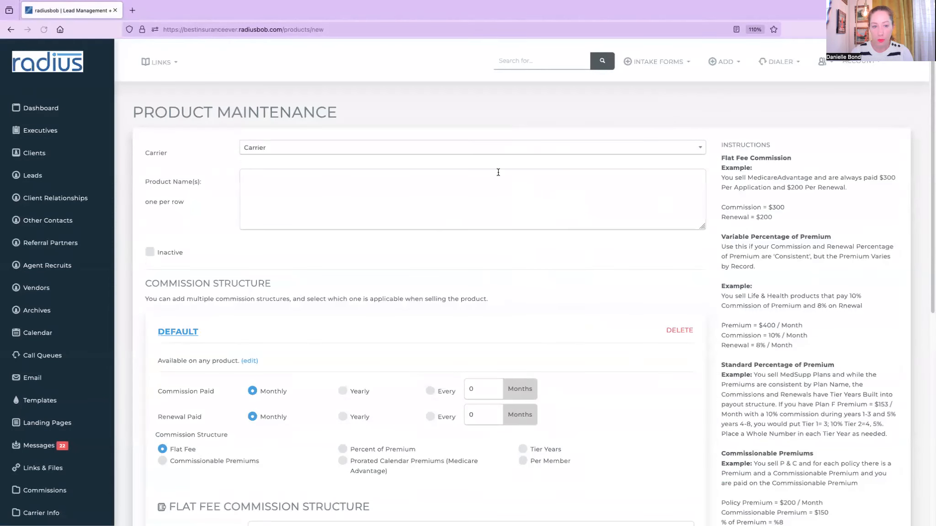
# - Set the new product's carrier to Aetna and its name to "A Single or Family Plan"
pyautogui.click(481, 149)
pyautogui.click(472, 191)
pyautogui.click(445, 182)
pyautogui.write('A')
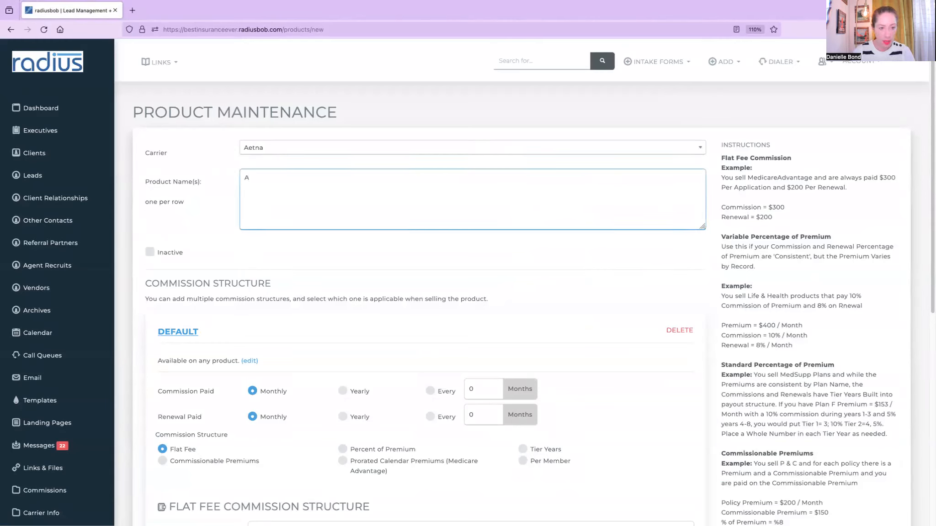
pyautogui.write(' F')
pyautogui.write(' SIngle or ')
pyautogui.write('Family Pla')
pyautogui.write('n')
pyautogui.click(256, 177)
pyautogui.press('BackSpace')
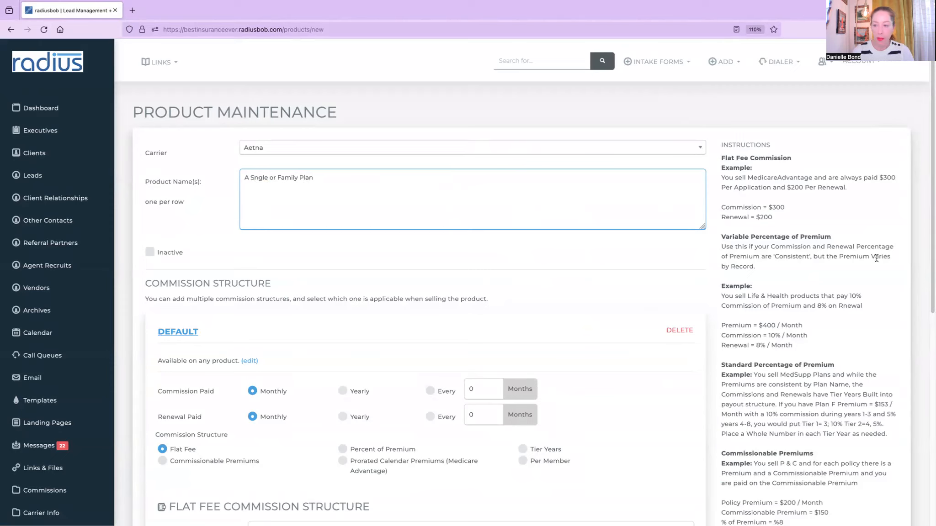
# - Set the default structure's renewal to be paid yearly and its flat fee annual commission to 240
pyautogui.scroll(-3, 918, 302)
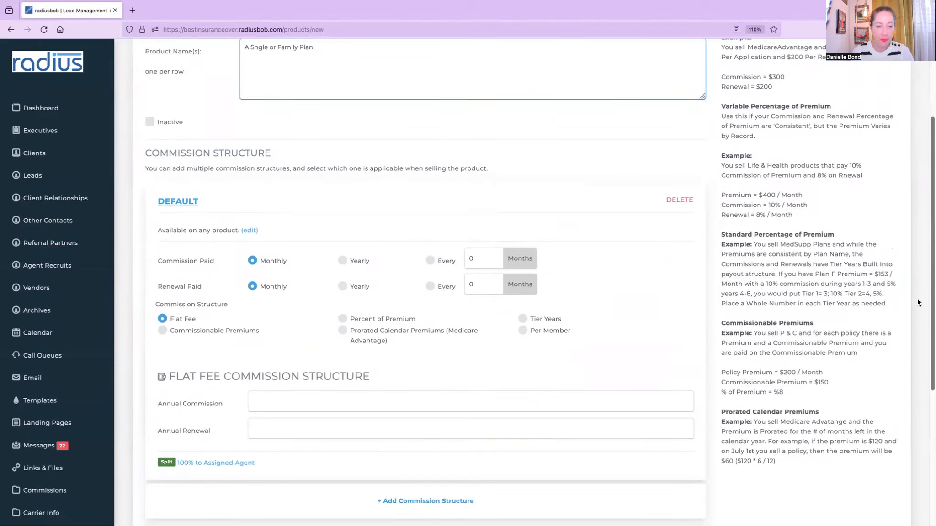
pyautogui.moveTo(917, 303); pyautogui.dragTo(919, 321)
pyautogui.click(342, 249)
pyautogui.click(272, 361)
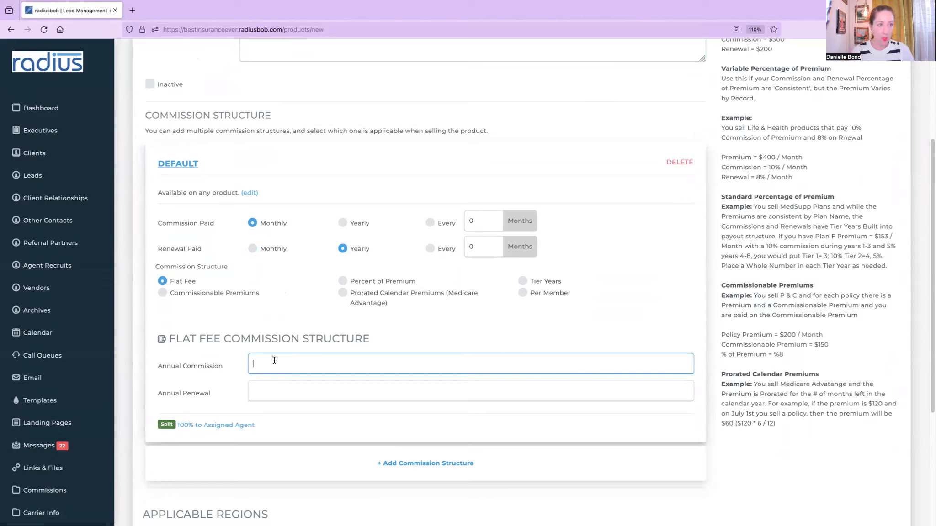
pyautogui.write('240')
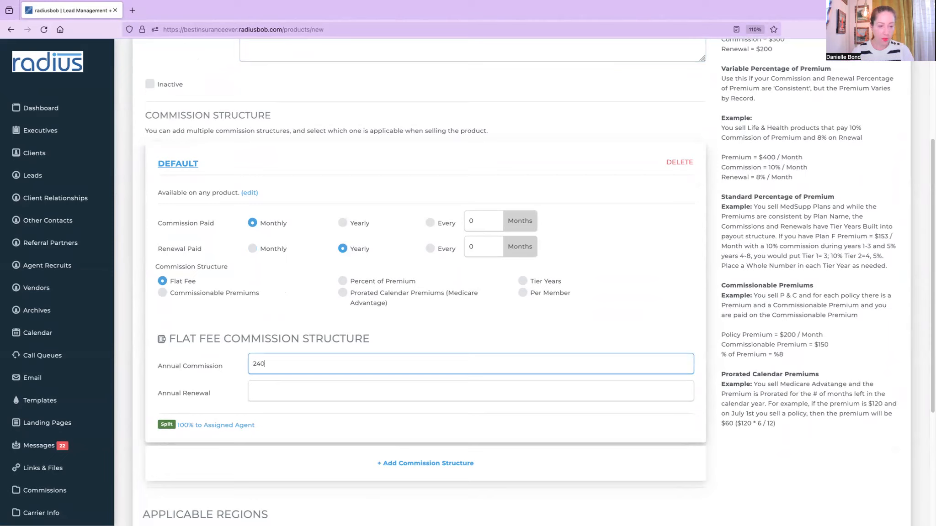
# - Set the flat fee annual renewal to 240 and create the product
pyautogui.click(280, 393)
pyautogui.write('240')
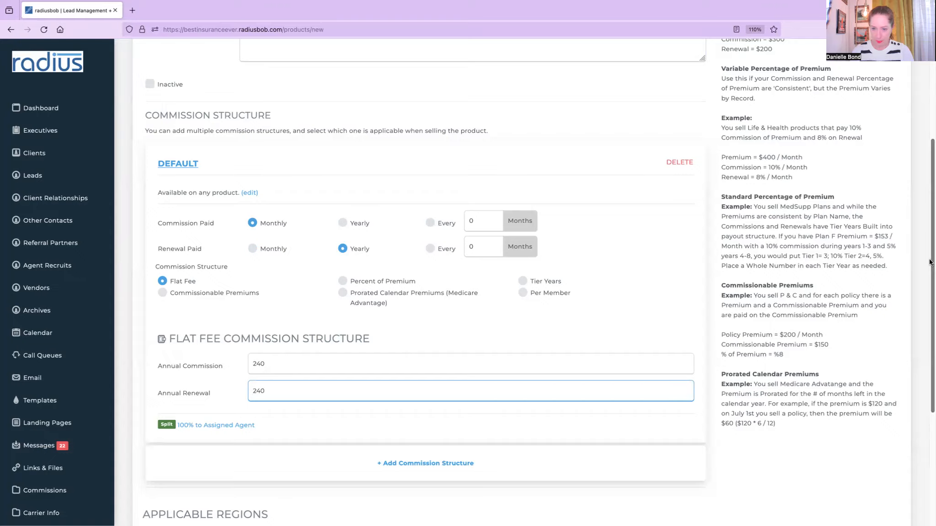
pyautogui.scroll(-5, 890, 365)
pyautogui.click(180, 398)
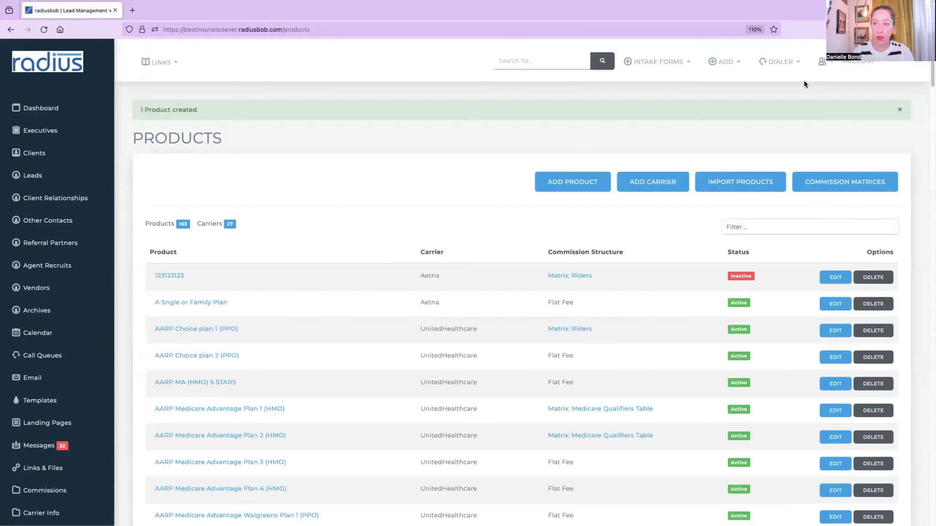
# - Start another policy for the same client with carrier Aetna, product "A Sngle or Family Plan" and status In Force
pyautogui.click(820, 64)
pyautogui.click(735, 105)
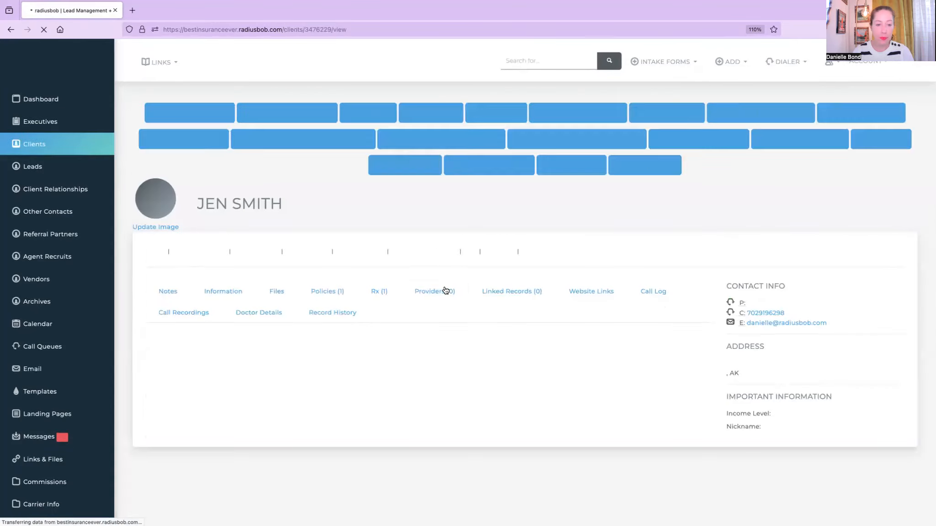
pyautogui.click(340, 293)
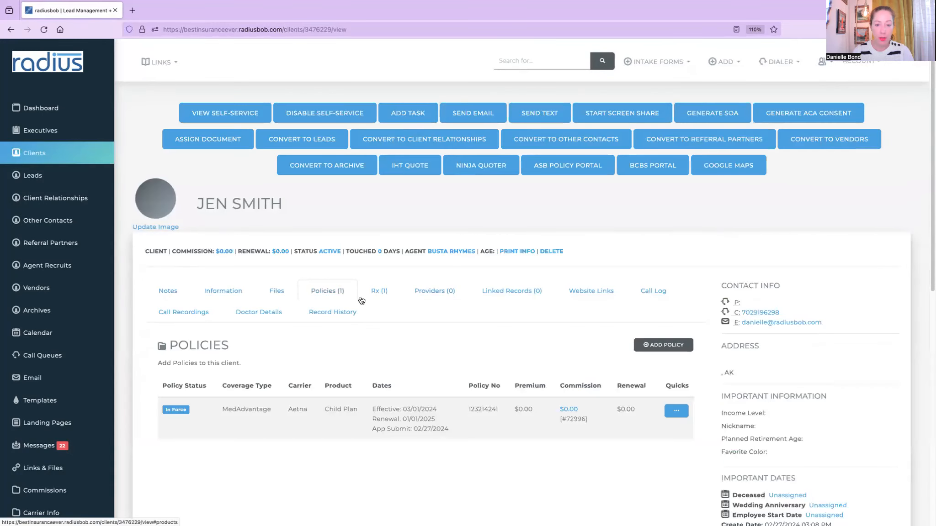
pyautogui.click(663, 345)
pyautogui.click(404, 115)
pyautogui.click(402, 122)
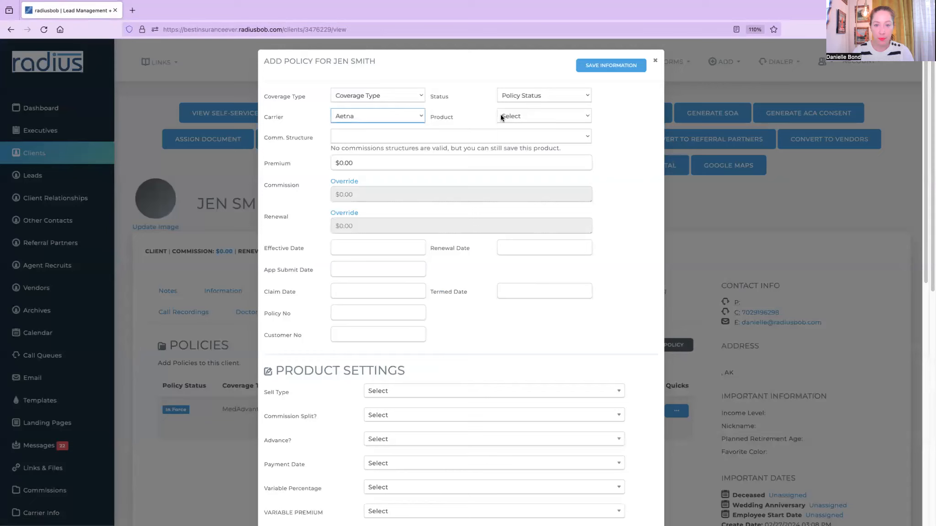
pyautogui.click(516, 115)
pyautogui.click(517, 122)
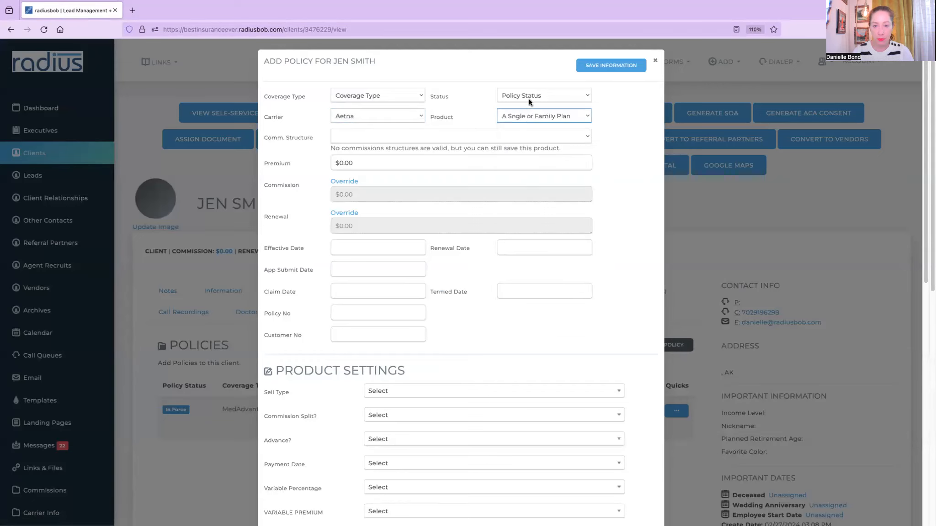
pyautogui.click(529, 97)
pyautogui.click(528, 100)
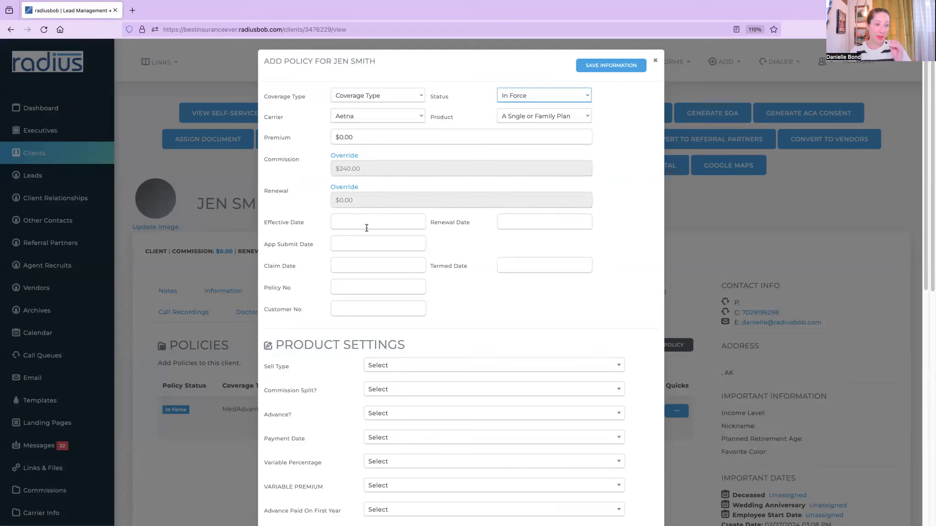
# - Try overriding the new policy's commission with $300 and discard the policy without saving
pyautogui.click(343, 155)
pyautogui.click(538, 307)
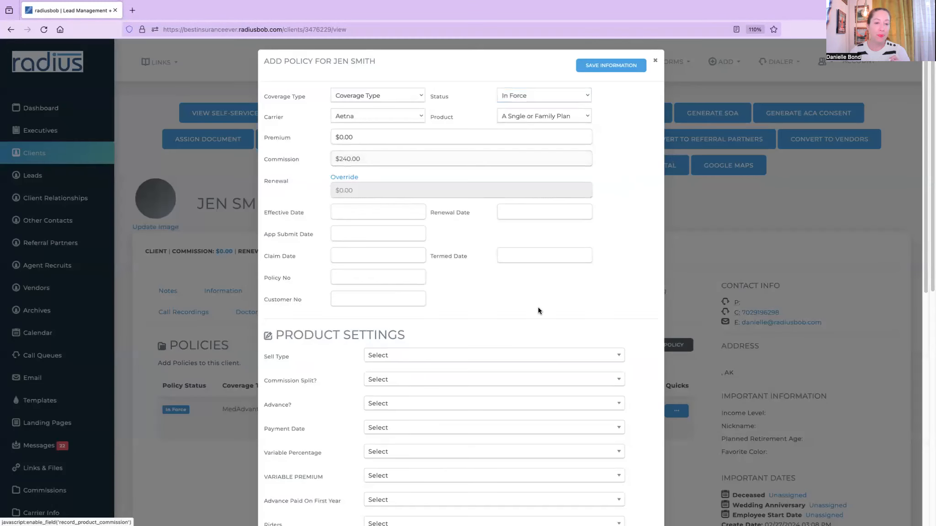
pyautogui.moveTo(360, 159); pyautogui.dragTo(311, 160)
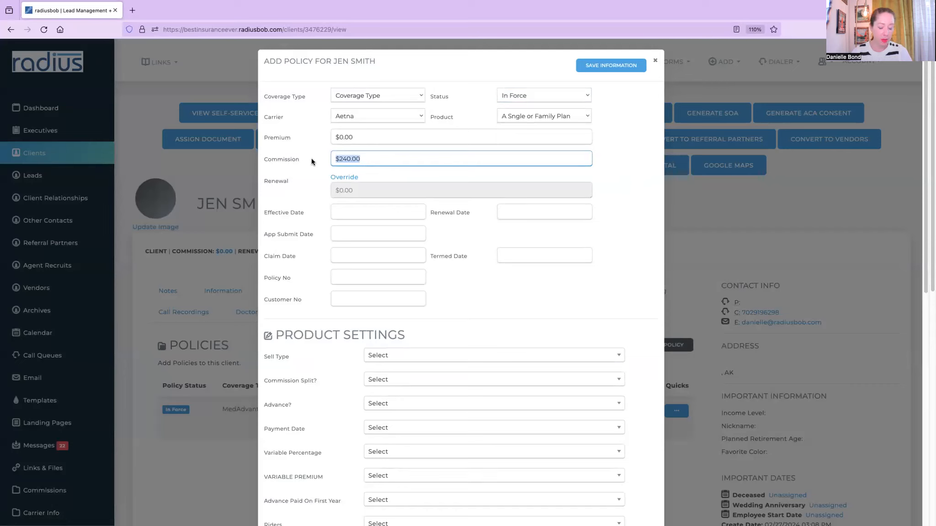
pyautogui.write('$300')
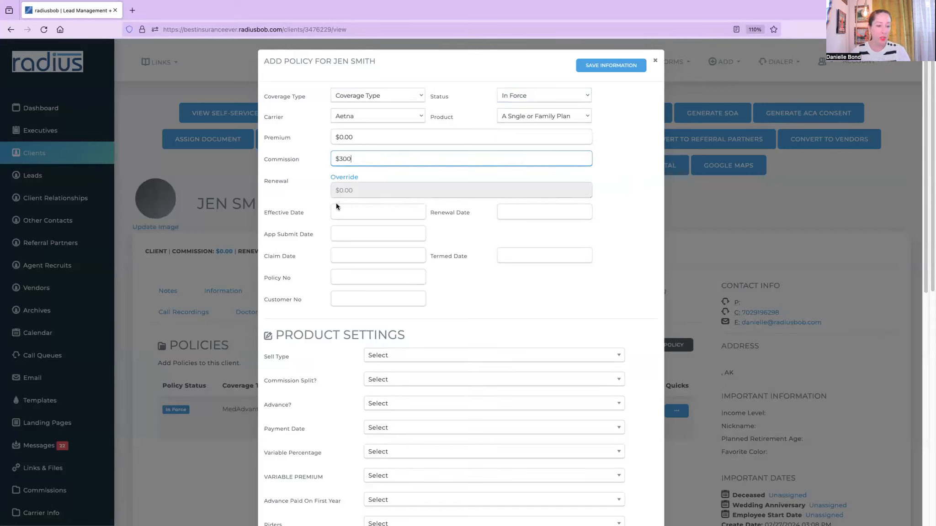
pyautogui.click(498, 284)
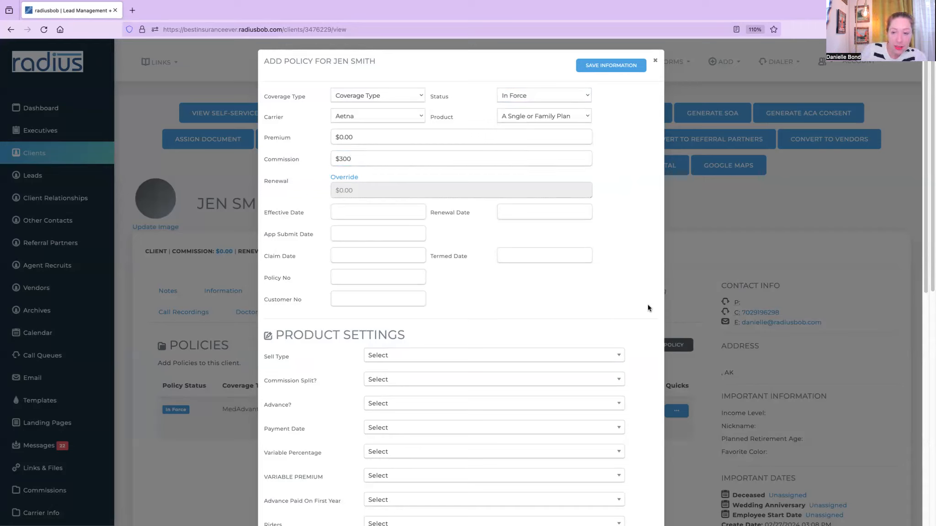
pyautogui.scroll(-4, 646, 305)
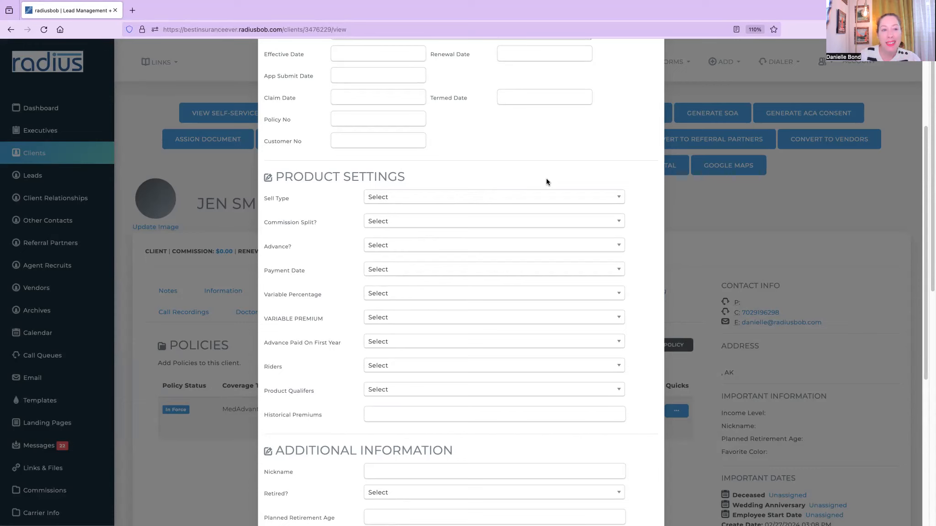
pyautogui.scroll(5, 545, 179)
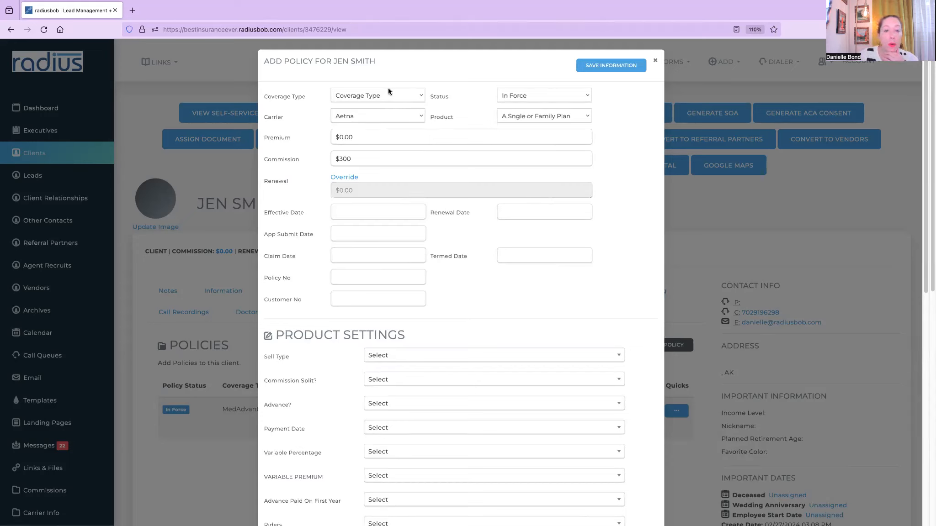
pyautogui.moveTo(360, 159); pyautogui.dragTo(306, 156)
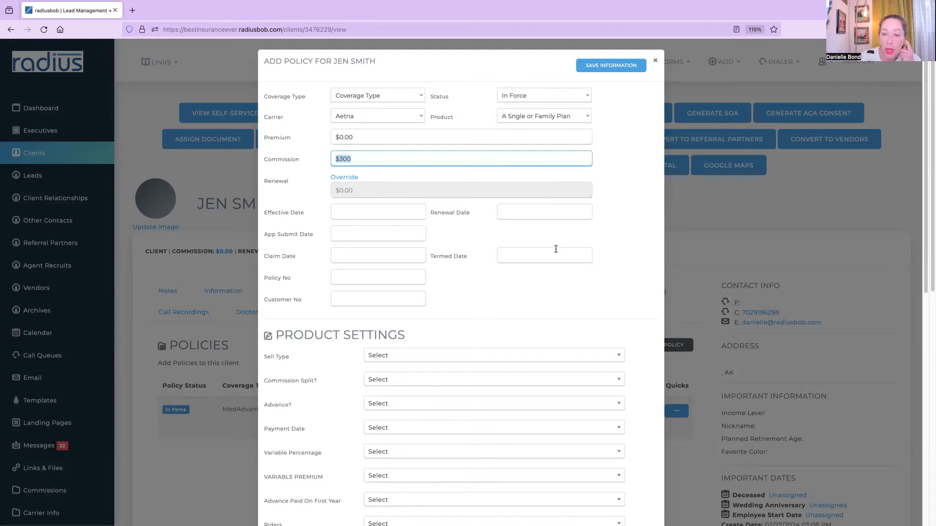
pyautogui.click(655, 62)
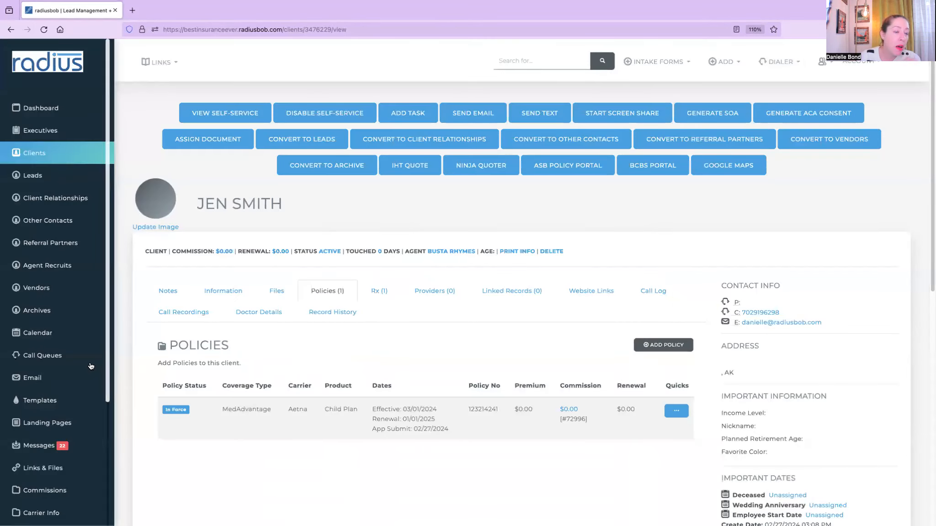
# - Find the Coverage Types & Custom Data Fields account settings and open the custom fields for policies
pyautogui.scroll(-4, 69, 412)
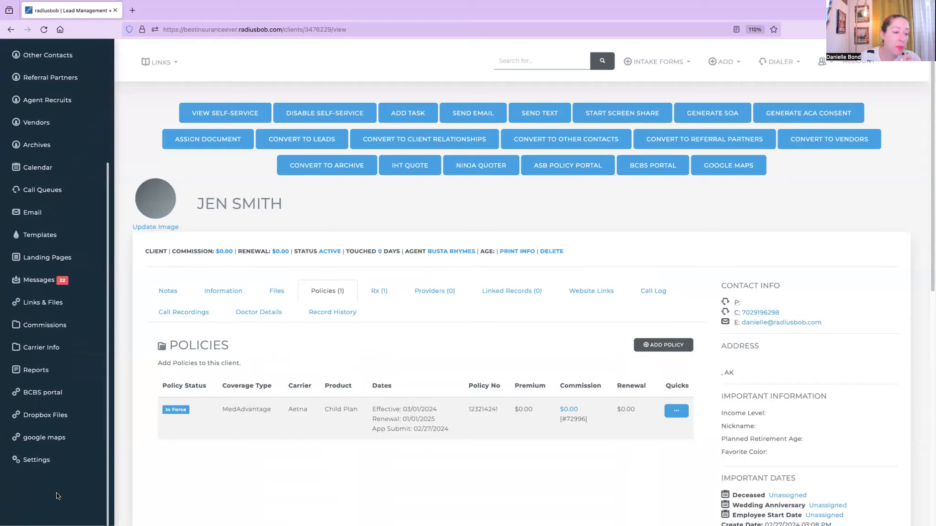
pyautogui.click(41, 460)
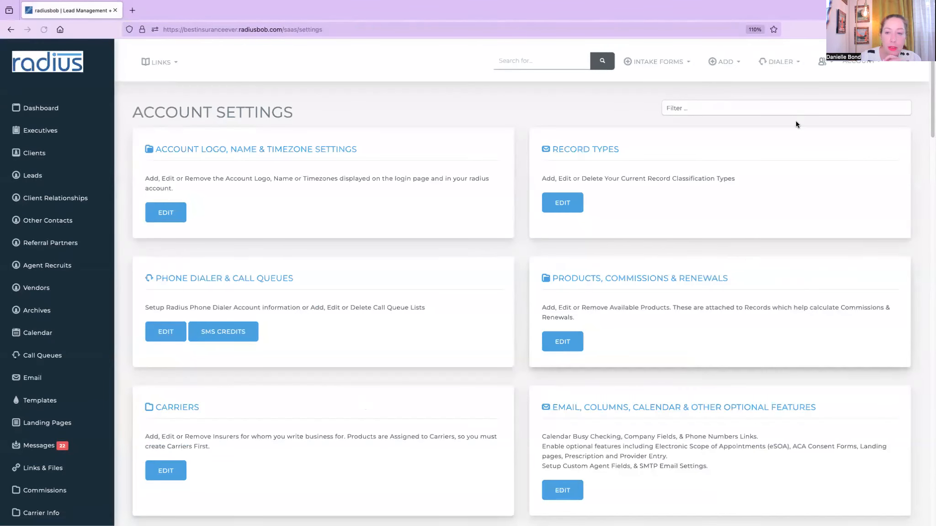
pyautogui.click(784, 107)
pyautogui.write('cover')
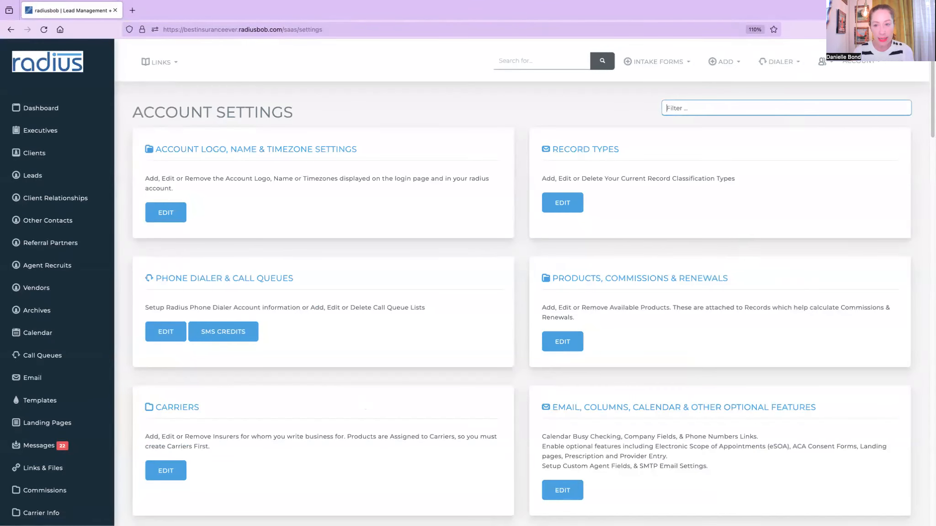
pyautogui.click(151, 208)
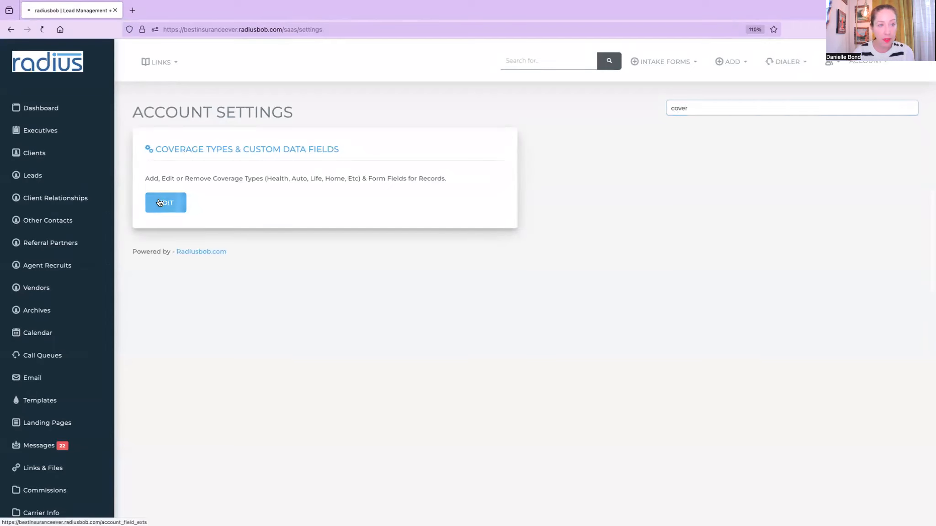
pyautogui.scroll(-10, 883, 309)
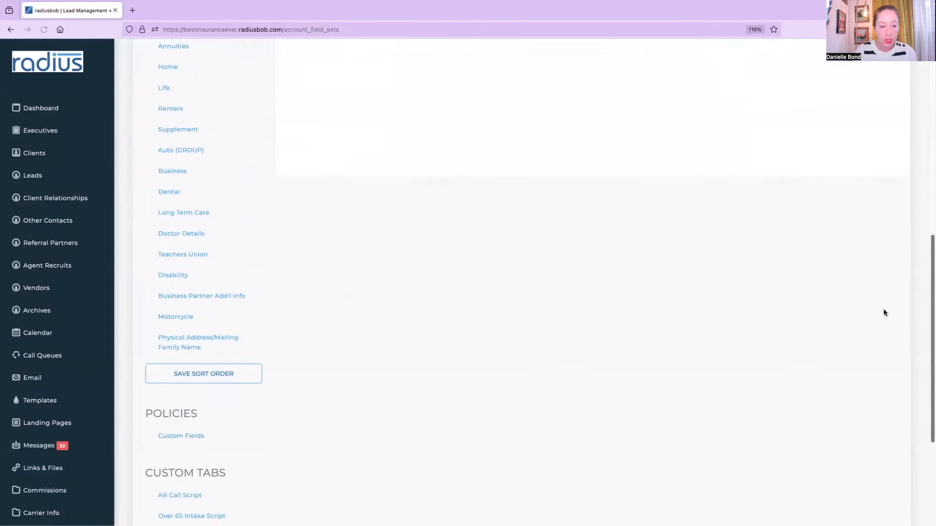
pyautogui.click(183, 404)
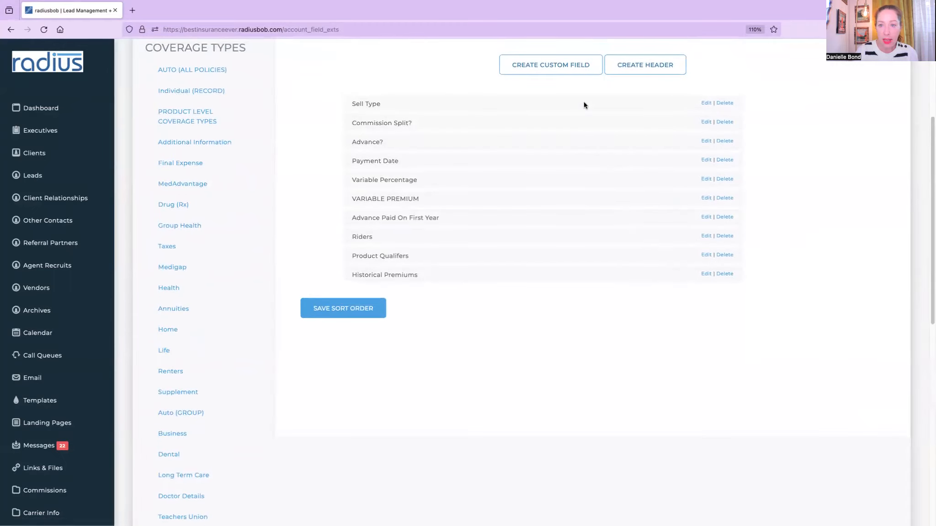
# - Add a policy custom field named "Other Members On Policy" with the same text as its description, and save the sort order
pyautogui.click(558, 65)
pyautogui.click(423, 148)
pyautogui.write('Other Members On Policy')
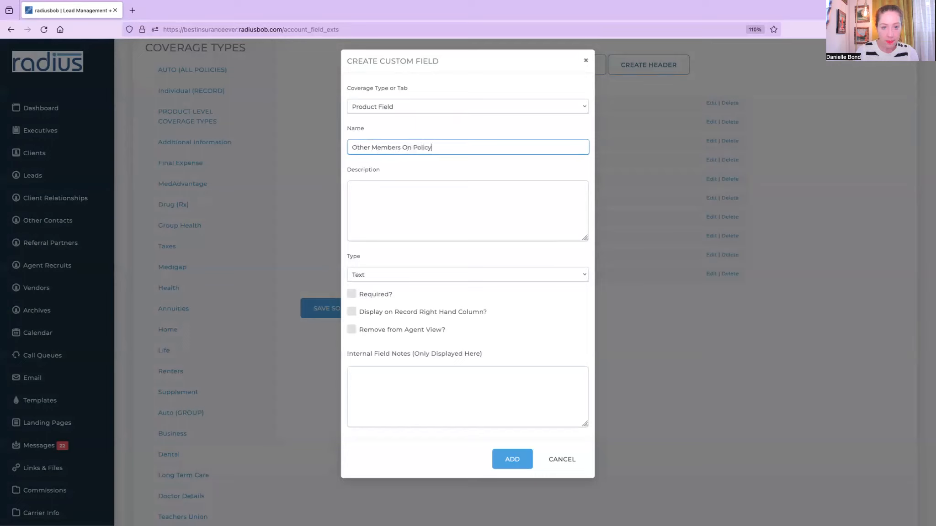
pyautogui.tripleClick(449, 148)
pyautogui.hotkey('ctrl', 'c')
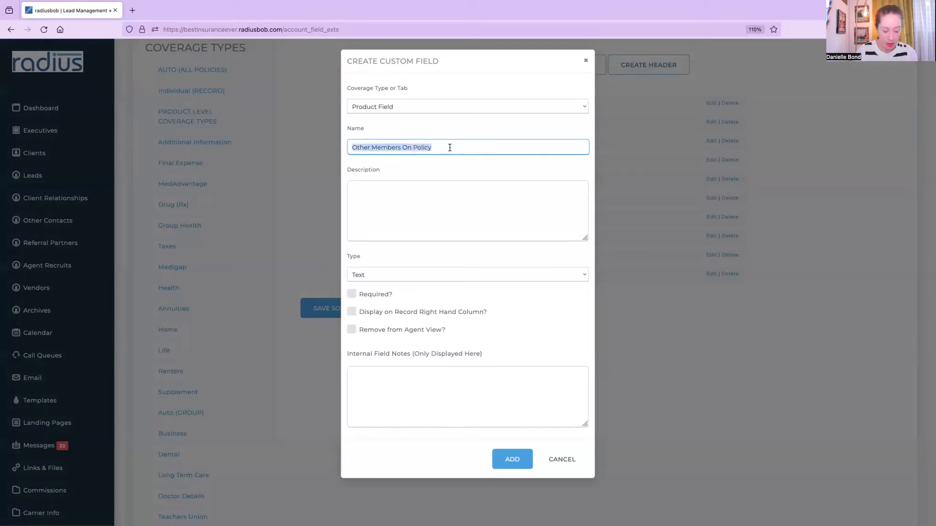
pyautogui.click(428, 197)
pyautogui.hotkey('ctrl', 'v')
pyautogui.click(509, 458)
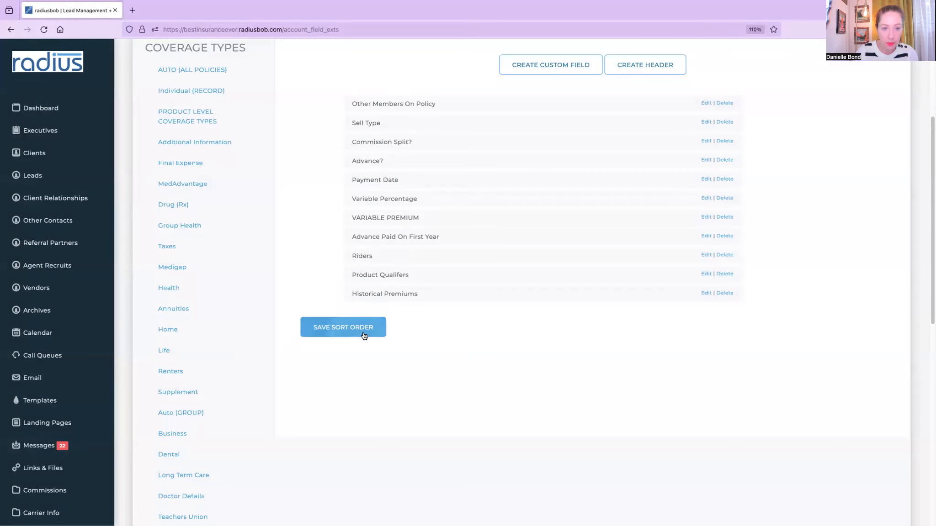
pyautogui.click(364, 336)
pyautogui.click(537, 297)
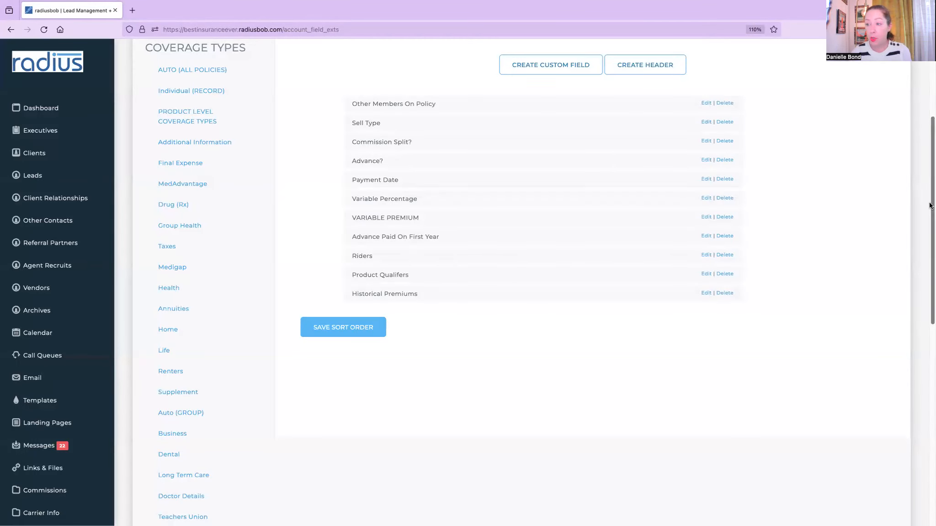
# - Create a multiple-select dropdown named "People on Policy" for the custom data fields
pyautogui.moveTo(931, 205); pyautogui.dragTo(929, 135)
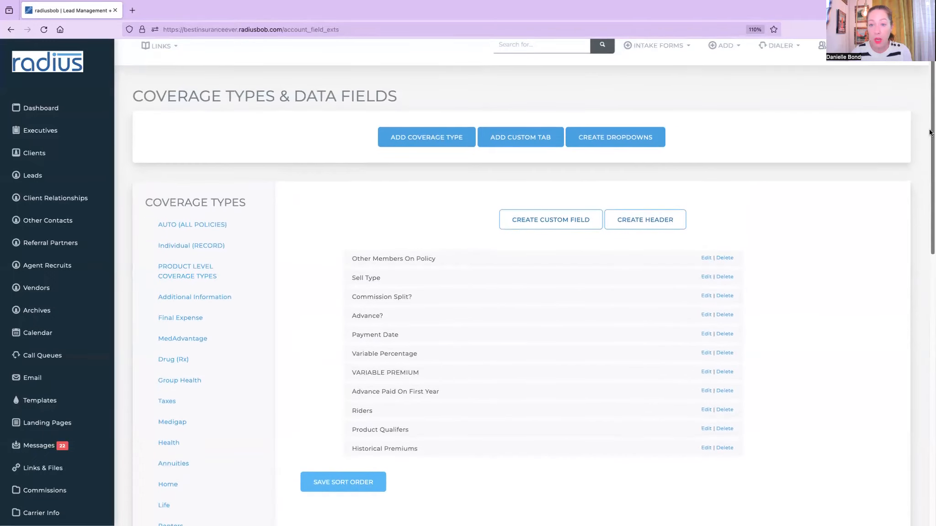
pyautogui.click(638, 136)
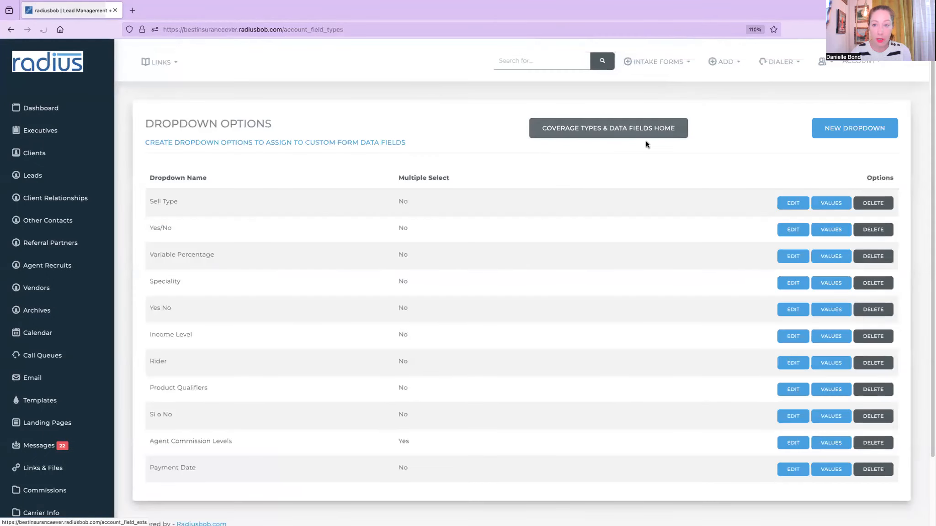
pyautogui.click(847, 131)
pyautogui.click(430, 186)
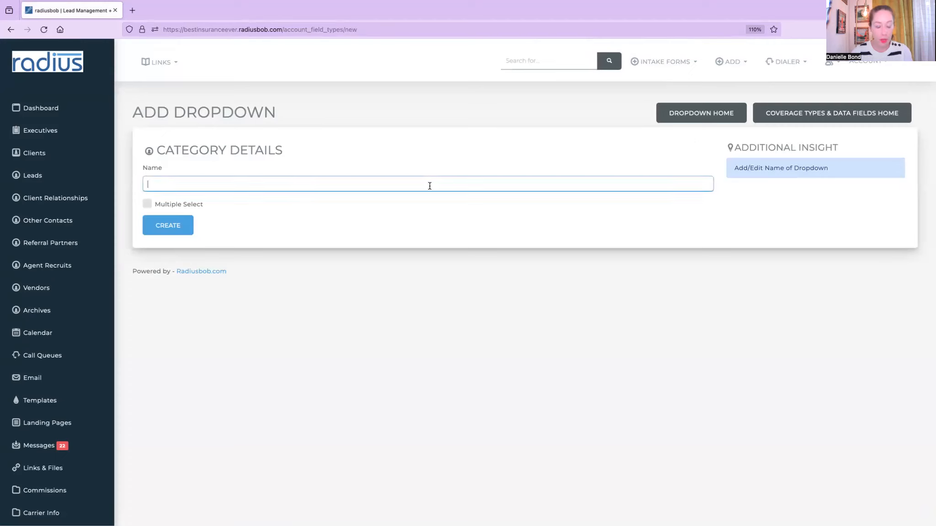
pyautogui.write('People on Policy')
pyautogui.click(170, 204)
pyautogui.click(177, 229)
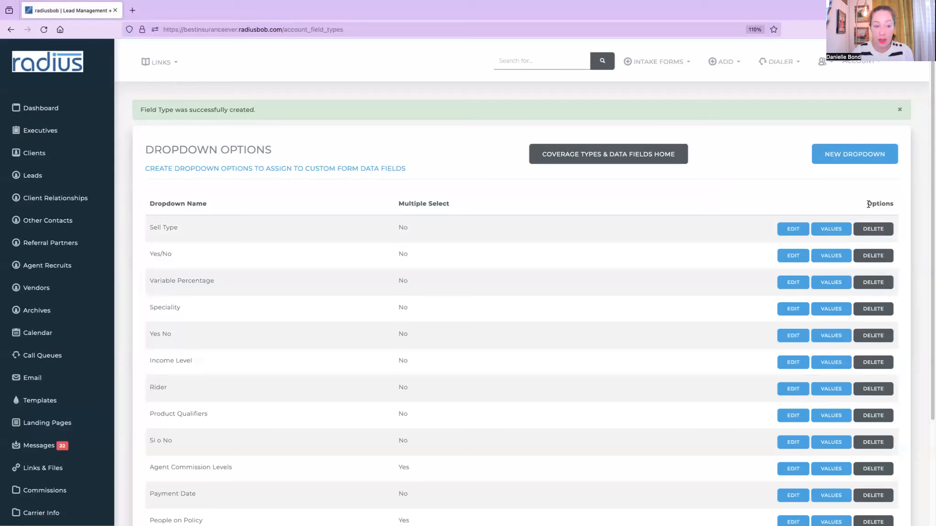
# - Add a Spouse option to the People on Policy dropdown with value Spouse and sort order 1
pyautogui.click(831, 522)
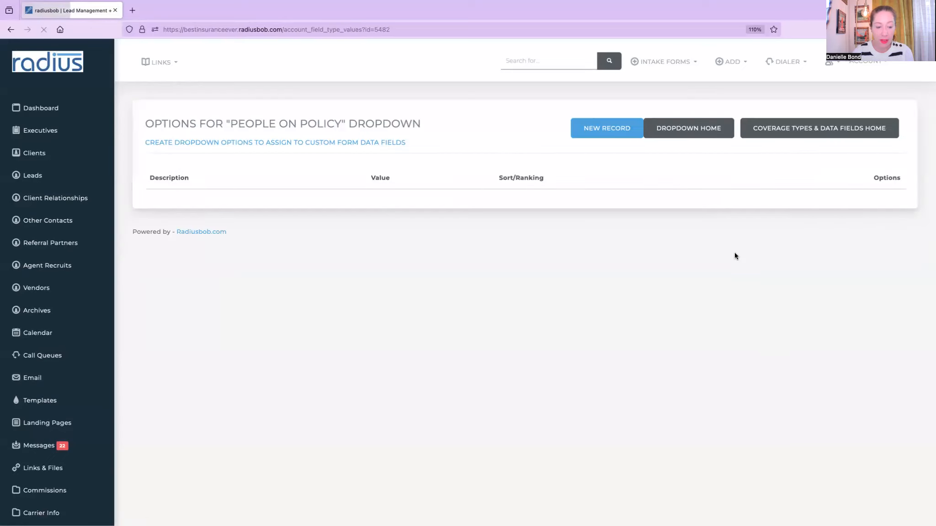
pyautogui.click(611, 128)
pyautogui.click(359, 154)
pyautogui.write('Spouse')
pyautogui.click(330, 185)
pyautogui.write('Spouse')
pyautogui.click(259, 223)
pyautogui.write('1')
pyautogui.click(183, 247)
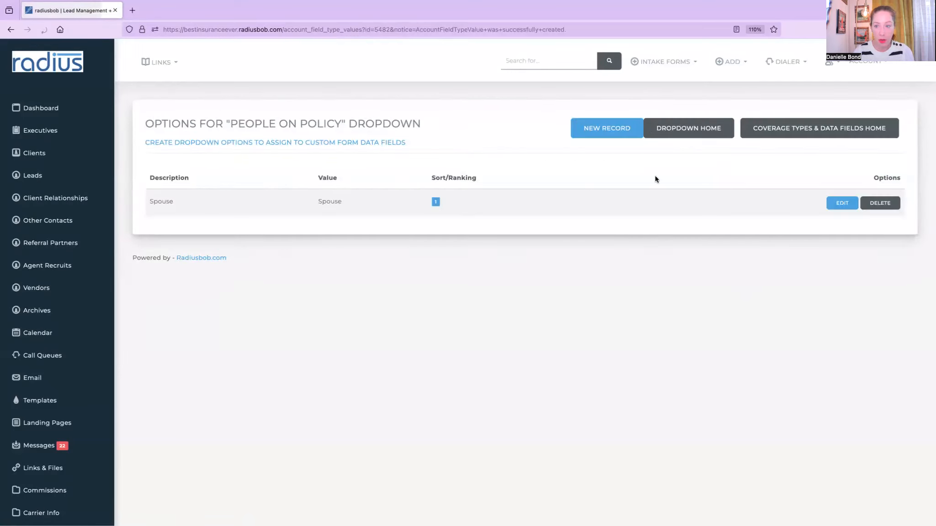
# - Add a Child option to the People on Policy dropdown with value 2 and sort order 2
pyautogui.click(607, 127)
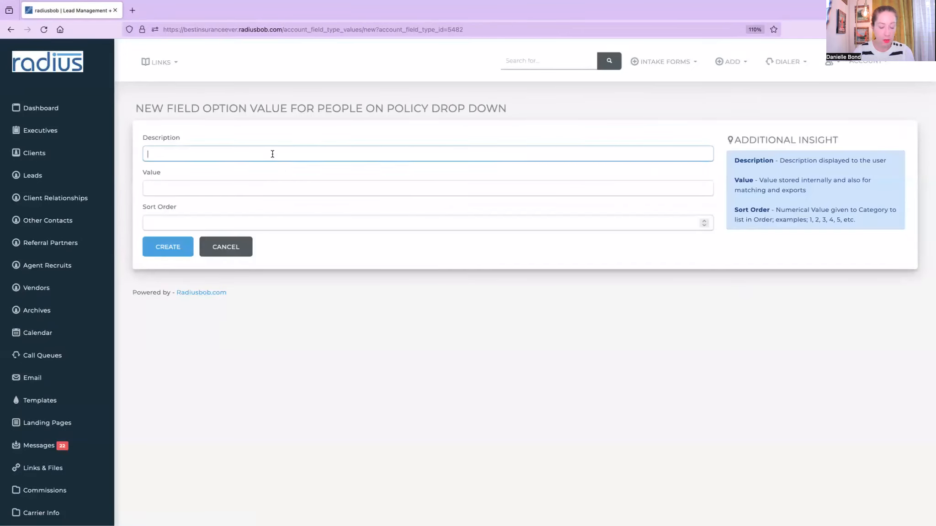
pyautogui.write('Child')
pyautogui.press('Tab')
pyautogui.write('2')
pyautogui.press('Tab')
pyautogui.write('2')
pyautogui.click(174, 250)
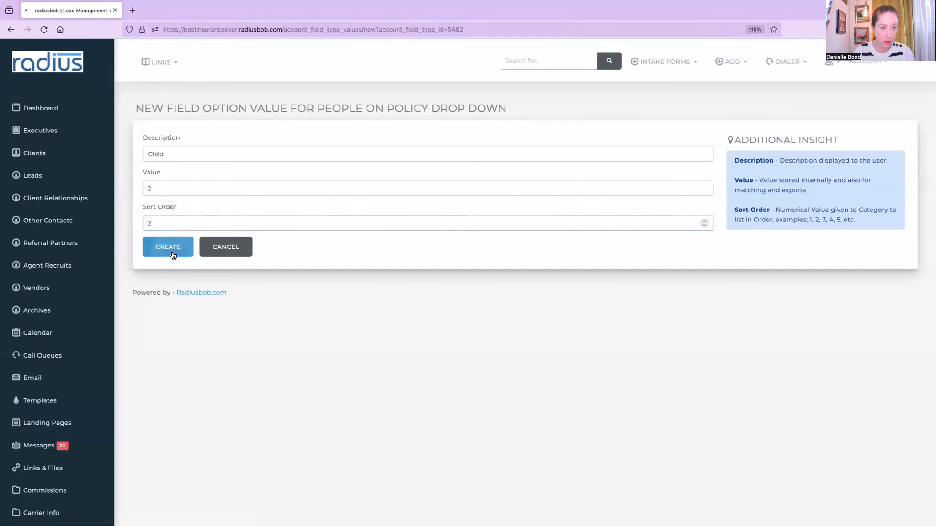
# - Add an Other option to the People on Policy dropdown with value Other and sort order 3, leaving any further blank option uncreated
pyautogui.click(604, 128)
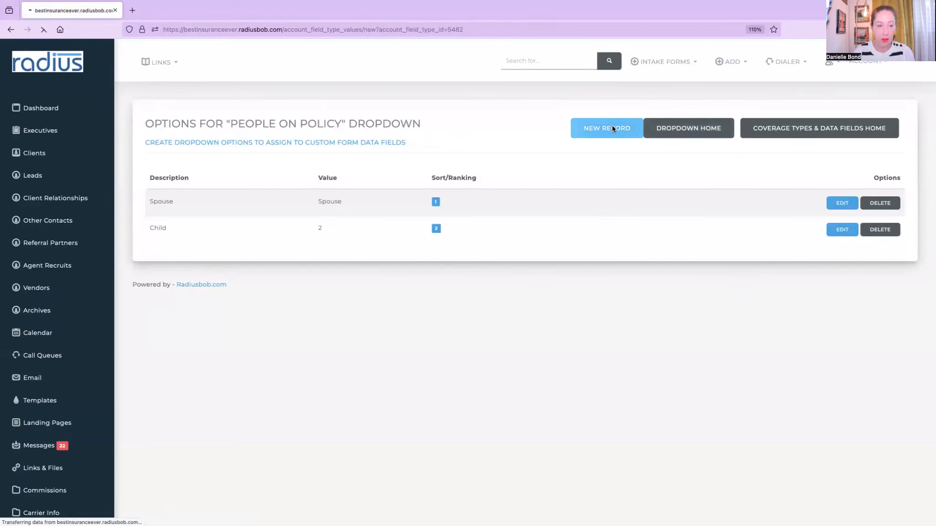
pyautogui.click(288, 149)
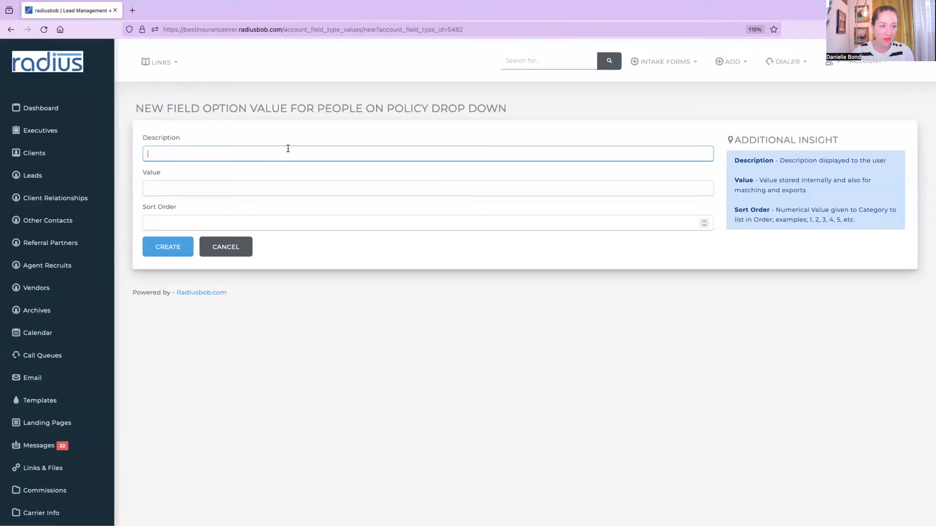
pyautogui.write('Other')
pyautogui.click(208, 185)
pyautogui.write('Other')
pyautogui.click(147, 223)
pyautogui.write('3')
pyautogui.click(164, 247)
pyautogui.click(607, 128)
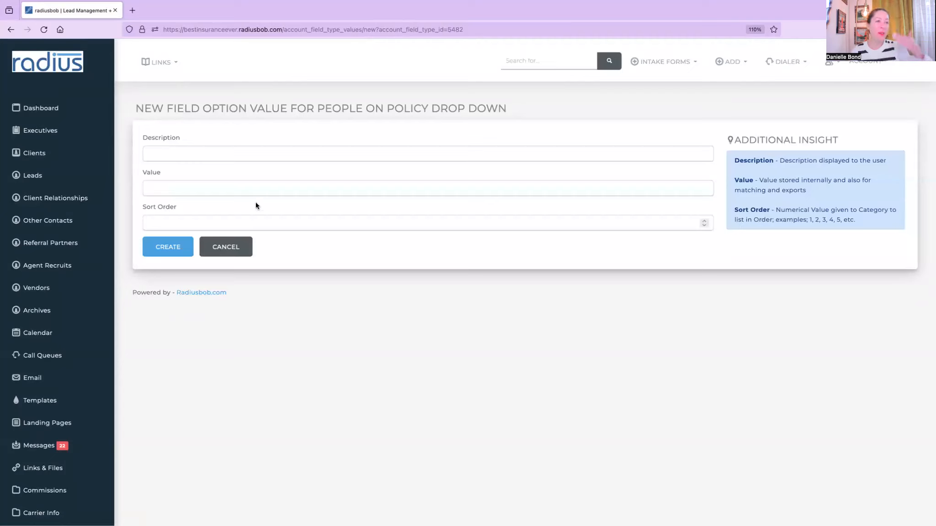
pyautogui.click(228, 239)
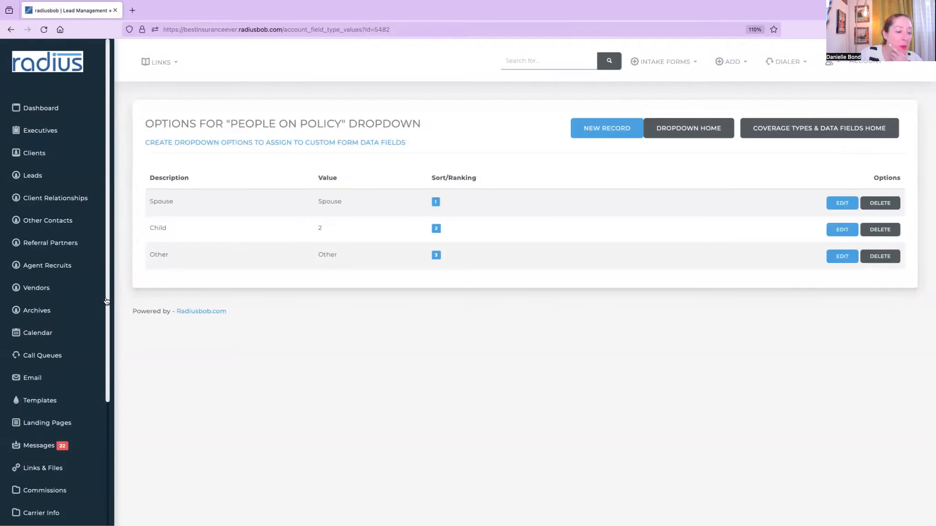
# - Change the type of the Other Members On Policy custom policy field to People on Policy and update it
pyautogui.scroll(-1, 110, 299)
pyautogui.click(789, 138)
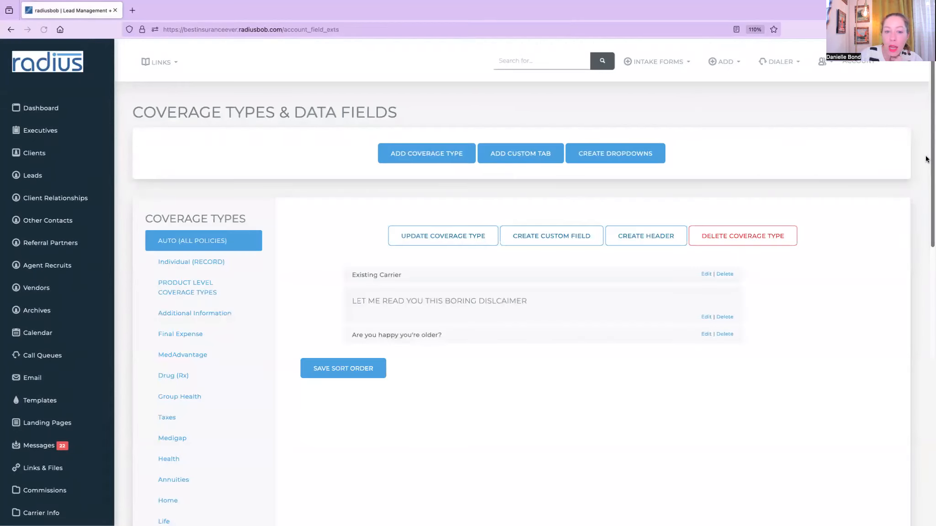
pyautogui.scroll(-10, 840, 330)
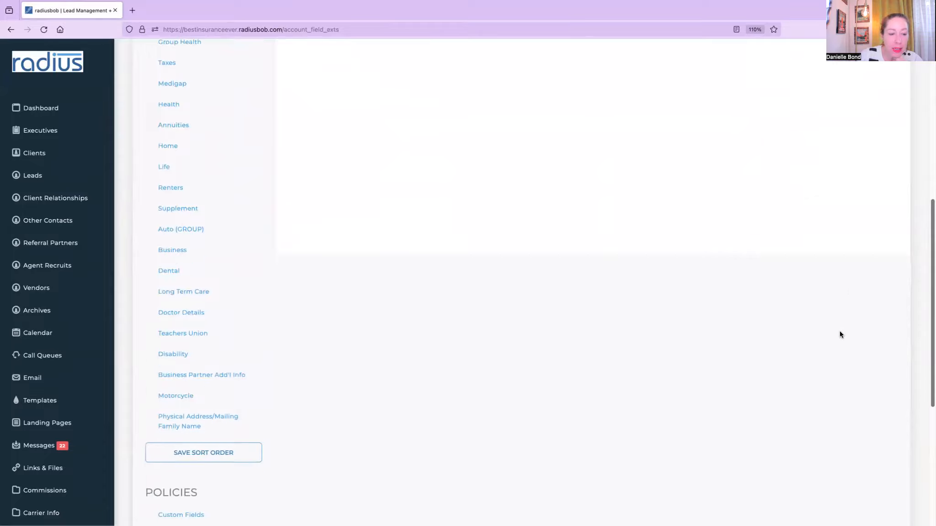
pyautogui.click(208, 387)
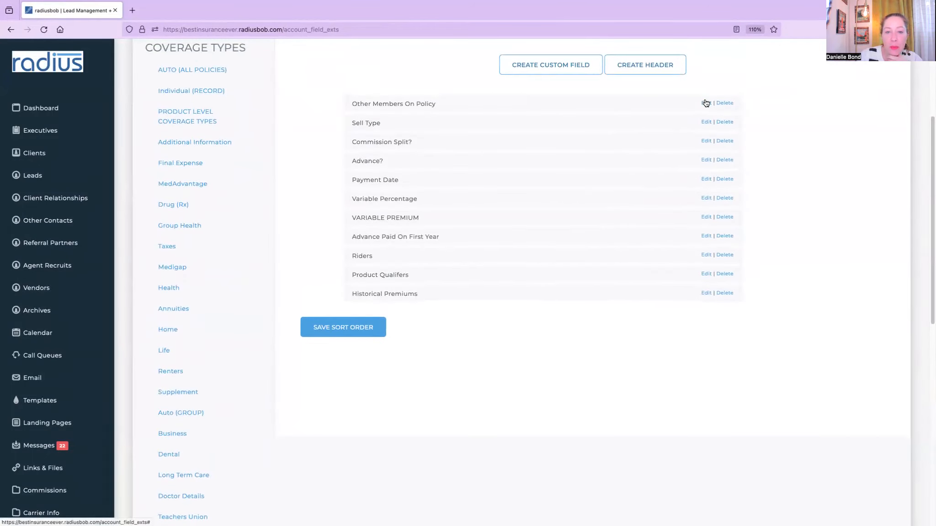
pyautogui.click(705, 103)
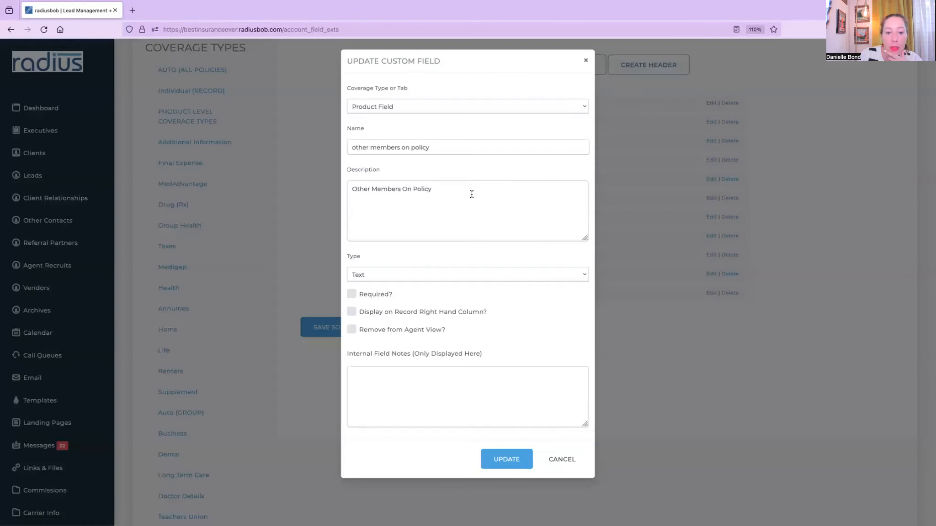
pyautogui.click(426, 271)
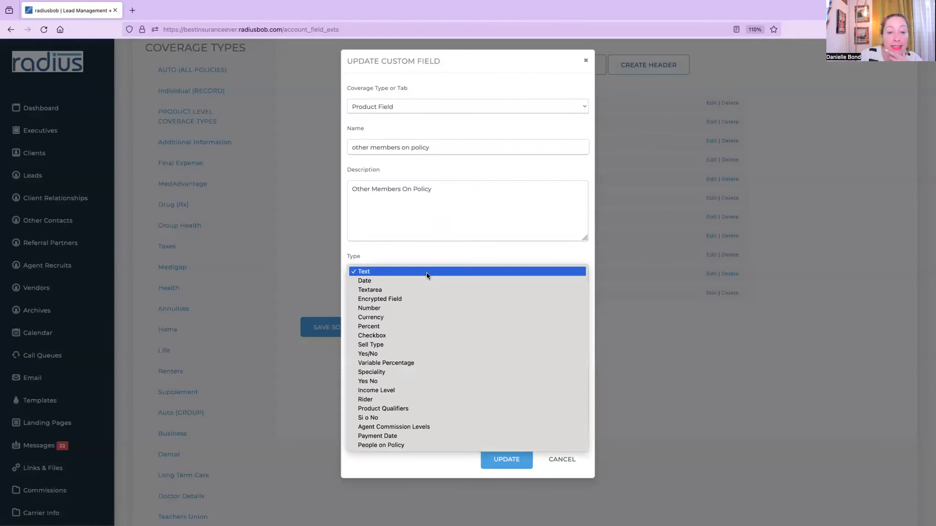
pyautogui.click(405, 445)
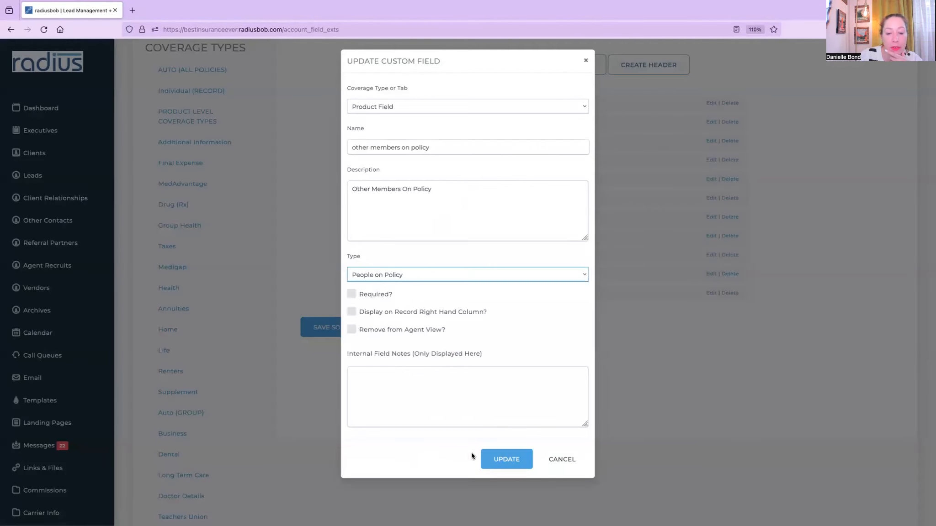
pyautogui.click(500, 456)
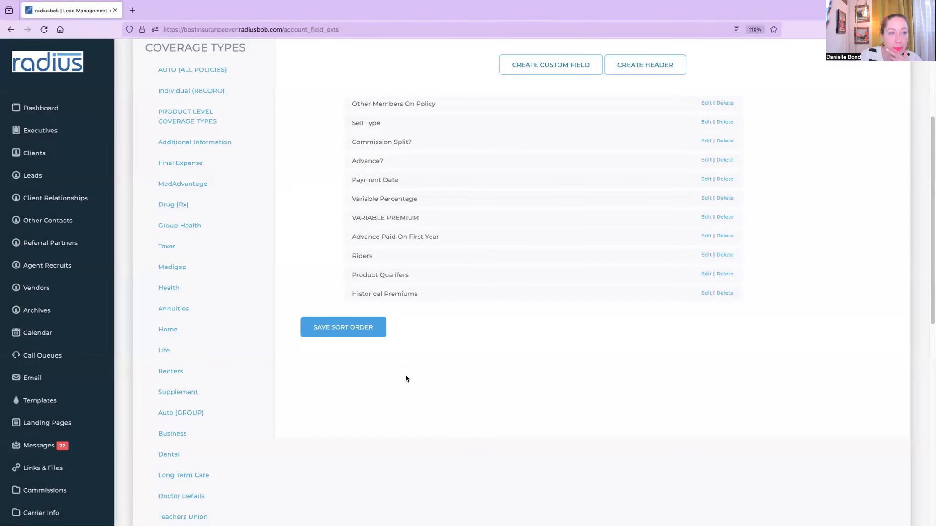
# - Open the second listed client's Aetna MedAdvantage policy for editing to check its product settings
pyautogui.click(40, 154)
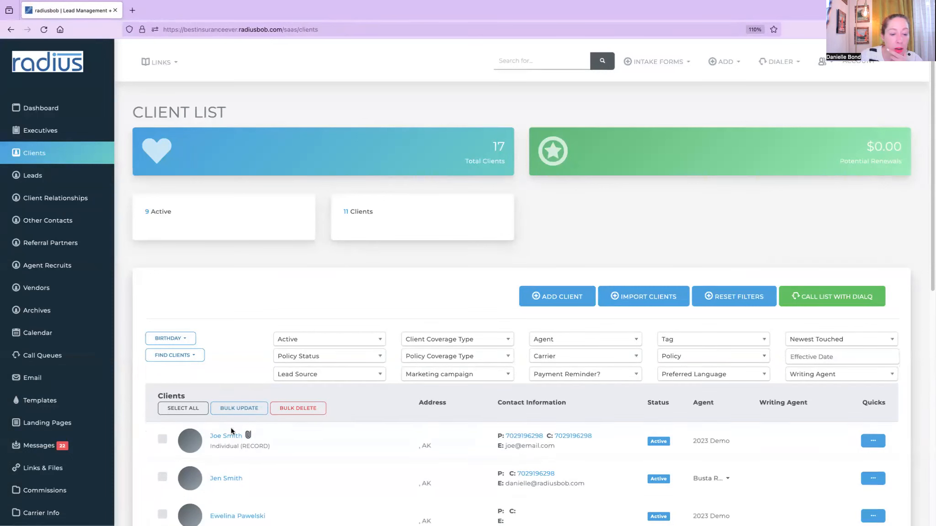
pyautogui.click(230, 484)
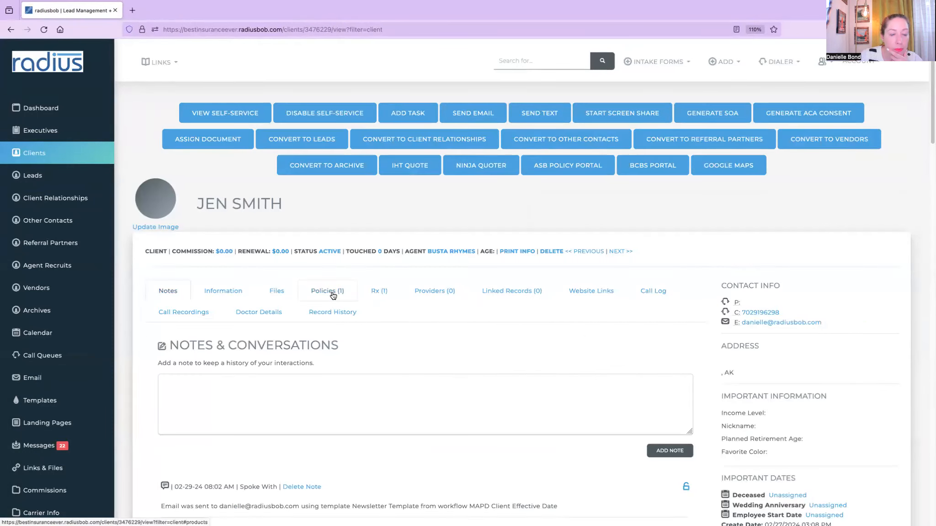
pyautogui.click(331, 292)
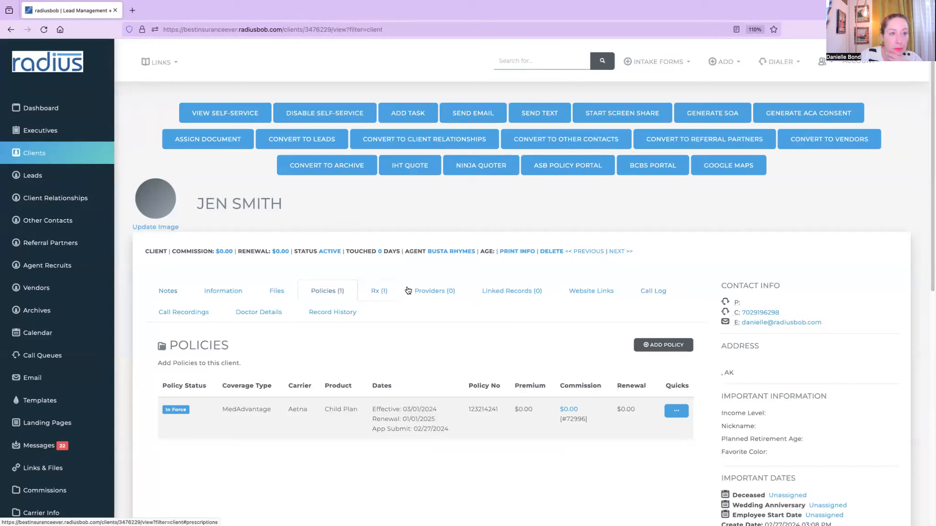
pyautogui.click(666, 410)
pyautogui.click(583, 438)
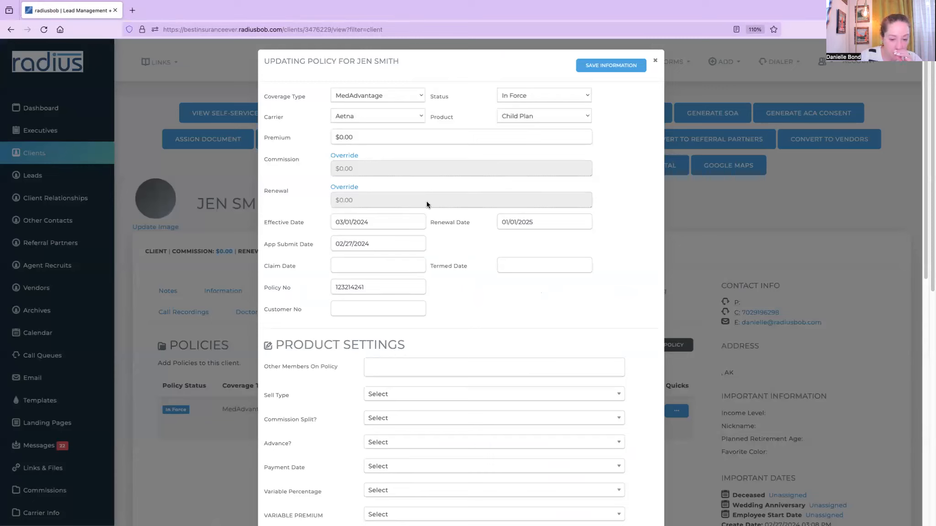
# - Try choosing both Spouse and Child as Other Members On Policy, and close the policy without saving
pyautogui.click(411, 363)
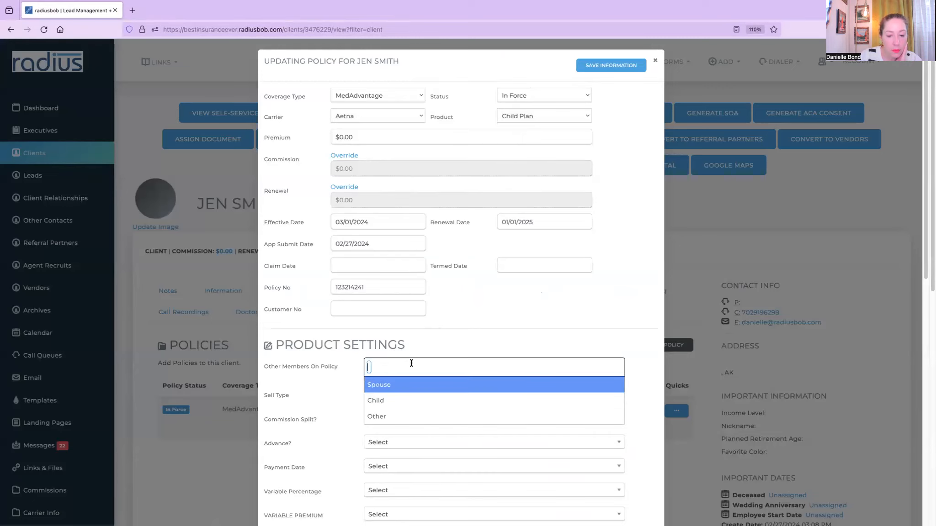
pyautogui.click(404, 386)
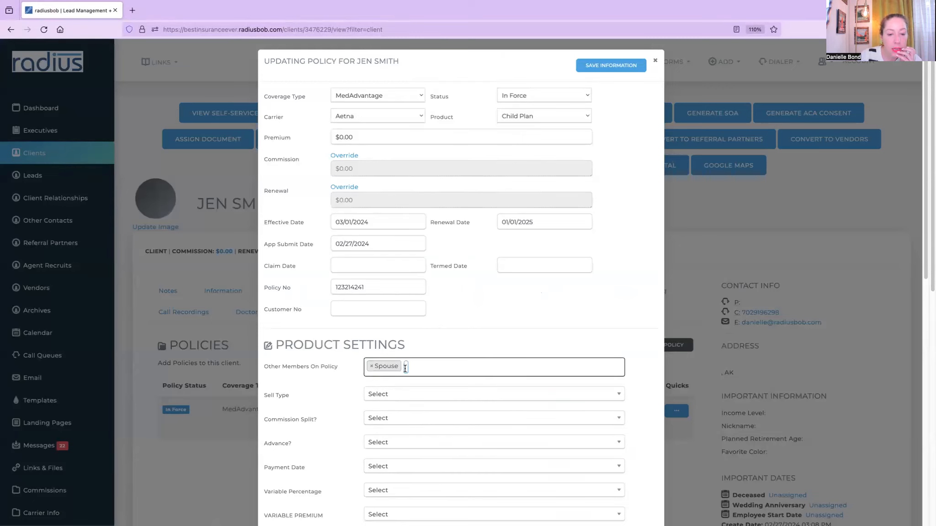
pyautogui.click(405, 367)
pyautogui.click(395, 401)
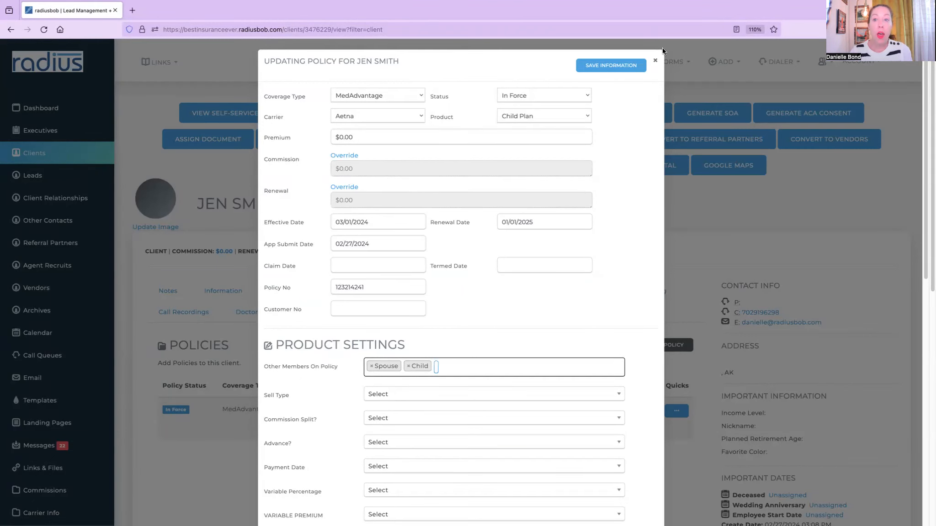
pyautogui.click(655, 59)
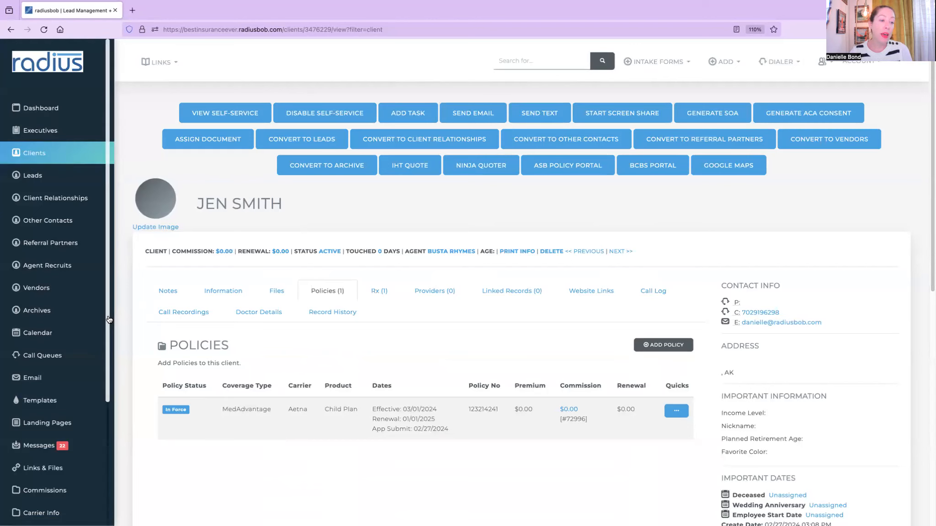
# - Start a new product commission matrix in the account settings and name it "Single or Multi-Person Rates"
pyautogui.scroll(-4, 52, 472)
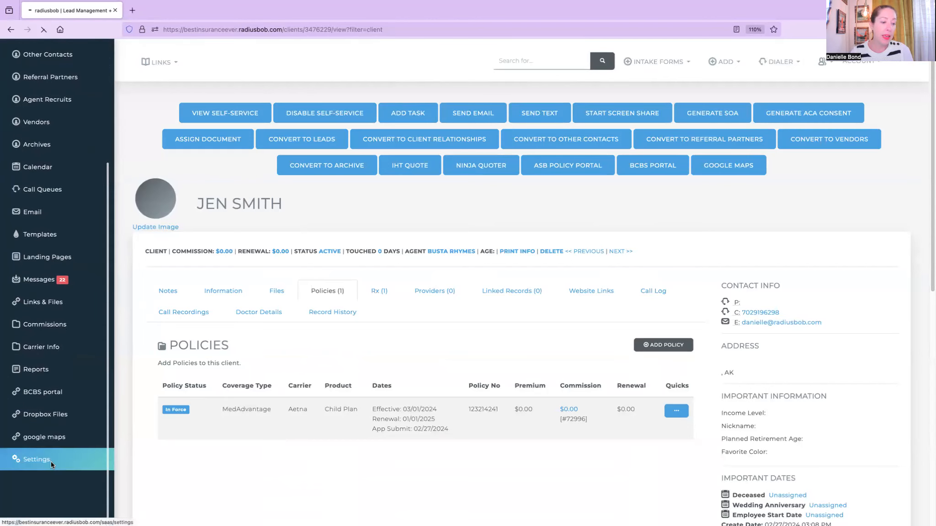
pyautogui.click(51, 460)
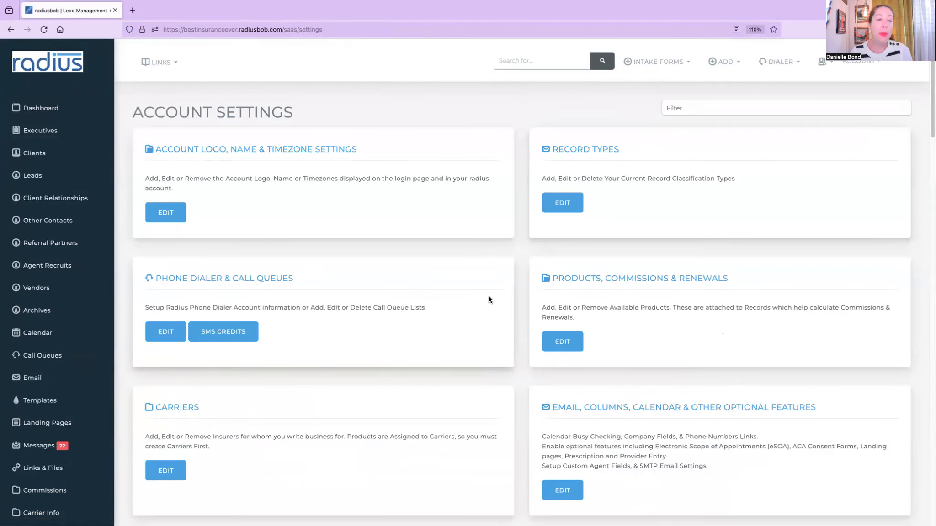
pyautogui.click(572, 345)
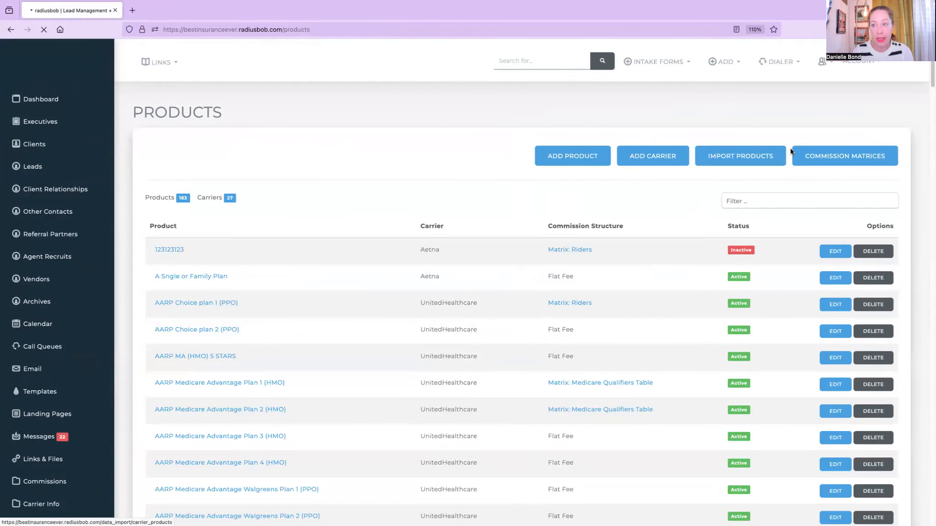
pyautogui.click(816, 153)
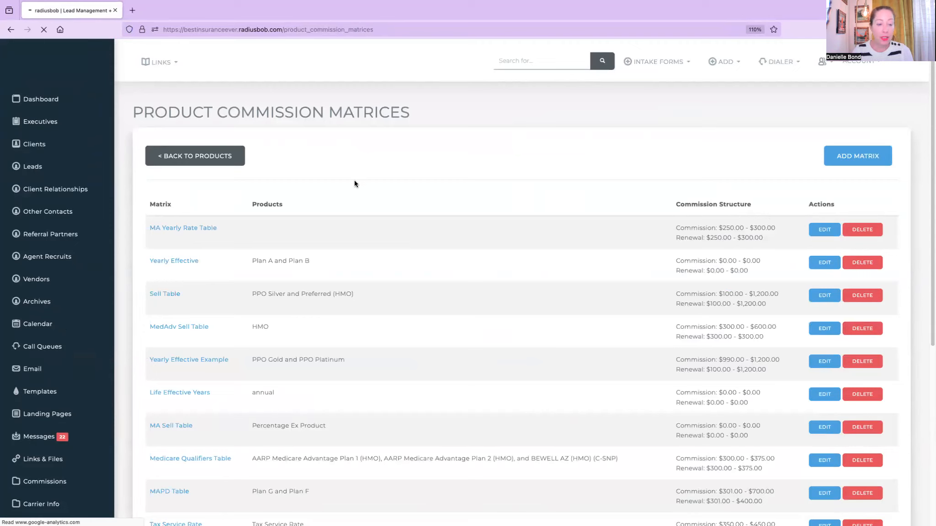
pyautogui.click(857, 156)
pyautogui.click(375, 167)
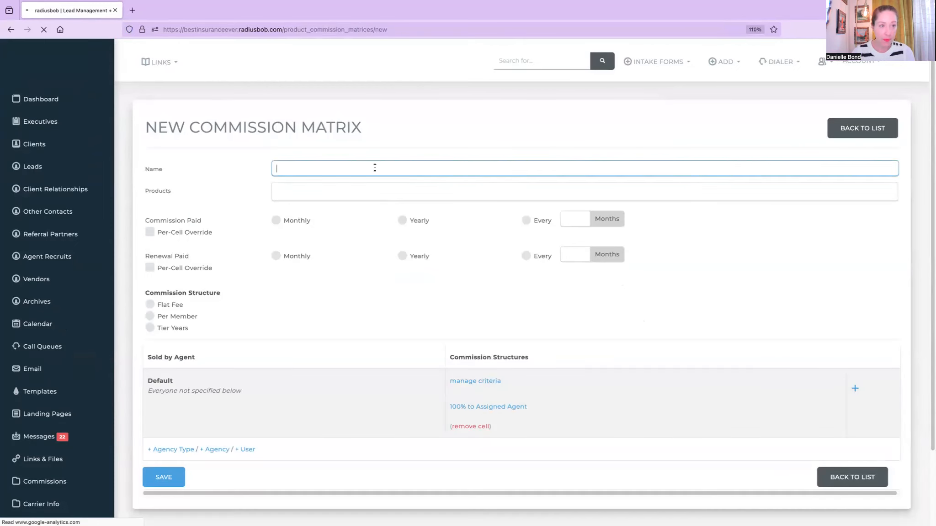
pyautogui.write('Single or Multi-F')
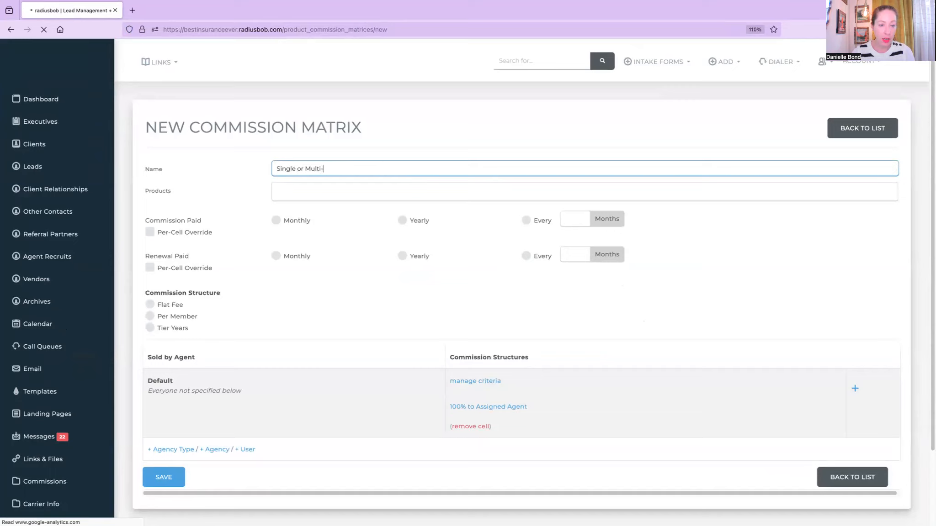
pyautogui.press('BackSpace')
pyautogui.write('Person Rates')
pyautogui.press('Tab')
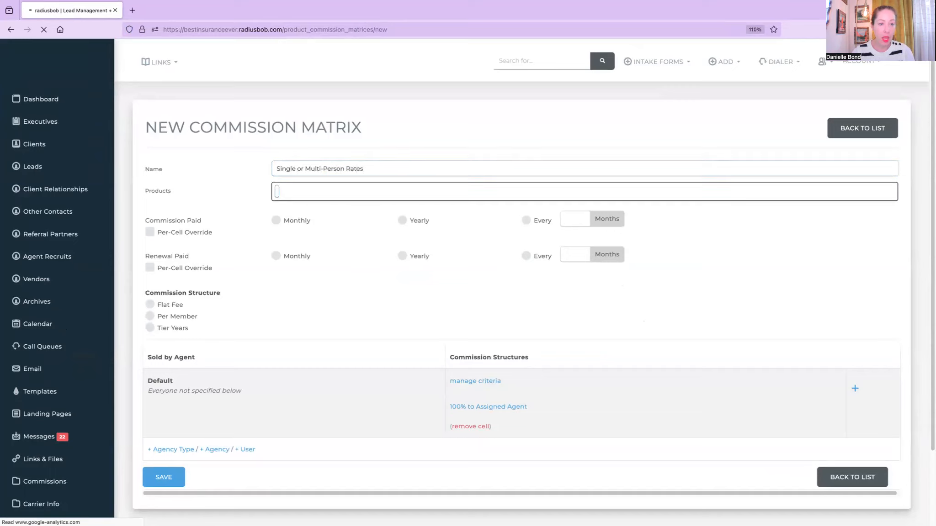
# - Assign the product A Sngle or Family Plan (Aetna) to the matrix, with monthly commission, yearly renewal and a Flat Fee structure
pyautogui.click(349, 190)
pyautogui.click(350, 214)
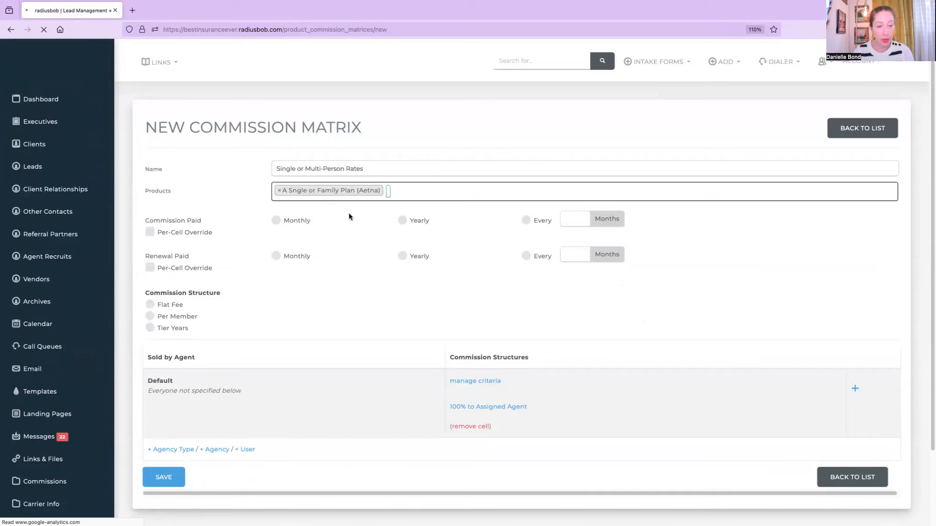
pyautogui.click(276, 221)
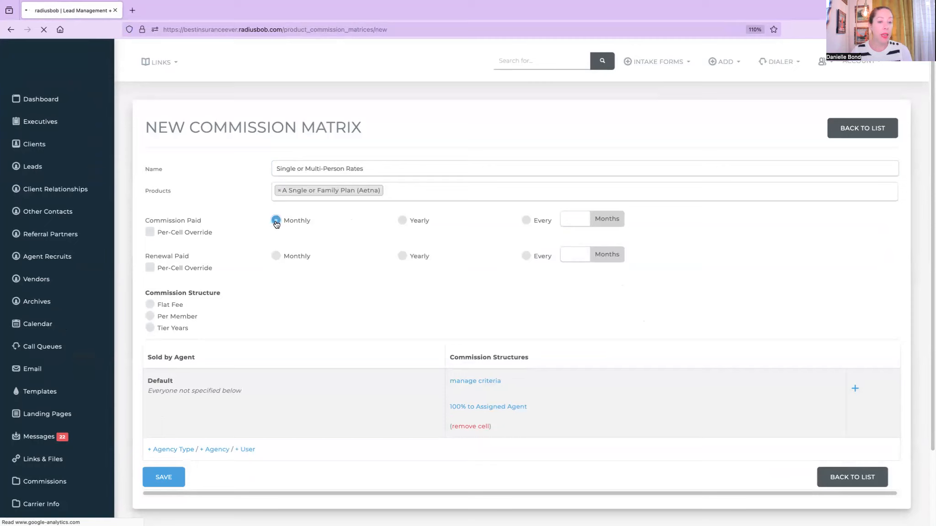
pyautogui.click(402, 257)
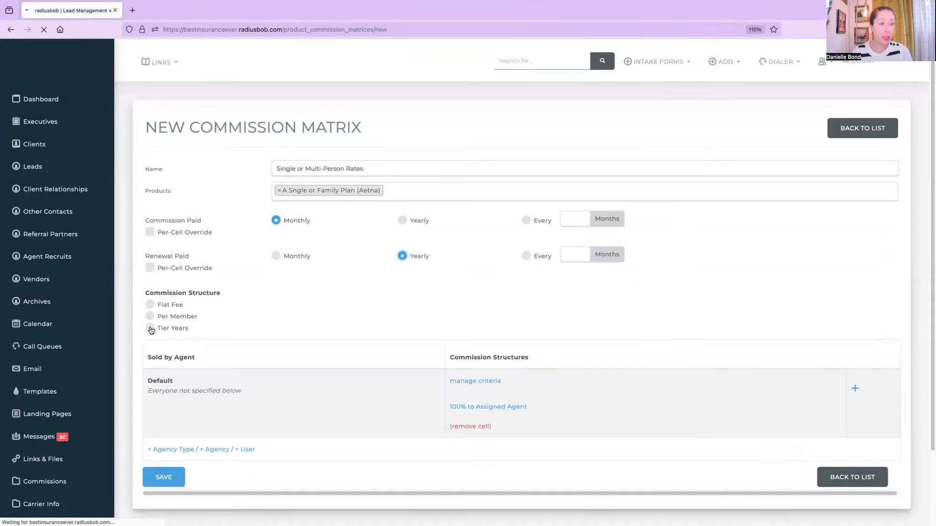
pyautogui.click(150, 305)
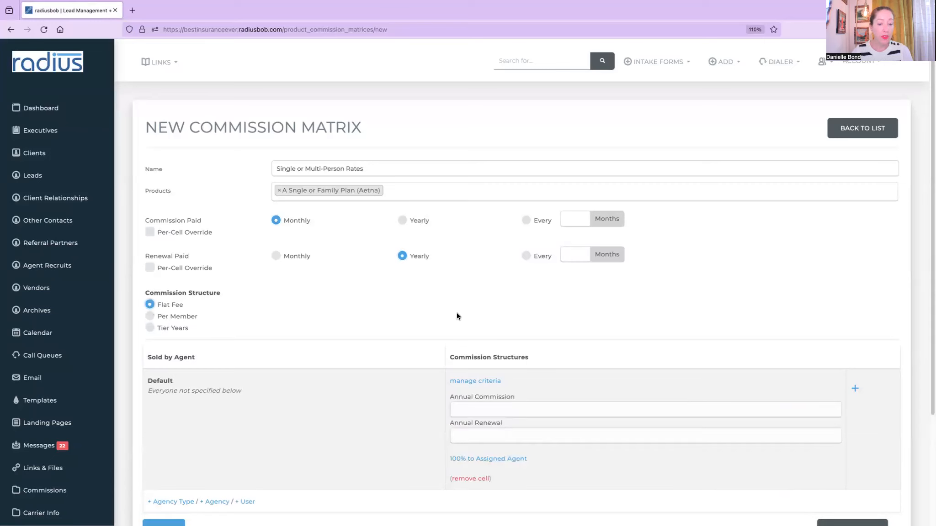
# - Add a criterion to the Default row's commission structure and open its choice of criterion types
pyautogui.moveTo(930, 242); pyautogui.dragTo(931, 309)
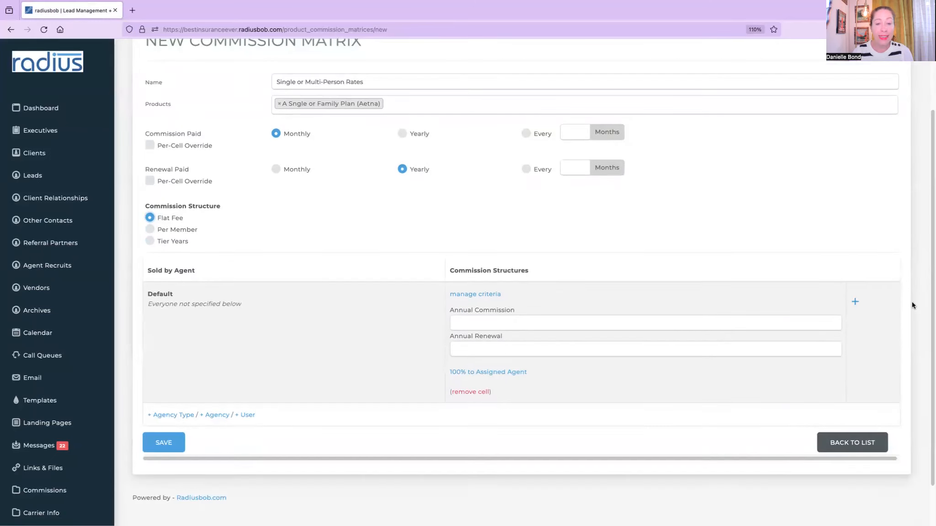
pyautogui.click(500, 294)
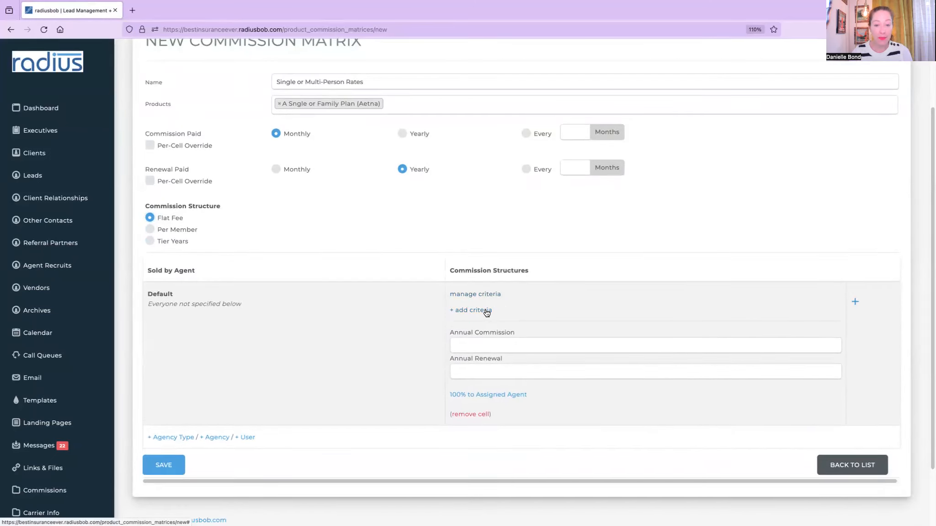
pyautogui.click(483, 310)
pyautogui.click(484, 320)
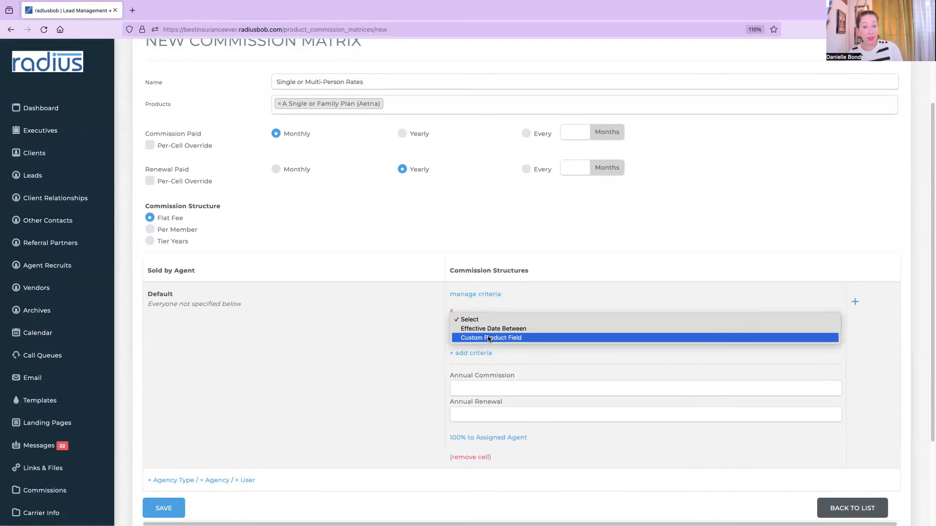
# - Set the default cell's criterion to Custom Product Field, with Other Members On Policy matching Other
pyautogui.click(488, 337)
pyautogui.click(703, 343)
pyautogui.write('spouse')
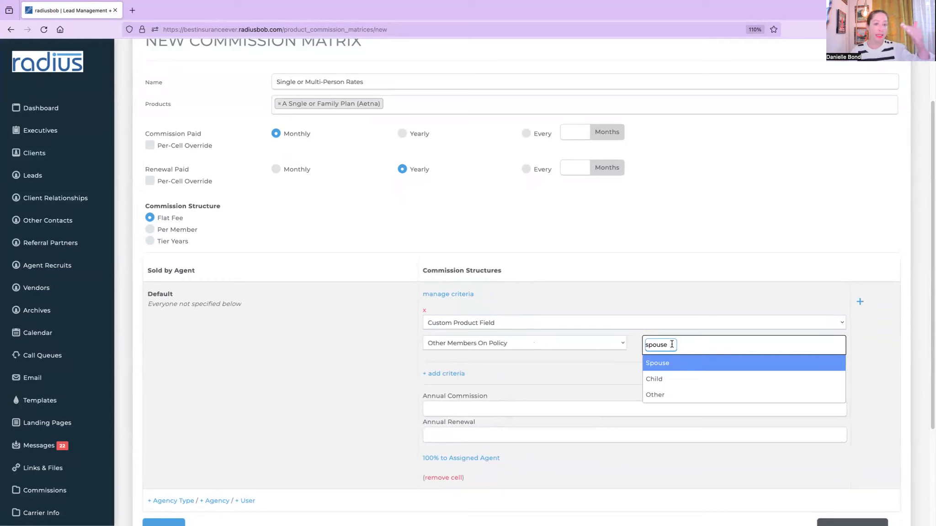
pyautogui.click(672, 394)
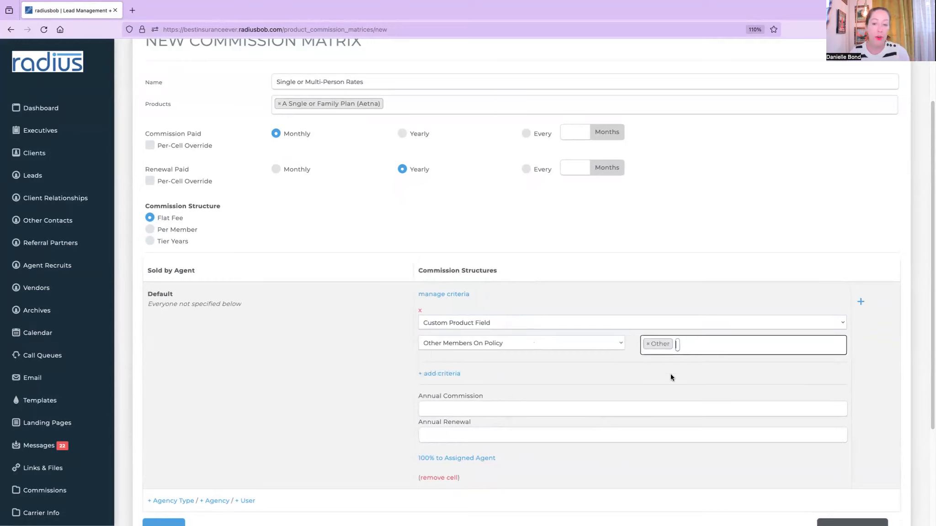
# - Set the default cell's Annual Commission to 400 and its Annual Renewal to 250
pyautogui.click(470, 409)
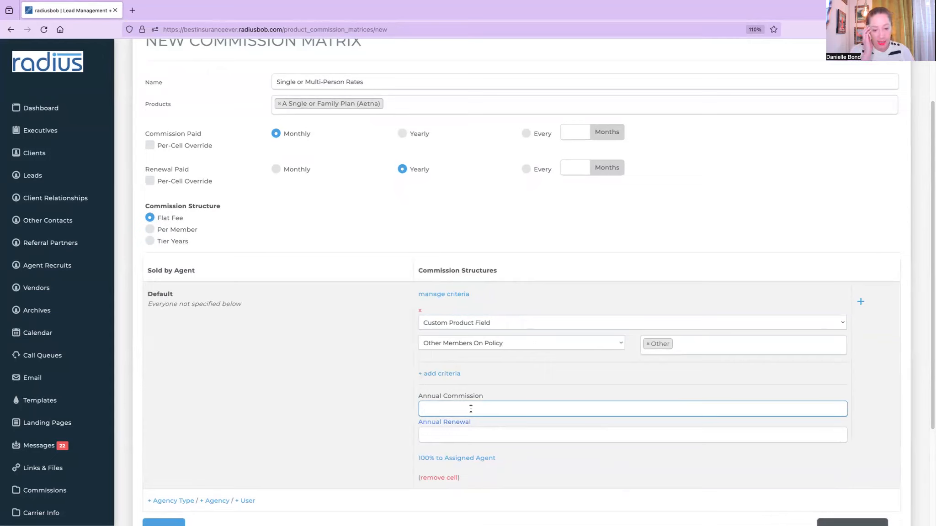
pyautogui.write('400')
pyautogui.click(423, 435)
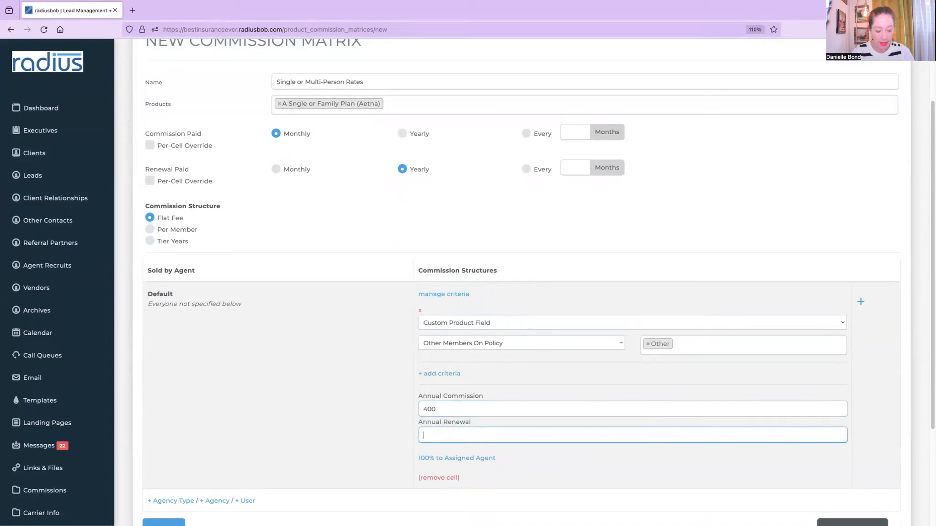
pyautogui.write('250')
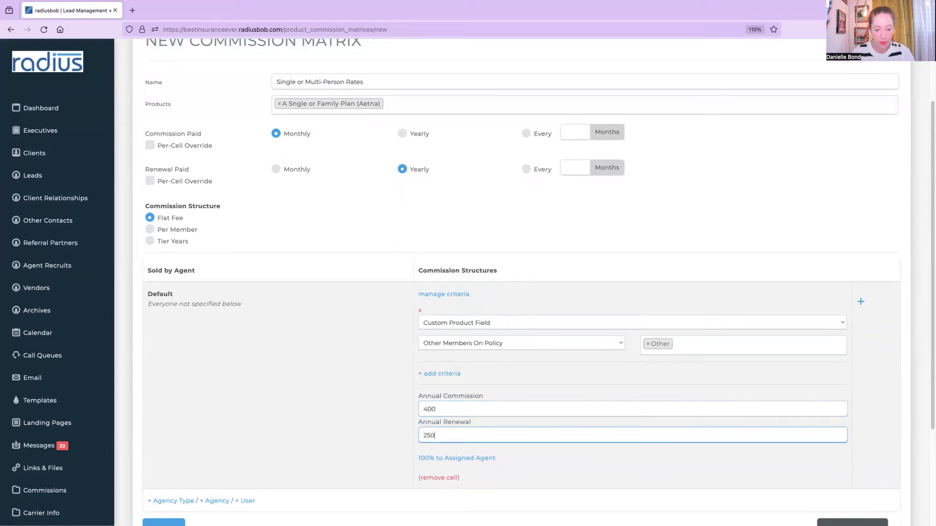
# - Edit the first cell's commission split and add the Assigned Agent as recipient with 50% first year and 50% renewal
pyautogui.click(467, 459)
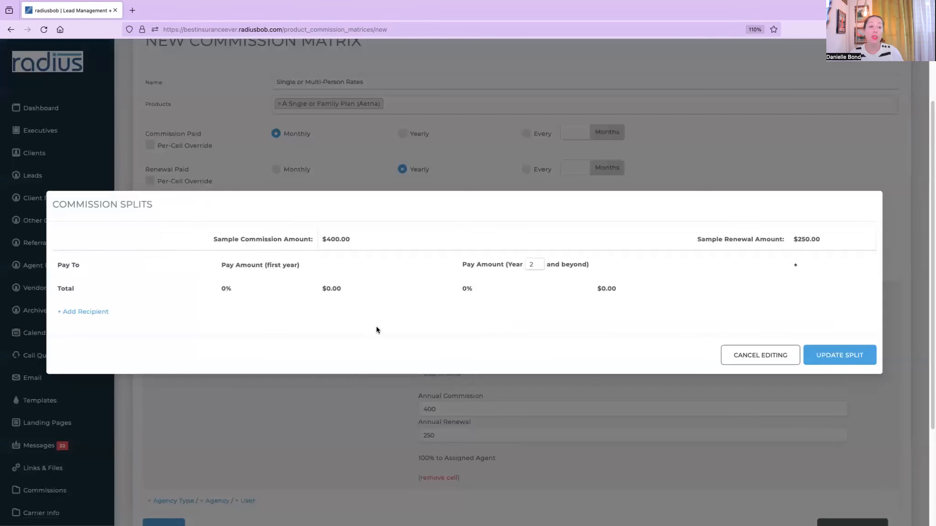
pyautogui.click(102, 311)
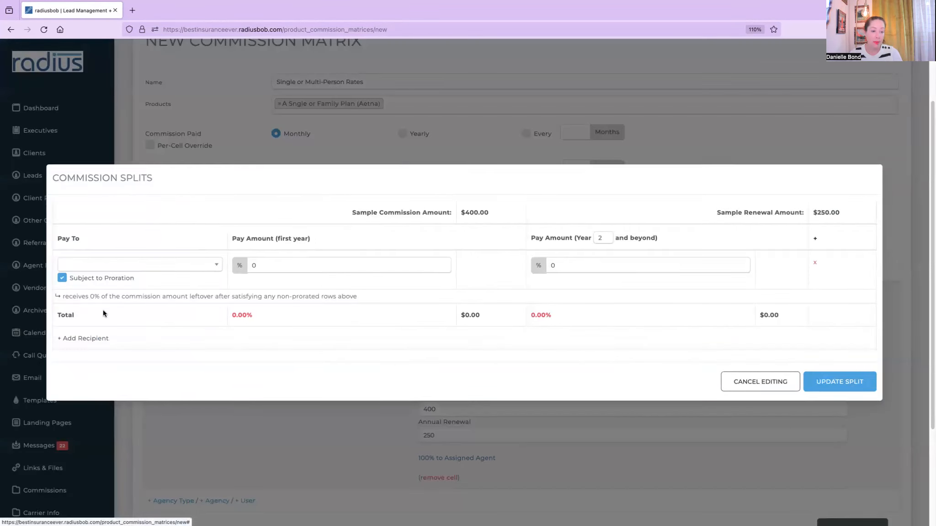
pyautogui.click(136, 266)
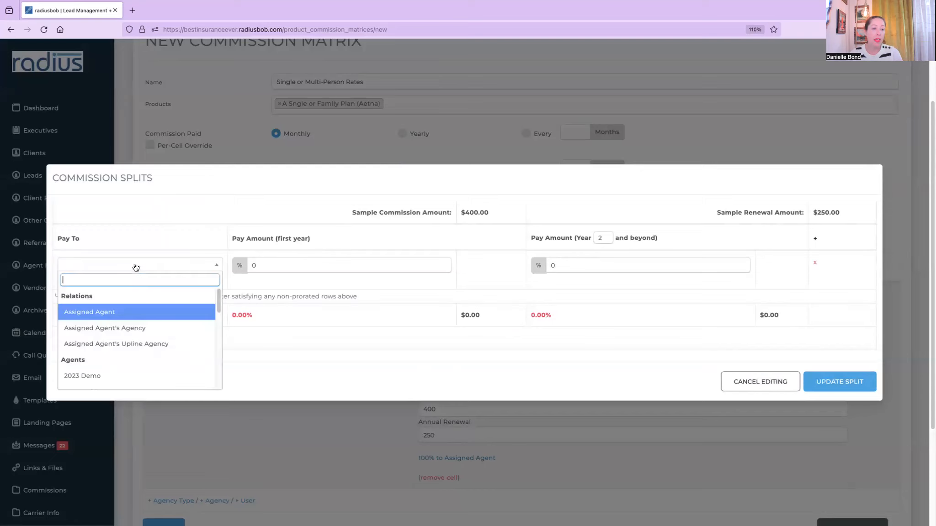
pyautogui.click(135, 312)
pyautogui.click(260, 265)
pyautogui.write('50')
pyautogui.press('Tab')
pyautogui.write('50')
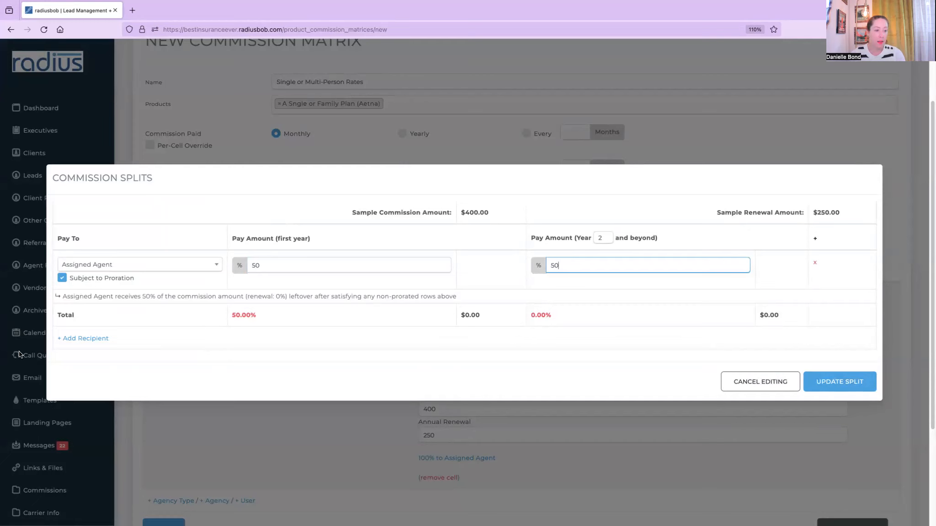
# - Add the Assigned Agent's Upline Agency as second recipient with 50% in both pay amounts, and update the split
pyautogui.click(102, 339)
pyautogui.click(132, 291)
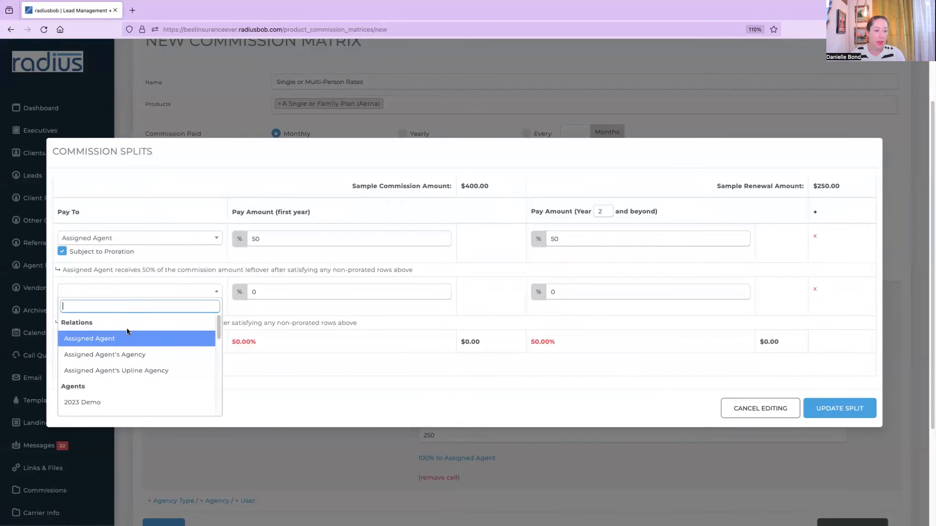
pyautogui.click(121, 371)
pyautogui.click(366, 290)
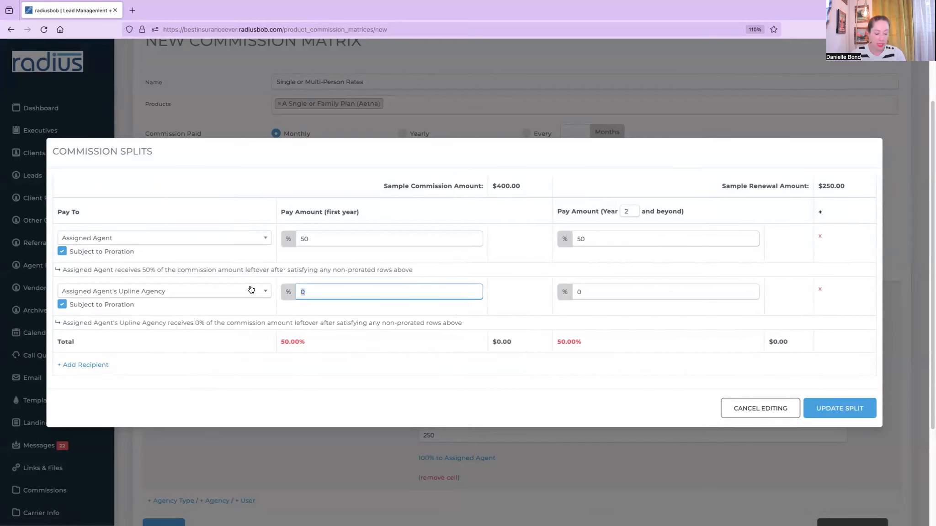
pyautogui.write('50')
pyautogui.press('Tab')
pyautogui.write('50')
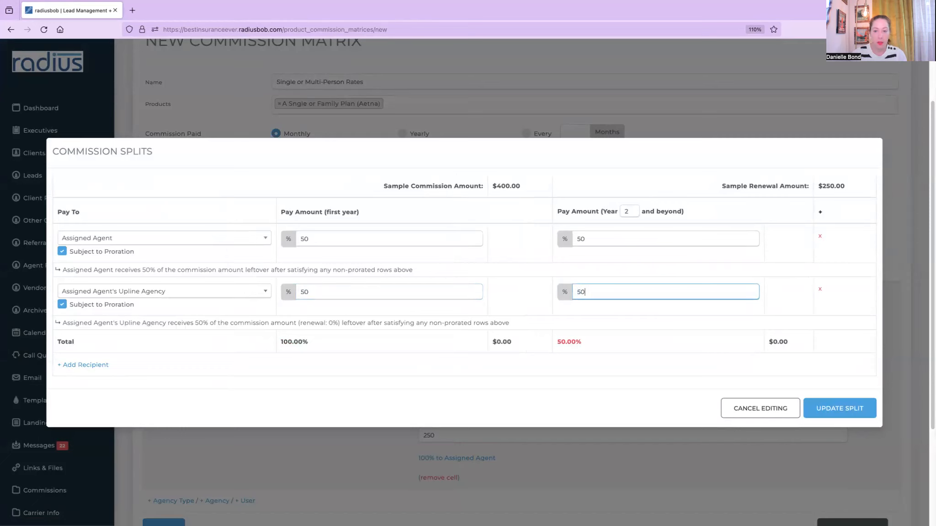
pyautogui.click(848, 413)
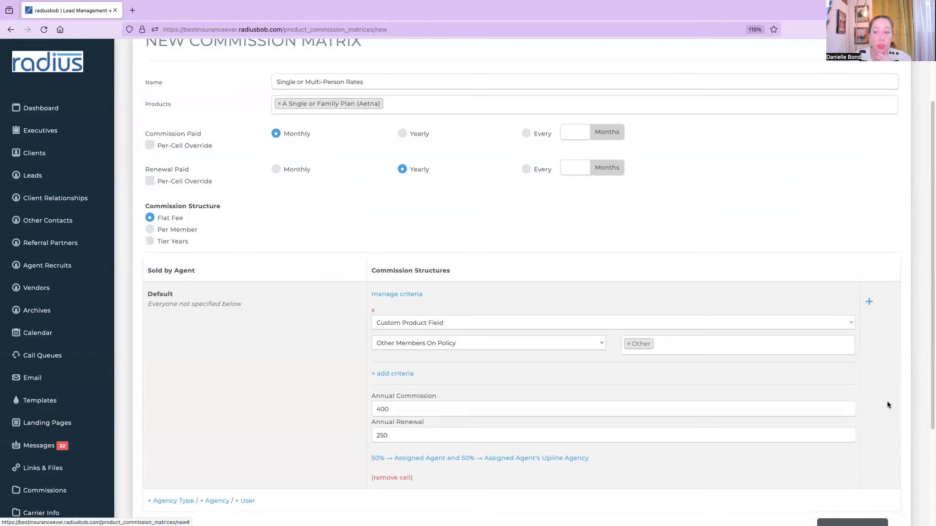
# - Add a second commission cell with a Custom Product Field criterion where Other Members On Policy matches Spouse and Other
pyautogui.click(868, 305)
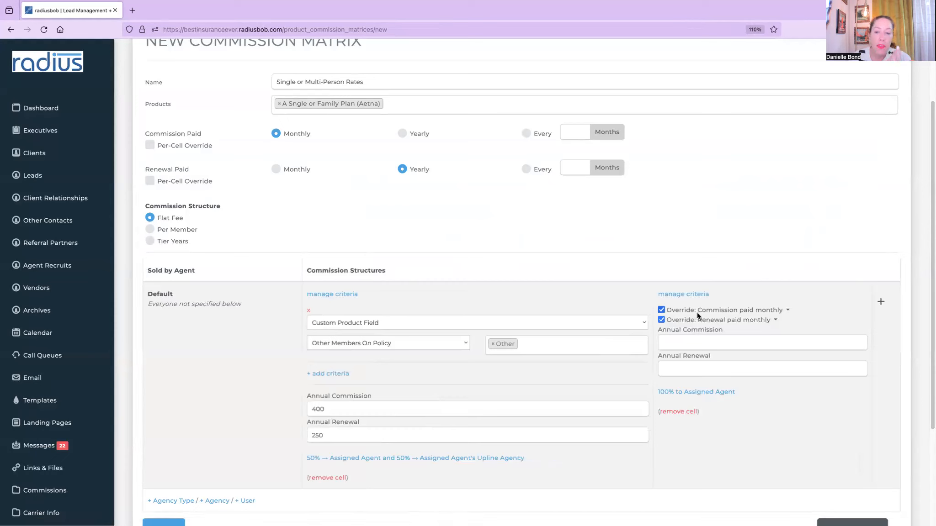
pyautogui.click(690, 295)
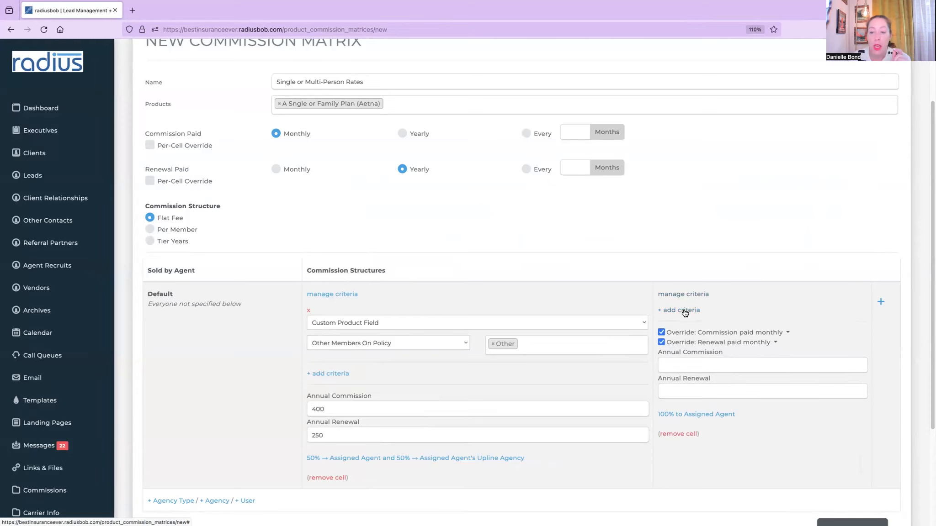
pyautogui.click(685, 310)
pyautogui.click(685, 322)
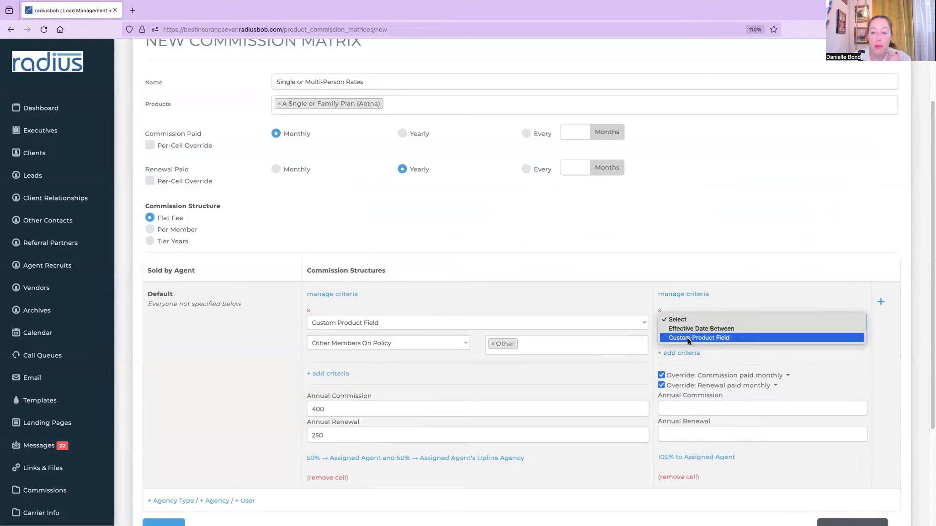
pyautogui.click(686, 338)
pyautogui.click(716, 344)
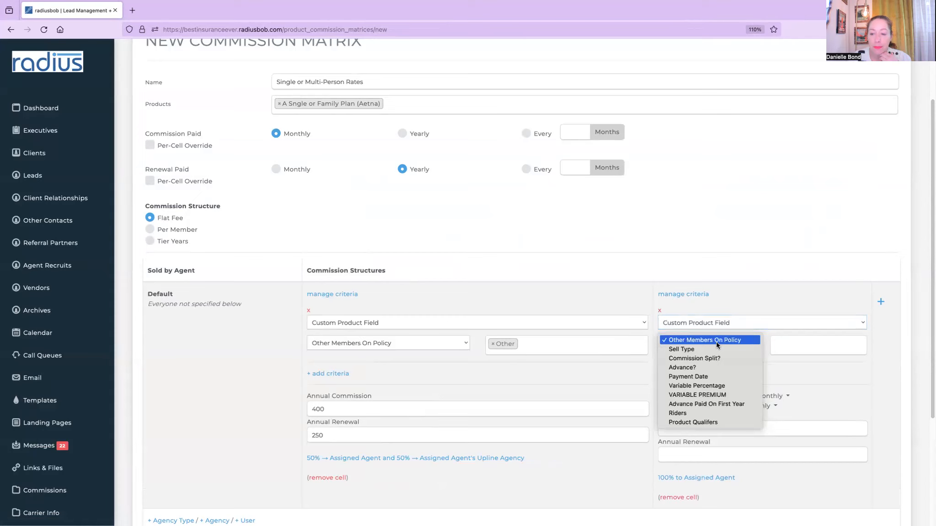
pyautogui.click(716, 342)
pyautogui.click(788, 347)
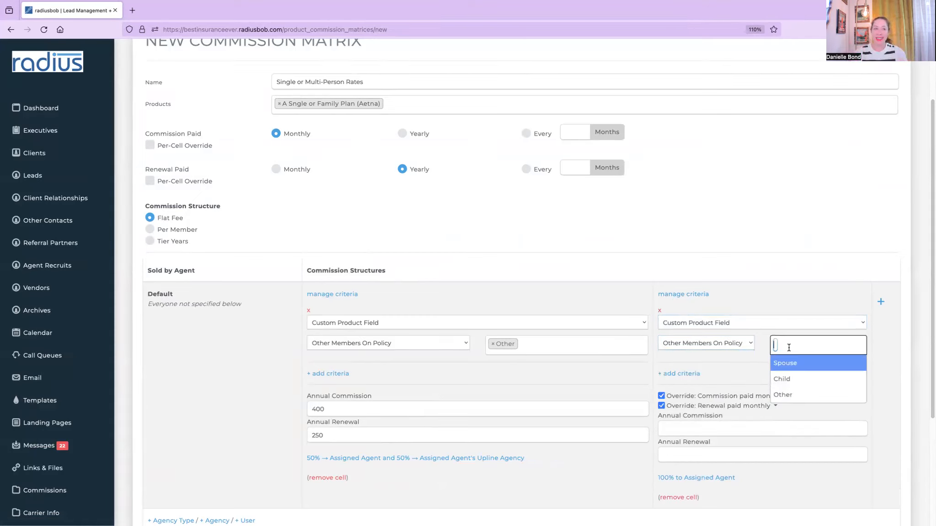
pyautogui.click(789, 365)
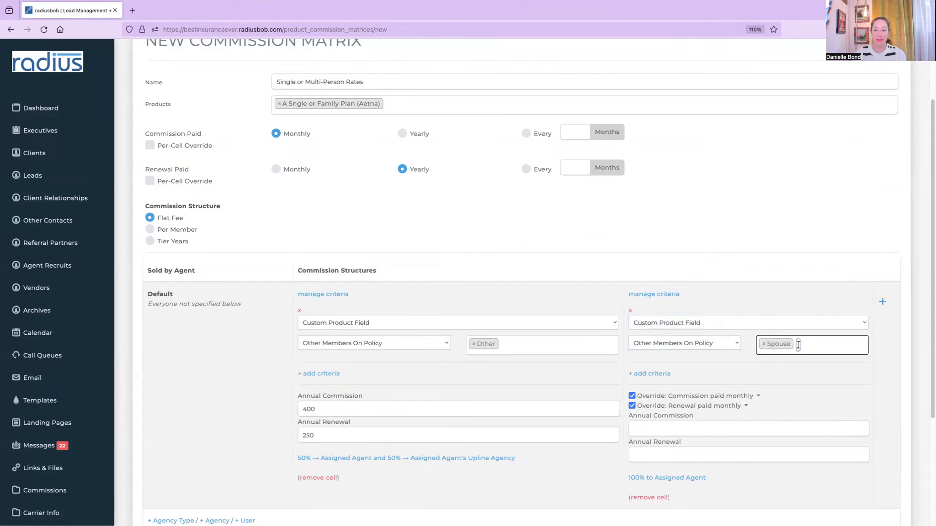
pyautogui.click(797, 346)
pyautogui.click(781, 392)
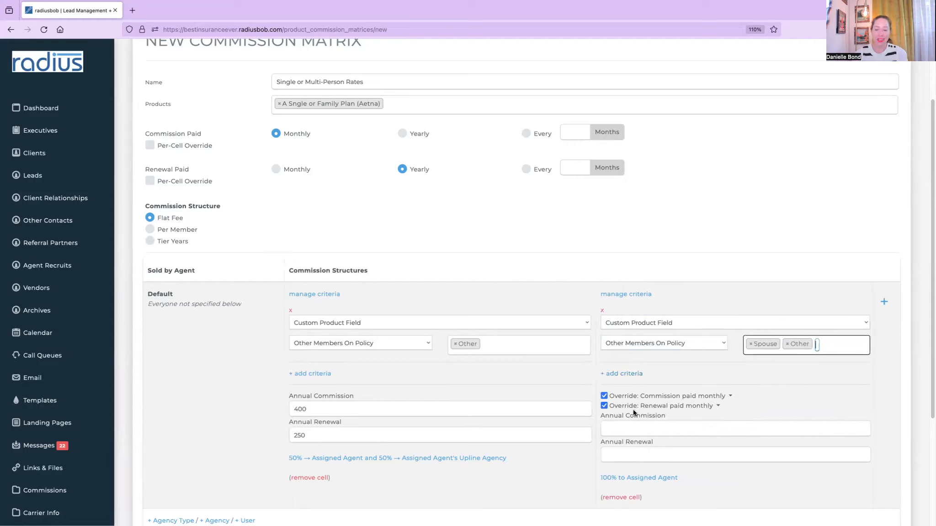
# - Set the second cell's Annual Commission to 500 and its Annual Renewal to 275
pyautogui.click(629, 430)
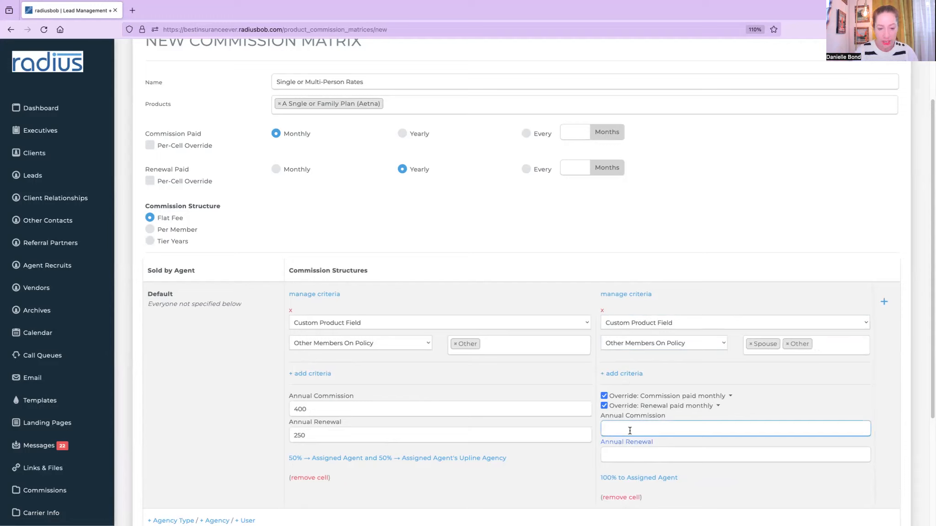
pyautogui.write('500')
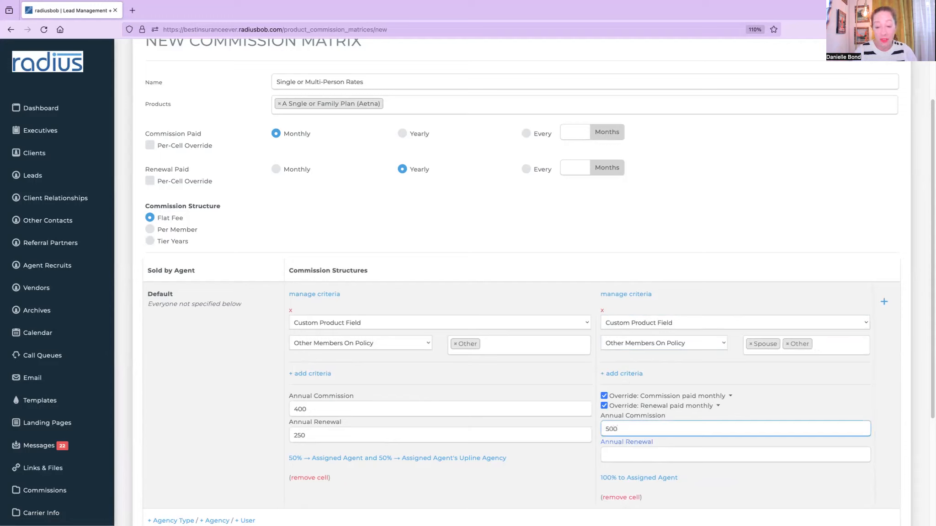
pyautogui.click(667, 456)
pyautogui.write('275')
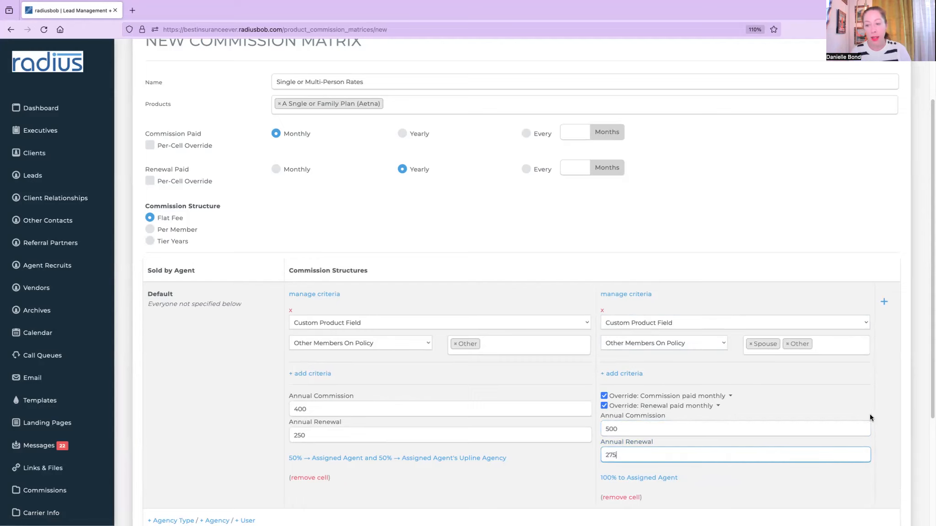
# - Add a third commission cell and insert an empty criterion row in it
pyautogui.click(883, 302)
pyautogui.click(768, 343)
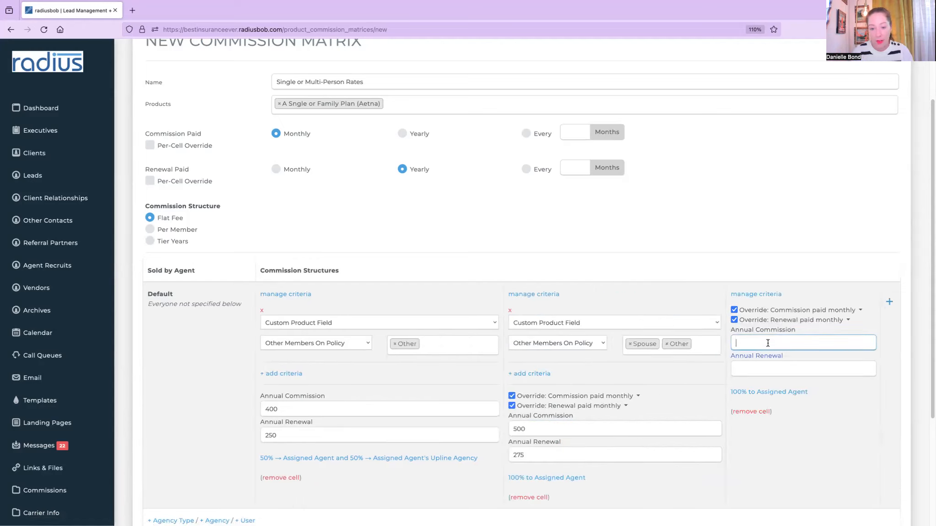
pyautogui.click(765, 297)
pyautogui.click(761, 310)
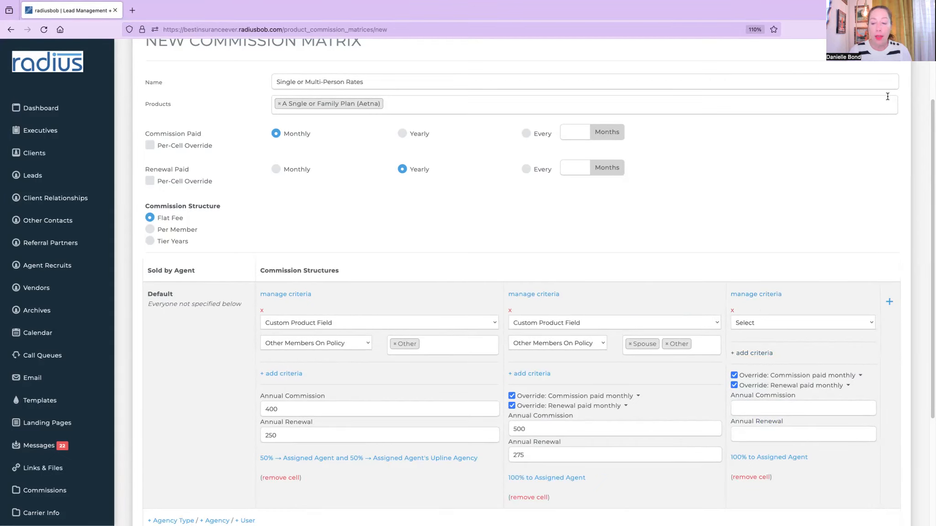
# - Return to the matrix list without saving and start a new commission matrix named Annuities
pyautogui.click(870, 43)
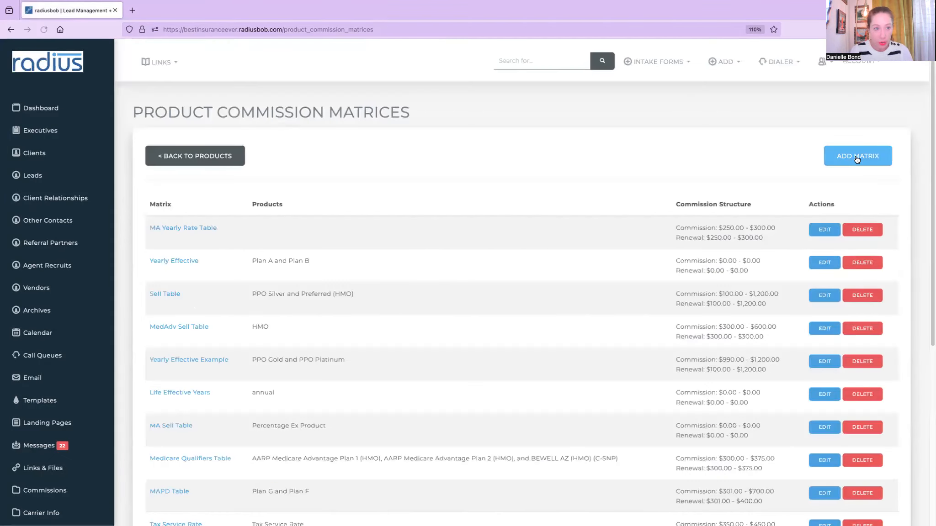
pyautogui.click(857, 156)
pyautogui.click(467, 169)
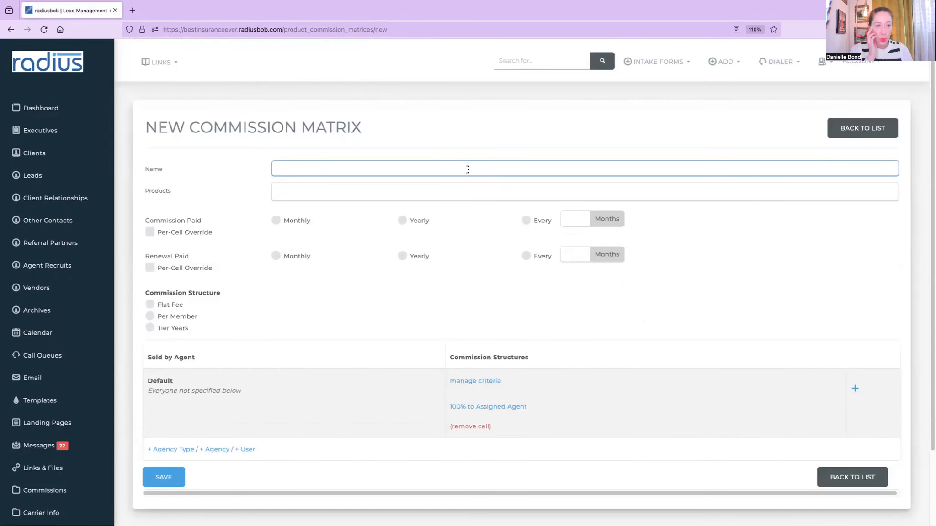
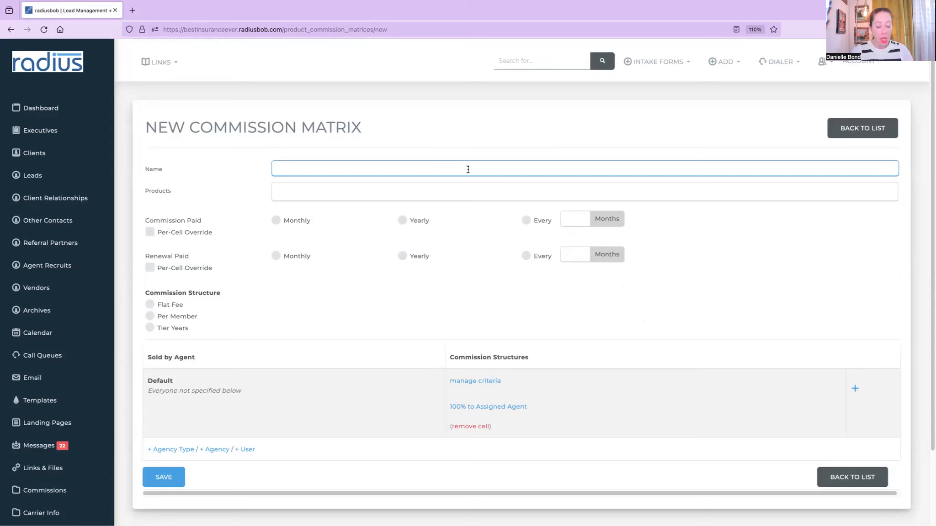
pyautogui.write('Annuities')
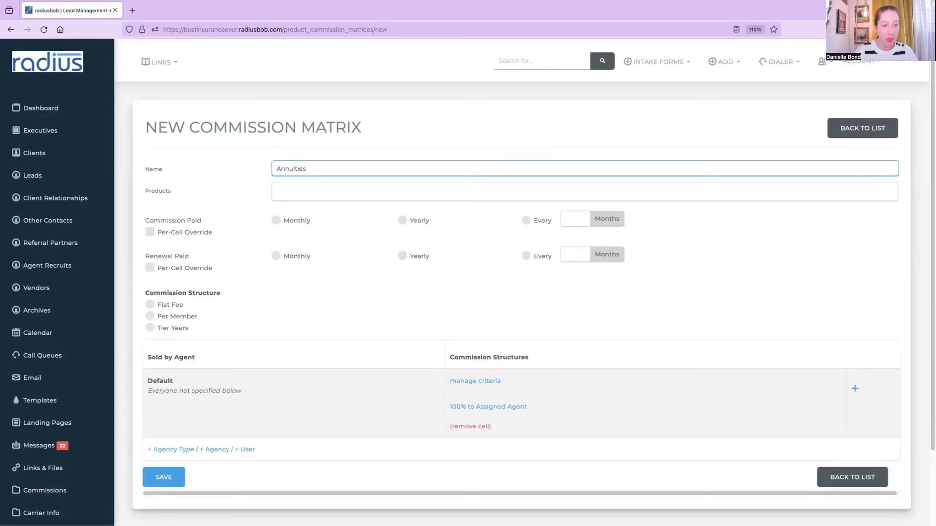
# - Assign the products A Sngle or Family Plan (Aetna) and AARP Choice plan 2 (PPO) (UnitedHealthcare) to the matrix
pyautogui.click(442, 191)
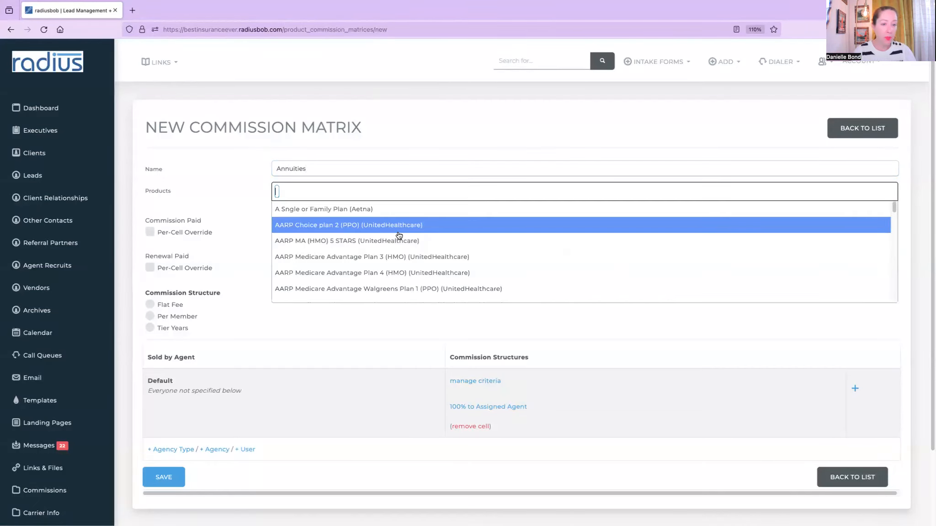
pyautogui.click(398, 209)
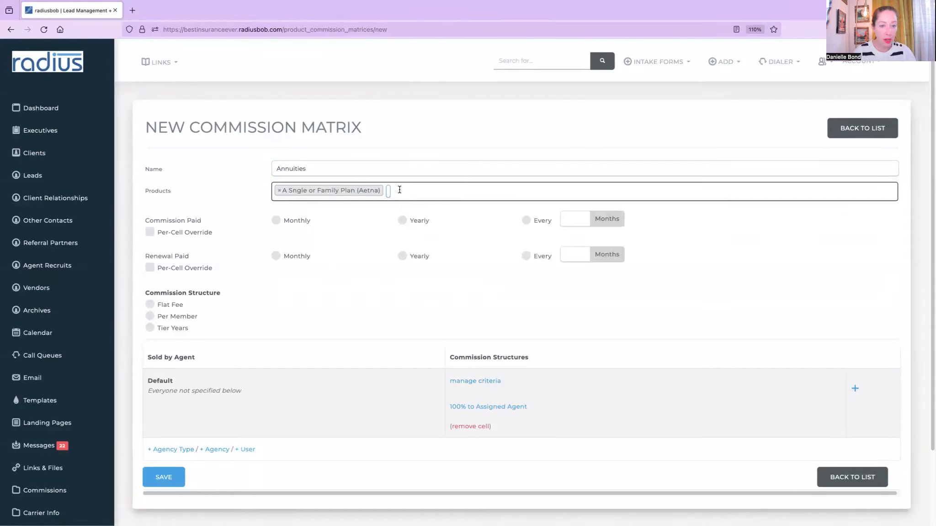
pyautogui.click(393, 190)
pyautogui.click(375, 221)
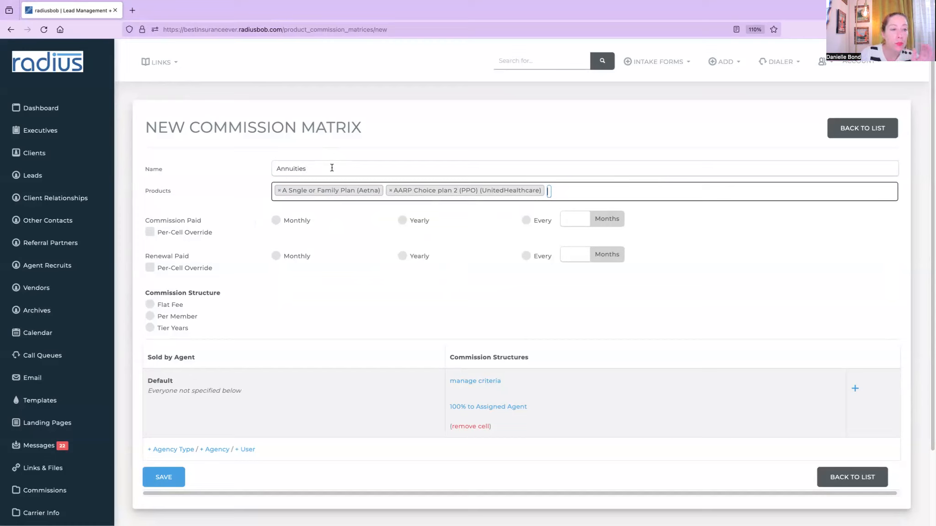
# - Set both the commission and renewal payments to Monthly and choose the Tier Years commission structure
pyautogui.click(276, 220)
pyautogui.click(276, 256)
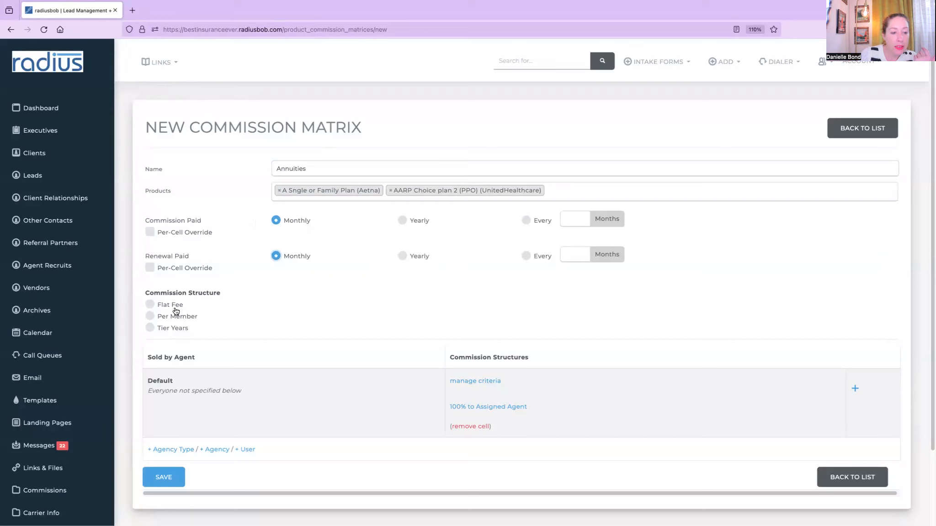
pyautogui.click(175, 328)
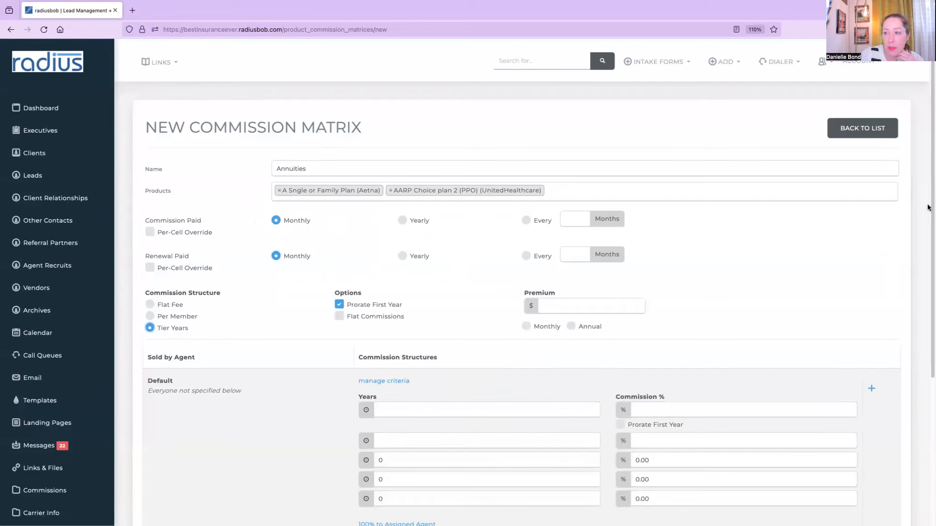
pyautogui.scroll(-3, 920, 273)
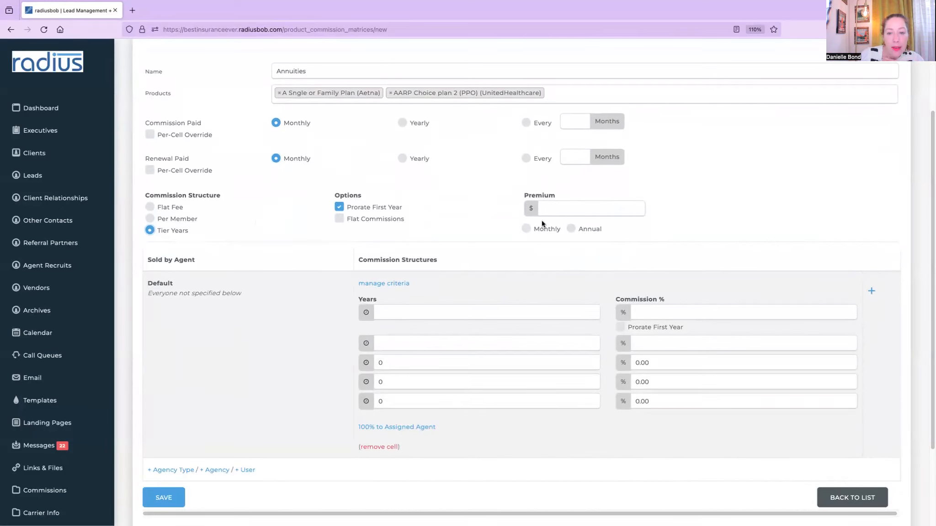
# - Set the matrix's sample premium to $200 monthly and the first commission tier to 1 year
pyautogui.moveTo(425, 204); pyautogui.dragTo(344, 205)
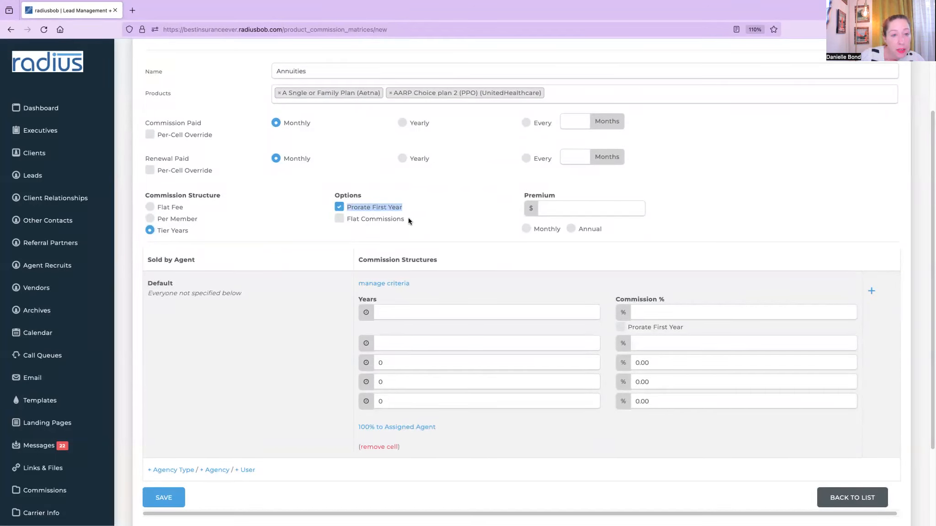
pyautogui.moveTo(408, 218); pyautogui.dragTo(347, 221)
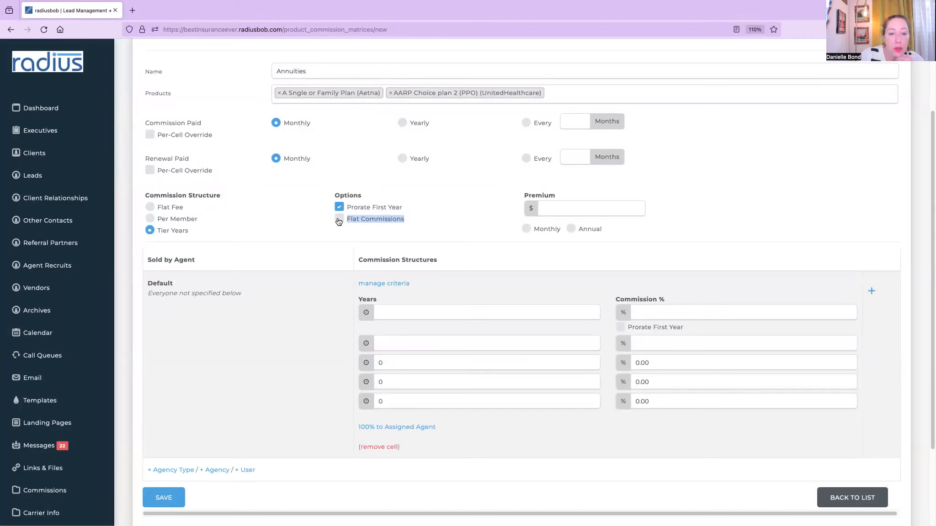
pyautogui.click(580, 213)
pyautogui.write('200')
pyautogui.click(526, 229)
pyautogui.click(429, 310)
pyautogui.write('1')
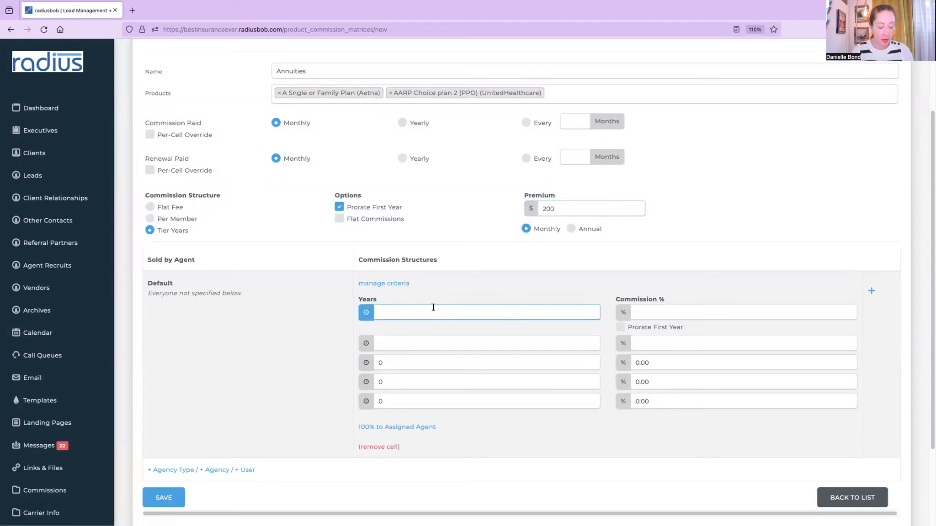
# - Add an Effective Date Between criterion to the Default cell covering 01/01/2024 to 12/31/2024
pyautogui.click(393, 284)
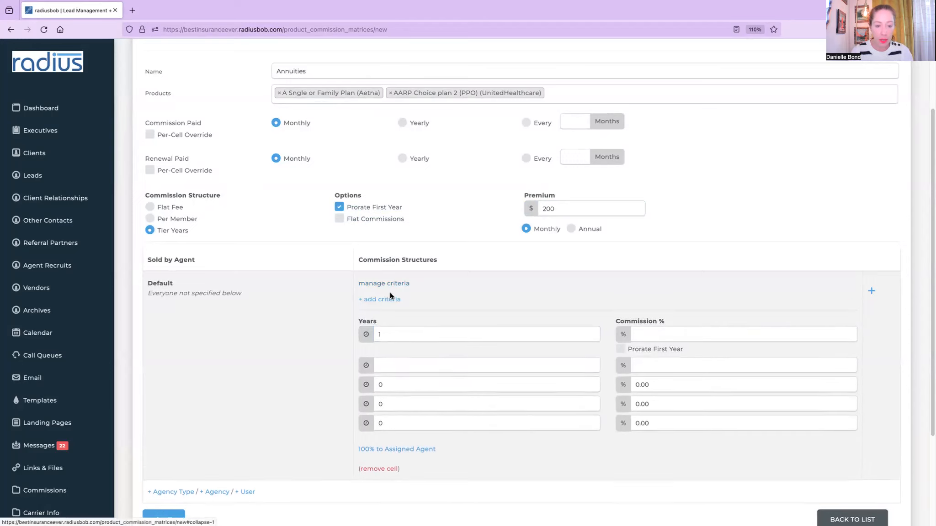
pyautogui.click(389, 299)
pyautogui.click(399, 311)
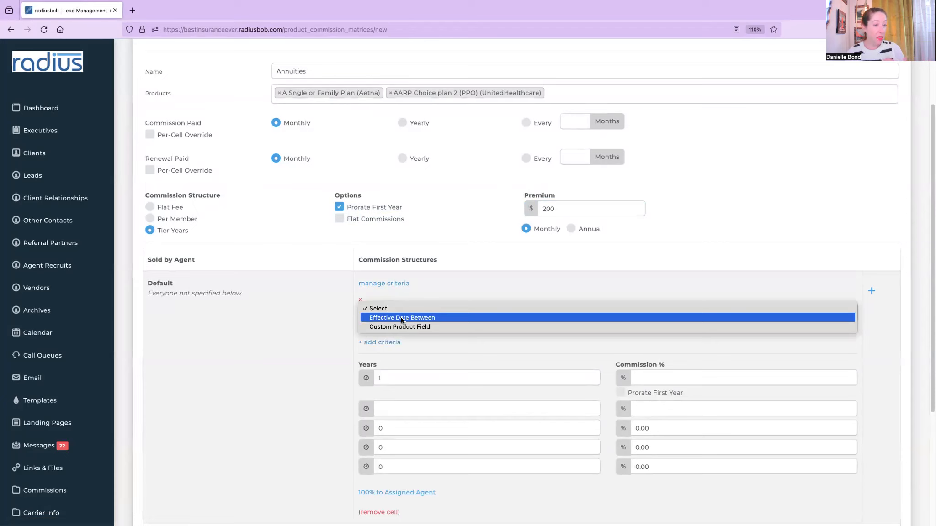
pyautogui.click(401, 318)
pyautogui.click(402, 332)
pyautogui.click(371, 352)
pyautogui.click(392, 388)
pyautogui.click(672, 333)
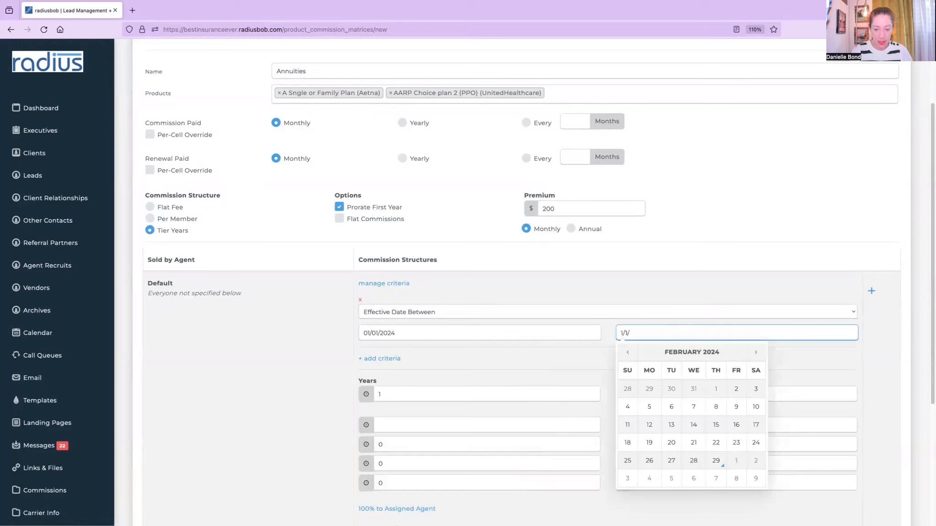
pyautogui.write('12')
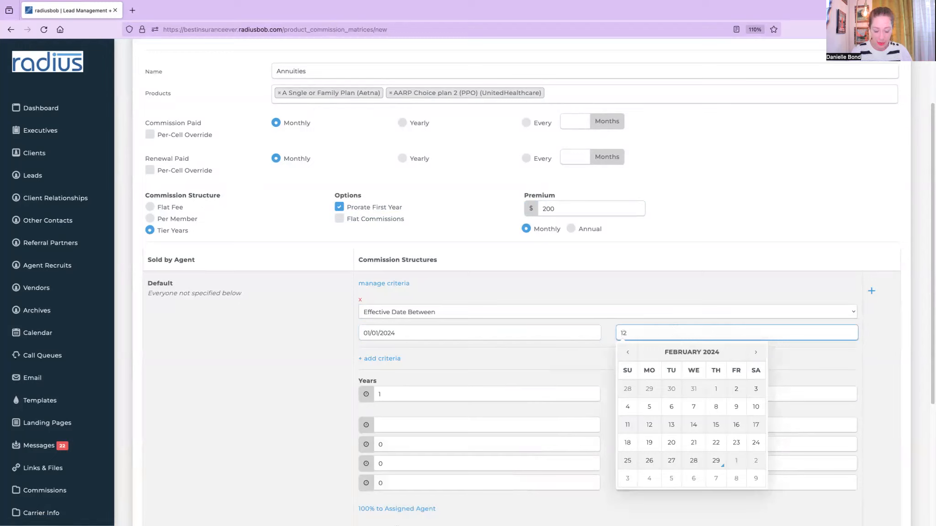
pyautogui.write('/31/2024')
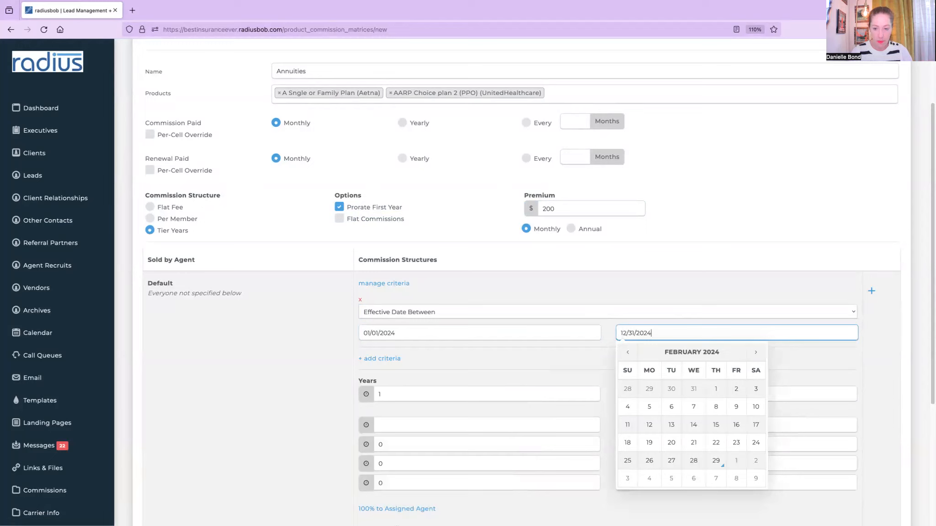
pyautogui.click(564, 356)
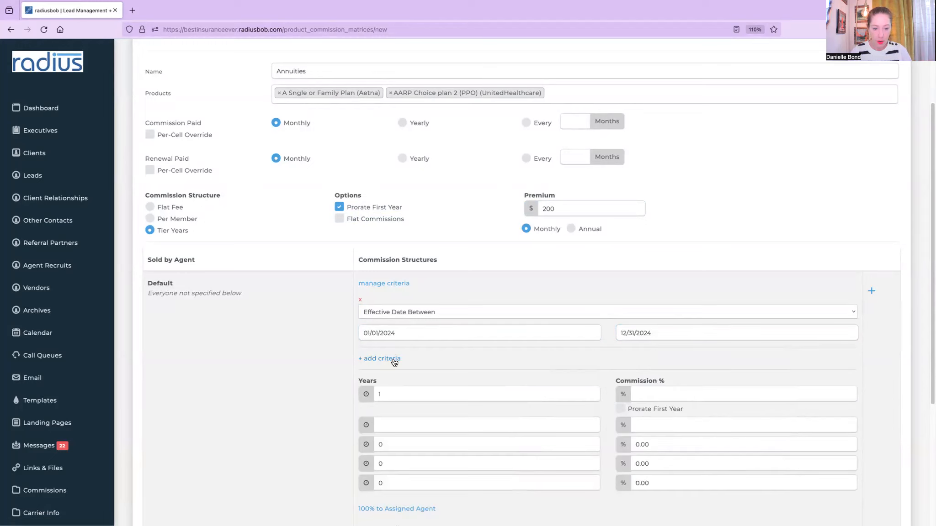
# - Add a second criterion to the Default cell using the custom product field Riders with the value Child Rider
pyautogui.click(394, 359)
pyautogui.click(397, 371)
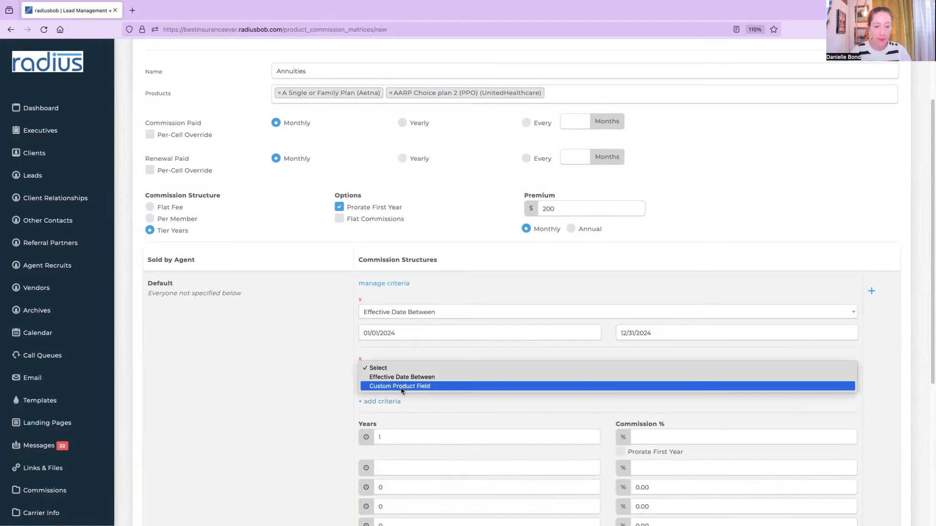
pyautogui.click(401, 387)
pyautogui.click(420, 394)
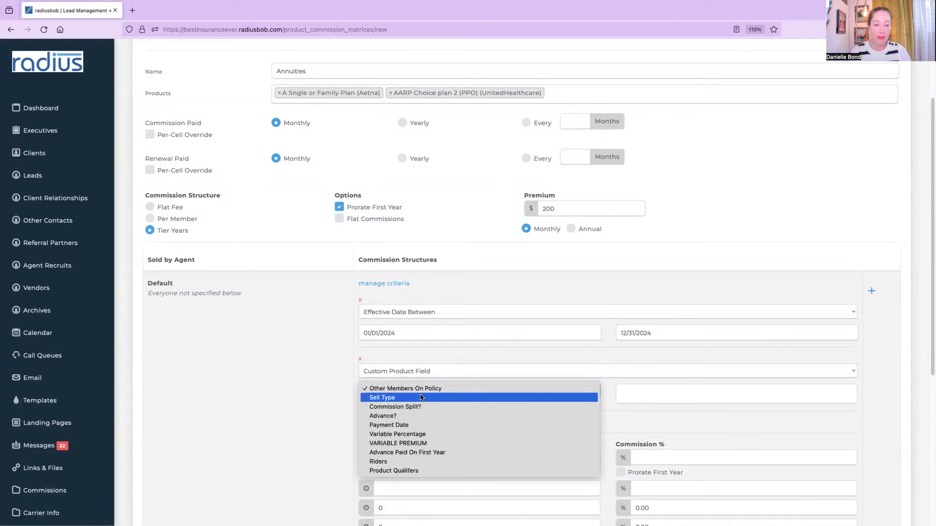
pyautogui.click(403, 460)
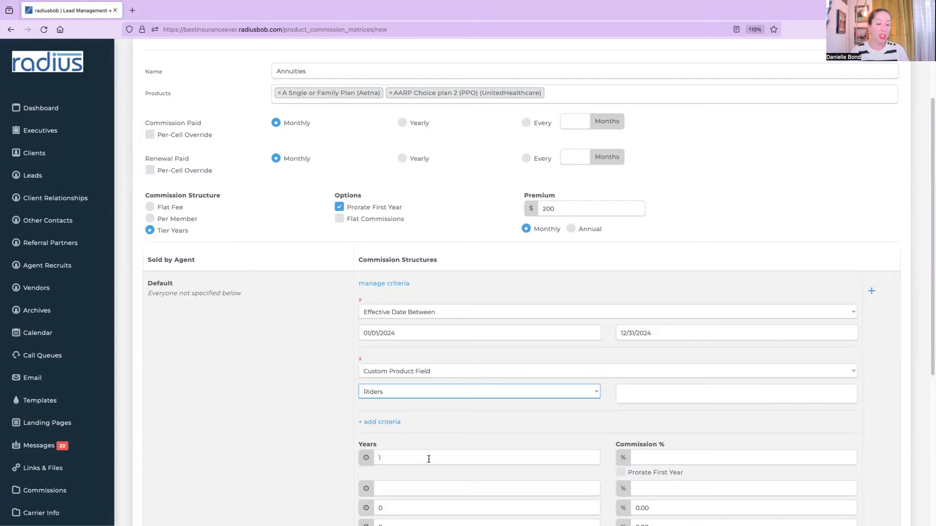
pyautogui.click(622, 394)
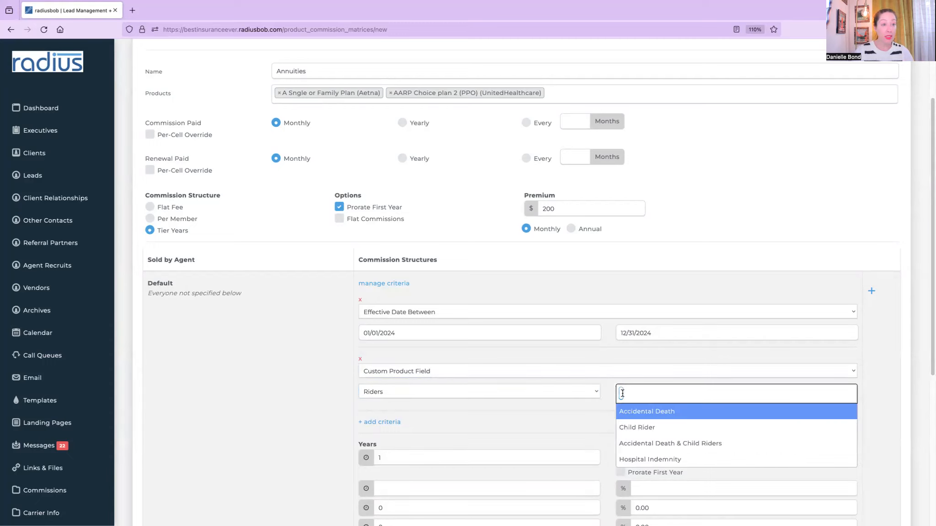
pyautogui.click(680, 428)
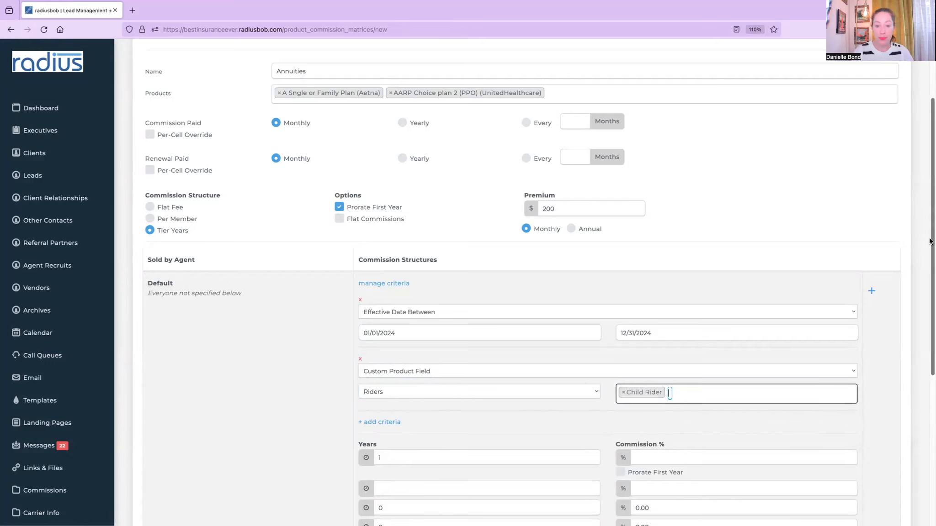
# - Set the commission to 70% for the first tier, 35% for a 4-year tier and 10% for a 5-year tier
pyautogui.scroll(-3, 922, 320)
pyautogui.scroll(-4, 922, 319)
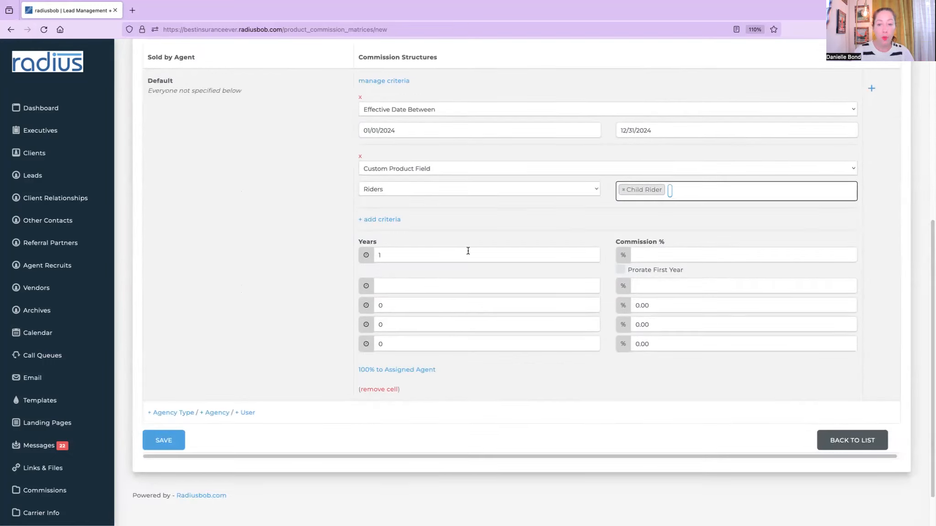
pyautogui.click(667, 256)
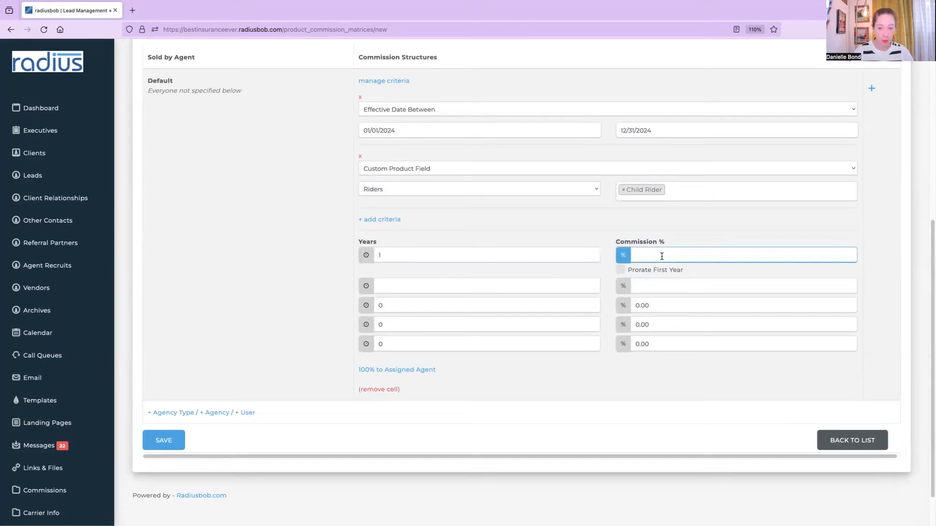
pyautogui.write('70')
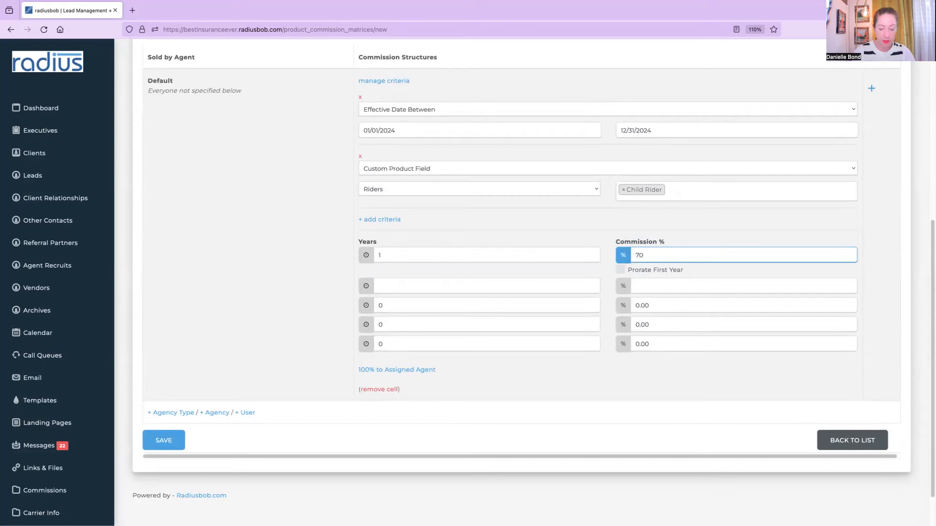
pyautogui.click(521, 284)
pyautogui.write('4')
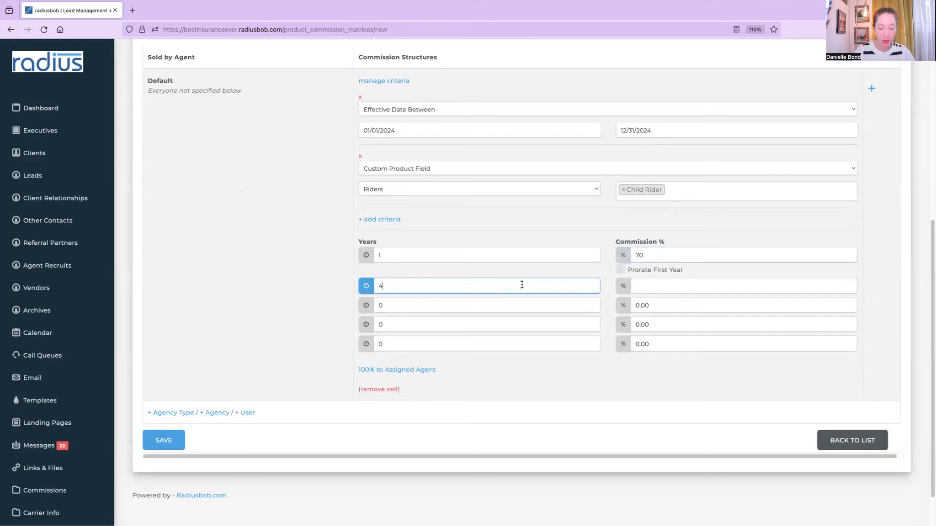
pyautogui.click(655, 285)
pyautogui.write('35')
pyautogui.moveTo(514, 306); pyautogui.dragTo(375, 307)
pyautogui.write('5')
pyautogui.click(622, 307)
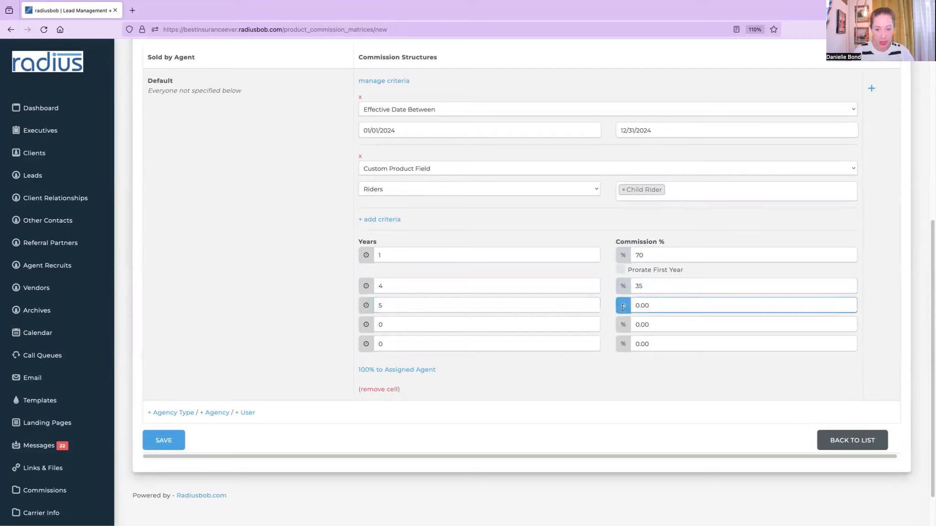
pyautogui.moveTo(653, 306); pyautogui.dragTo(631, 305)
pyautogui.write('10')
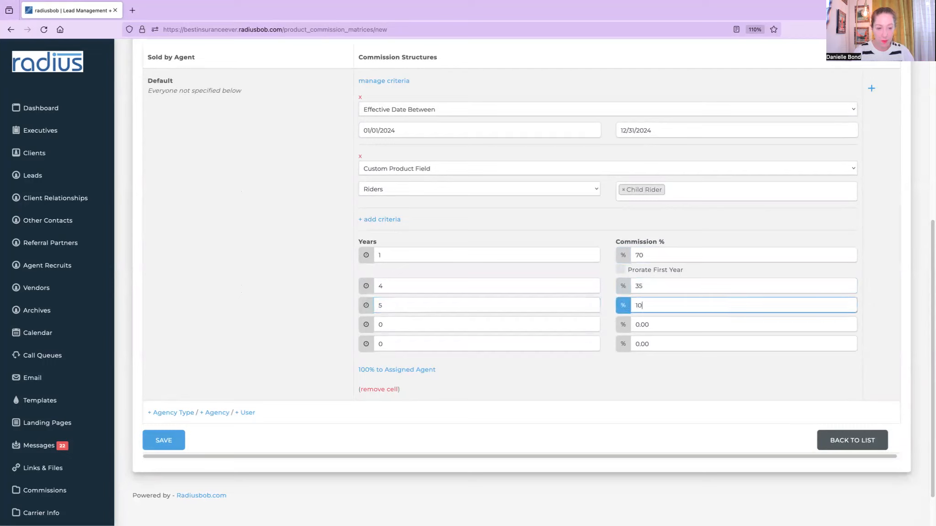
# - Draft a commission split paying one named agent 100% for both the first year and year 2 and beyond, and discard it
pyautogui.click(420, 371)
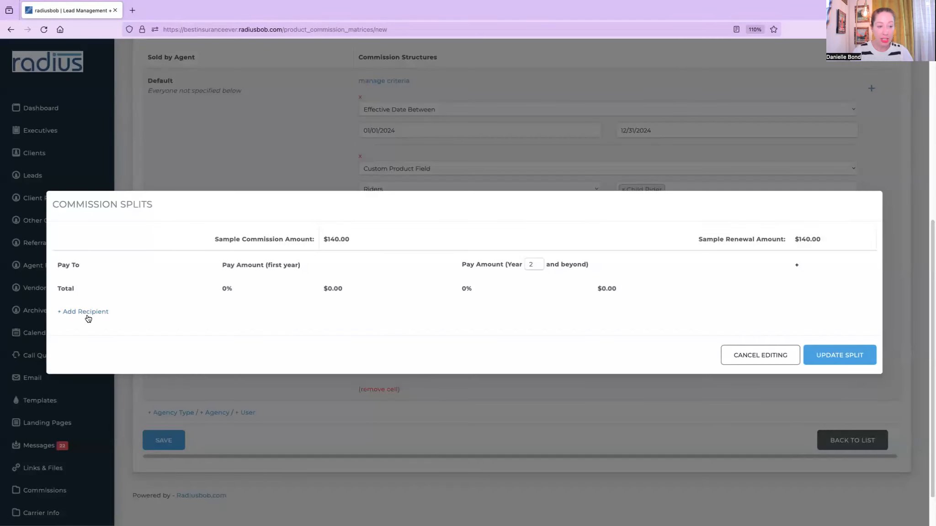
pyautogui.click(88, 315)
pyautogui.click(160, 265)
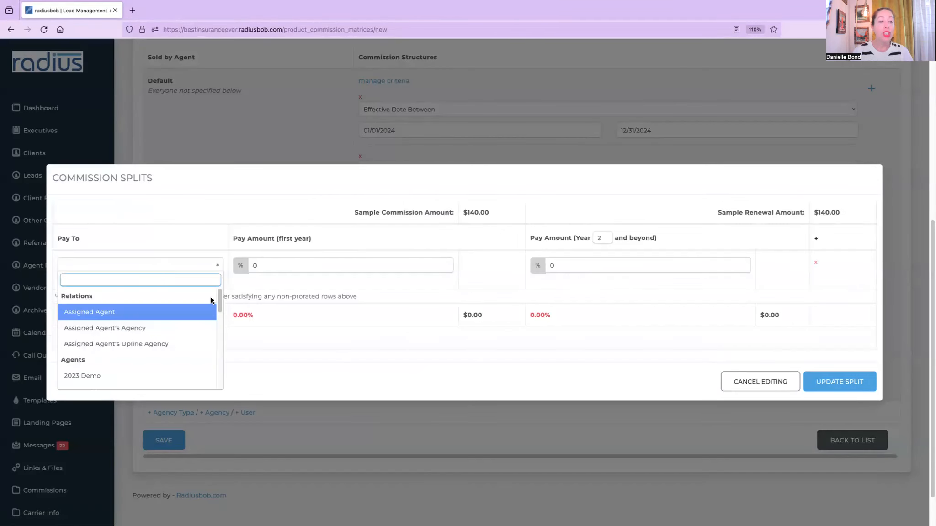
pyautogui.moveTo(219, 302); pyautogui.dragTo(218, 331)
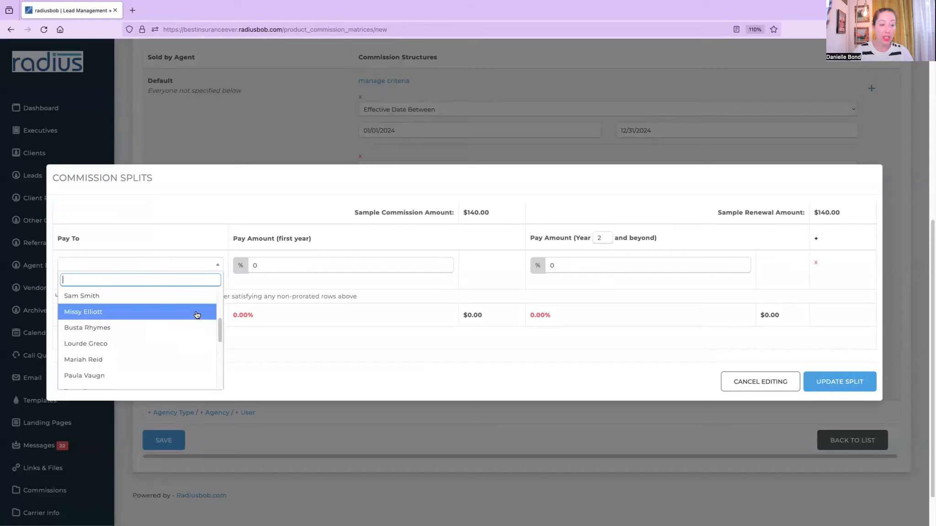
pyautogui.click(194, 295)
pyautogui.click(339, 262)
pyautogui.write('100')
pyautogui.click(551, 265)
pyautogui.write('100')
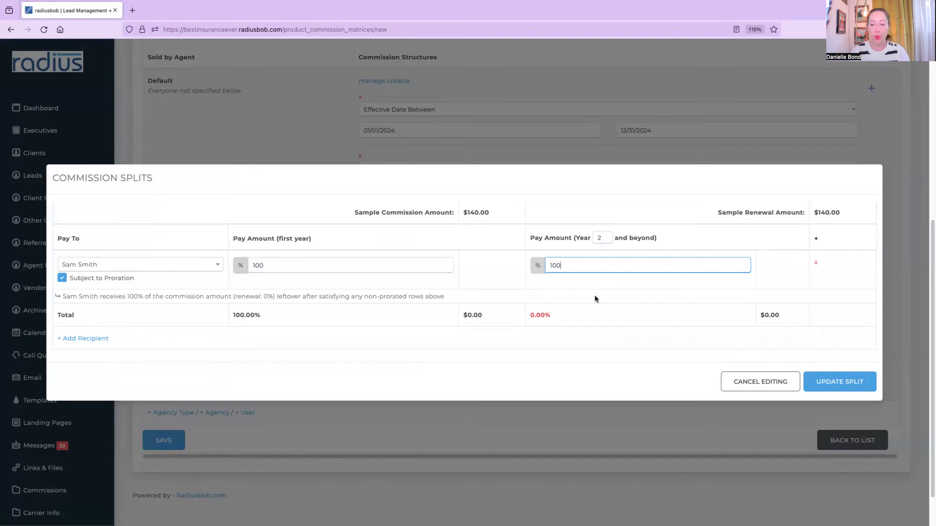
pyautogui.click(754, 384)
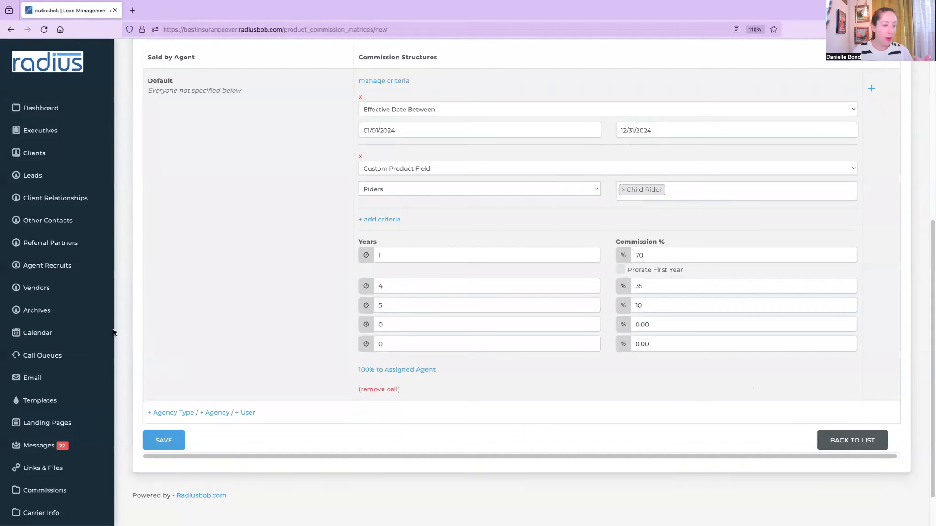
# - Leave the matrix unsaved, filter the account settings by "cust" and open Coverage Types & Custom Data Fields for editing
pyautogui.scroll(-2, 107, 485)
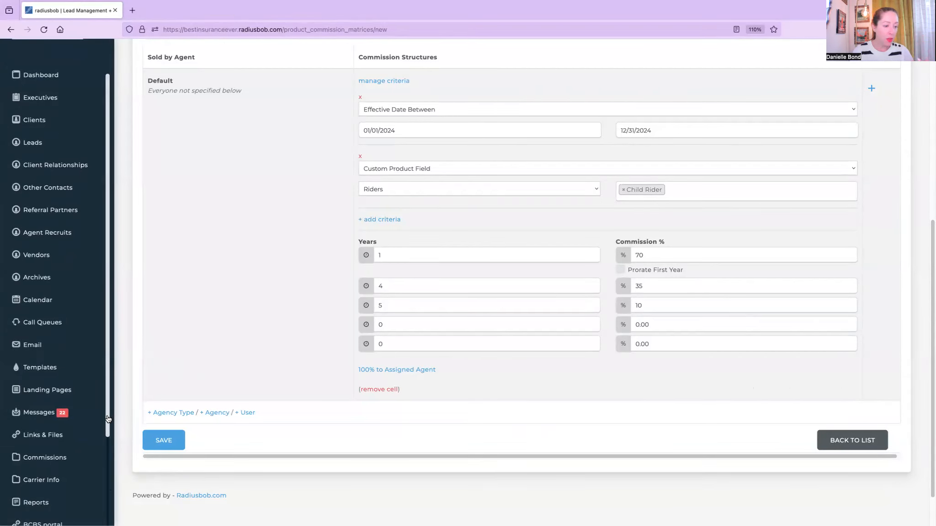
pyautogui.scroll(-6, 69, 470)
pyautogui.click(44, 459)
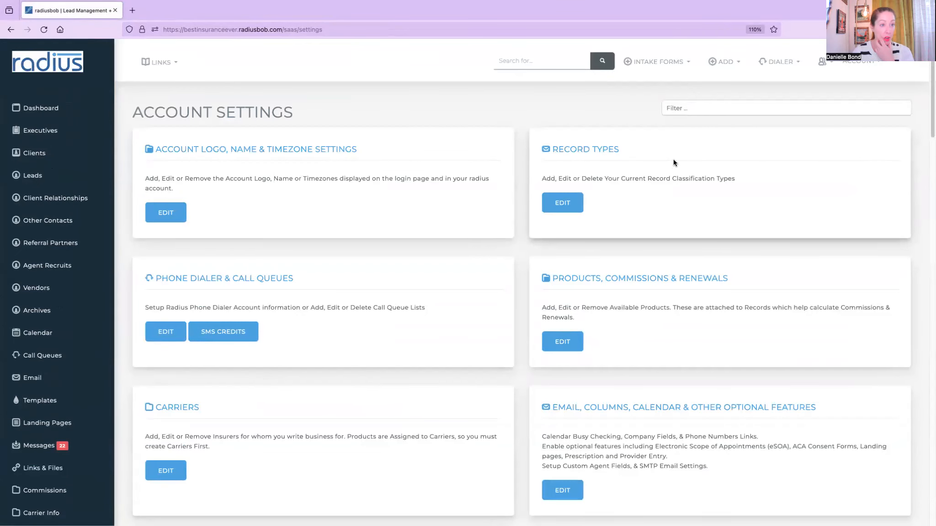
pyautogui.click(691, 107)
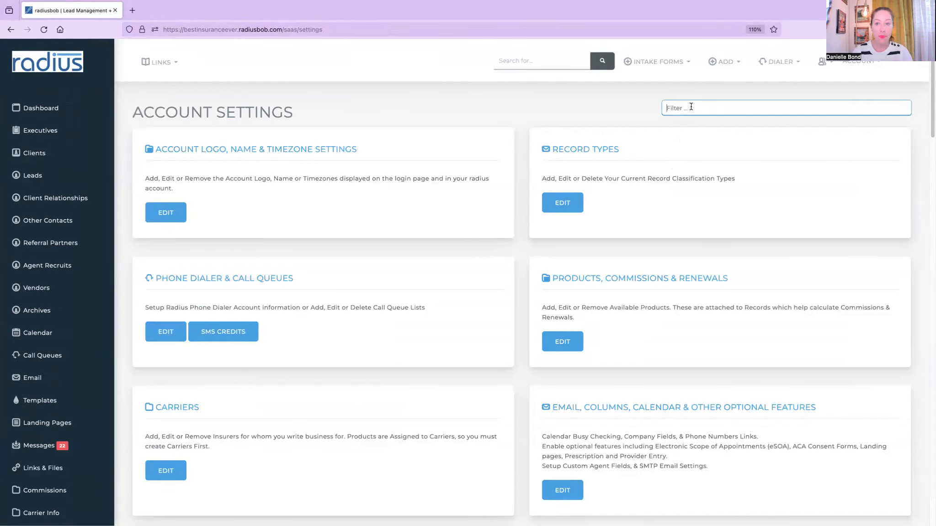
pyautogui.write('cust')
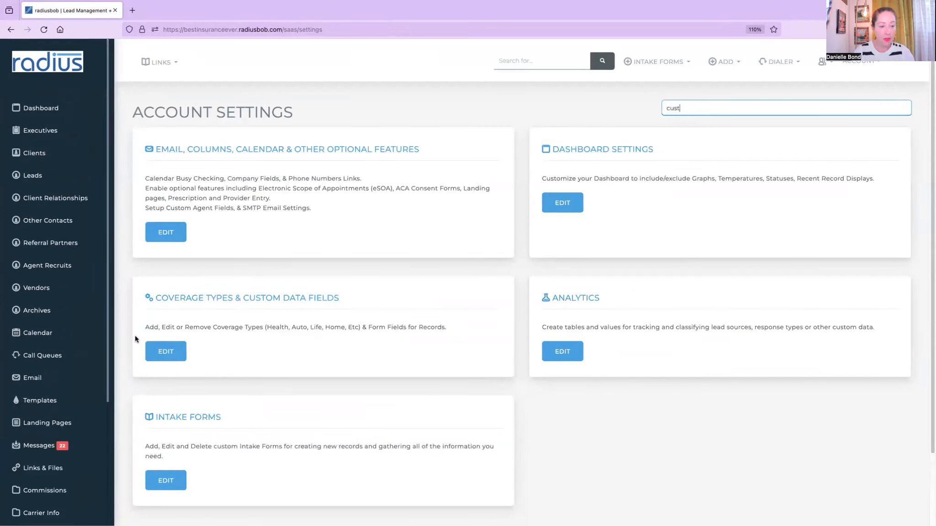
pyautogui.click(168, 351)
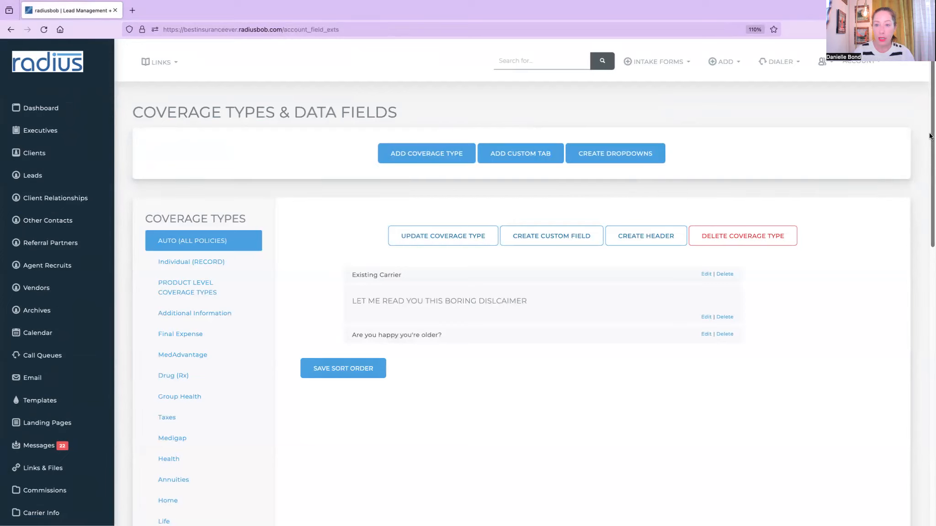
# - Create a new single-select dropdown named Writing Agent in the dropdown options for custom data fields
pyautogui.click(615, 155)
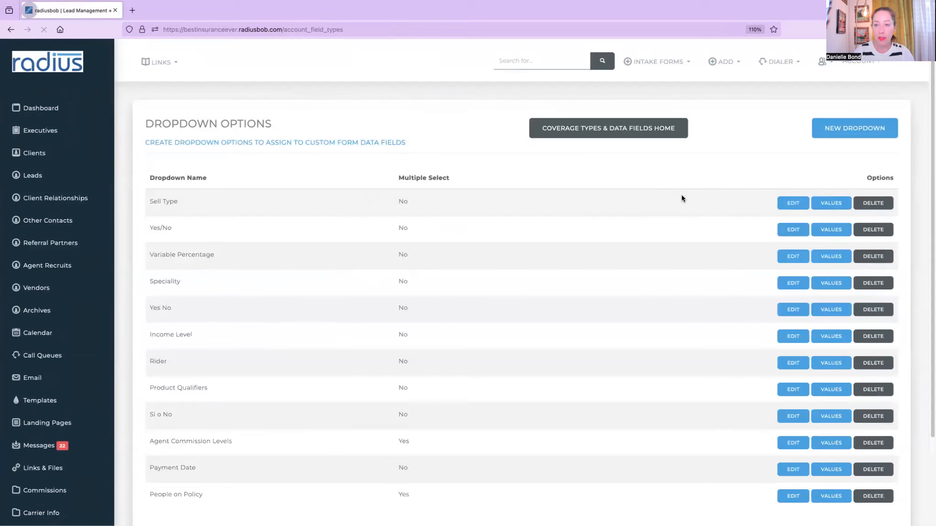
pyautogui.click(878, 125)
pyautogui.click(425, 189)
pyautogui.write('Writing Agent')
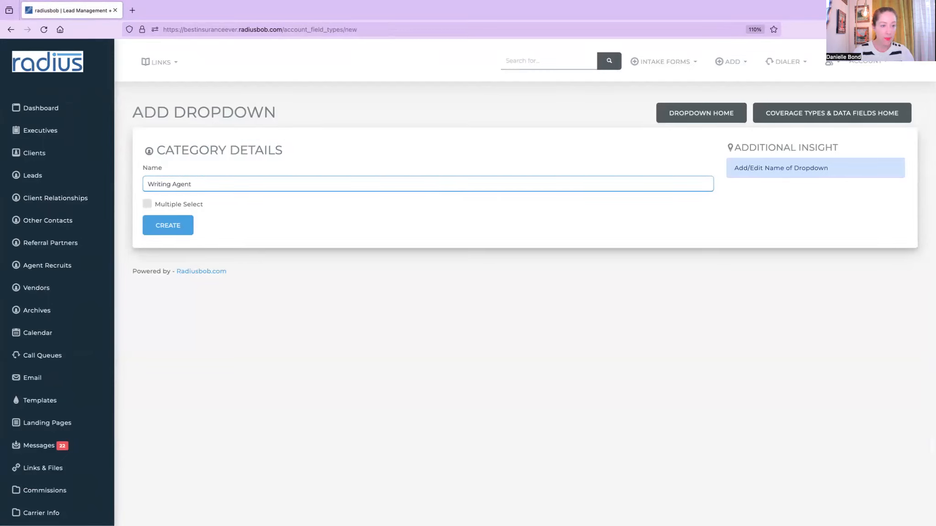
pyautogui.click(181, 223)
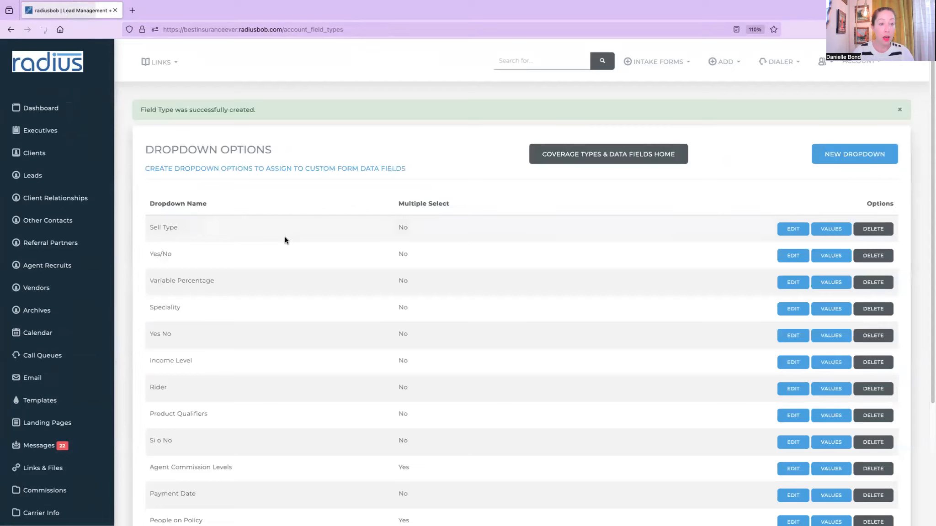
# - Add a first agent's name as description and value of a Writing Agent dropdown option with sort order 1
pyautogui.moveTo(930, 188); pyautogui.dragTo(902, 368)
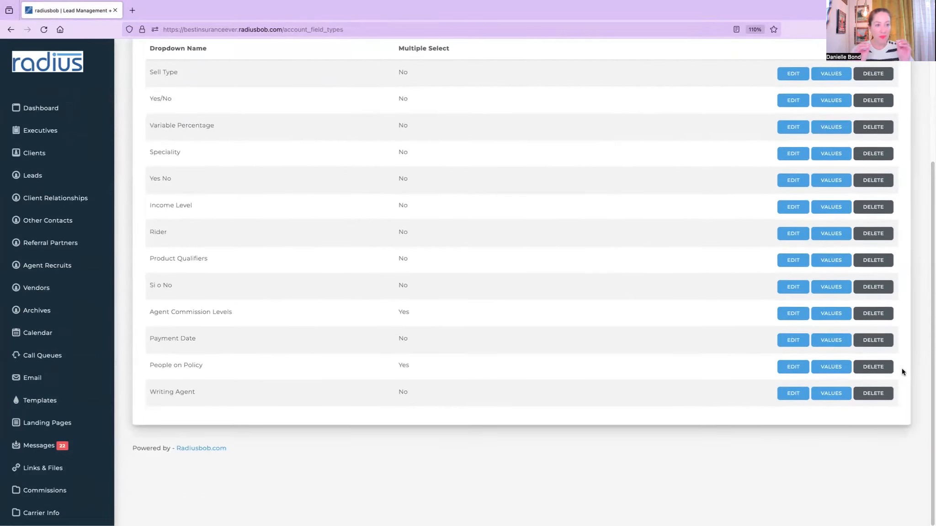
pyautogui.click(831, 394)
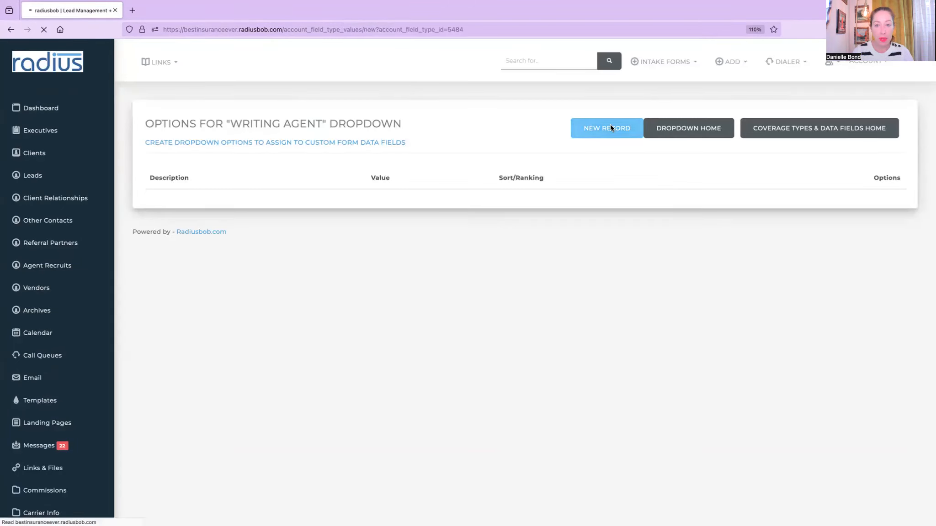
pyautogui.click(253, 157)
pyautogui.write('Sal')
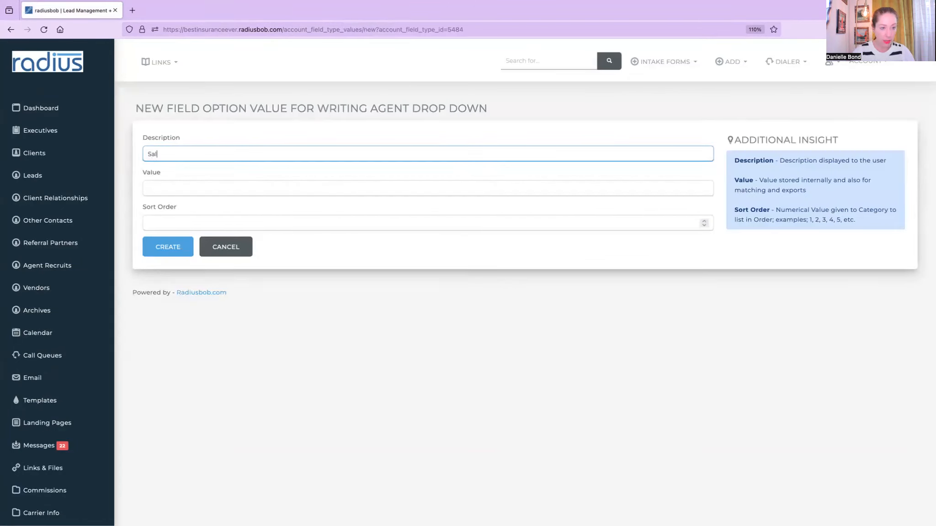
pyautogui.write('leySalley')
pyautogui.click(224, 215)
pyautogui.write('1')
pyautogui.click(171, 243)
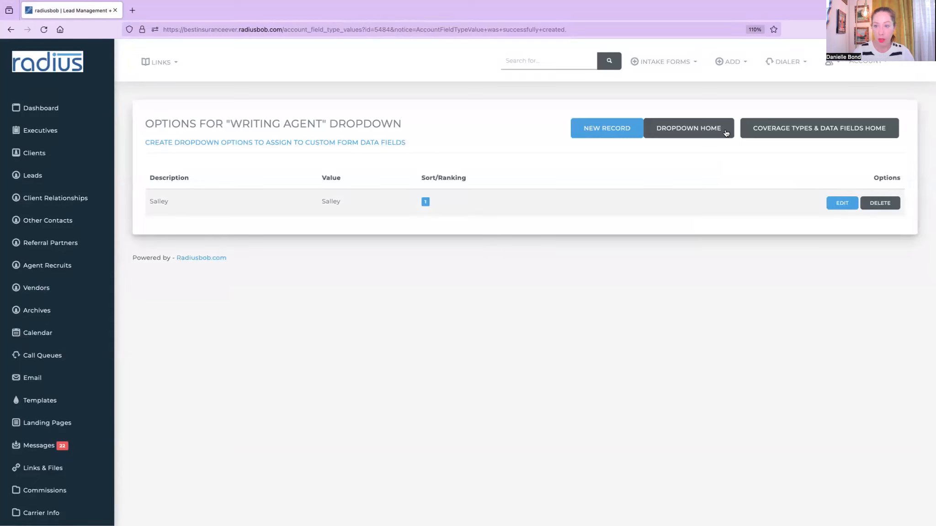
# - Add a second agent's name as another Writing Agent dropdown option with sort order 2
pyautogui.click(606, 128)
pyautogui.click(309, 156)
pyautogui.write('Joe')
pyautogui.press('Tab')
pyautogui.write('Joe')
pyautogui.press('Tab')
pyautogui.write('2')
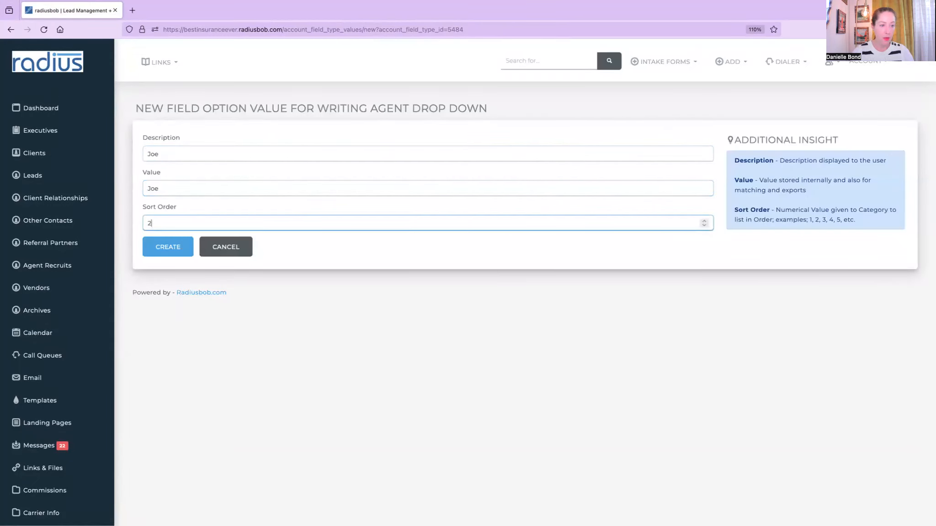
pyautogui.click(162, 252)
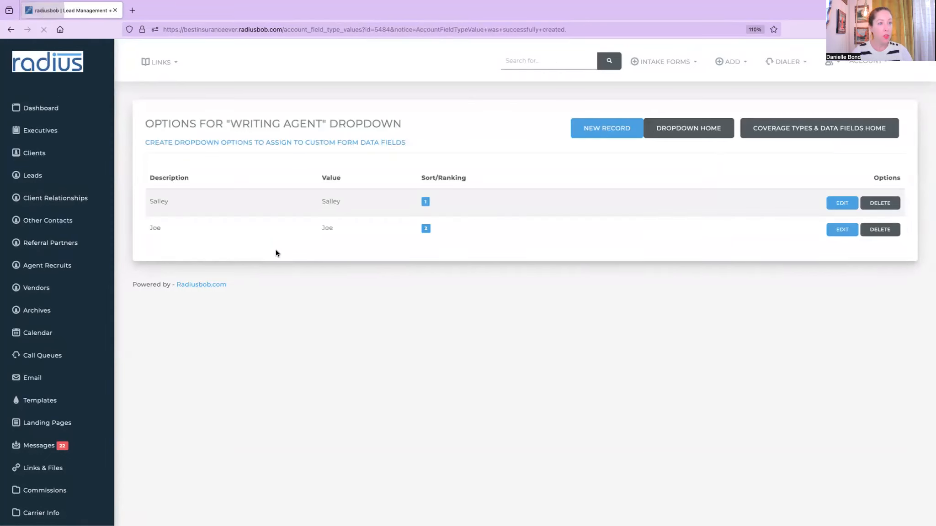
# - Filter the account settings by "cust" and open the Policies custom fields under Coverage Types & Custom Data Fields
pyautogui.scroll(-3, 69, 520)
pyautogui.click(53, 460)
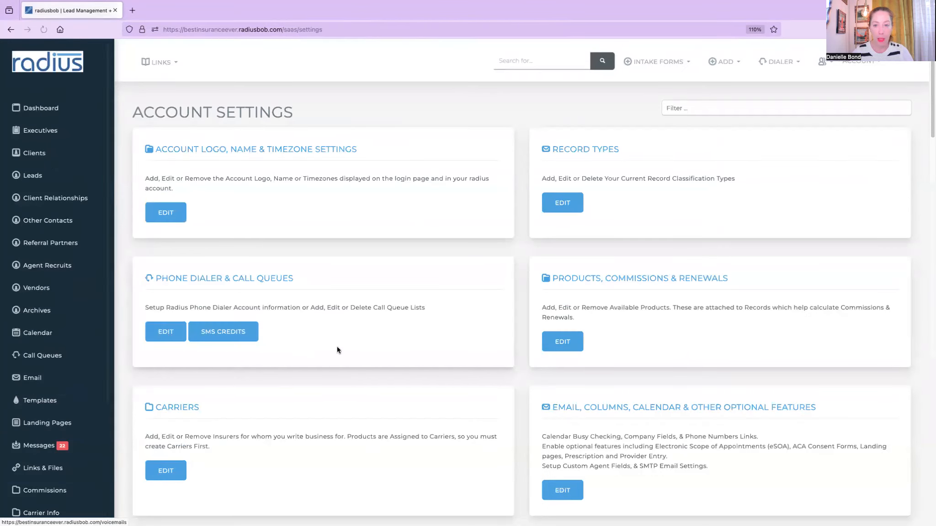
pyautogui.click(781, 109)
pyautogui.write('cust')
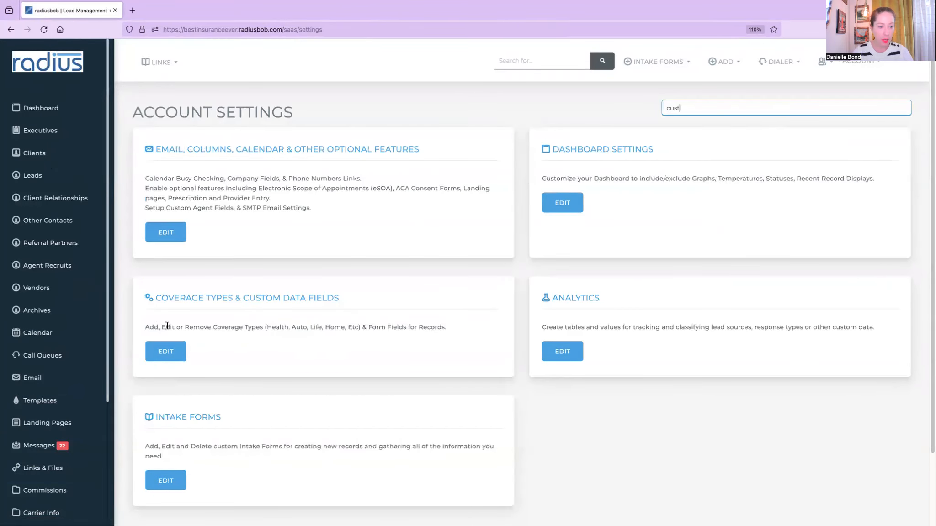
pyautogui.click(163, 356)
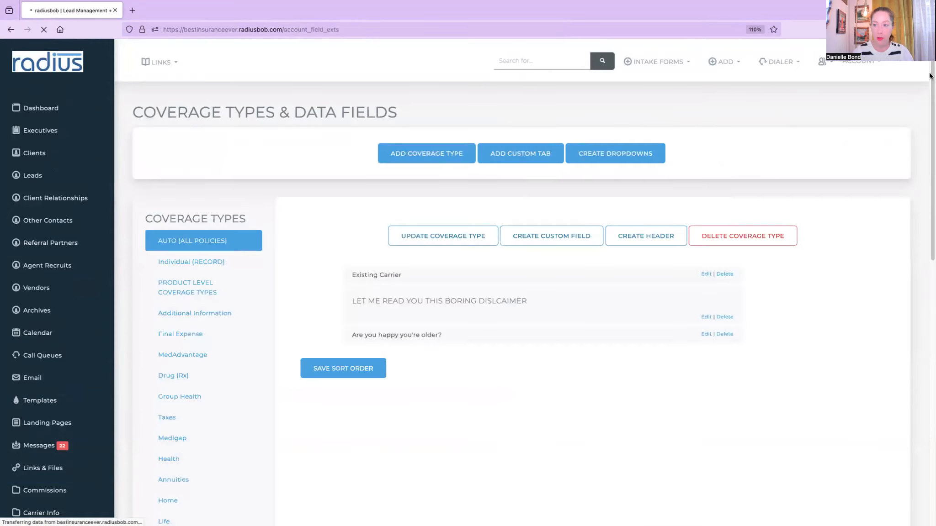
pyautogui.scroll(-3, 914, 209)
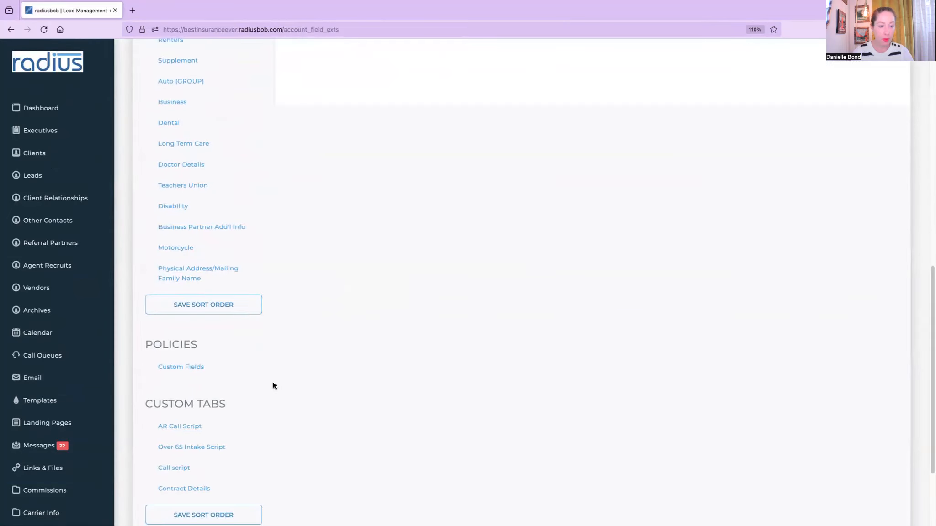
pyautogui.click(195, 367)
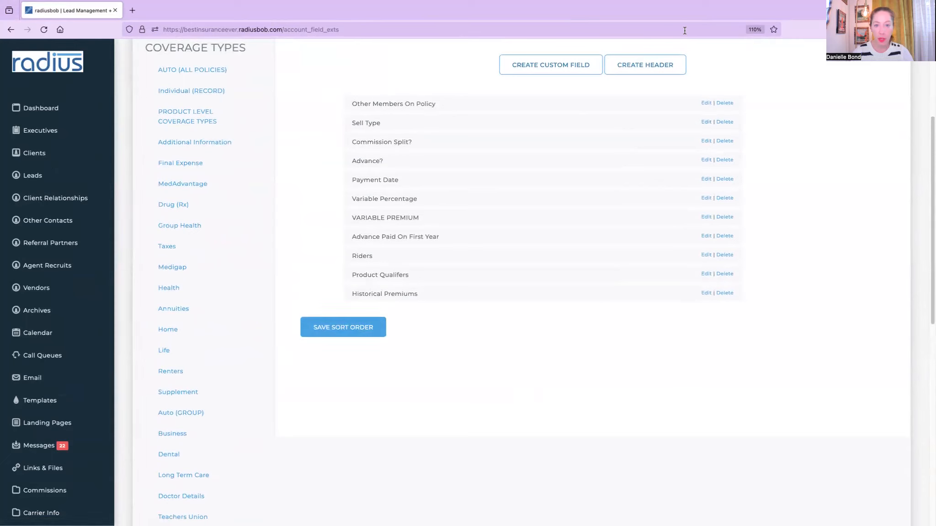
# - Try to add a product field with name and description Writing Agent, using the Writing Agent dropdown as its type
pyautogui.click(565, 72)
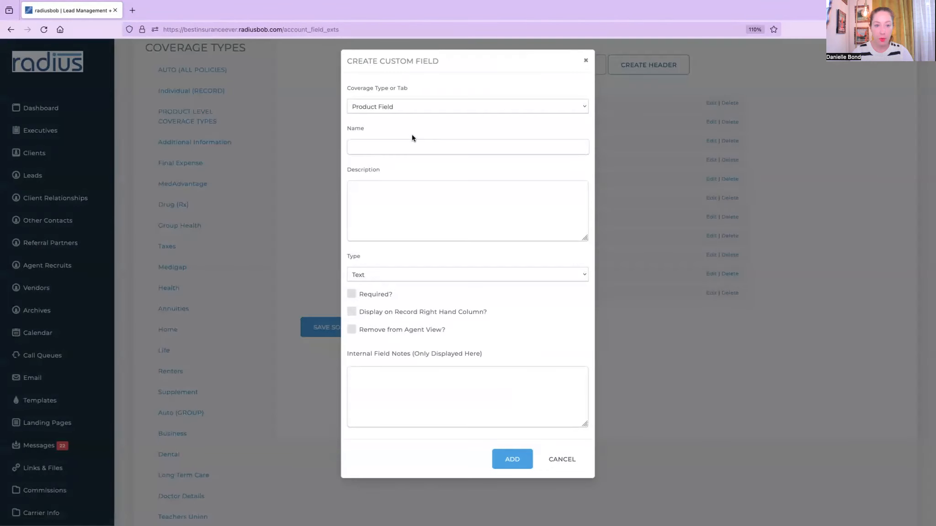
pyautogui.click(409, 154)
pyautogui.write('Writ')
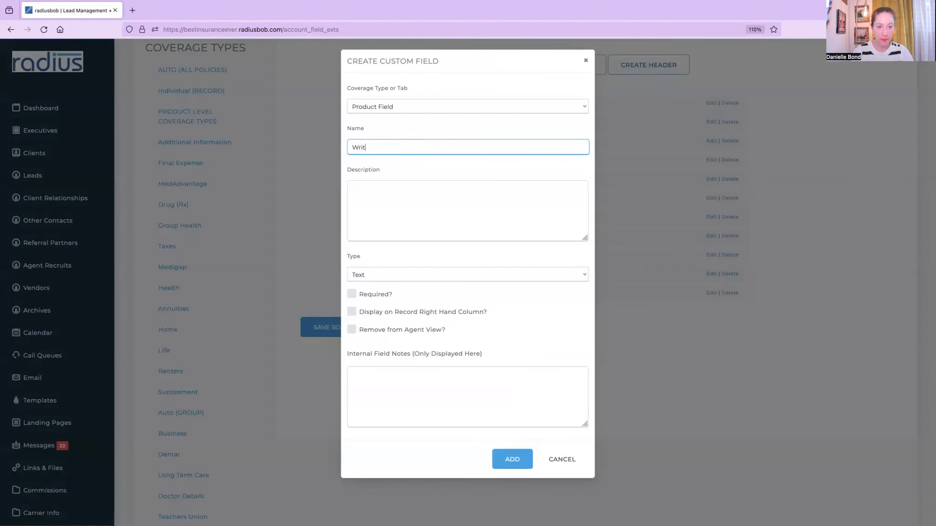
pyautogui.write('ing Agent')
pyautogui.press('Tab')
pyautogui.write('Writing ')
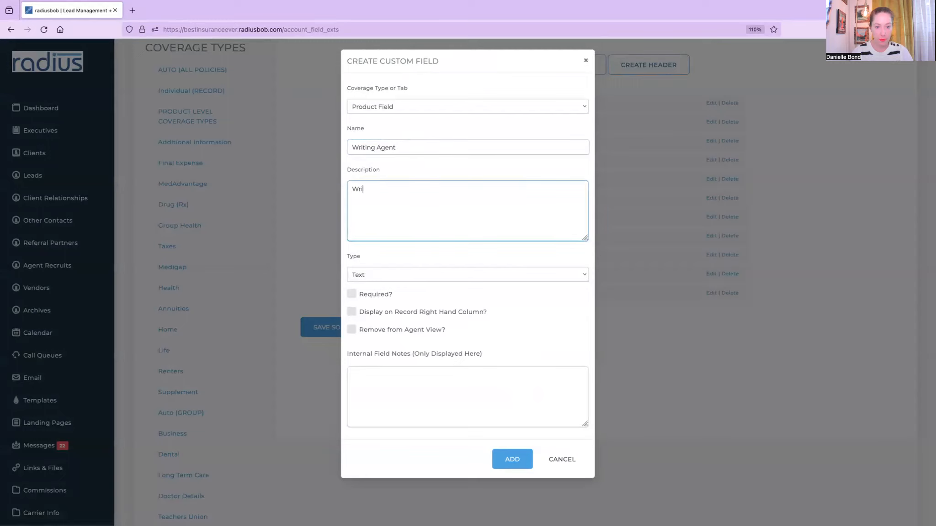
pyautogui.write('Agent')
pyautogui.click(397, 273)
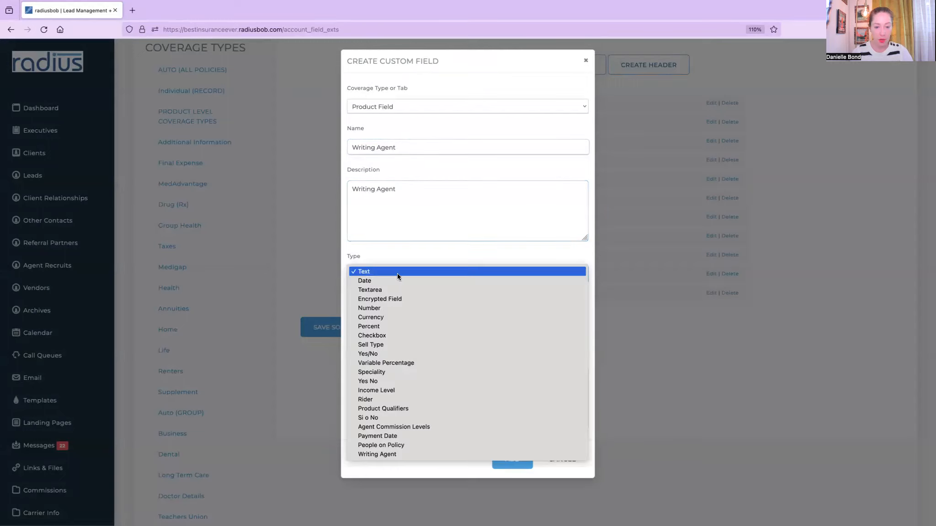
pyautogui.click(394, 454)
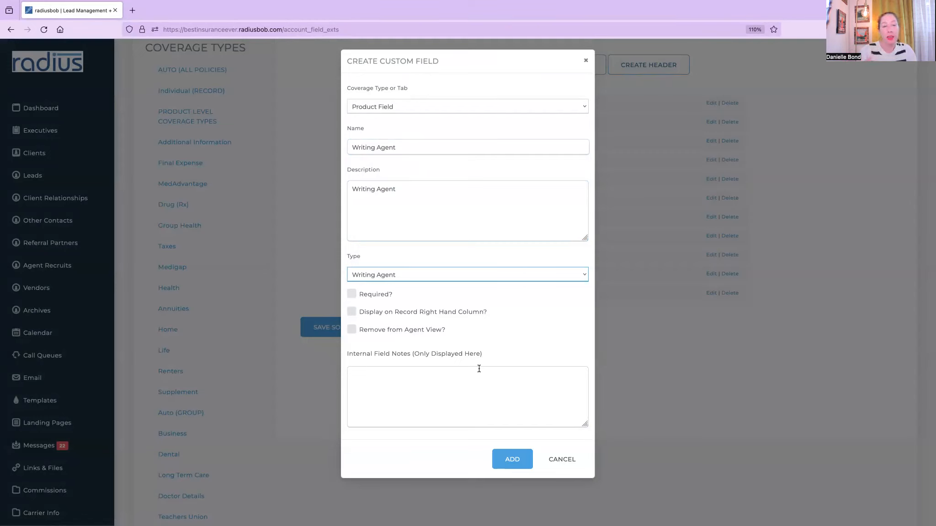
pyautogui.click(512, 457)
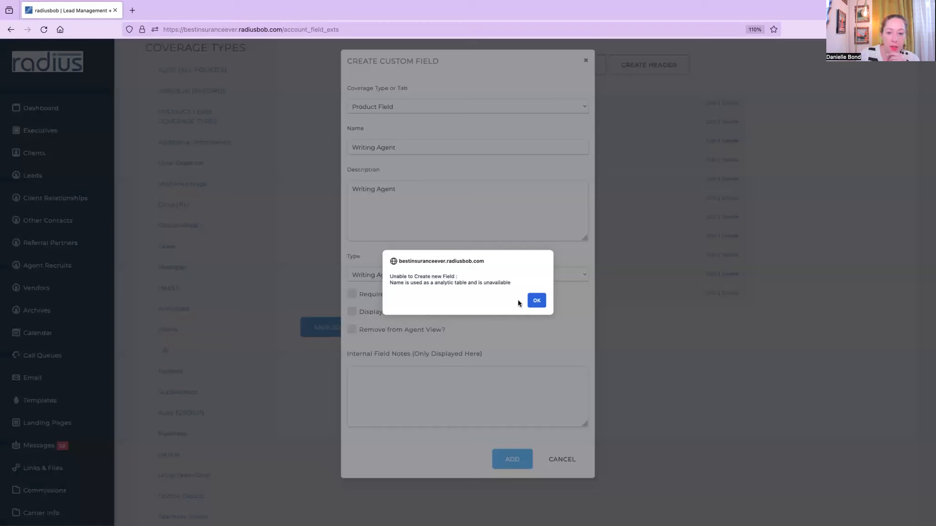
pyautogui.click(538, 301)
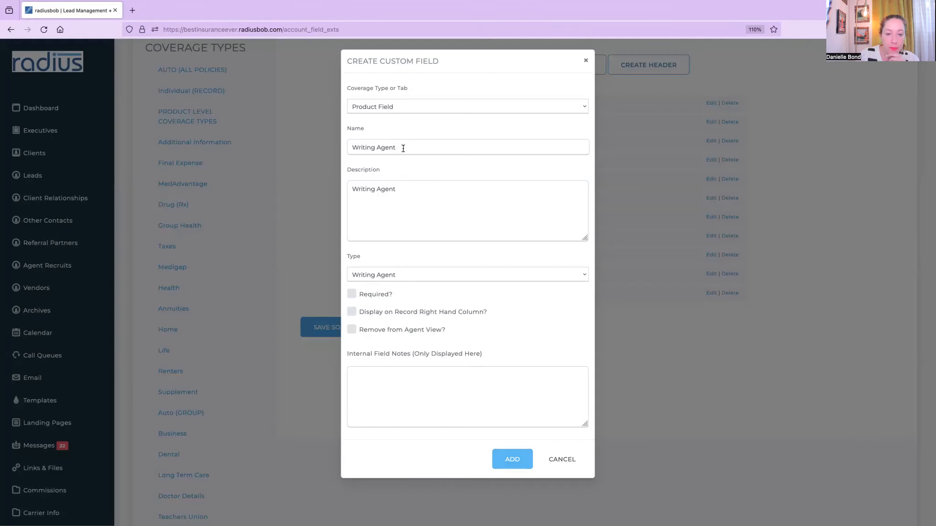
# - Change the field's name and description to Policy Writing Agent and add it
pyautogui.click(402, 148)
pyautogui.click(351, 147)
pyautogui.write('Polic')
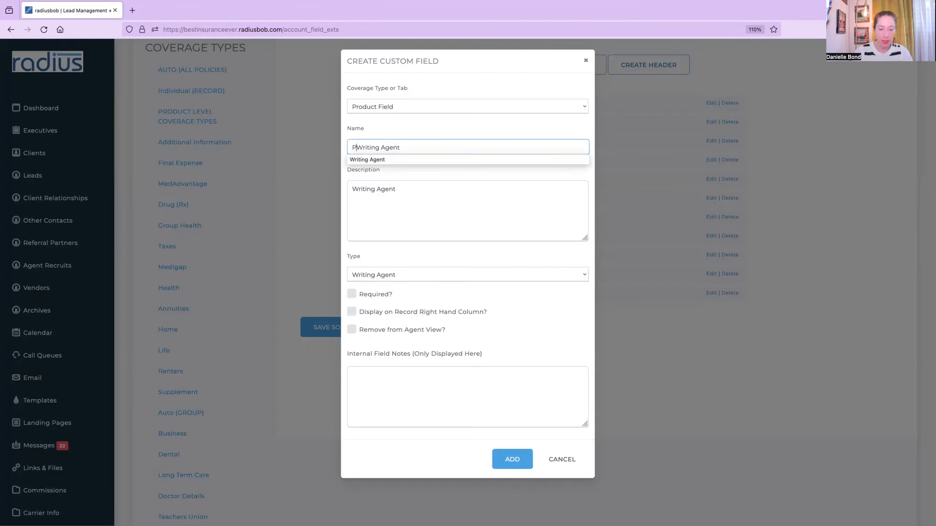
pyautogui.write('y')
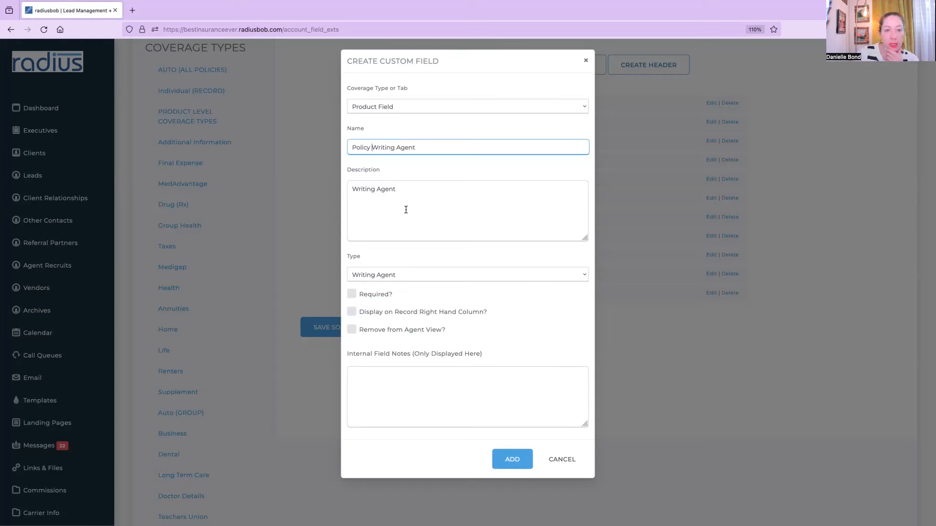
pyautogui.click(351, 189)
pyautogui.write('Polic')
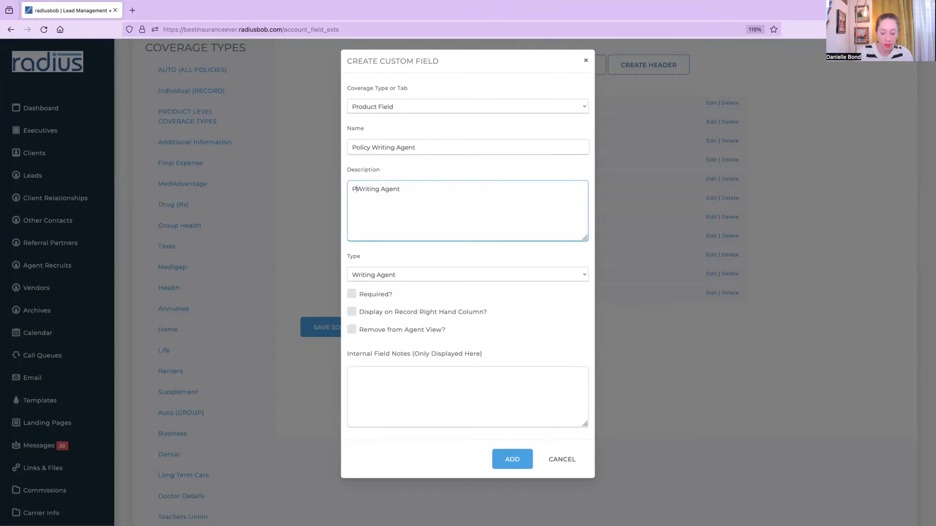
pyautogui.write('y')
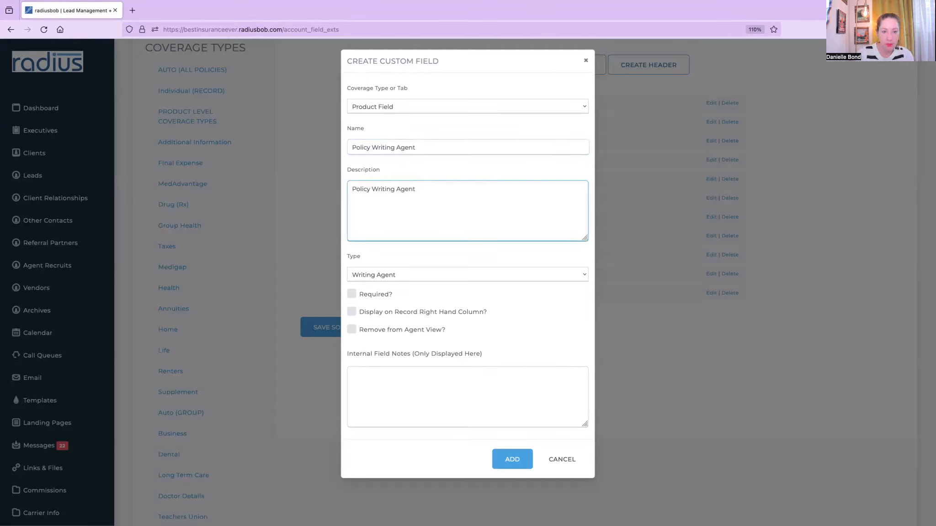
pyautogui.click(513, 460)
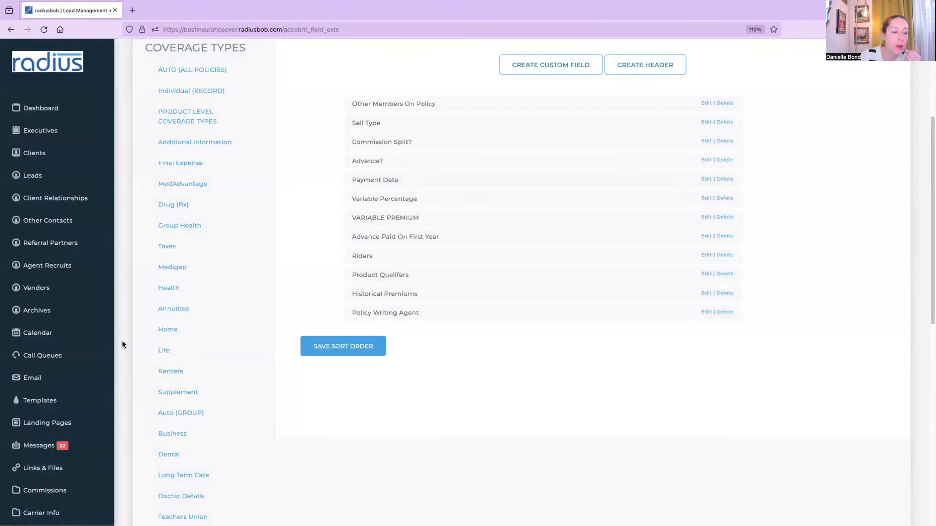
# - Go to the commission matrices in the Products, Commissions & Renewals settings and start a new matrix
pyautogui.scroll(-5, 107, 339)
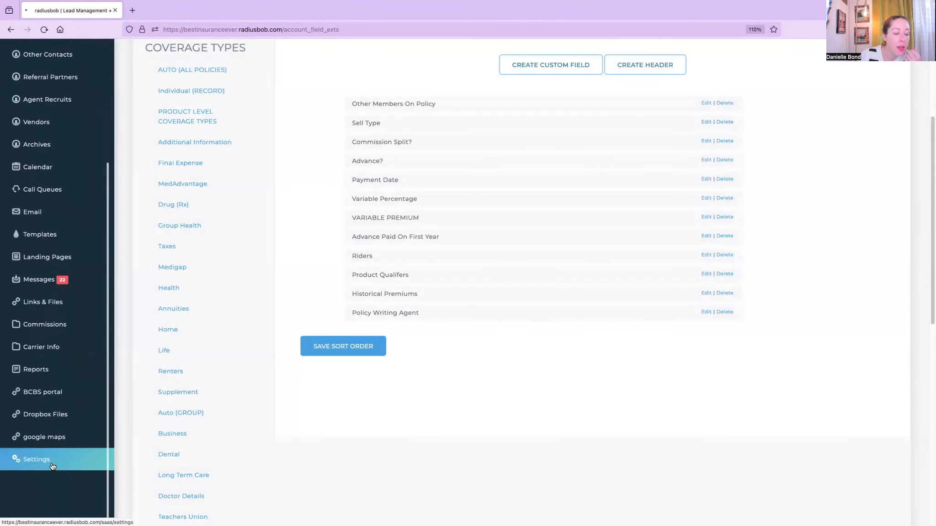
pyautogui.click(51, 461)
pyautogui.click(559, 348)
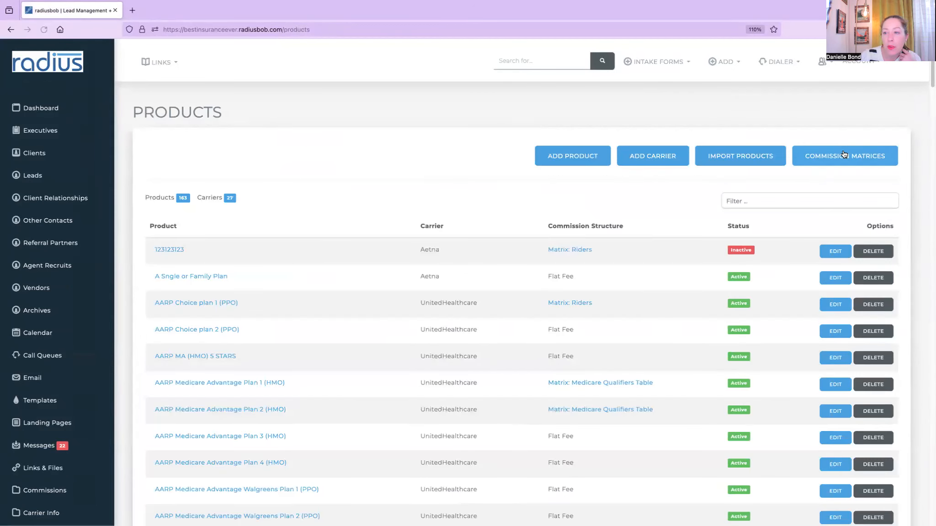
pyautogui.click(844, 155)
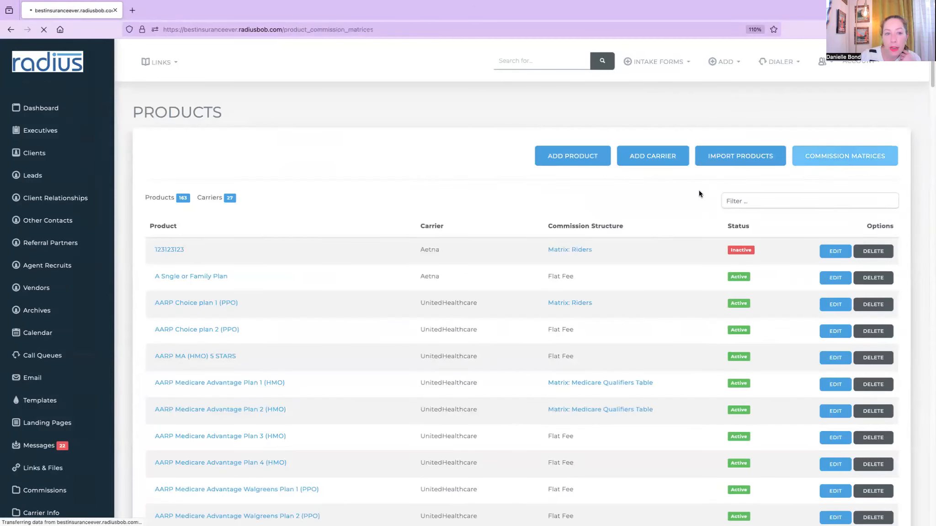
pyautogui.click(839, 153)
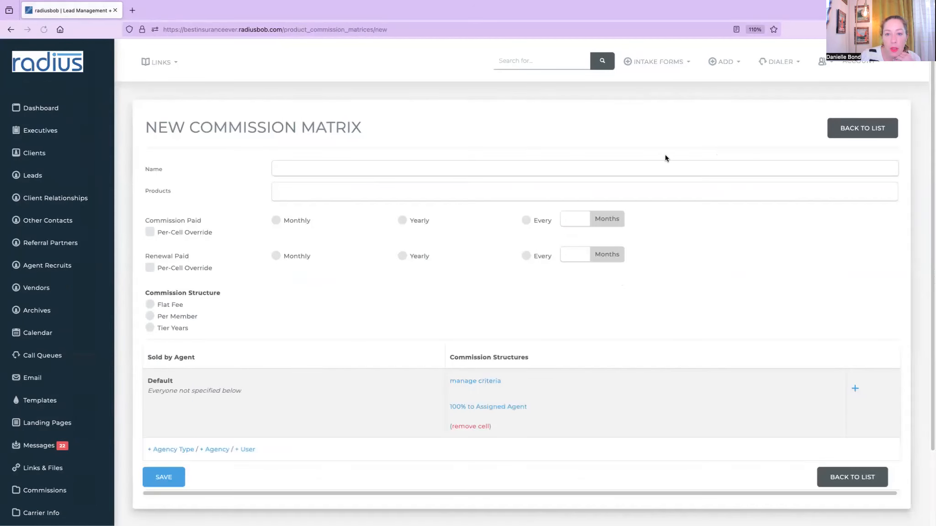
# - Draft a Custom Product Field criterion matching Policy Writing Agent to the first agent in the default cell, and remove it
pyautogui.click(473, 381)
pyautogui.click(473, 397)
pyautogui.click(481, 408)
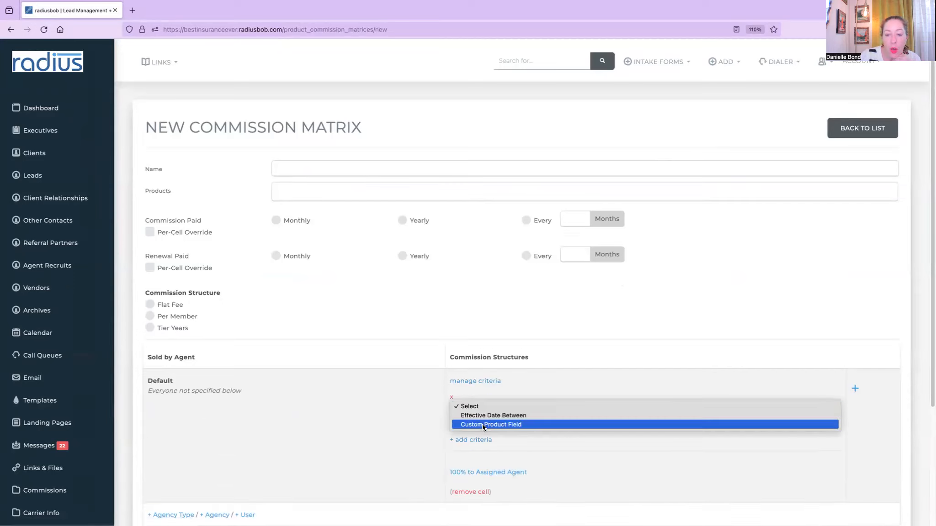
pyautogui.click(481, 425)
pyautogui.click(495, 430)
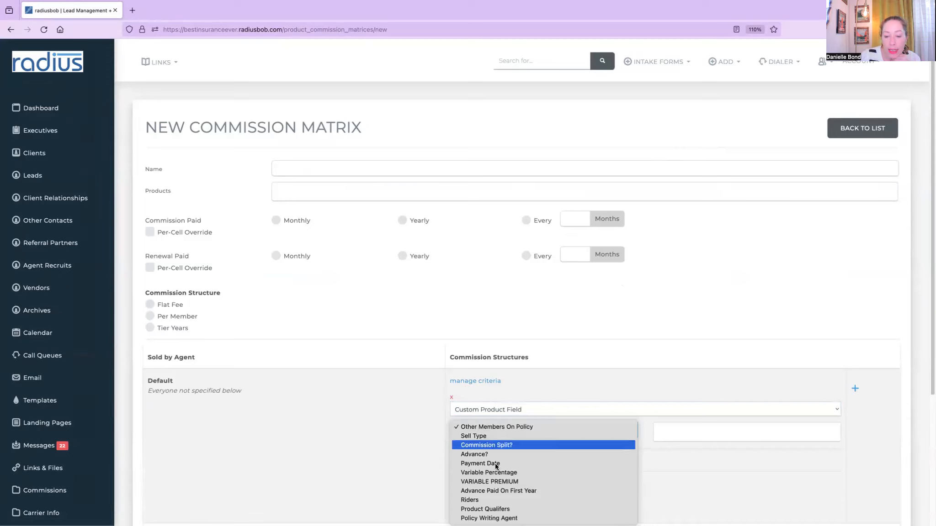
pyautogui.click(499, 520)
pyautogui.click(689, 432)
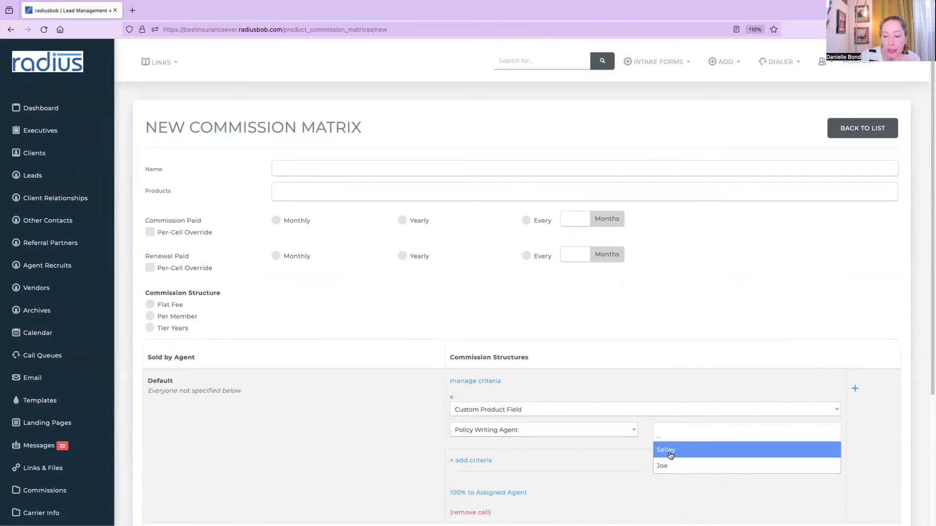
pyautogui.click(667, 452)
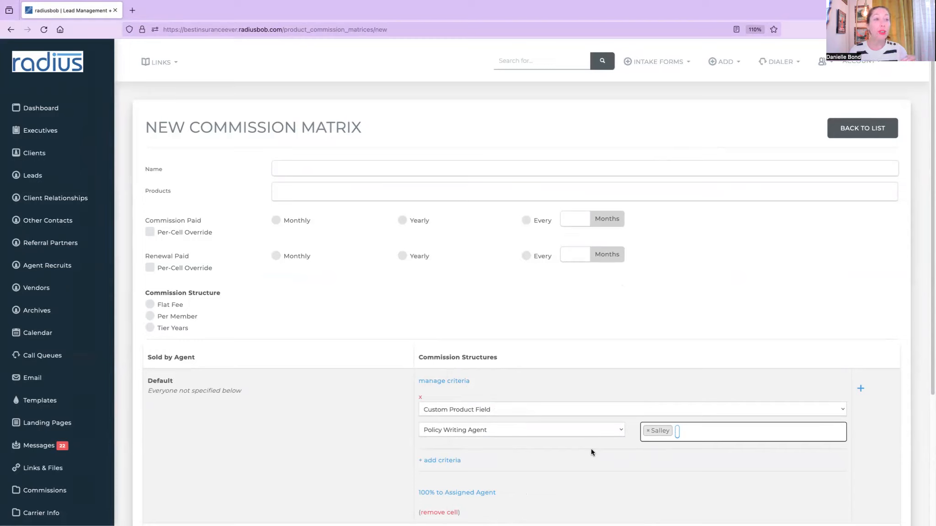
pyautogui.click(420, 396)
# - Name the matrix MAPD and assign AARP Choice plan 2 (PPO) and AARP Medicare Advantage Plan 3 (HMO) to it
pyautogui.click(379, 170)
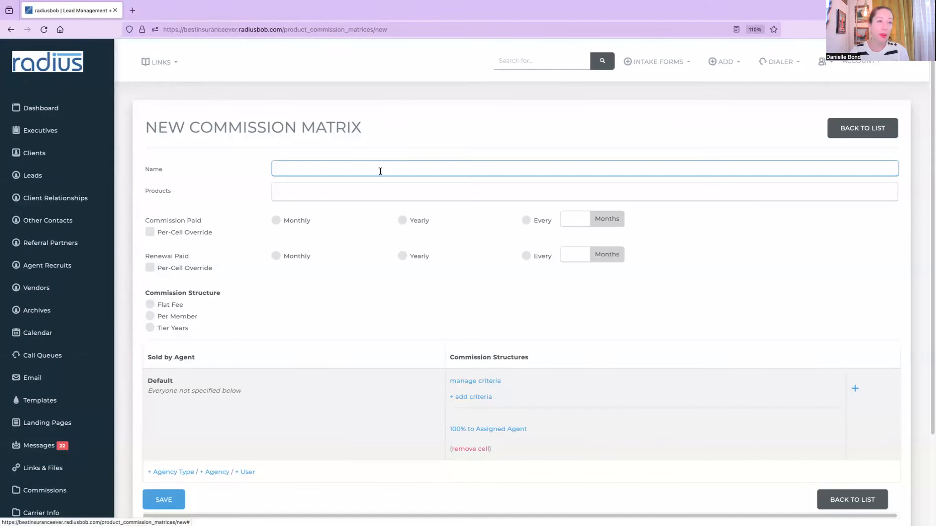
pyautogui.write('MAPD')
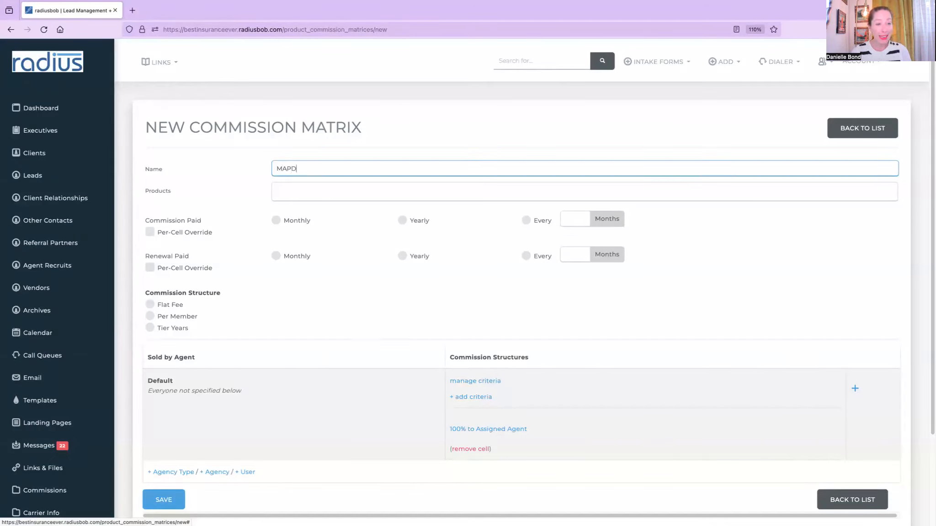
pyautogui.click(329, 186)
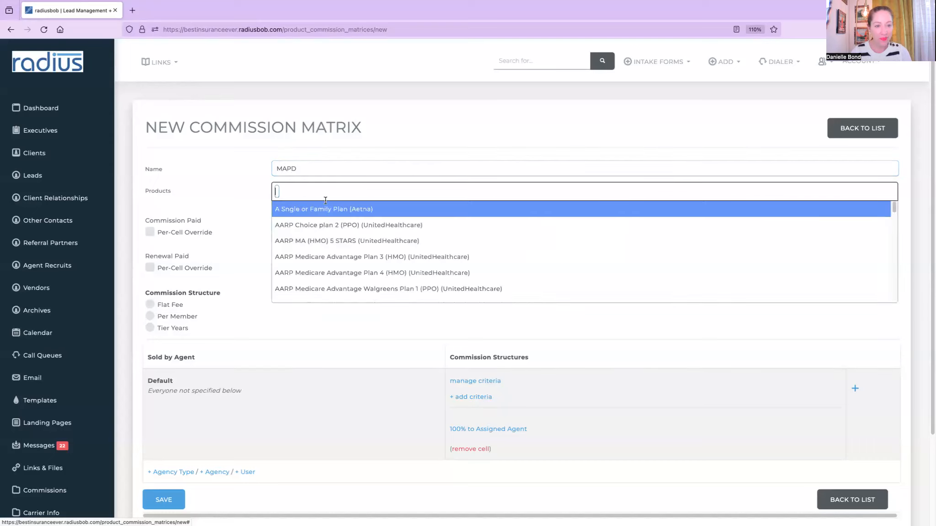
pyautogui.click(323, 225)
pyautogui.click(400, 185)
pyautogui.click(418, 254)
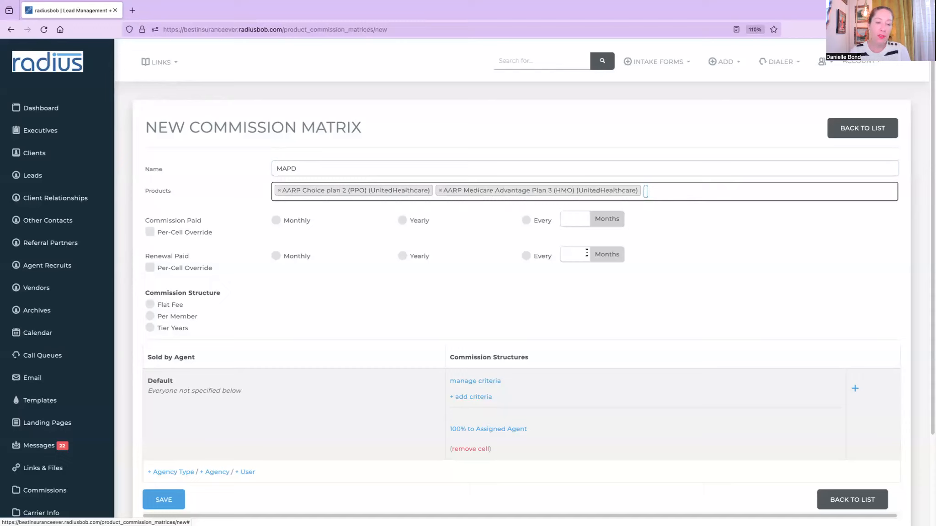
# - Set commissions and renewals to monthly payment and use the Tier Years structure with Prorate First Year and Flat Commissions enabled
pyautogui.click(276, 220)
pyautogui.click(276, 256)
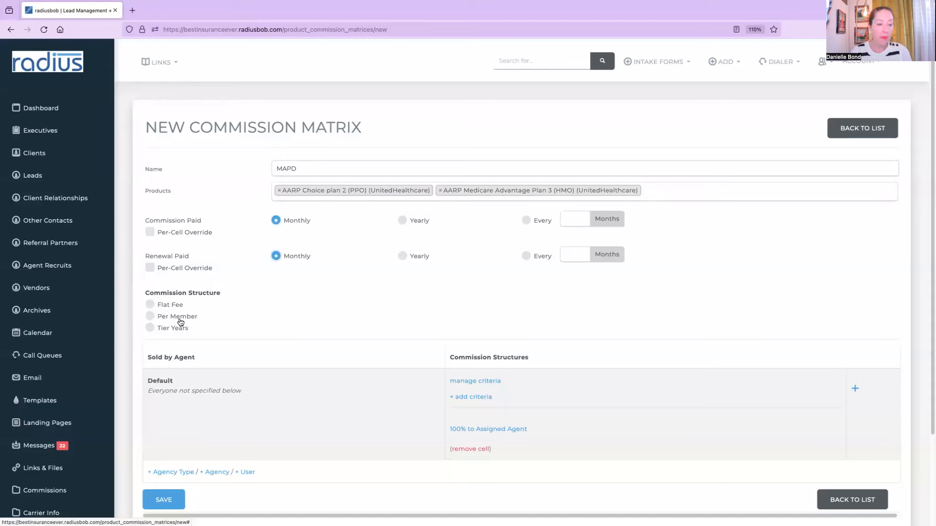
pyautogui.click(176, 306)
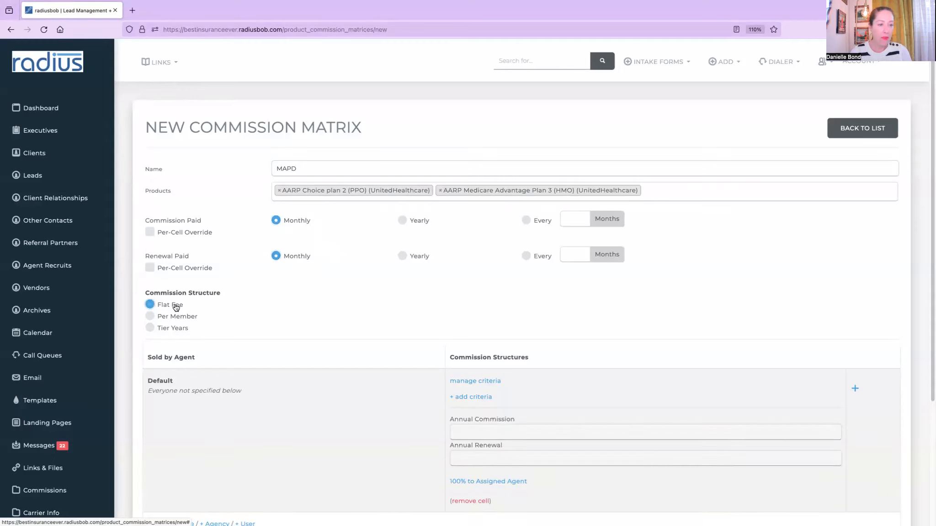
pyautogui.click(180, 330)
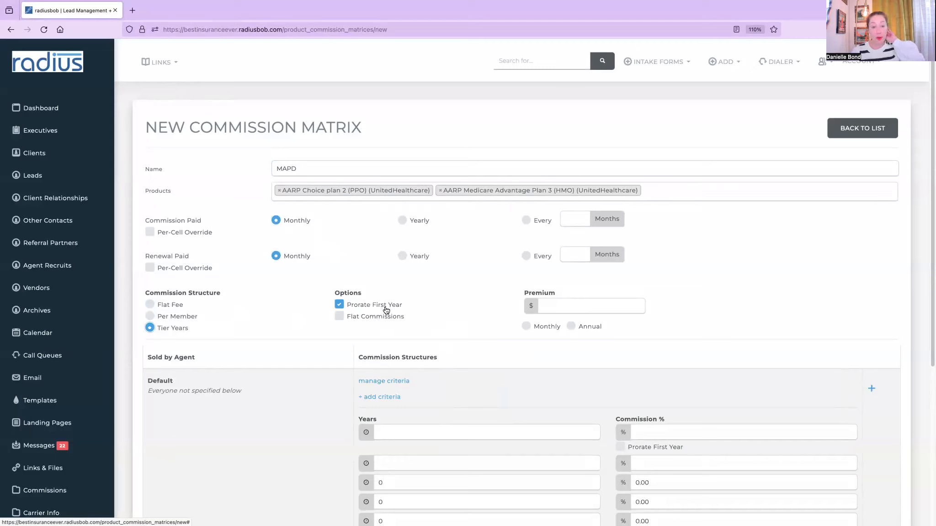
pyautogui.click(377, 317)
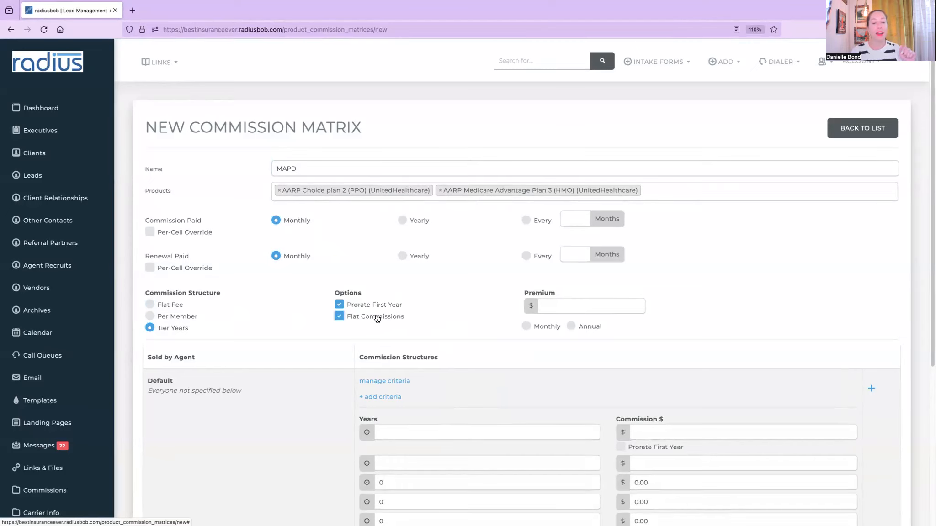
# - Set the matrix premium to $200 monthly
pyautogui.click(570, 306)
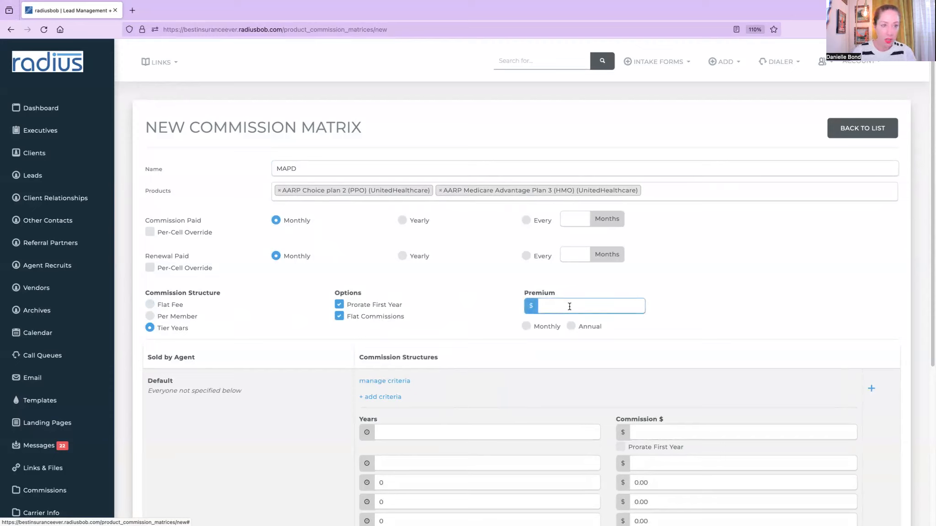
pyautogui.write('200')
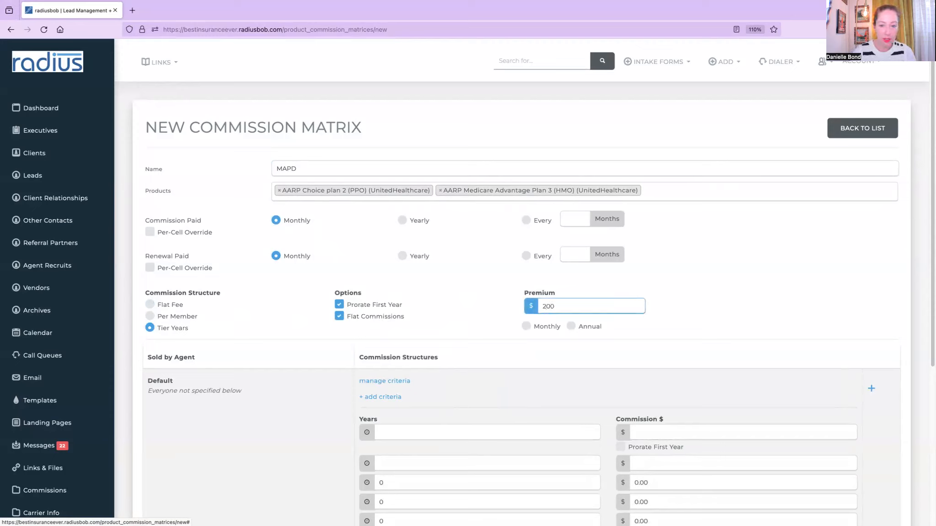
pyautogui.click(543, 331)
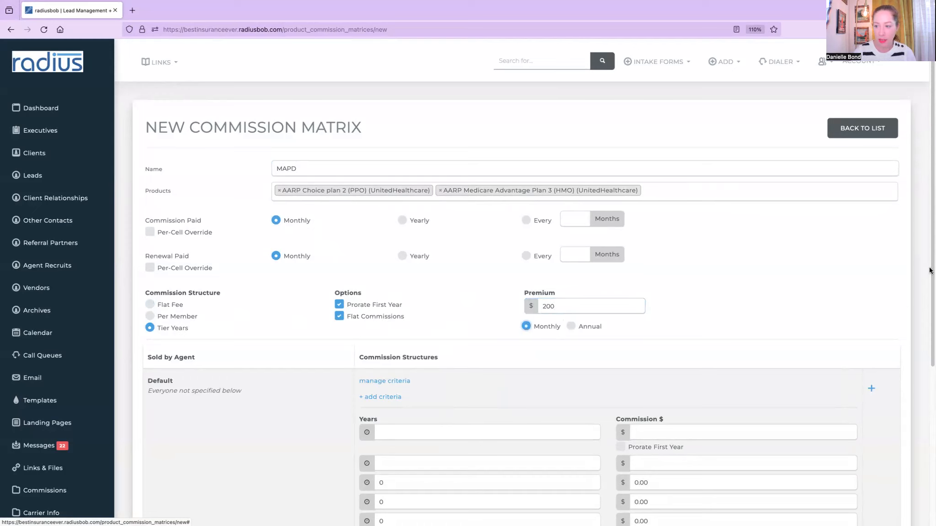
# - Add an Effective Date Between criterion to the default cell, covering 01/01/2024 to 12/31/2024
pyautogui.scroll(-2, 920, 311)
pyautogui.scroll(-3, 921, 311)
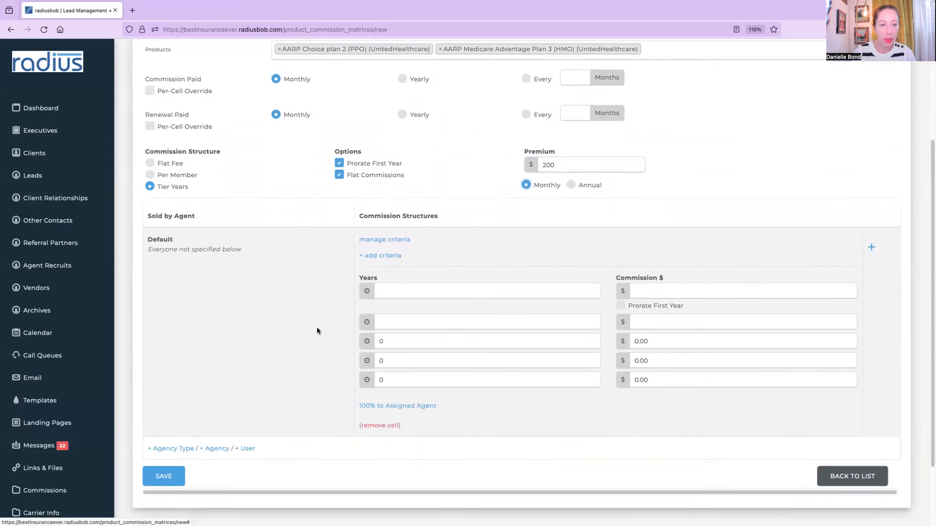
pyautogui.click(404, 239)
pyautogui.click(404, 239)
pyautogui.click(382, 255)
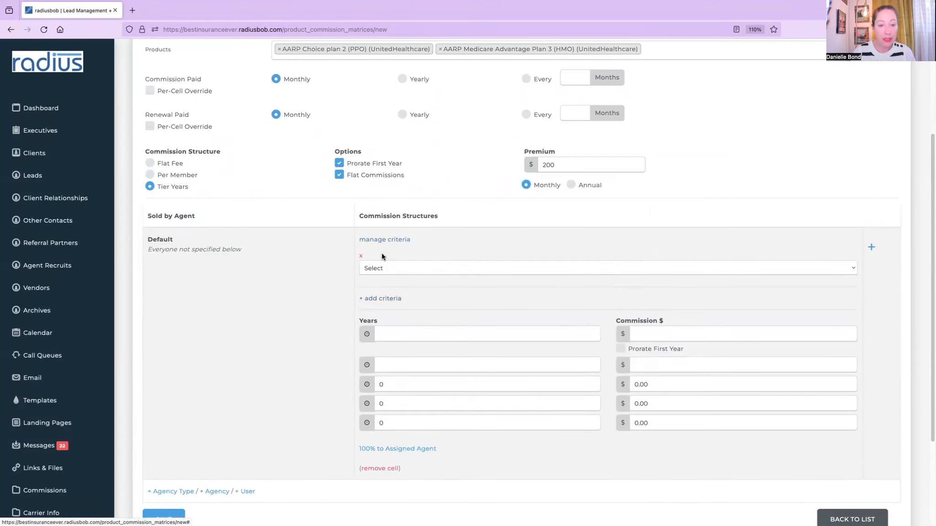
pyautogui.click(388, 266)
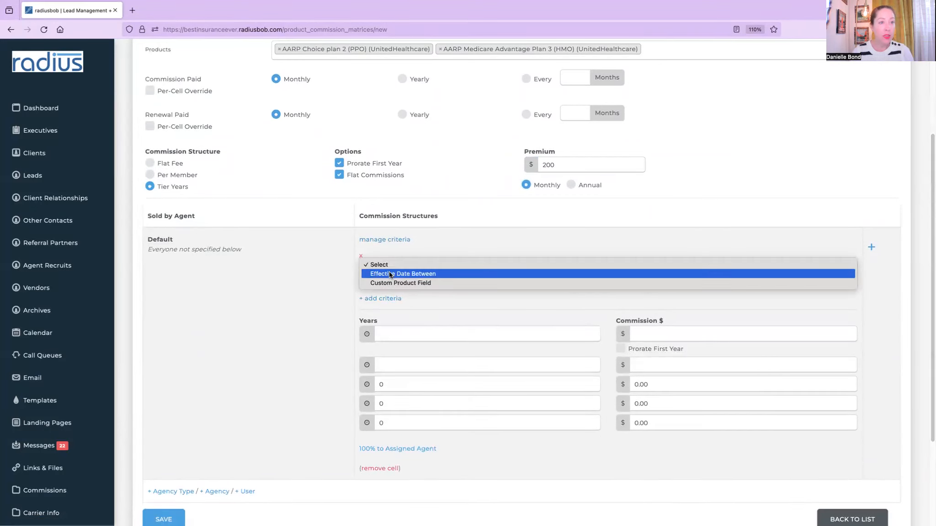
pyautogui.click(388, 273)
pyautogui.click(388, 287)
pyautogui.write('1/1/2024')
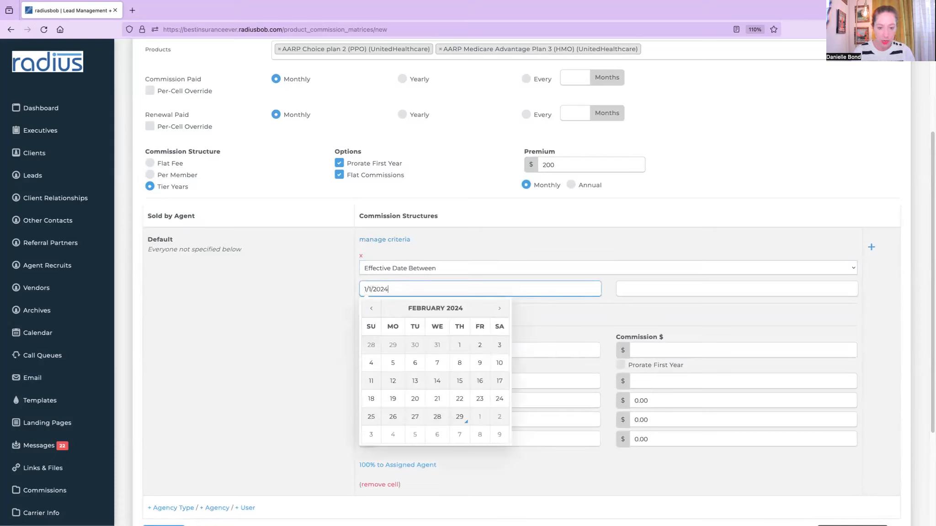
pyautogui.press('Tab')
pyautogui.write('12/31/2024')
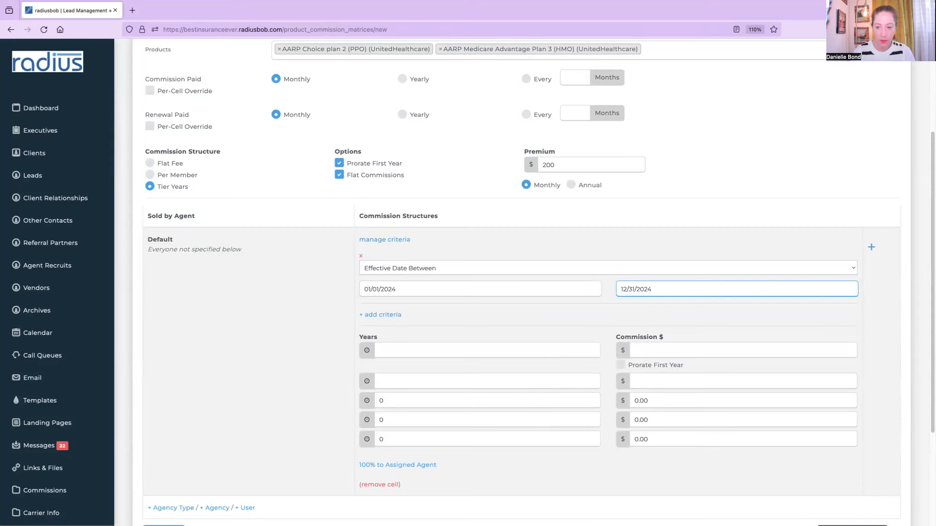
# - Add a second criterion to the default cell matching the custom product field Sell Type to New To Medicare
pyautogui.click(397, 315)
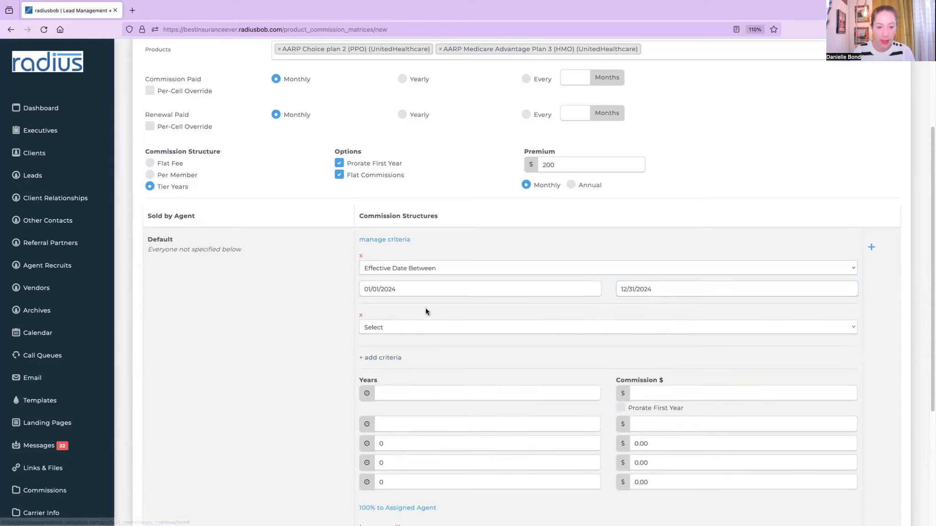
pyautogui.click(400, 322)
pyautogui.click(401, 343)
pyautogui.click(407, 349)
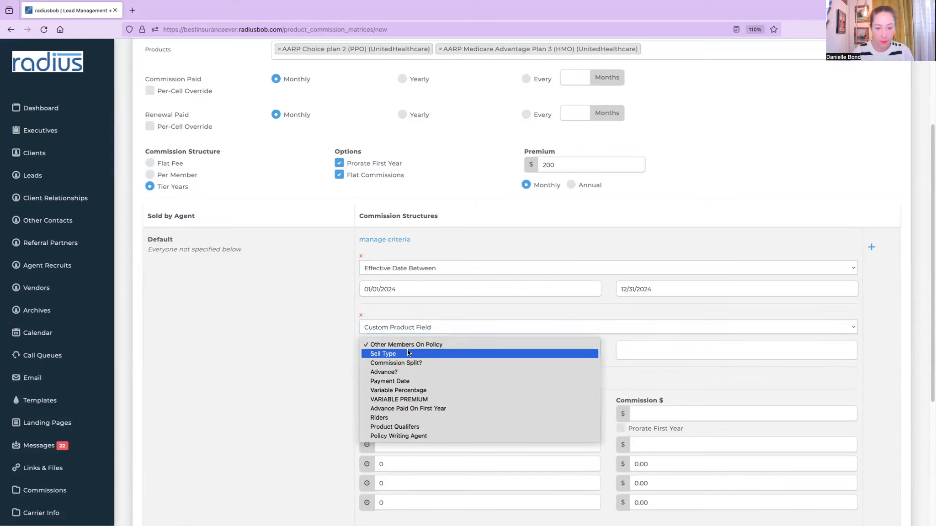
pyautogui.click(407, 350)
pyautogui.click(632, 352)
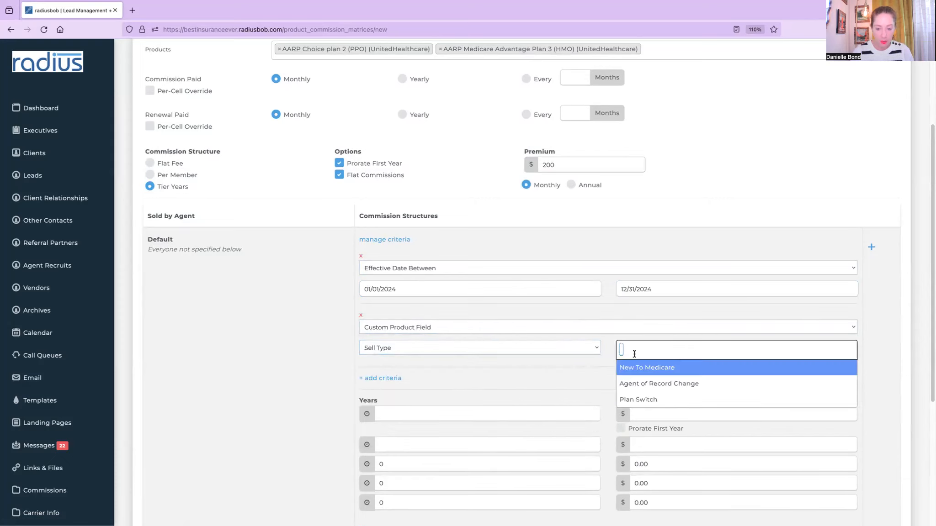
pyautogui.click(638, 367)
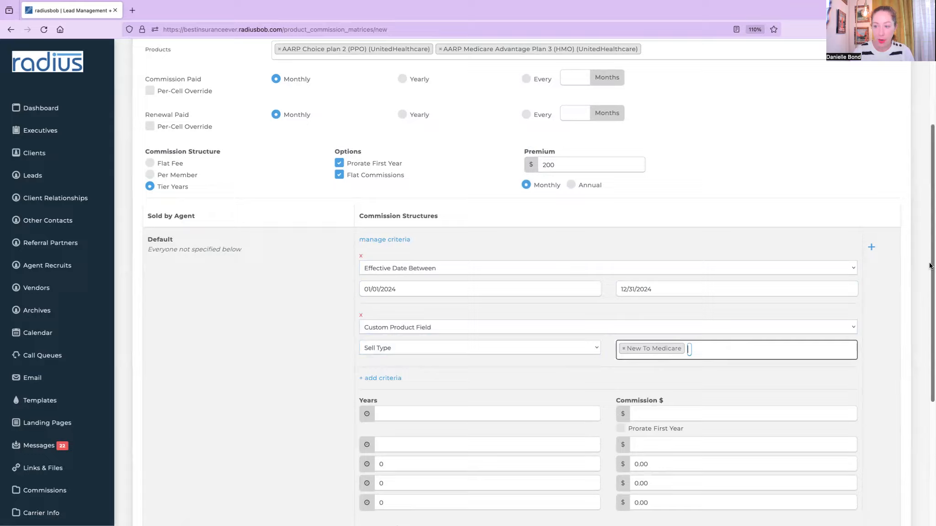
# - Fill in the cell's commission tiers: 1 year at $611 with the first year prorated, followed by 50 years at $301
pyautogui.scroll(-5, 903, 292)
pyautogui.click(523, 304)
pyautogui.write('1')
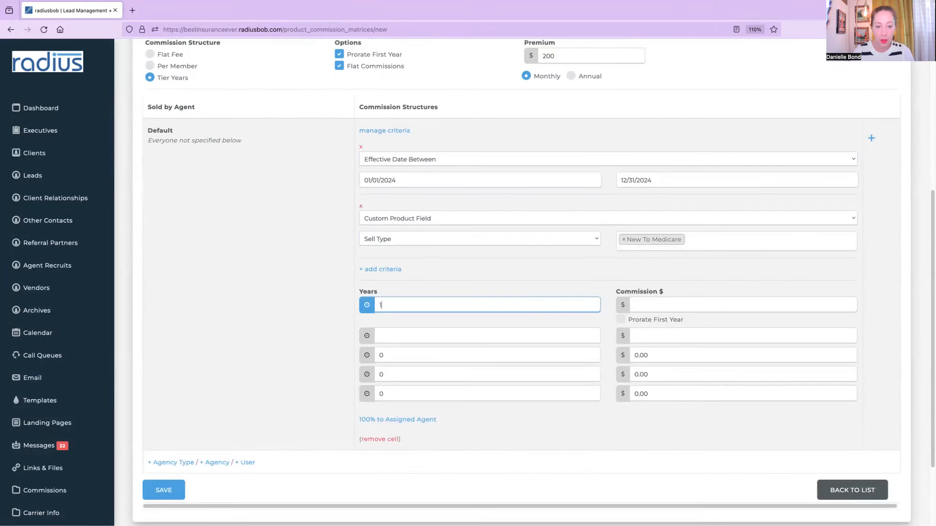
pyautogui.click(659, 310)
pyautogui.write('611')
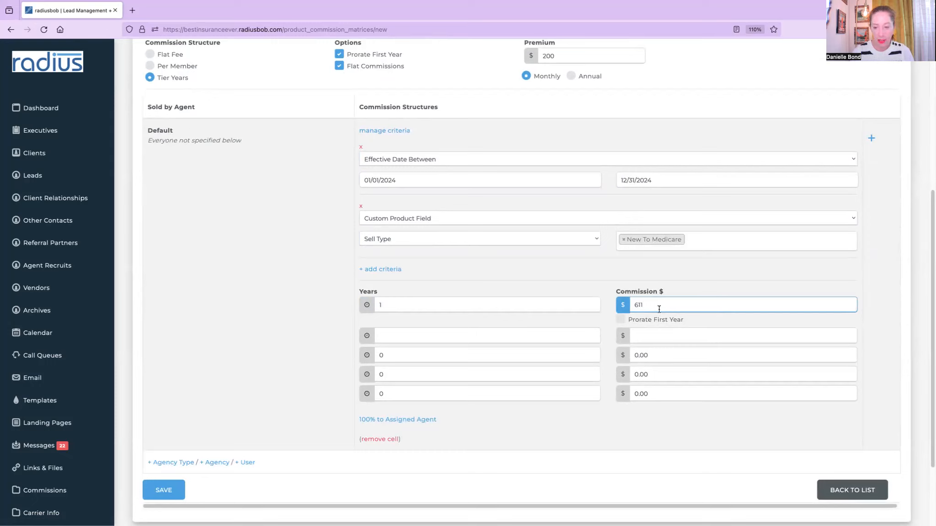
pyautogui.click(621, 321)
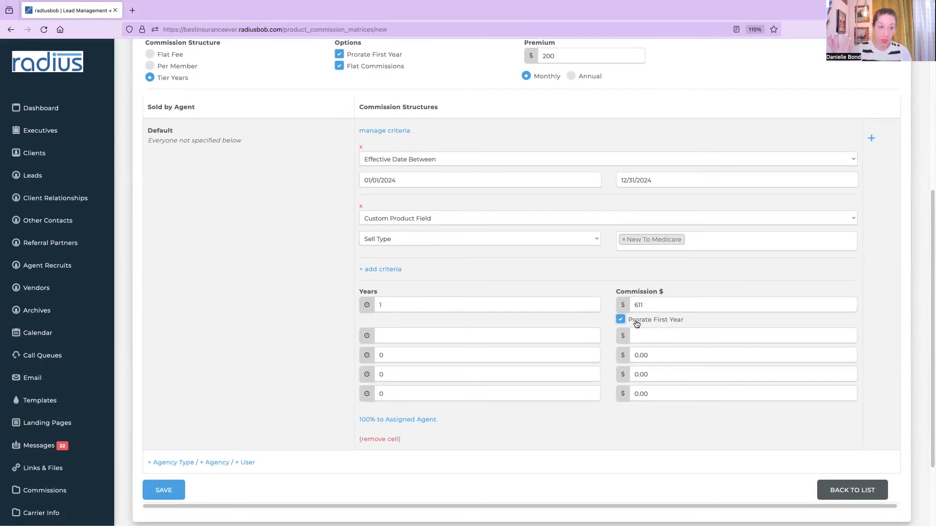
pyautogui.click(446, 335)
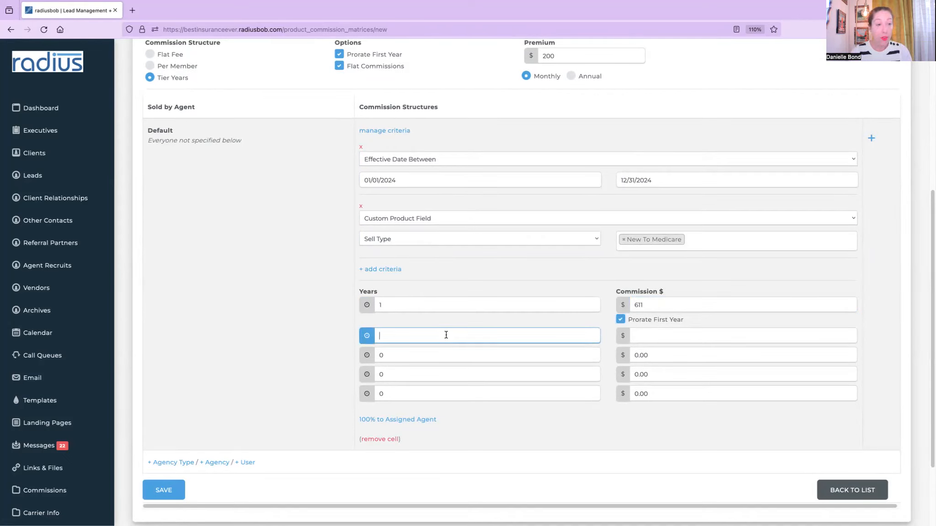
pyautogui.write('50')
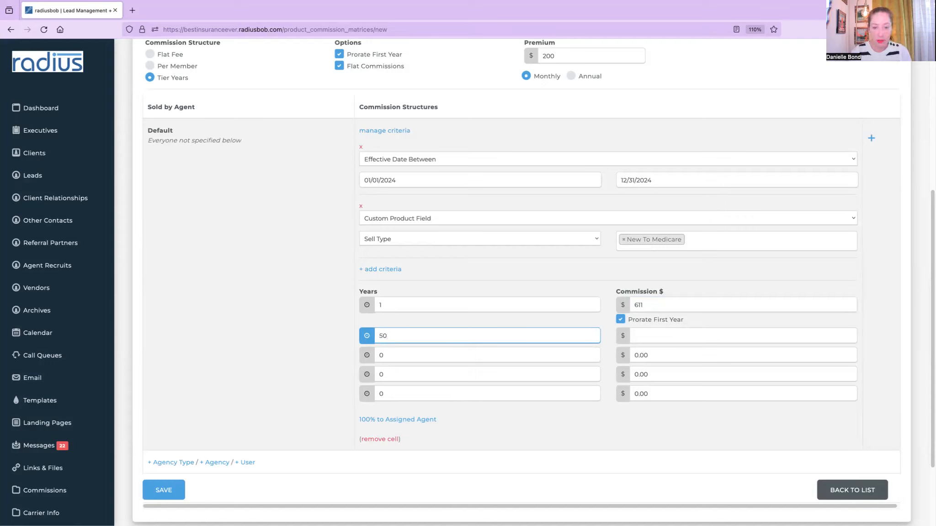
pyautogui.click(657, 334)
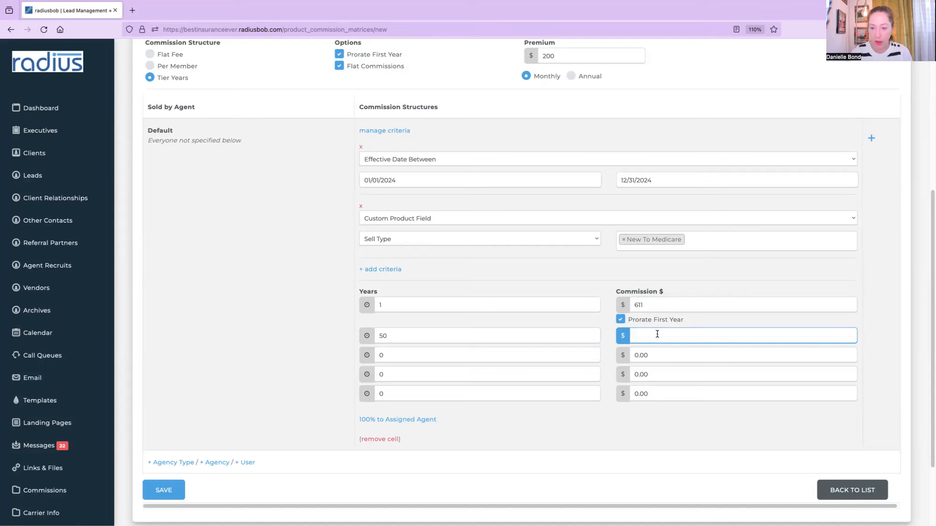
pyautogui.write('301')
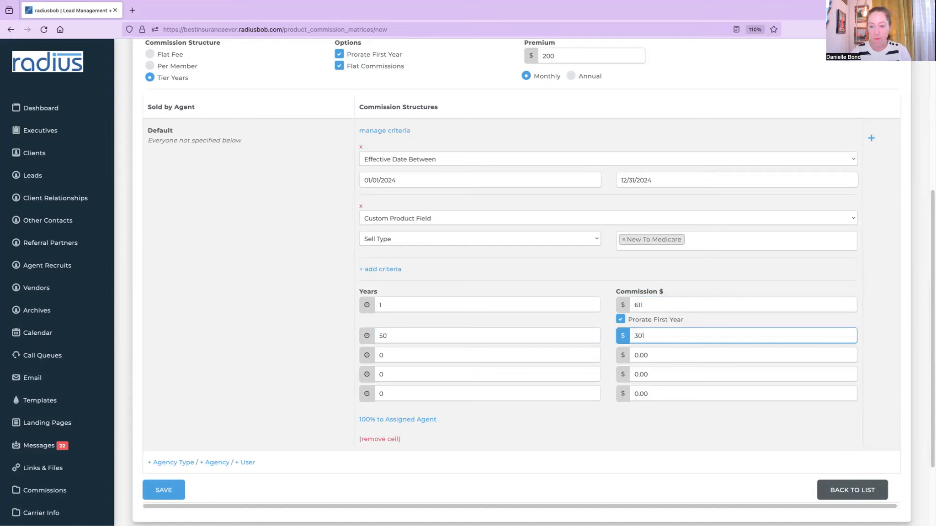
# - Edit the cell's commission split and add the Assigned Agent with 80% for the first year and 50% for renewals
pyautogui.click(423, 420)
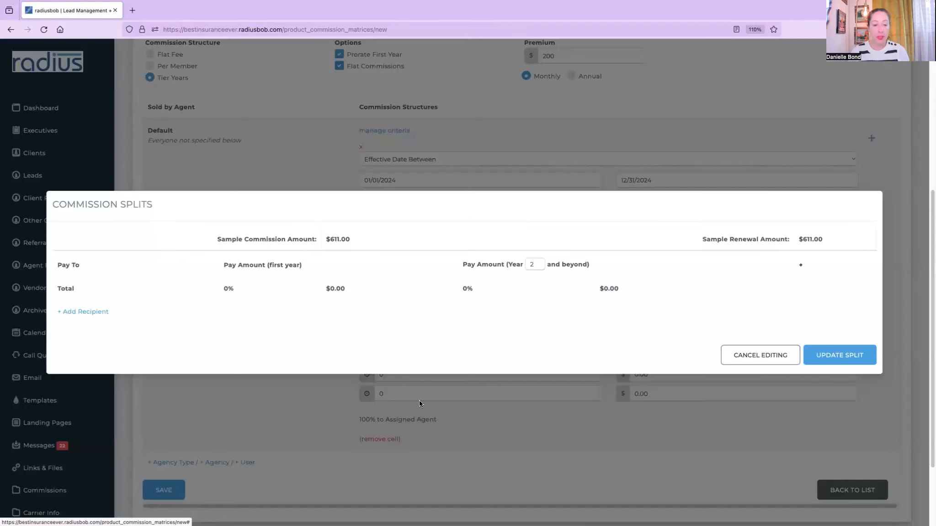
pyautogui.click(94, 311)
pyautogui.click(126, 265)
pyautogui.click(119, 312)
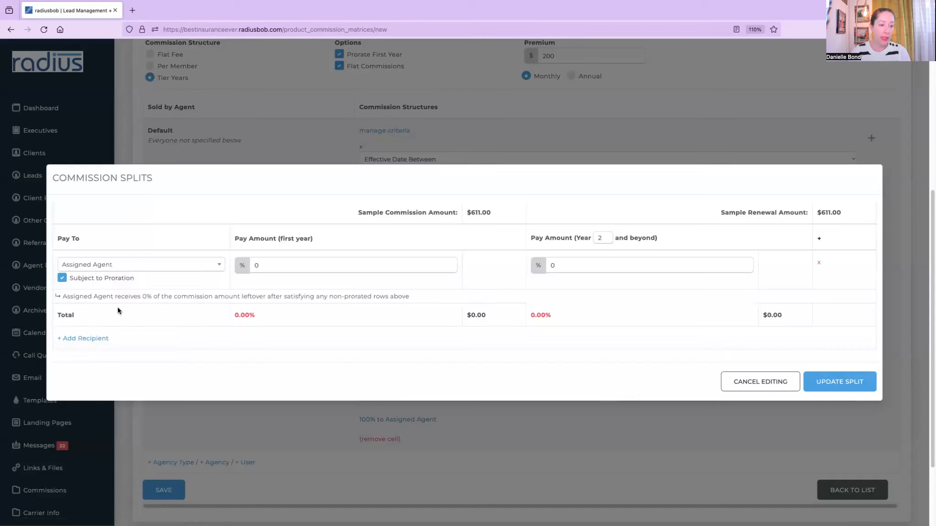
pyautogui.click(318, 271)
pyautogui.write('80')
pyautogui.press('Tab')
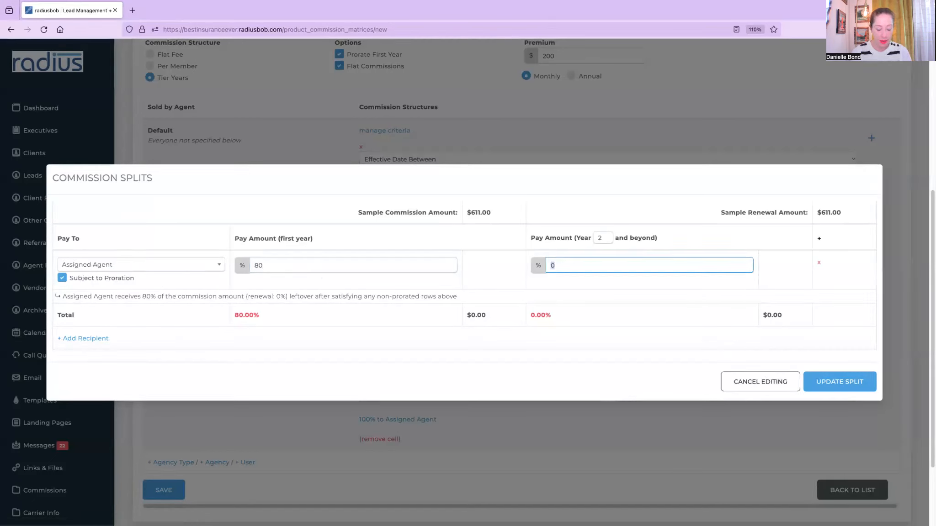
pyautogui.write('50')
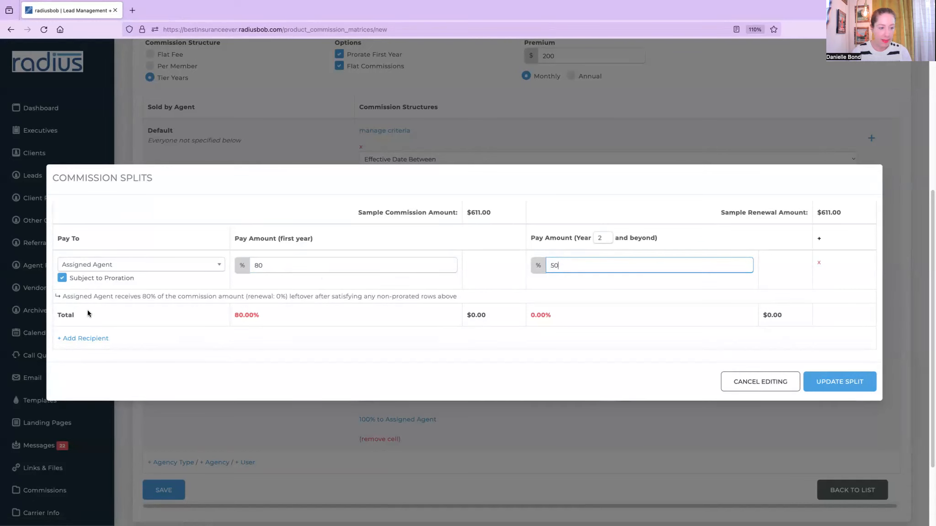
# - Add the Assigned Agent's Upline Agency to the split with 20% first year and 50% renewal, and update the split
pyautogui.click(85, 338)
pyautogui.click(114, 292)
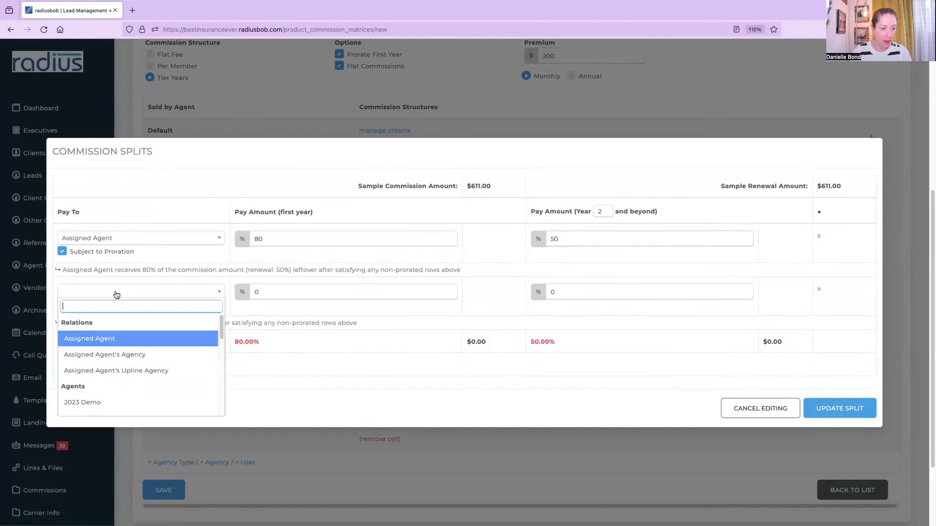
pyautogui.click(107, 369)
pyautogui.click(333, 291)
pyautogui.write('20')
pyautogui.press('Tab')
pyautogui.write('50')
pyautogui.click(868, 407)
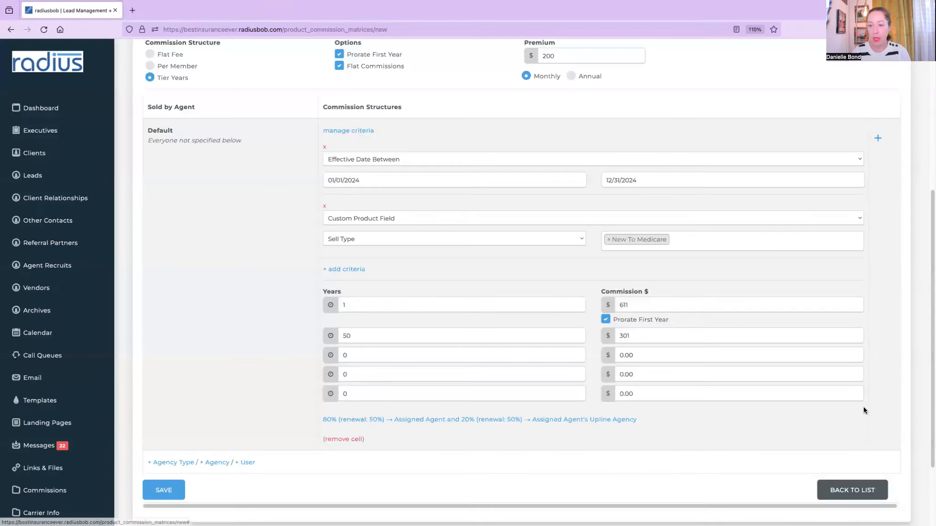
# - Add a second cell to the default row with an Effective Date Between criterion from 01/01/2025 to 12/31/2025
pyautogui.click(878, 137)
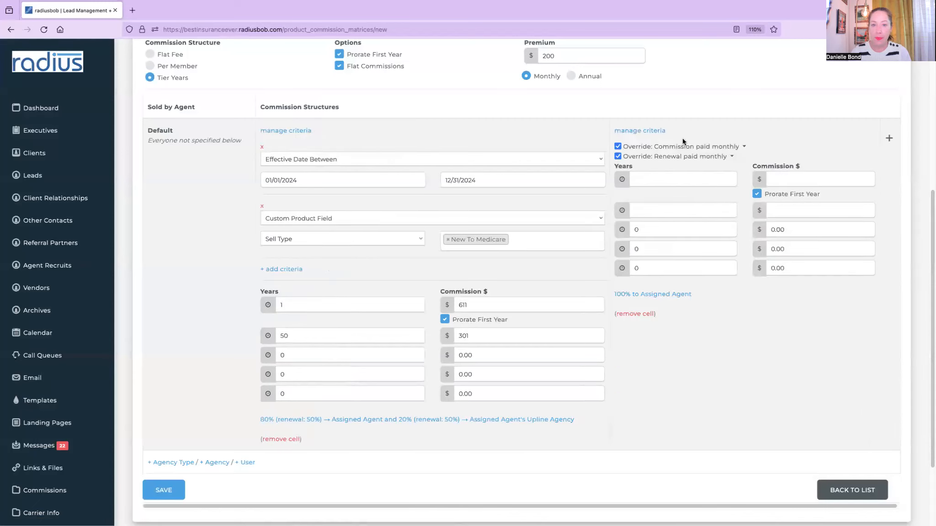
pyautogui.click(646, 131)
pyautogui.click(646, 146)
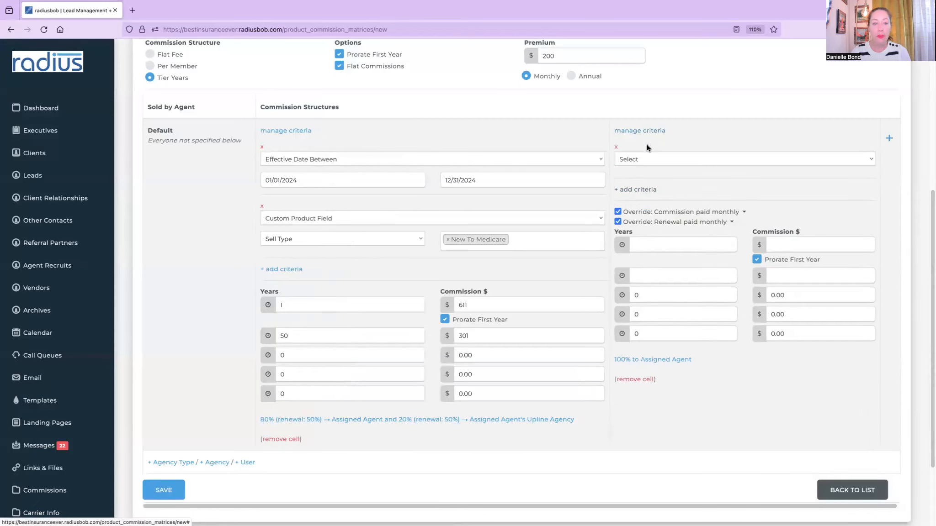
pyautogui.click(644, 156)
pyautogui.click(644, 165)
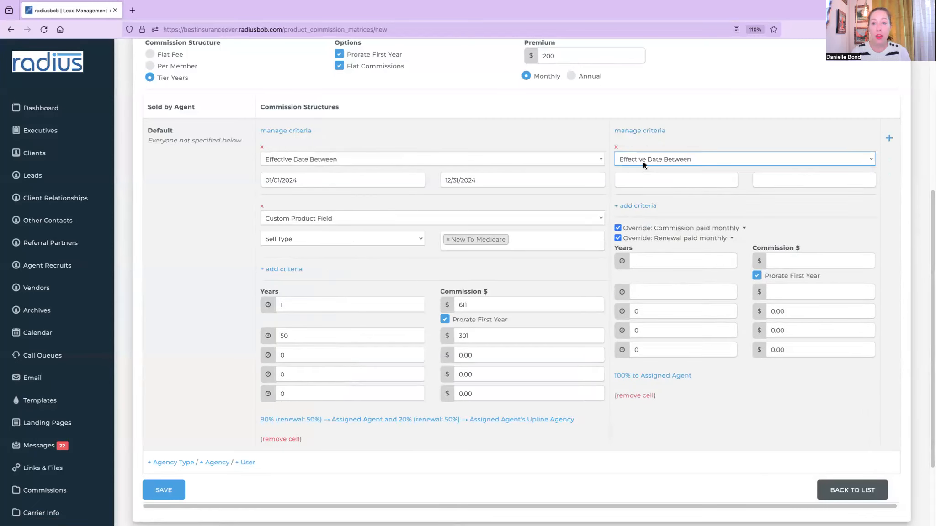
pyautogui.click(643, 178)
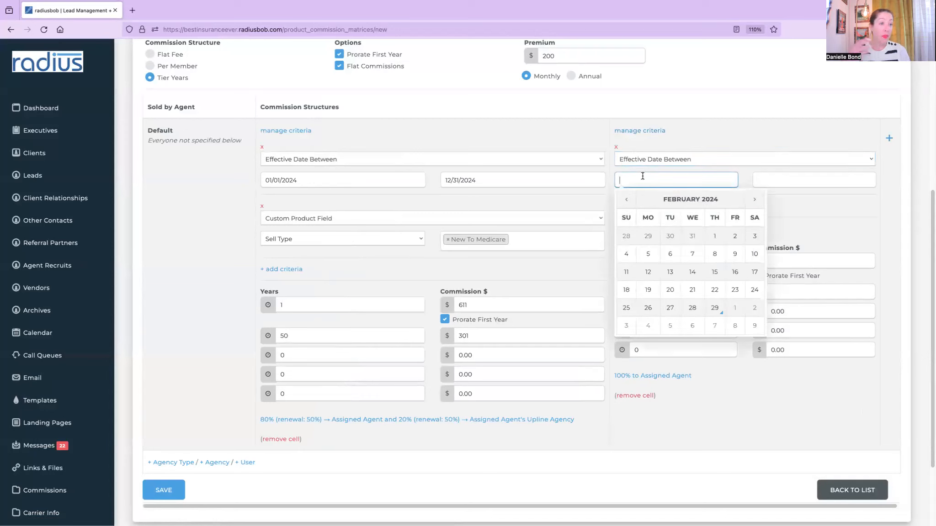
pyautogui.write('/2')
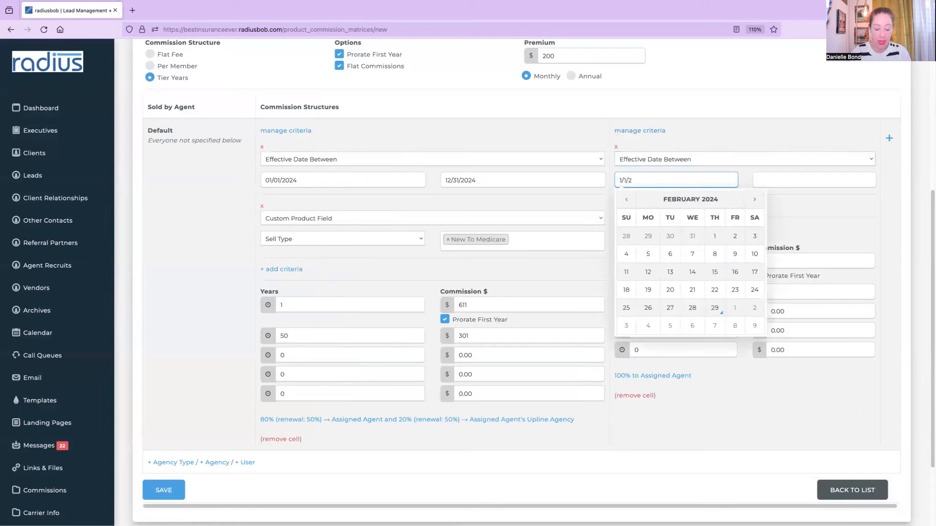
pyautogui.write('025')
pyautogui.press('Tab')
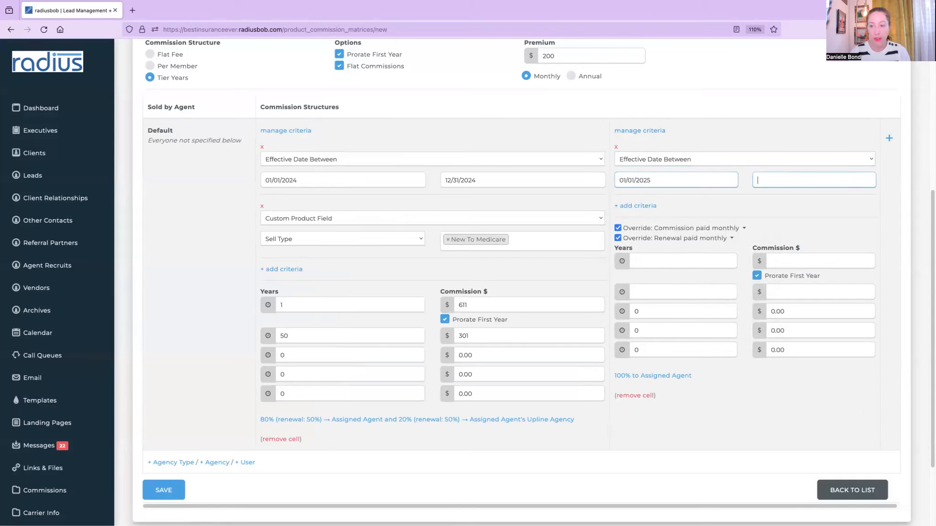
pyautogui.write('1/')
pyautogui.write('2/31/202')
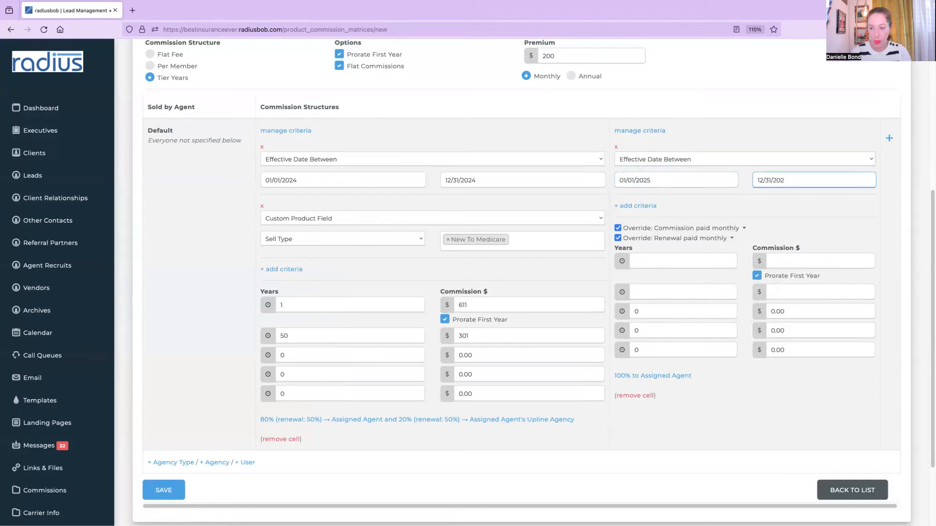
pyautogui.write('5')
# - Add a second criterion to the 2025 cell matching the custom product field Sell Type to New To Medicare
pyautogui.click(639, 206)
pyautogui.click(641, 217)
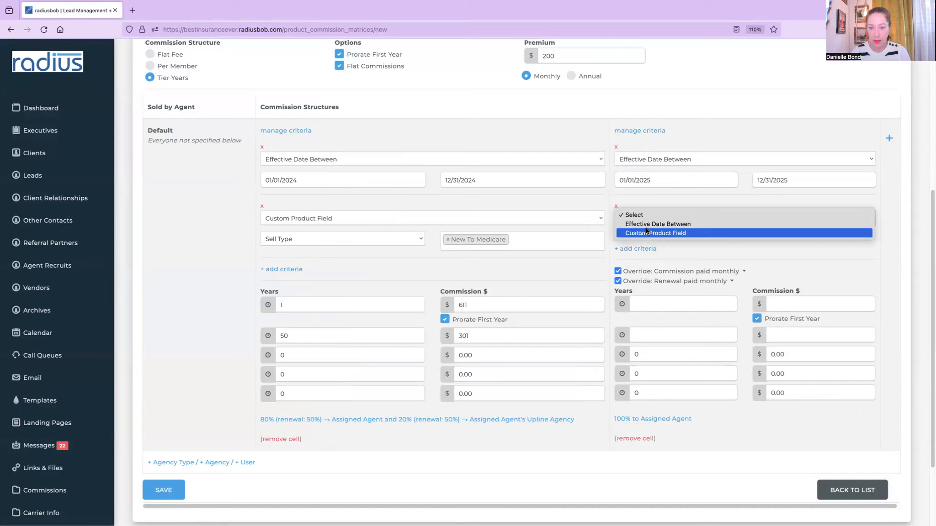
pyautogui.click(647, 234)
pyautogui.click(714, 241)
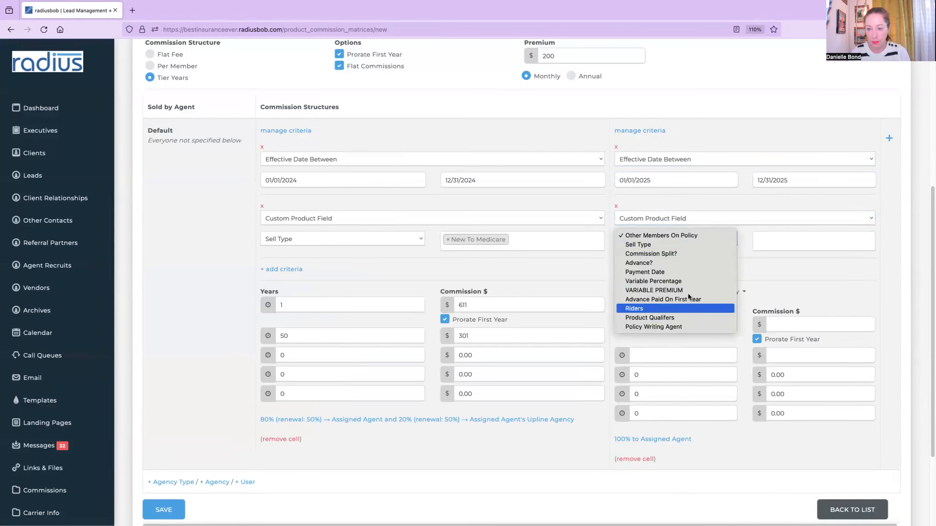
pyautogui.click(688, 246)
pyautogui.click(779, 238)
pyautogui.write('new')
pyautogui.click(787, 259)
# - Fill in the 2025 cell's commission tiers: 1 year at $650, followed by 50 years at $350
pyautogui.click(661, 322)
pyautogui.write('1')
pyautogui.click(786, 327)
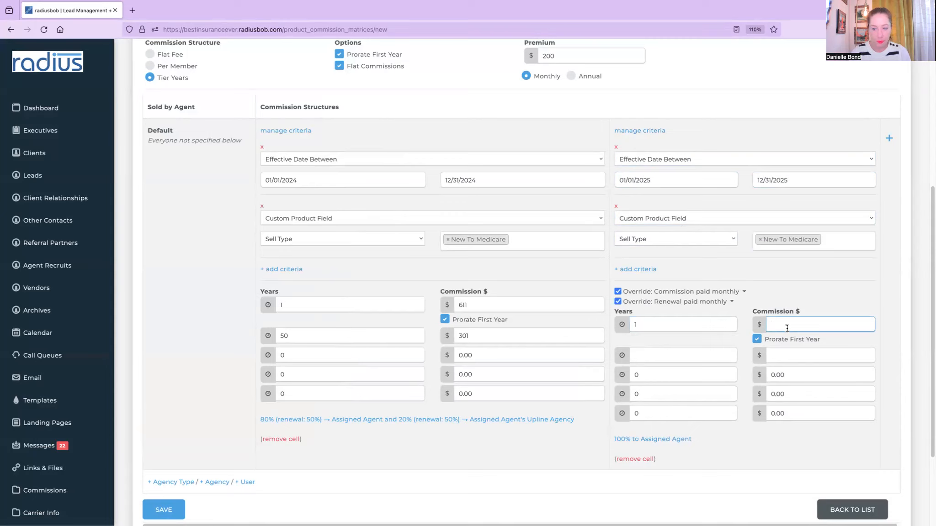
pyautogui.write('650')
pyautogui.click(673, 356)
pyautogui.write('50')
pyautogui.press('Tab')
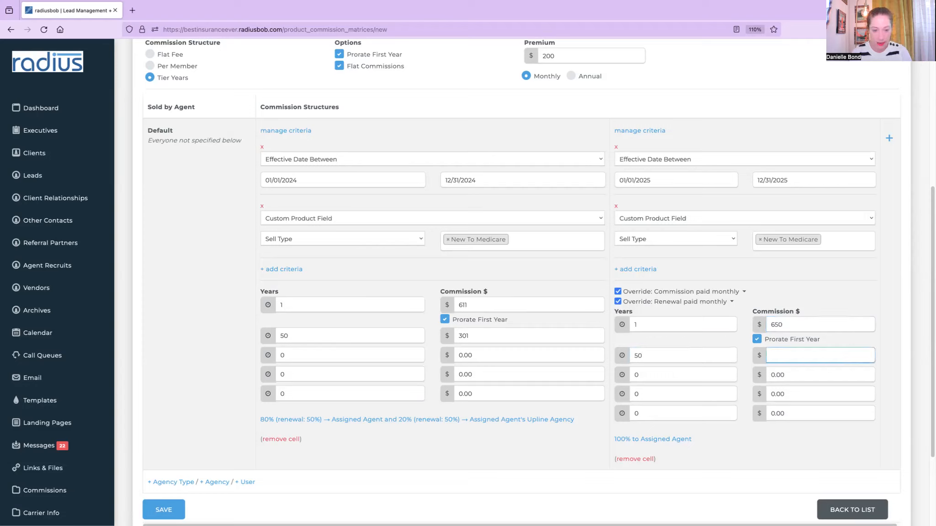
pyautogui.write('350')
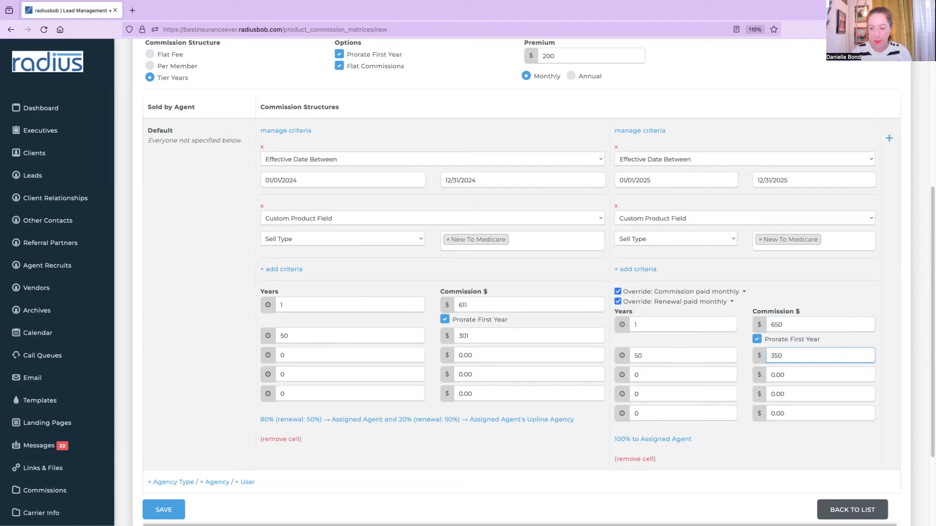
# - Add a third cell to the default row with an Effective Date Between criterion from 01/01/2024 to 12/31/2024
pyautogui.click(889, 138)
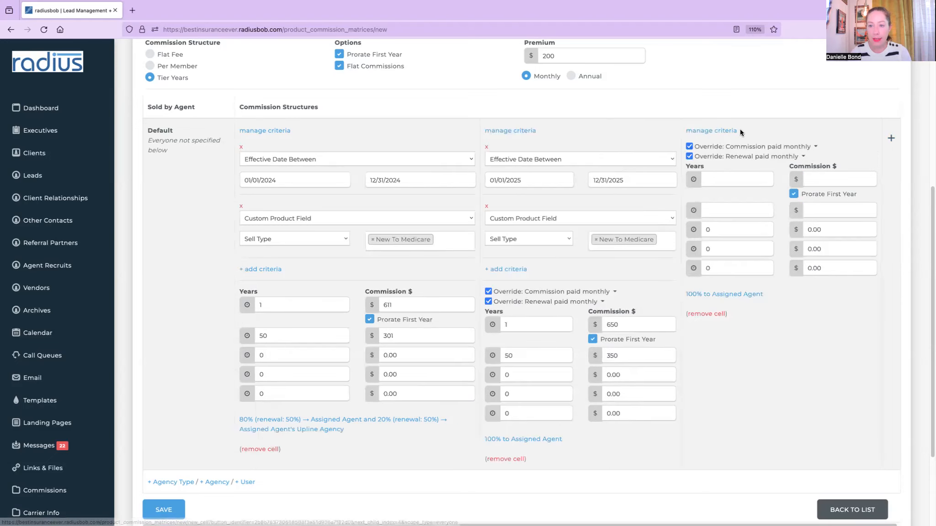
pyautogui.click(720, 133)
pyautogui.click(709, 147)
pyautogui.click(706, 161)
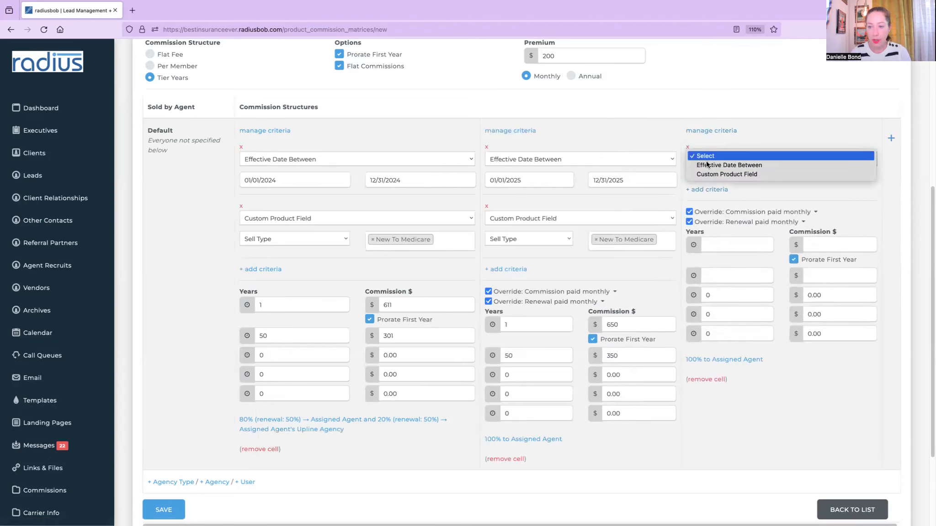
pyautogui.click(707, 165)
pyautogui.click(714, 180)
pyautogui.write('1')
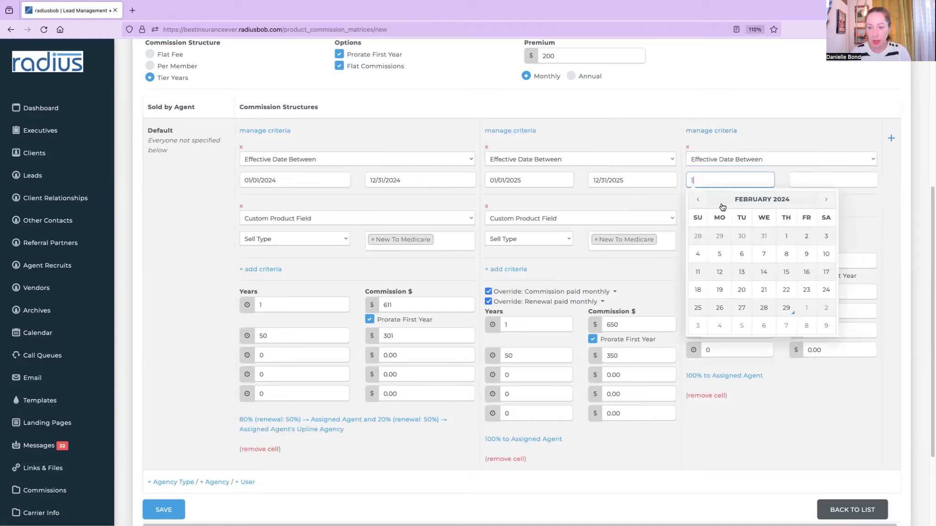
pyautogui.write('1/01/2024')
pyautogui.press('Tab')
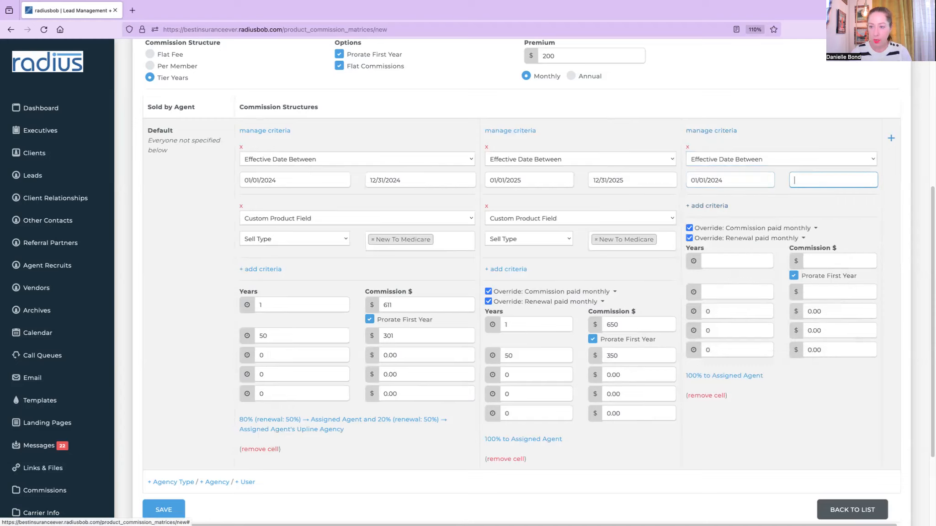
pyautogui.write('12/31/2024')
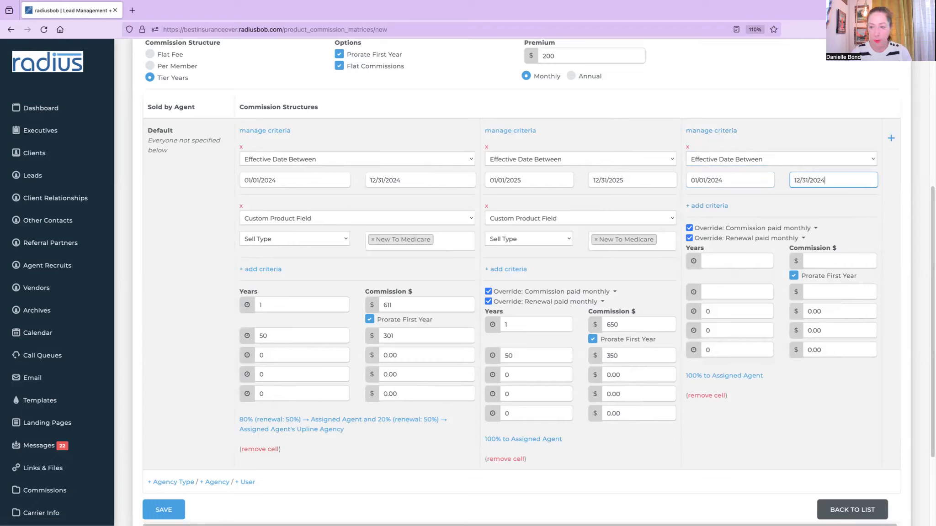
# - Add a criterion to the third cell matching the custom product field Sell Type to Agent of Record Change and Plan Switch
pyautogui.click(714, 206)
pyautogui.click(722, 219)
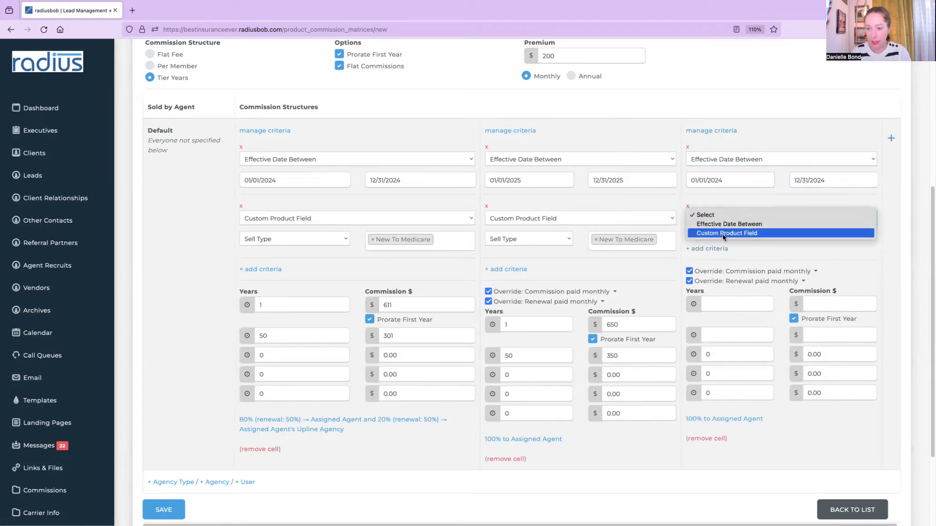
pyautogui.click(722, 234)
pyautogui.click(727, 239)
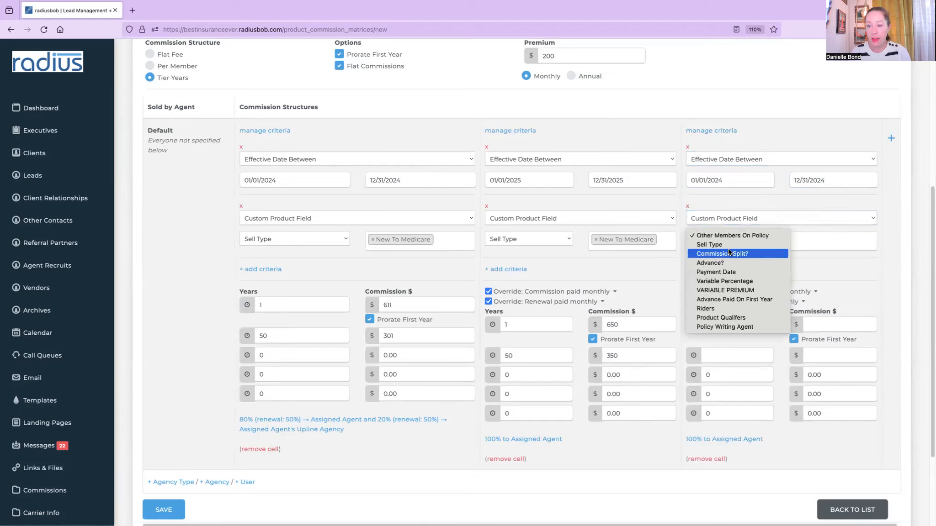
pyautogui.click(732, 244)
pyautogui.click(817, 240)
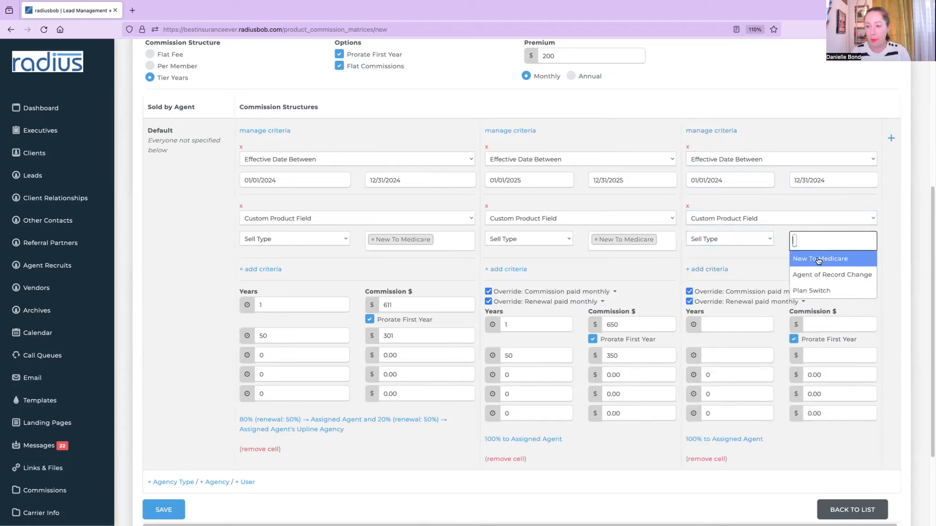
pyautogui.click(829, 273)
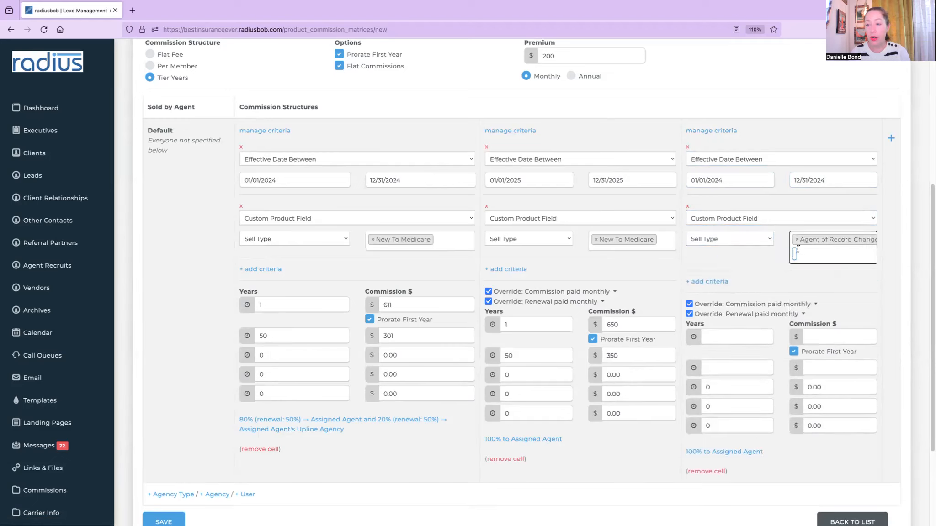
pyautogui.click(825, 252)
pyautogui.click(812, 304)
# - Fill in the third cell's commission tiers: 1 year at $301, followed by 50 years at $301
pyautogui.click(719, 338)
pyautogui.write('1')
pyautogui.click(842, 338)
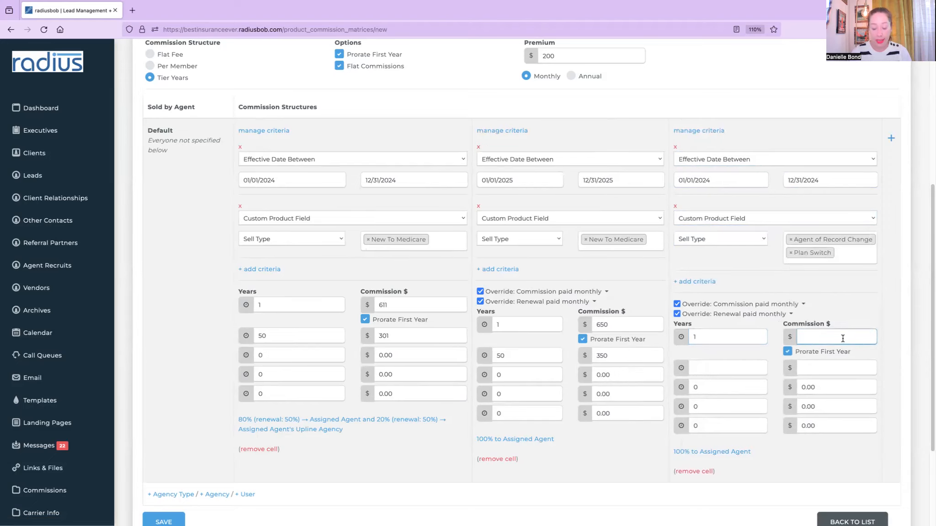
pyautogui.write('301')
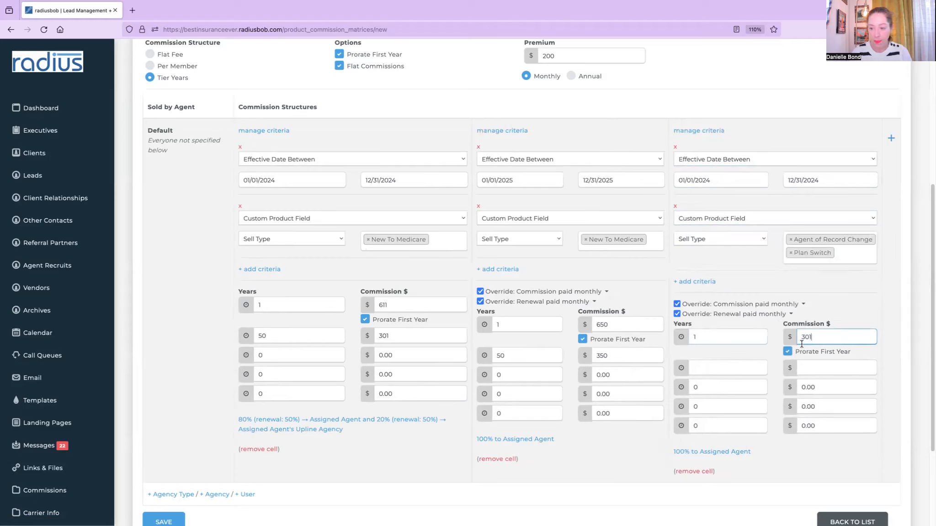
pyautogui.click(747, 366)
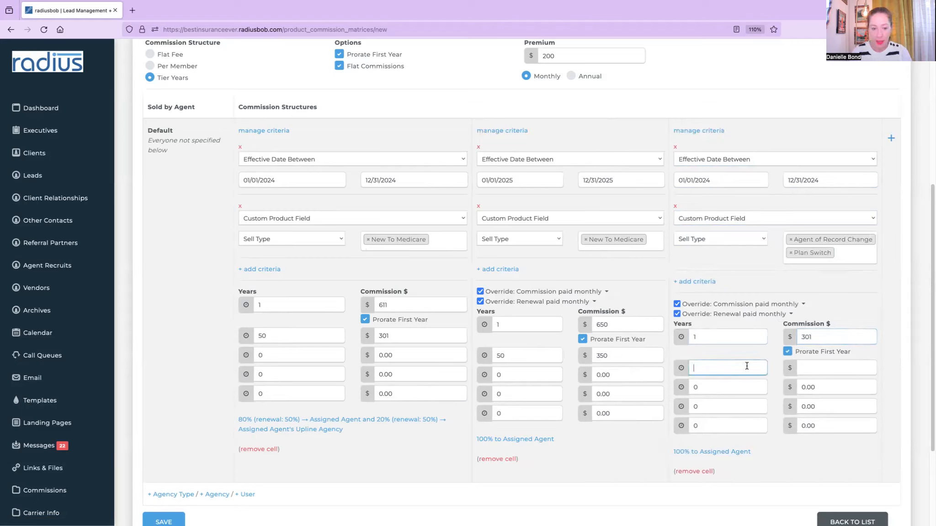
pyautogui.write('50')
pyautogui.click(835, 367)
pyautogui.write('301')
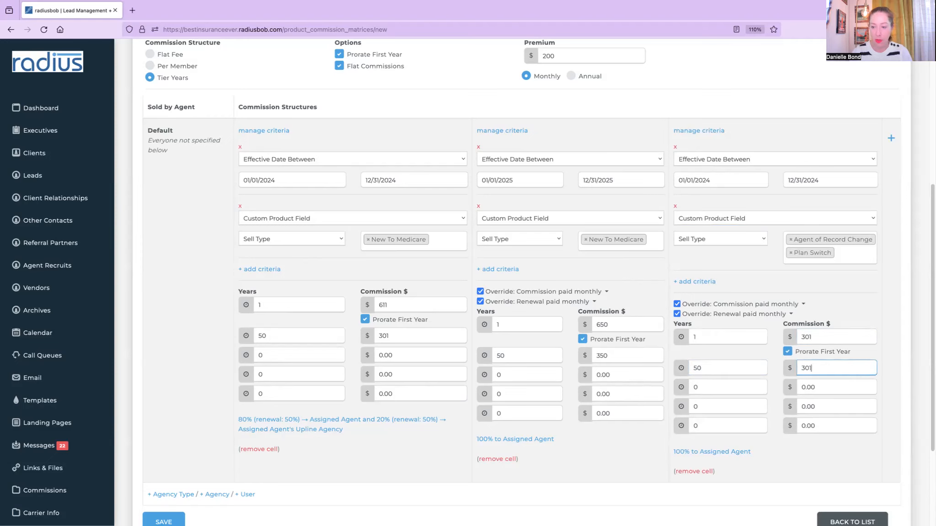
# - Add a fourth cell to the default row, start a criterion in it and discard that blank criterion
pyautogui.click(891, 138)
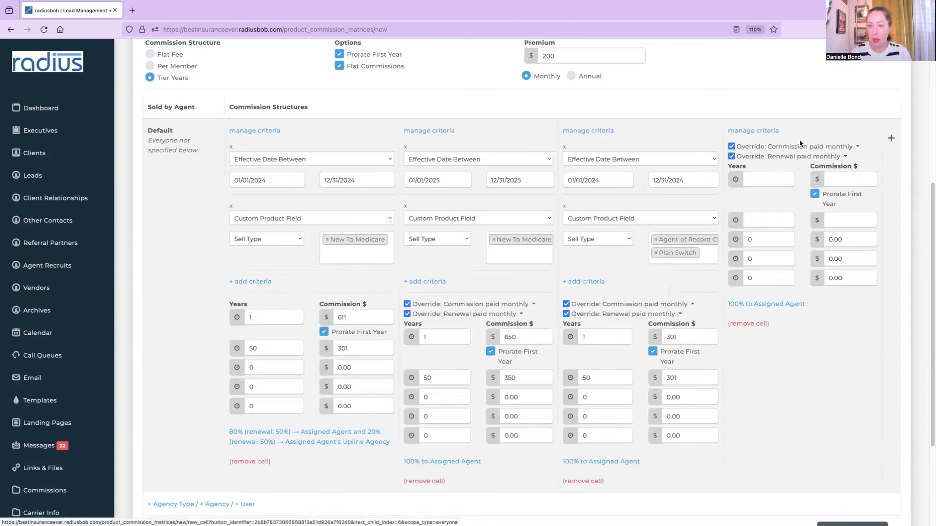
pyautogui.click(753, 130)
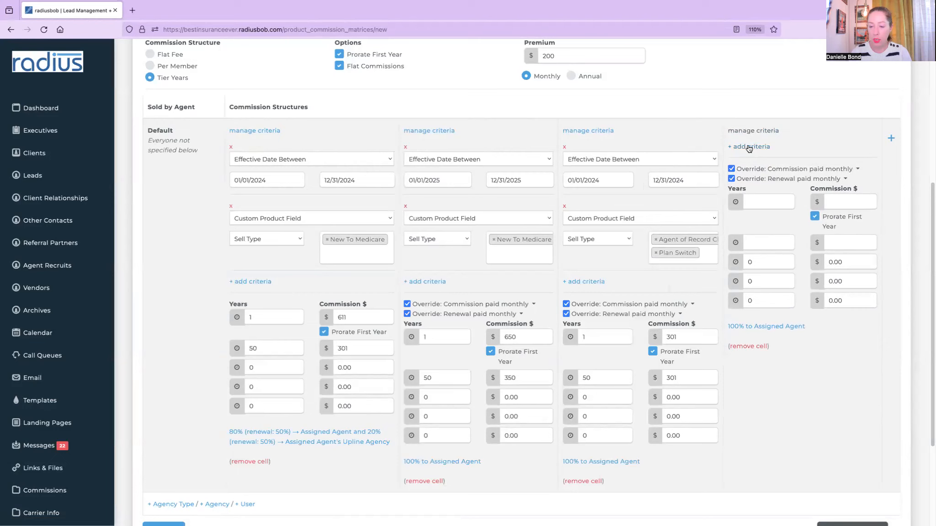
pyautogui.click(748, 145)
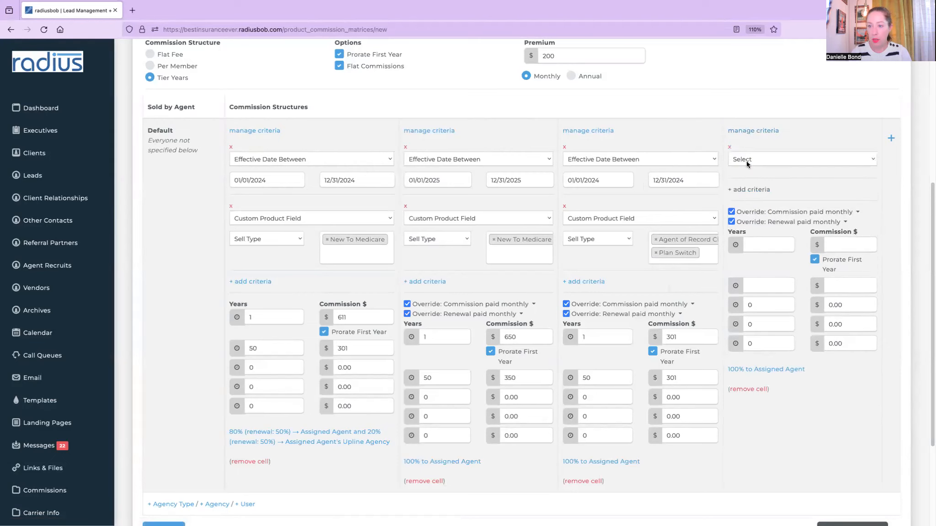
pyautogui.click(746, 161)
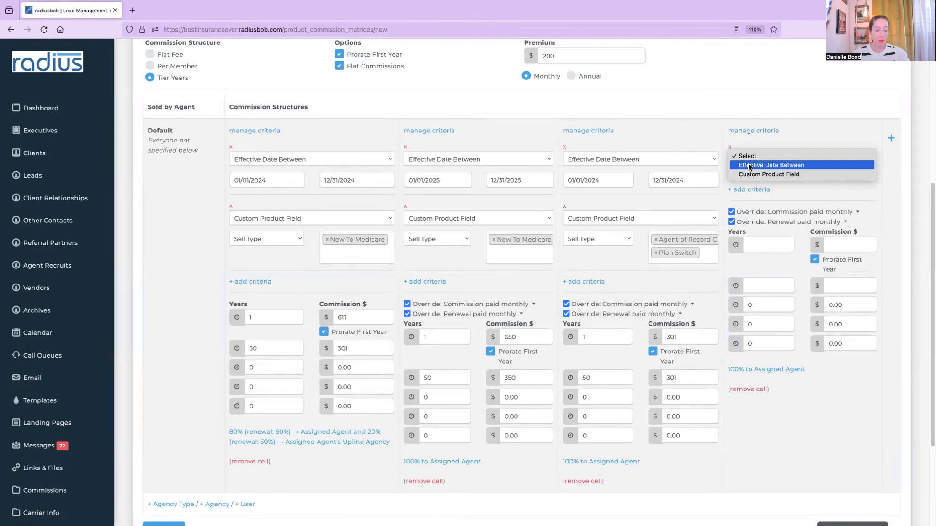
pyautogui.click(462, 464)
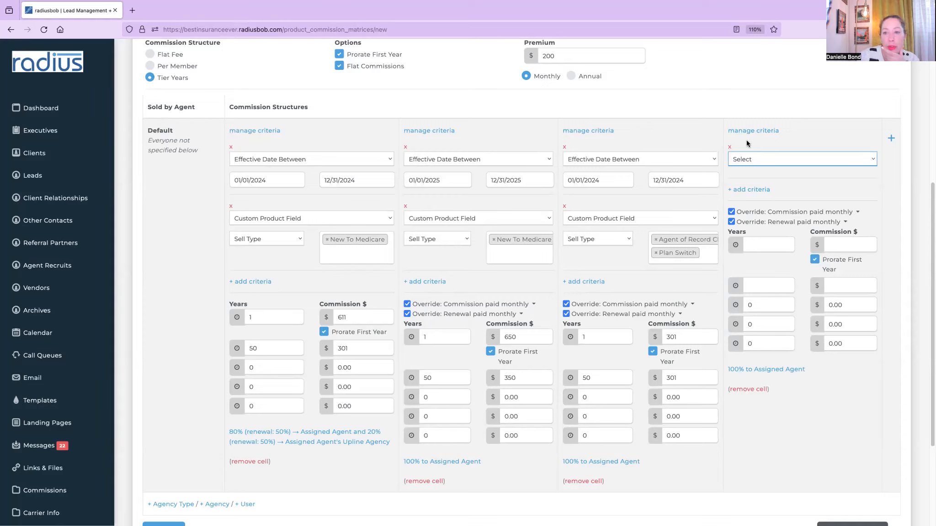
pyautogui.click(729, 147)
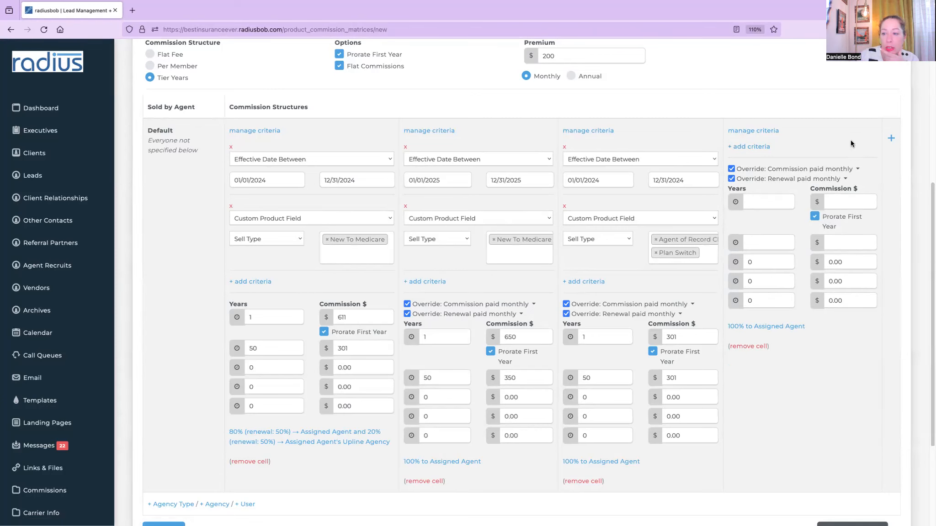
# - Remove the empty fourth cell and the 2024 cell for Agent of Record Change and Plan Switch
pyautogui.click(748, 347)
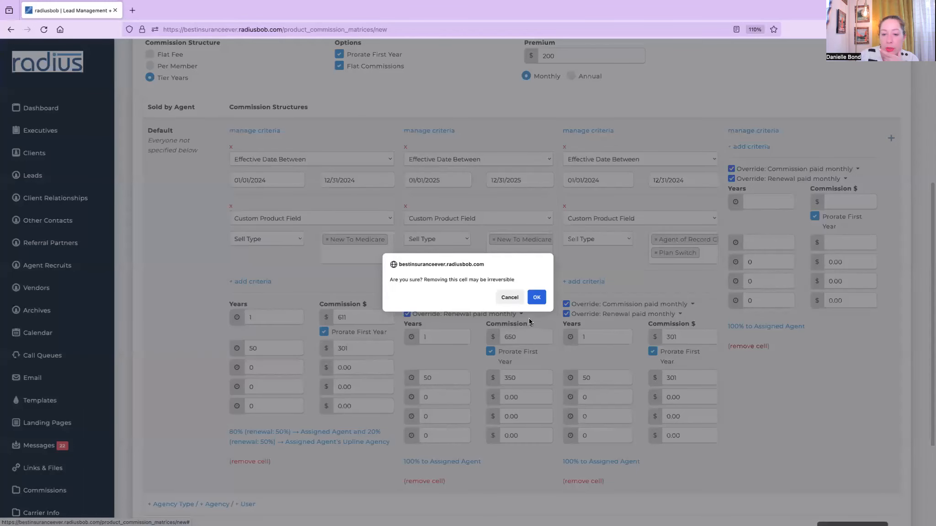
pyautogui.click(537, 296)
pyautogui.click(699, 469)
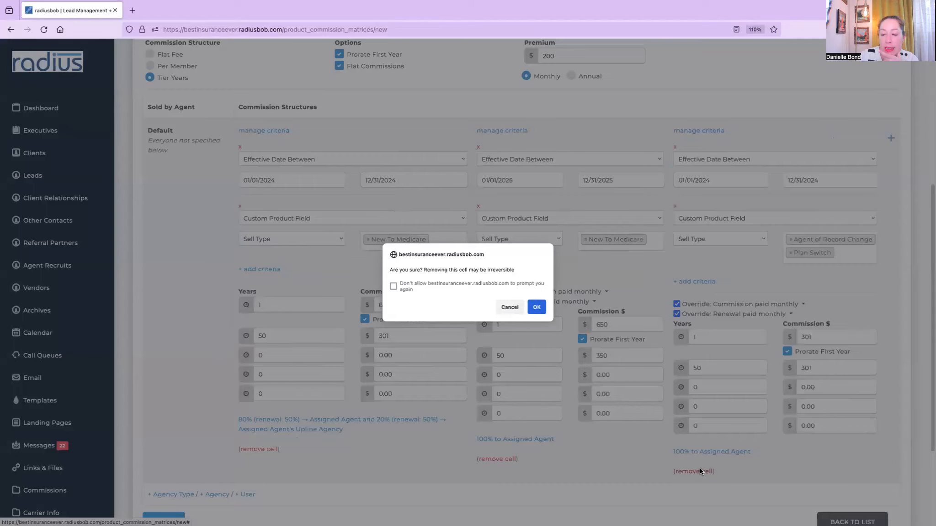
pyautogui.click(535, 306)
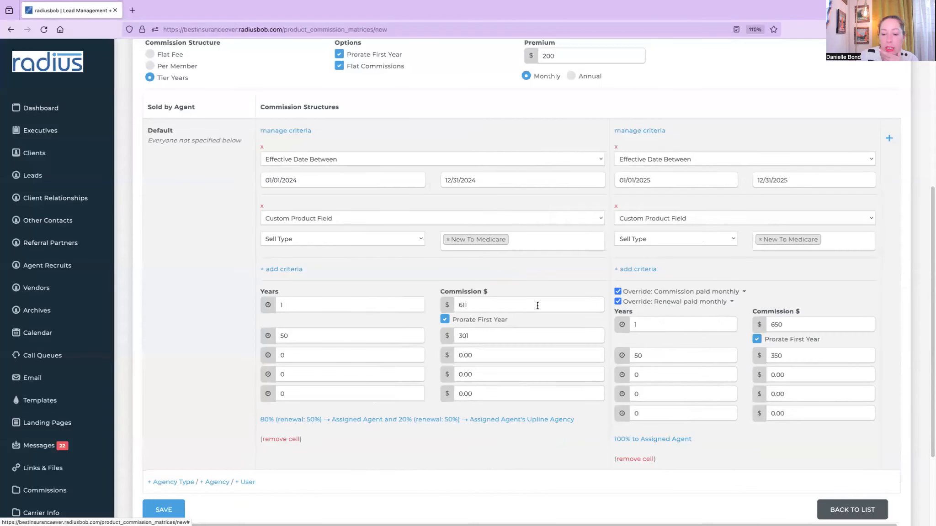
# - Remove the 2025 New To Medicare cell from the default row
pyautogui.click(631, 459)
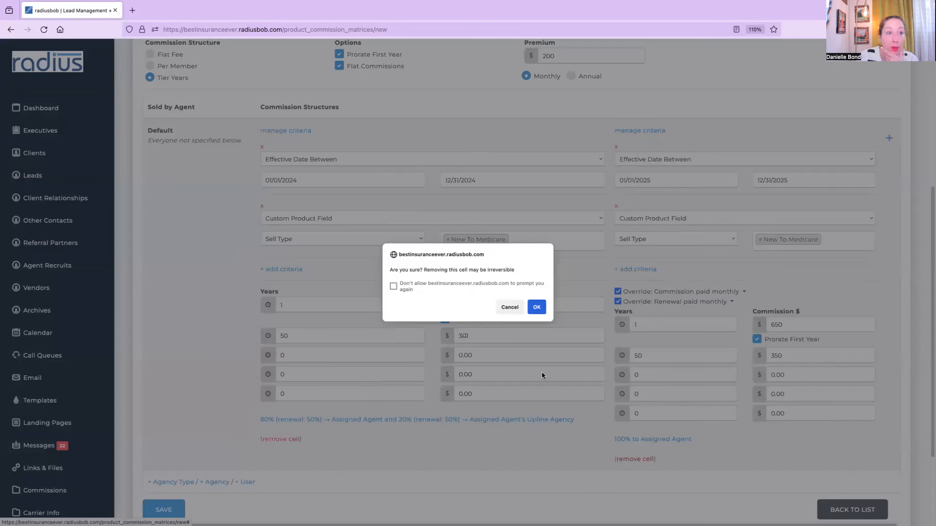
pyautogui.click(536, 307)
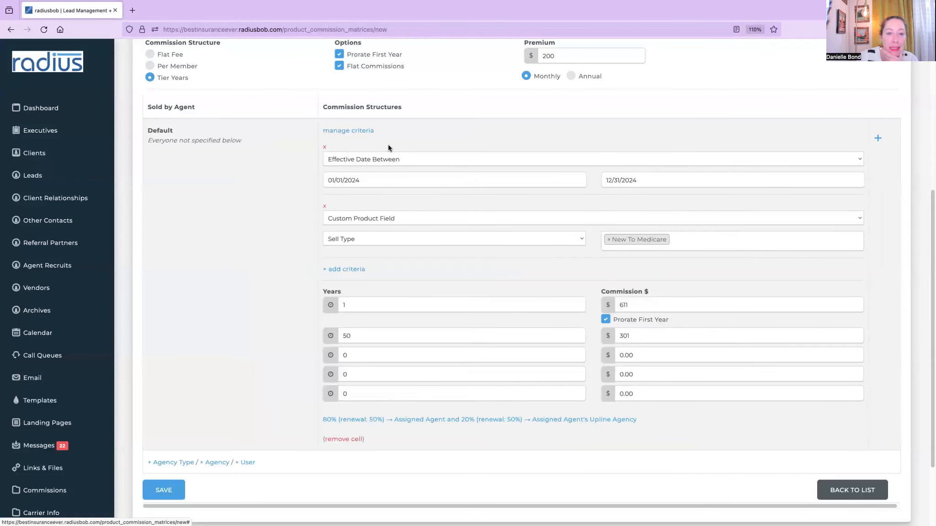
# - Change the 2024 cell's custom product field criterion to Riders, matching Accidental Death and Child Rider
pyautogui.click(391, 217)
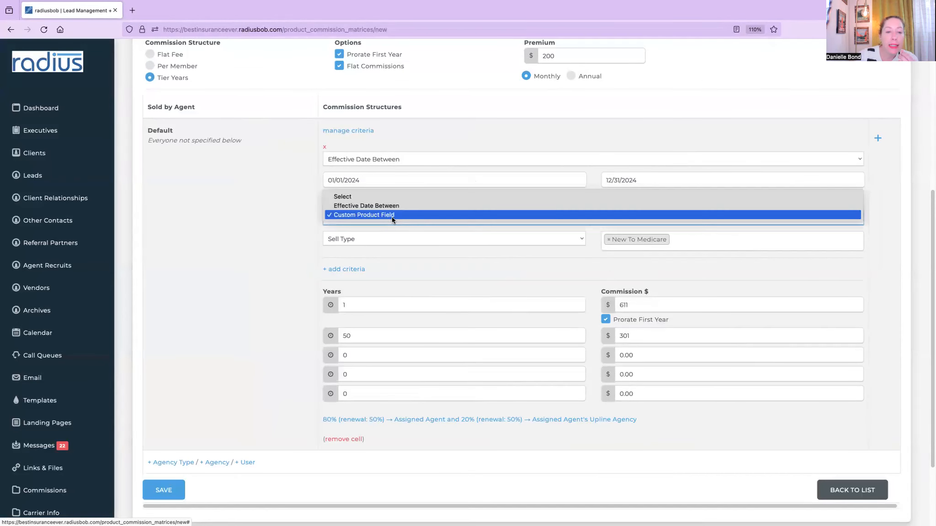
pyautogui.click(386, 193)
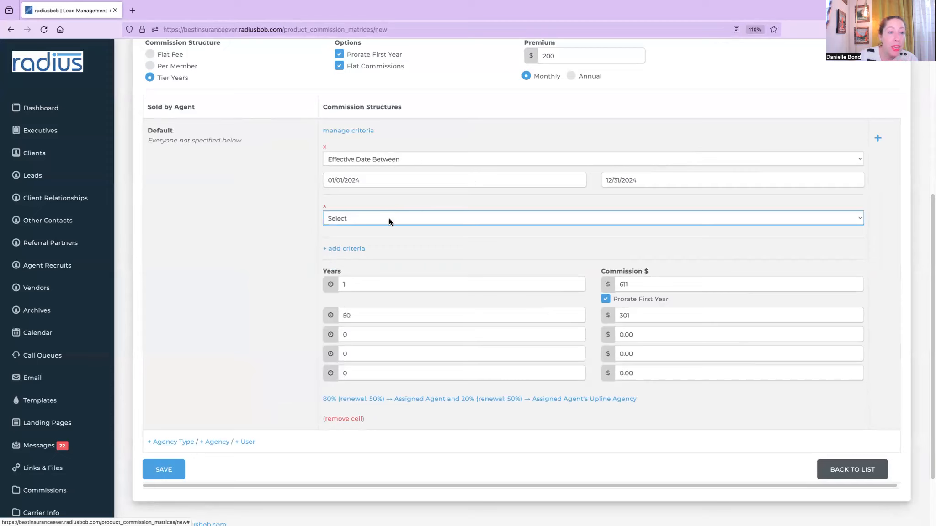
pyautogui.click(389, 218)
pyautogui.click(389, 234)
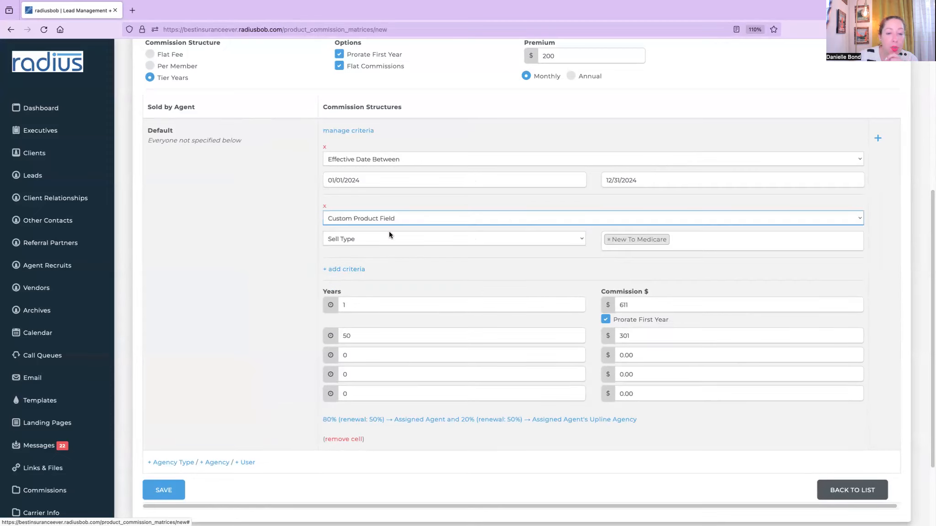
pyautogui.click(399, 237)
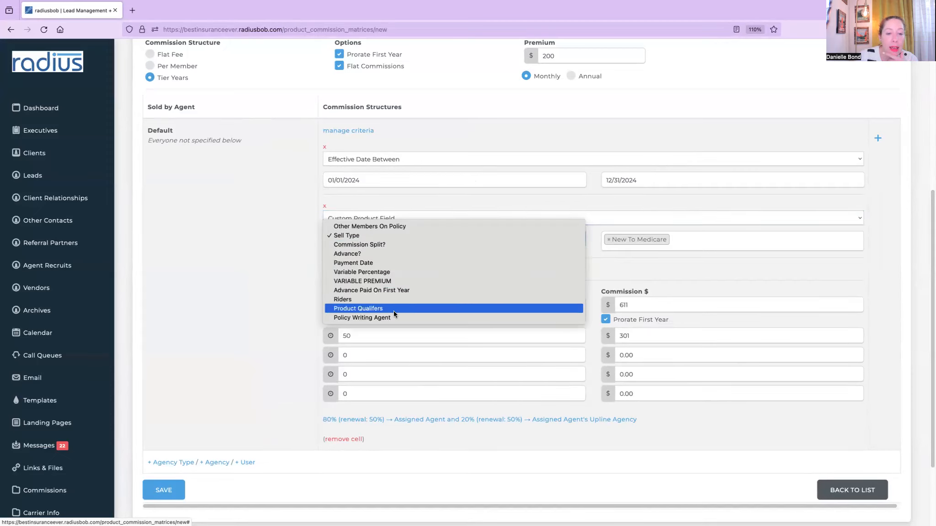
pyautogui.click(390, 300)
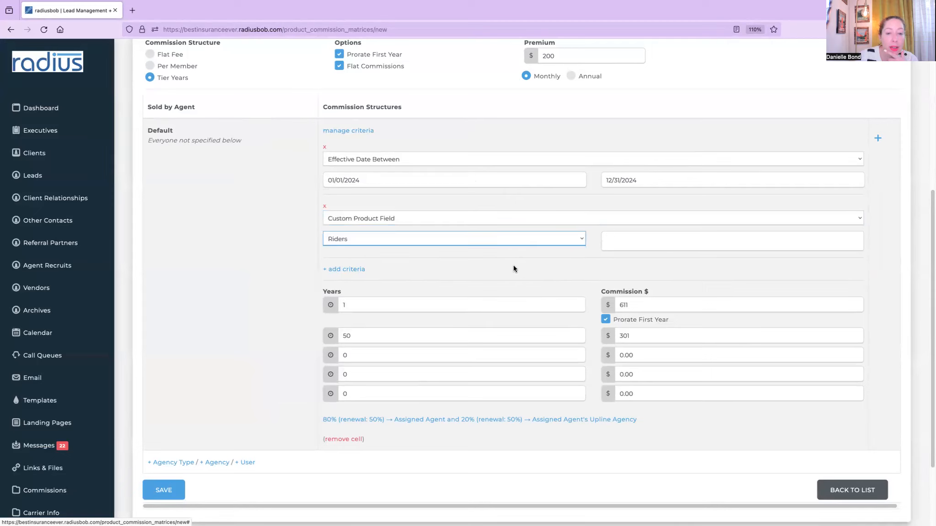
pyautogui.click(625, 238)
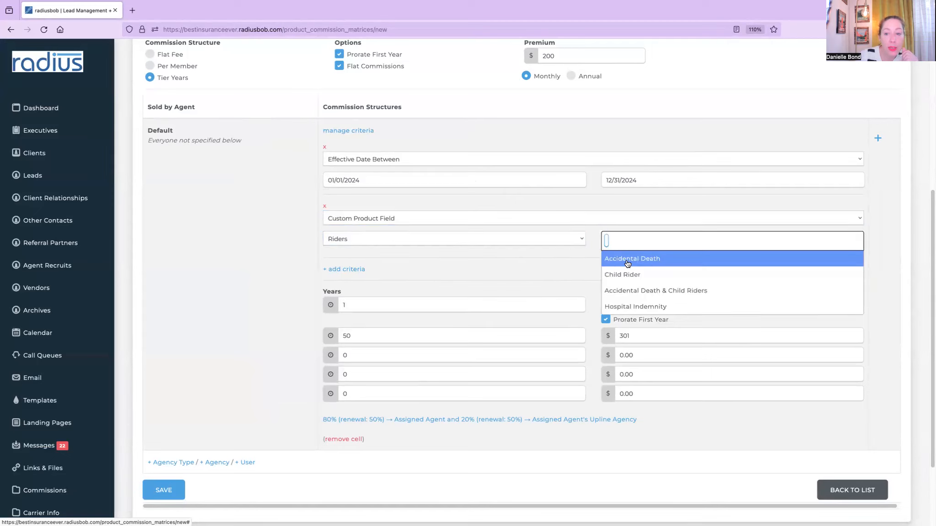
pyautogui.click(627, 261)
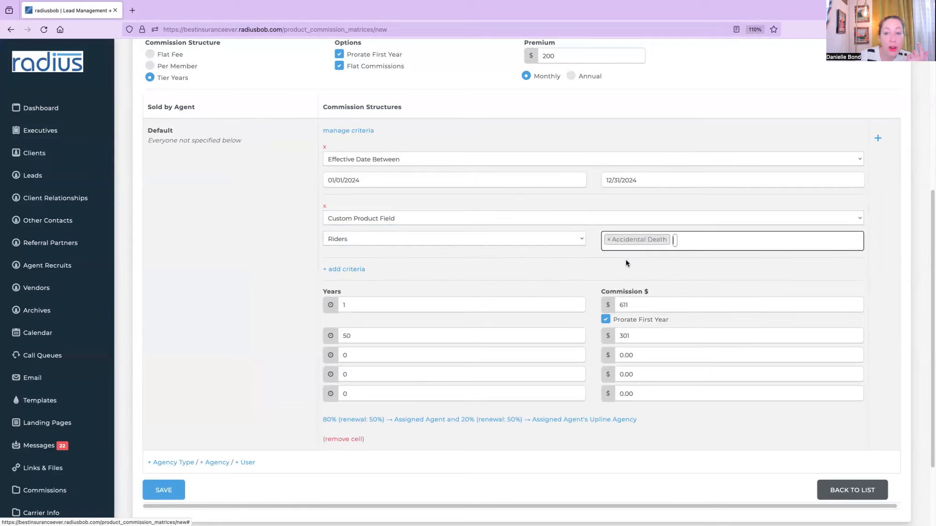
pyautogui.click(675, 239)
pyautogui.click(662, 278)
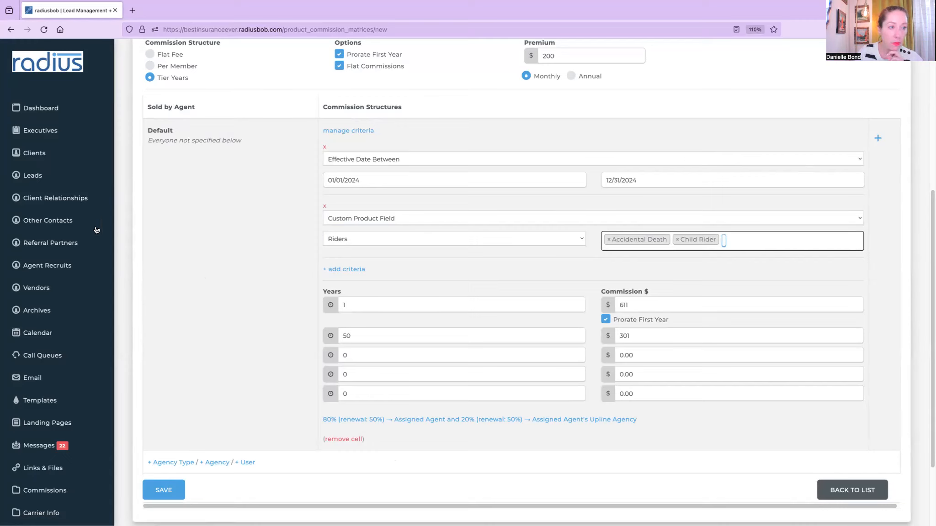
pyautogui.scroll(-2, 101, 287)
pyautogui.scroll(-3, 103, 292)
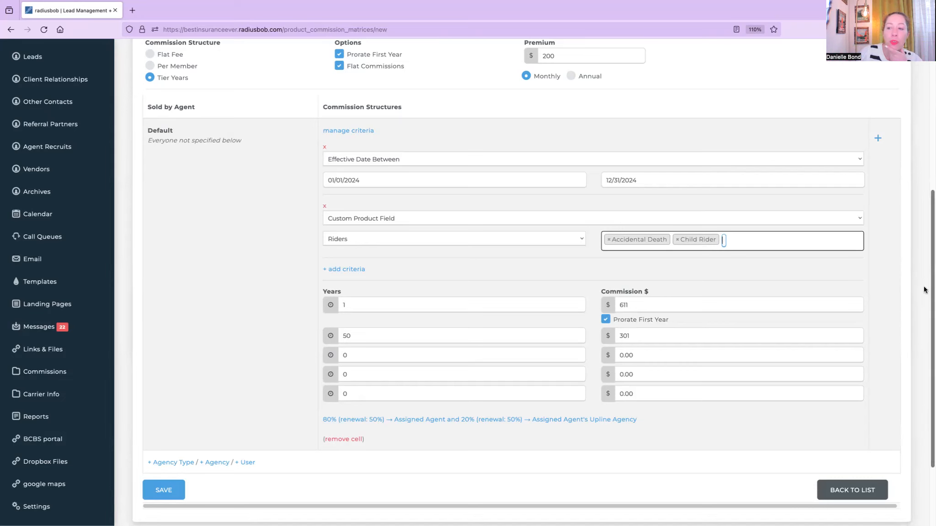
pyautogui.moveTo(931, 288); pyautogui.dragTo(762, 151)
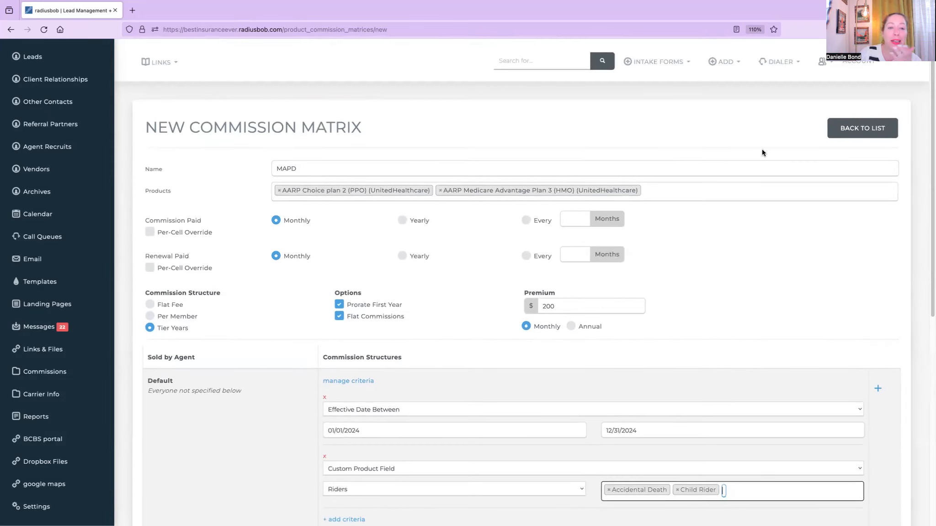
pyautogui.click(675, 189)
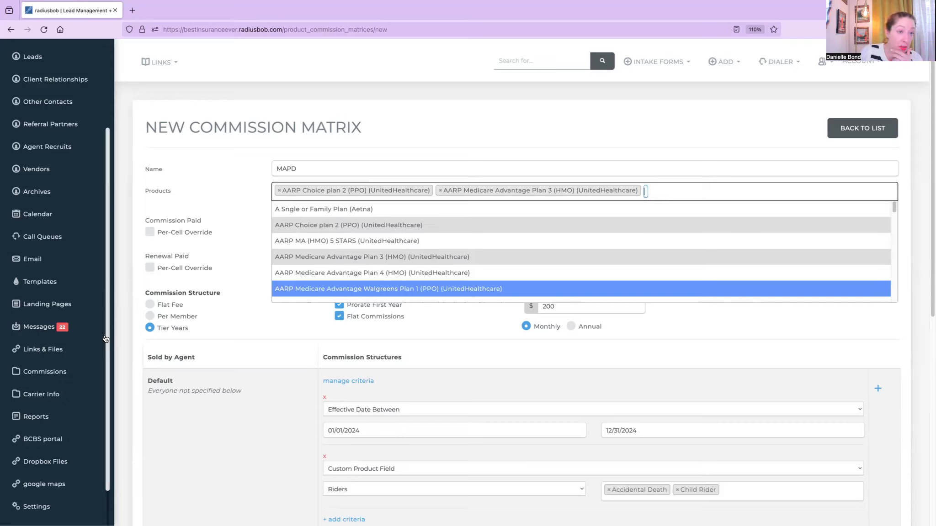
pyautogui.scroll(-2, 105, 338)
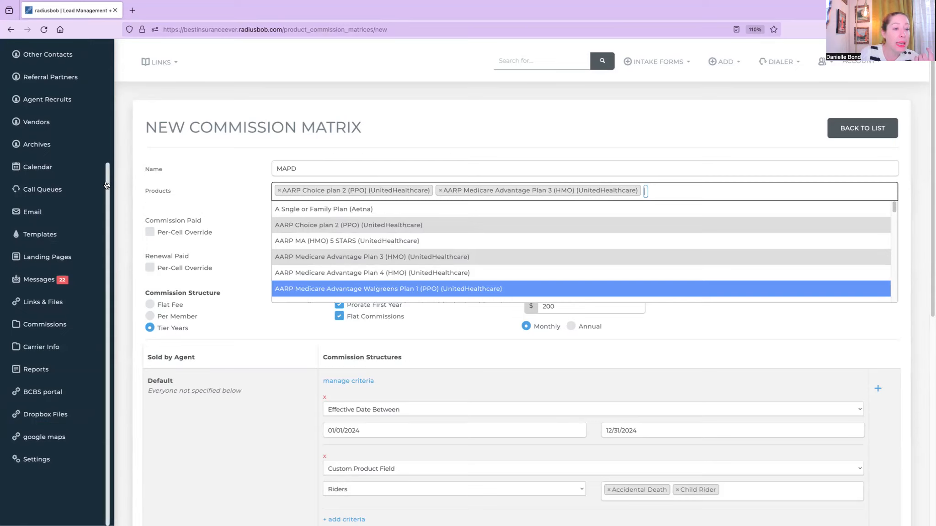
# - Open the first client's record from the client list and show its policies
pyautogui.scroll(3, 106, 185)
pyautogui.click(35, 110)
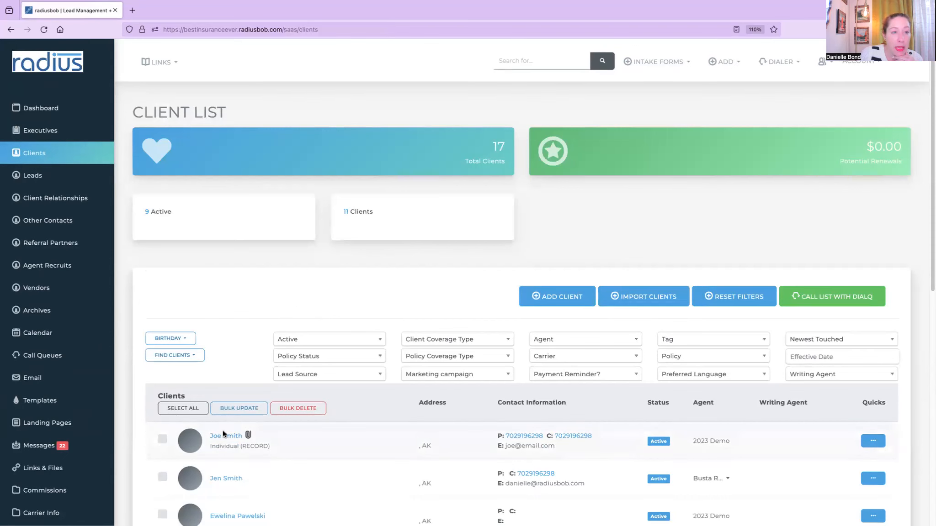
pyautogui.click(225, 435)
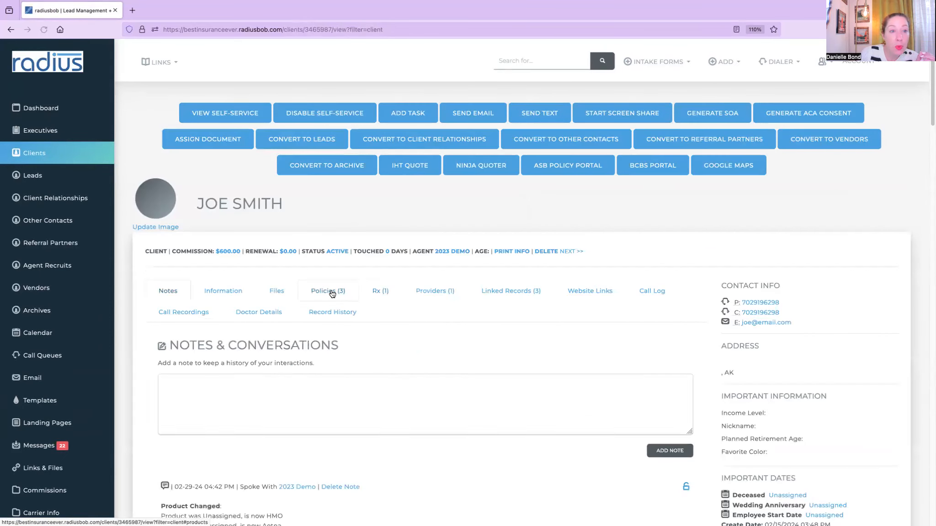
pyautogui.click(332, 294)
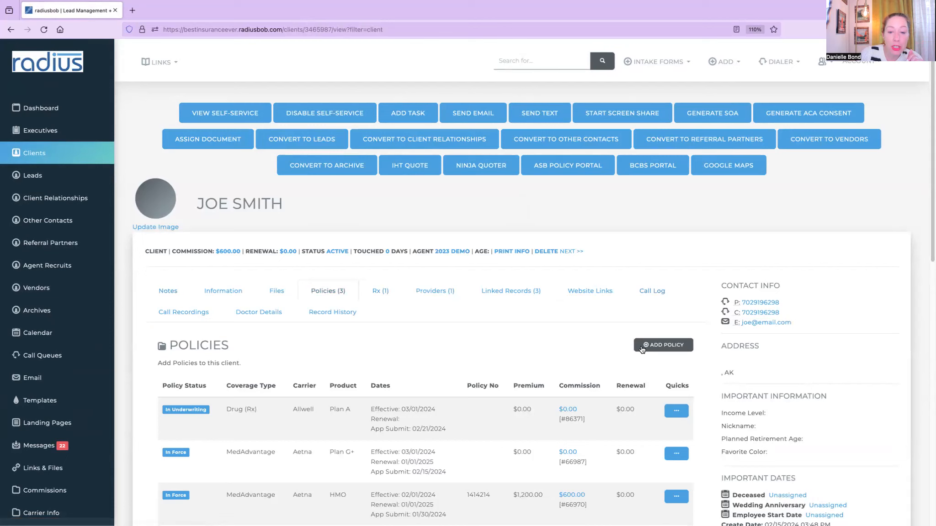
# - Open the client's Allwell Drug (Rx) policy for editing and fill in its policy number with a suggested entry
pyautogui.click(675, 412)
pyautogui.click(626, 434)
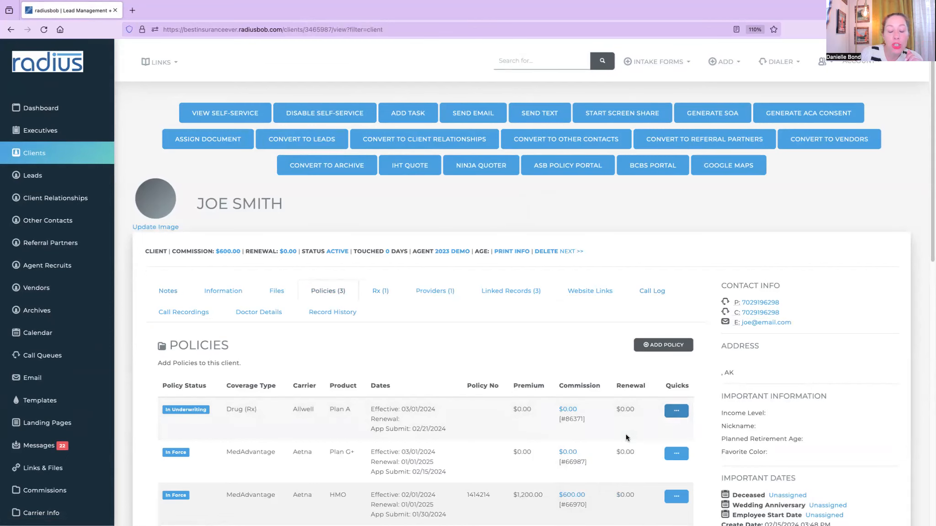
pyautogui.click(350, 308)
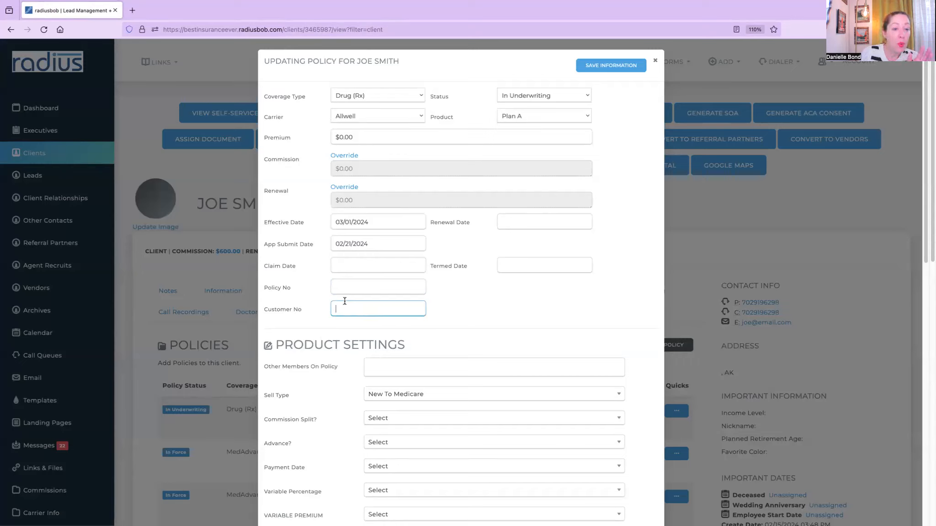
pyautogui.click(337, 288)
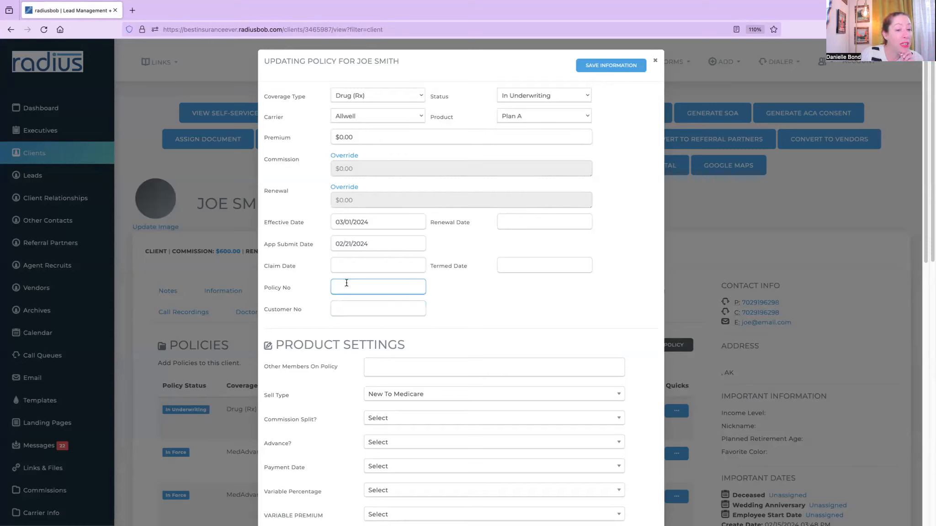
pyautogui.click(347, 283)
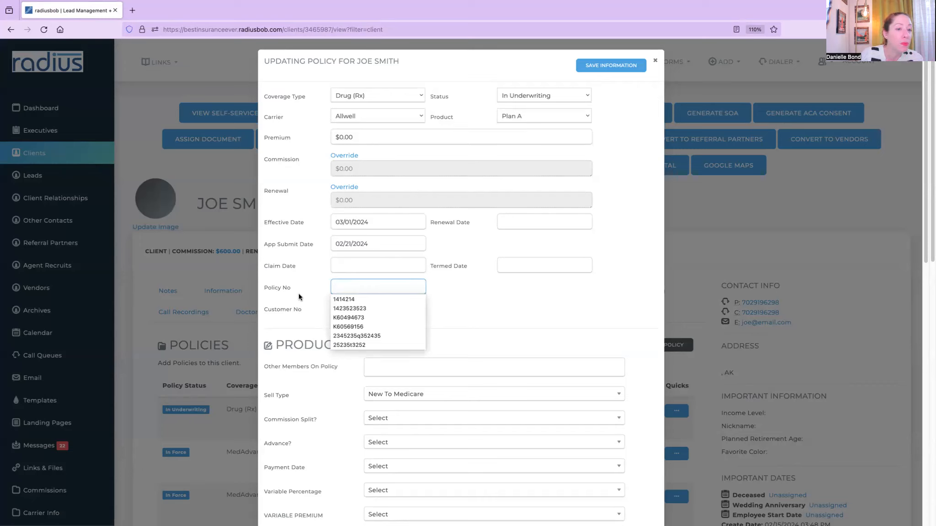
pyautogui.click(339, 308)
pyautogui.click(339, 311)
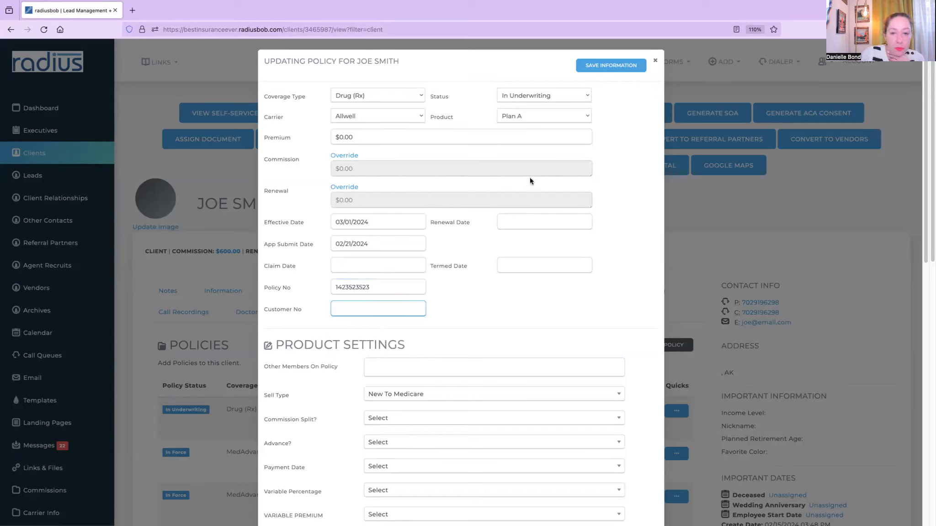
# - Set the Drug (Rx) policy's renewal date to 1/1/2025 and save the policy
pyautogui.click(505, 221)
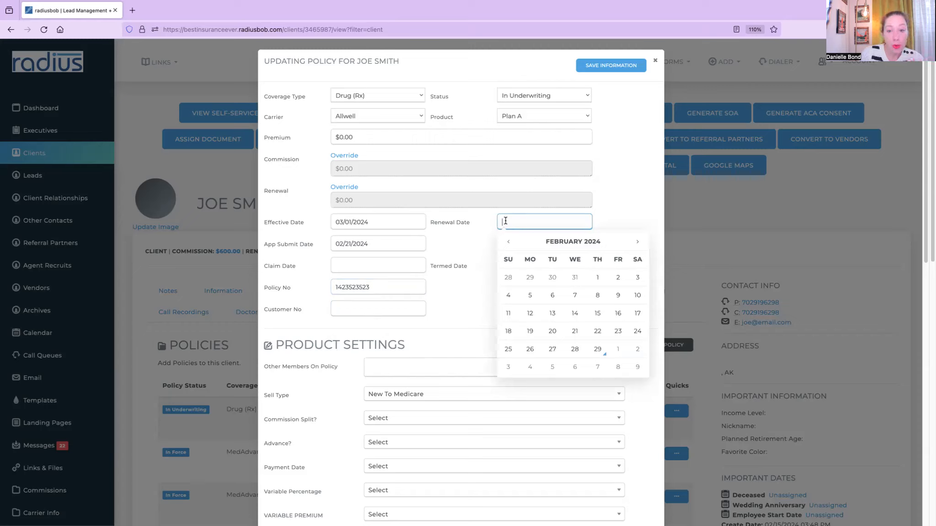
pyautogui.write('1/1/2024')
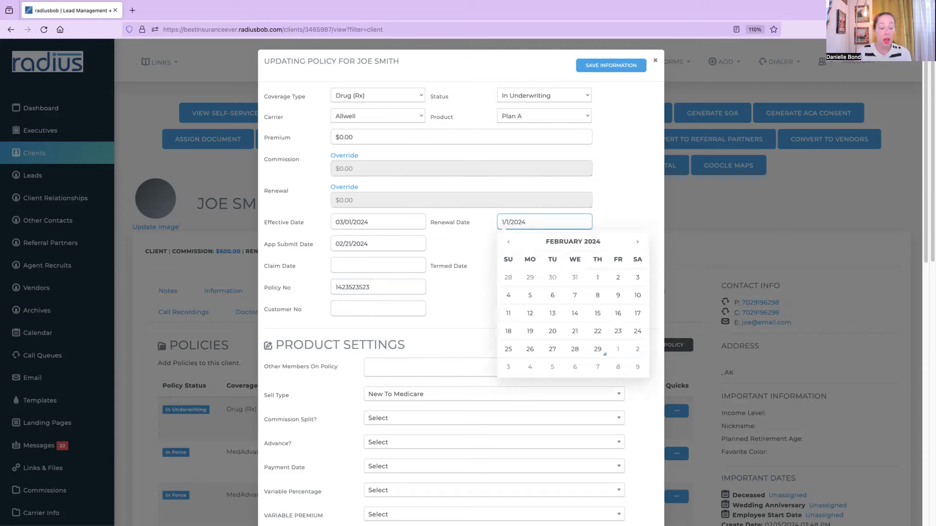
pyautogui.press('BackSpace')
pyautogui.write('5')
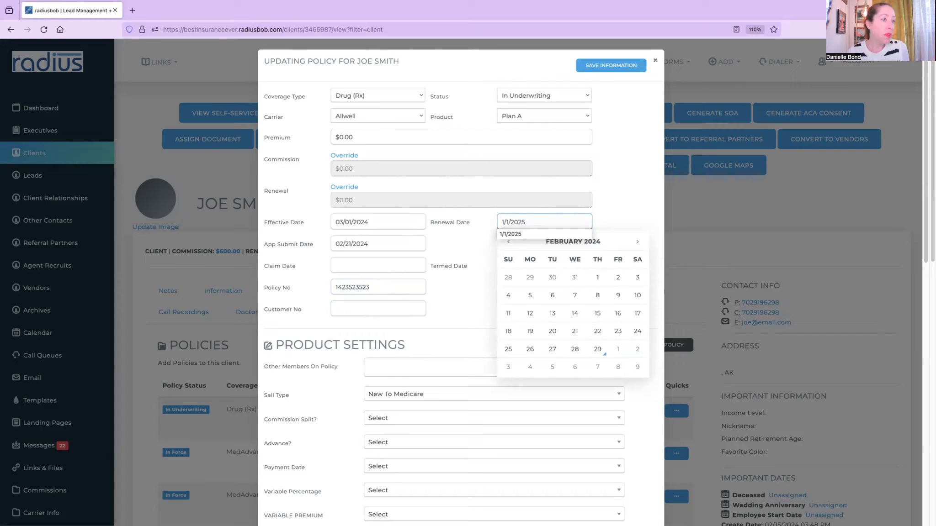
pyautogui.moveTo(376, 221); pyautogui.dragTo(331, 217)
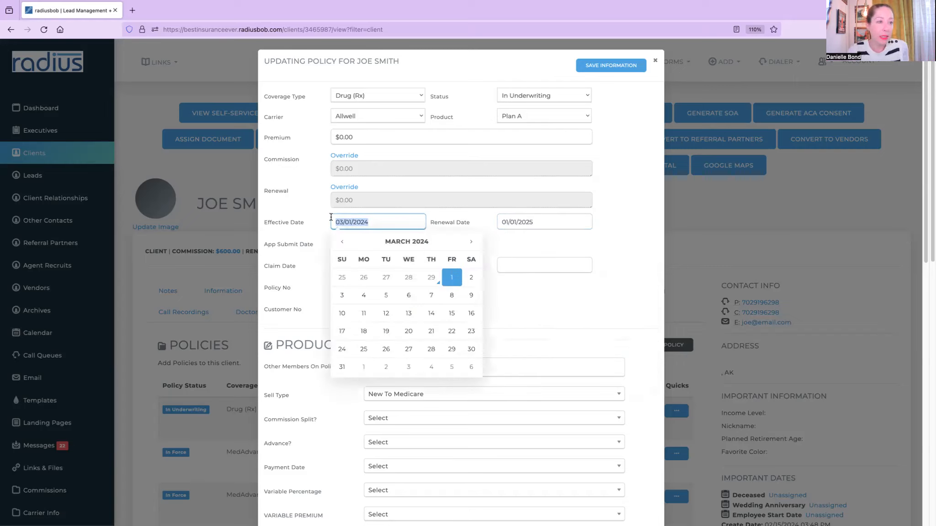
pyautogui.click(536, 221)
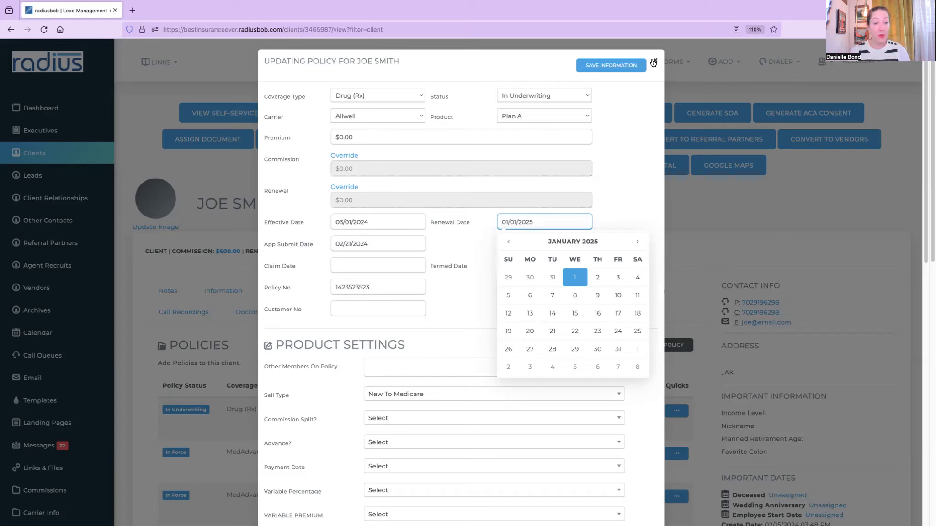
pyautogui.click(521, 263)
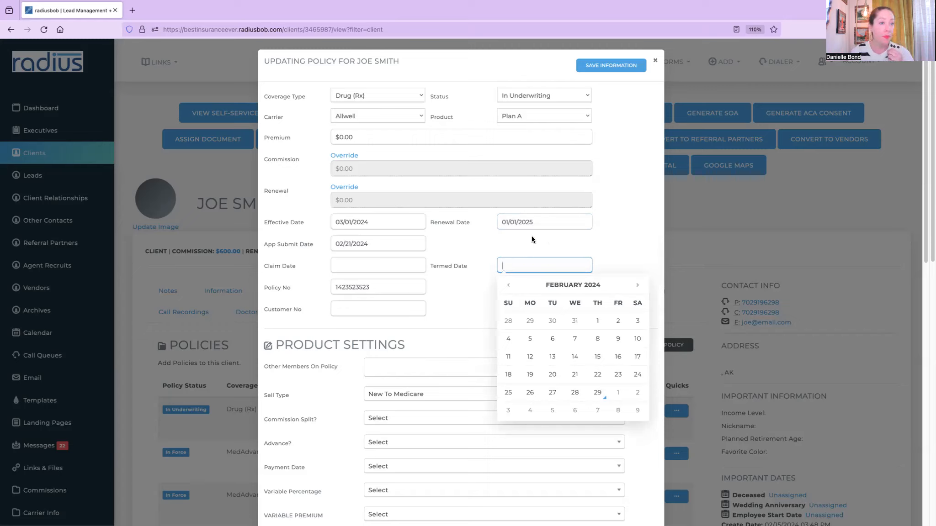
pyautogui.click(538, 224)
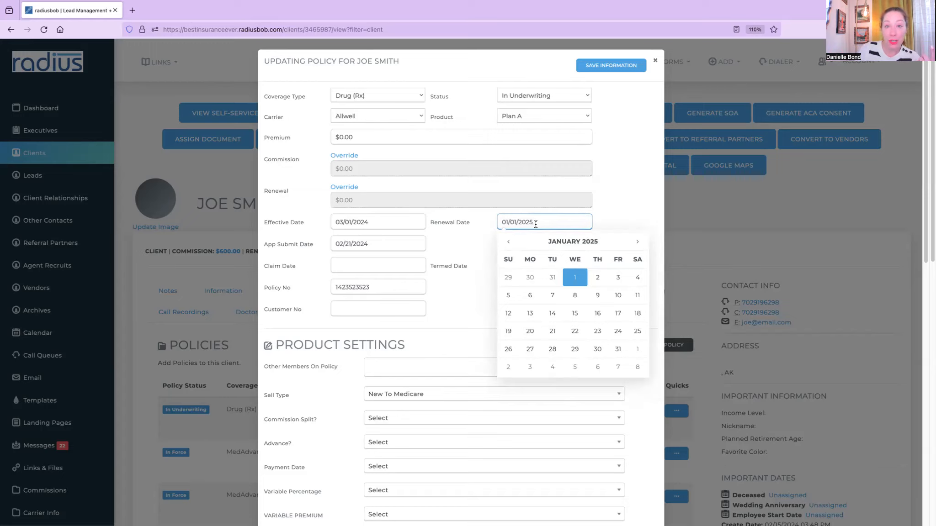
pyautogui.click(628, 69)
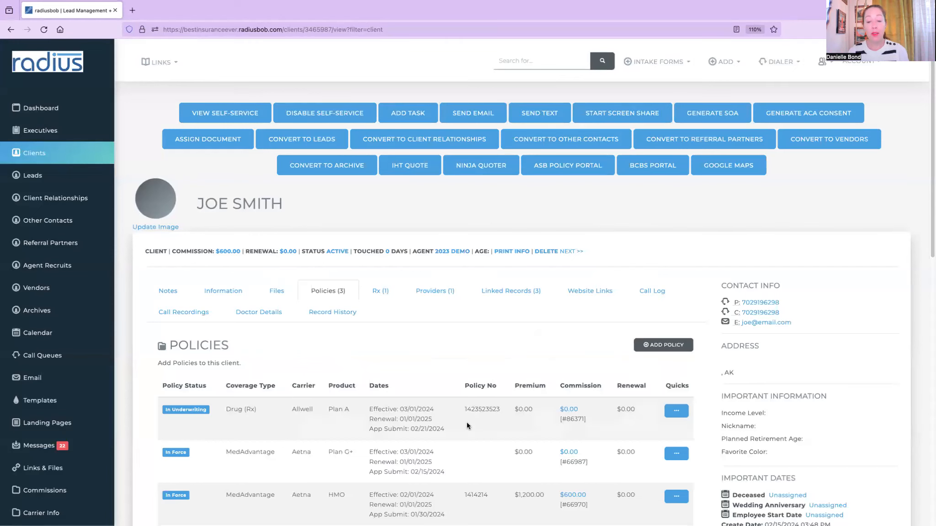
# - Generate renewal payments starting 01/01/2025 for the client's Aetna MedAdvantage HMO policy and review the payment schedule
pyautogui.click(573, 495)
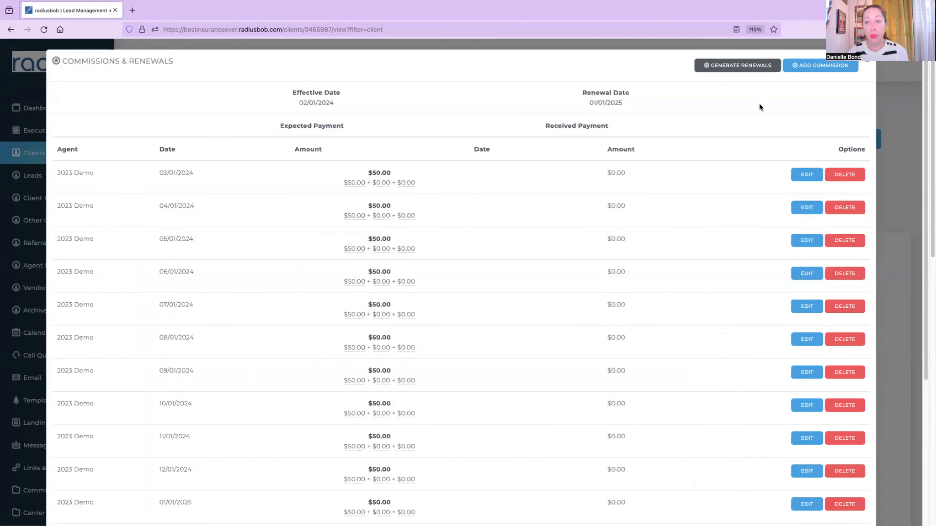
pyautogui.click(760, 66)
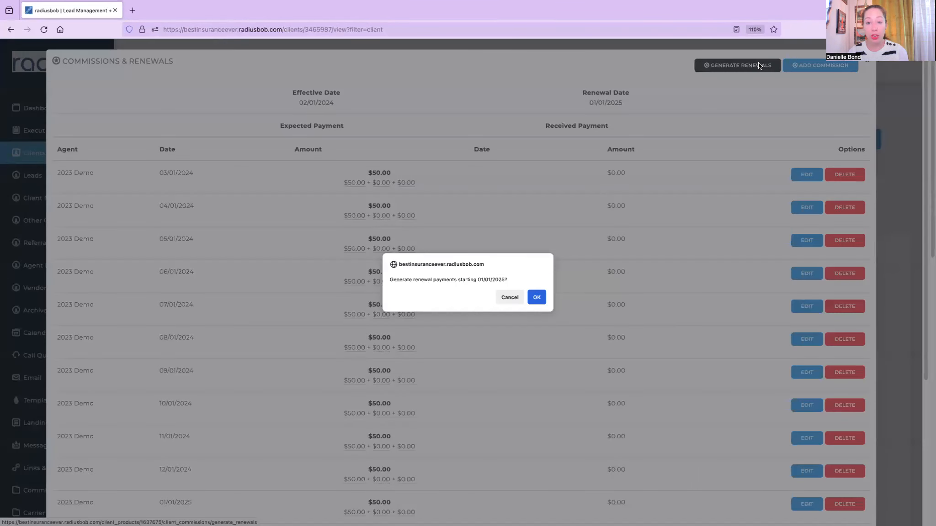
pyautogui.click(533, 297)
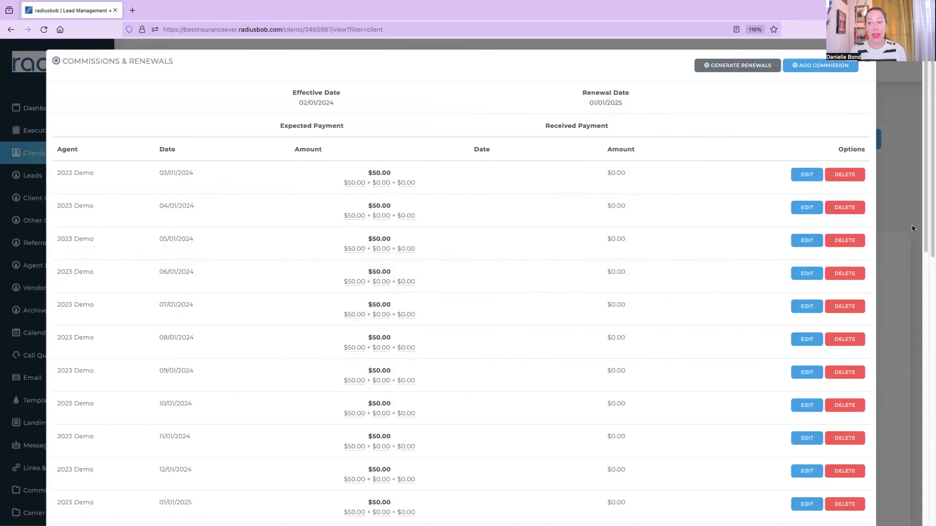
pyautogui.scroll(-10, 889, 362)
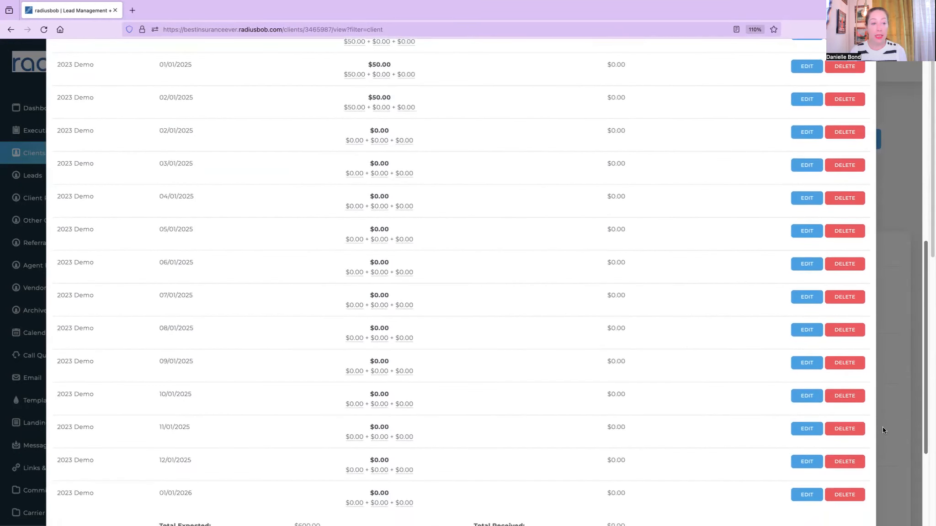
pyautogui.scroll(10, 882, 421)
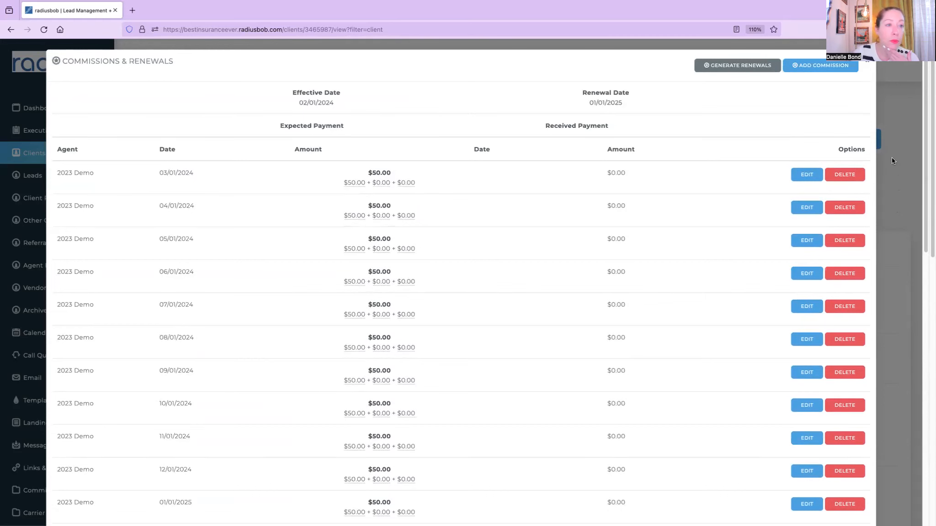
# - Close the policy's commissions and renewals schedule and open the Revenue Report in the reports area
pyautogui.click(871, 64)
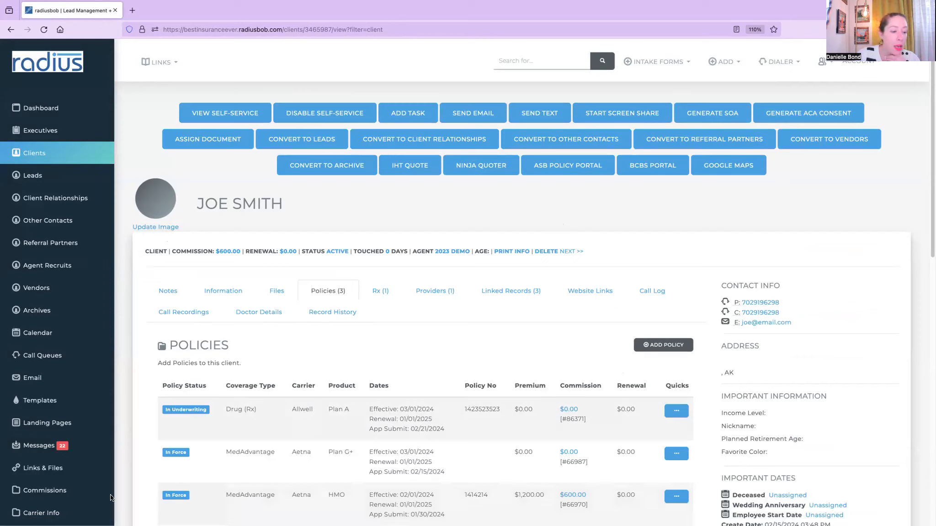
pyautogui.scroll(-3, 77, 397)
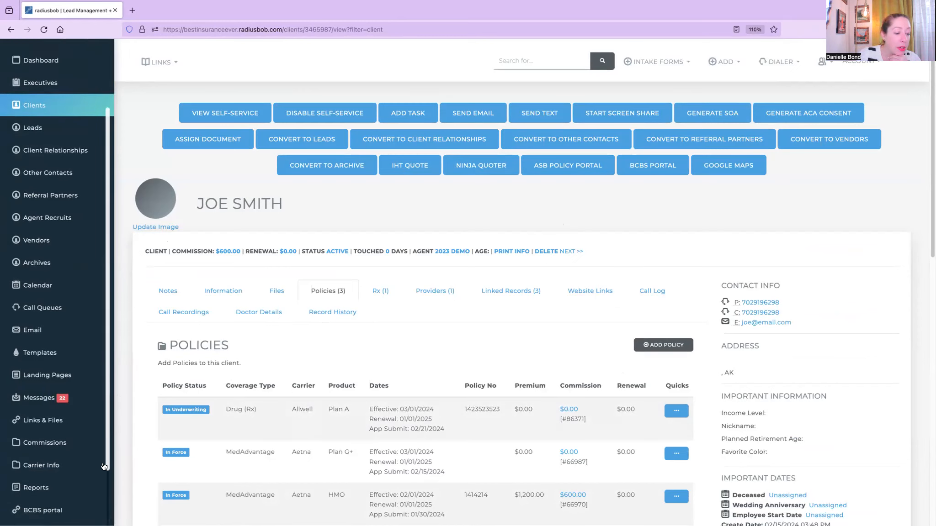
pyautogui.click(46, 371)
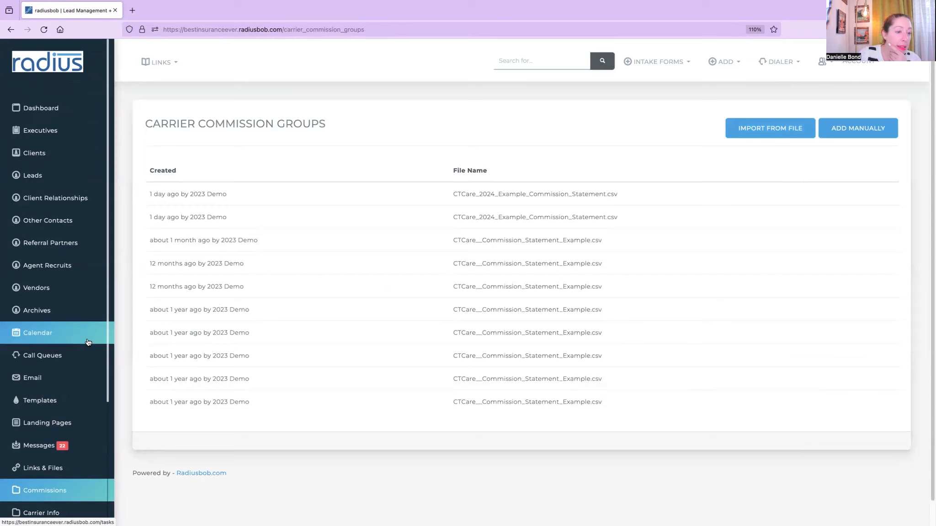
pyautogui.scroll(-3, 101, 340)
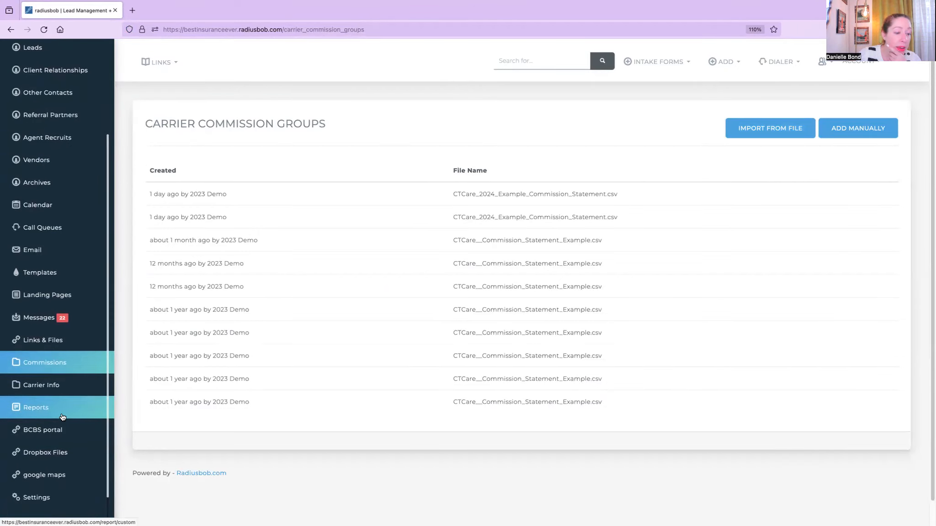
pyautogui.click(91, 407)
pyautogui.click(846, 114)
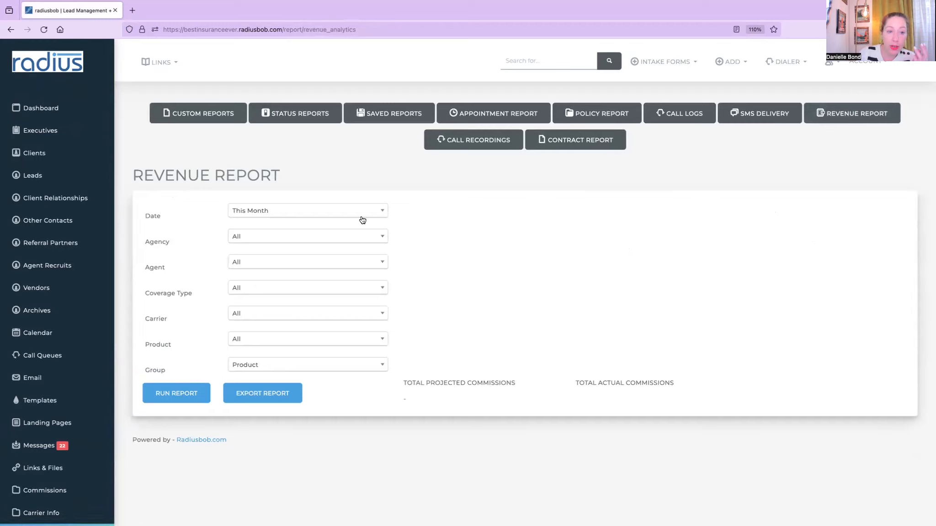
# - Run the revenue report for Last Month with the carrier filtered to CTCare
pyautogui.click(361, 212)
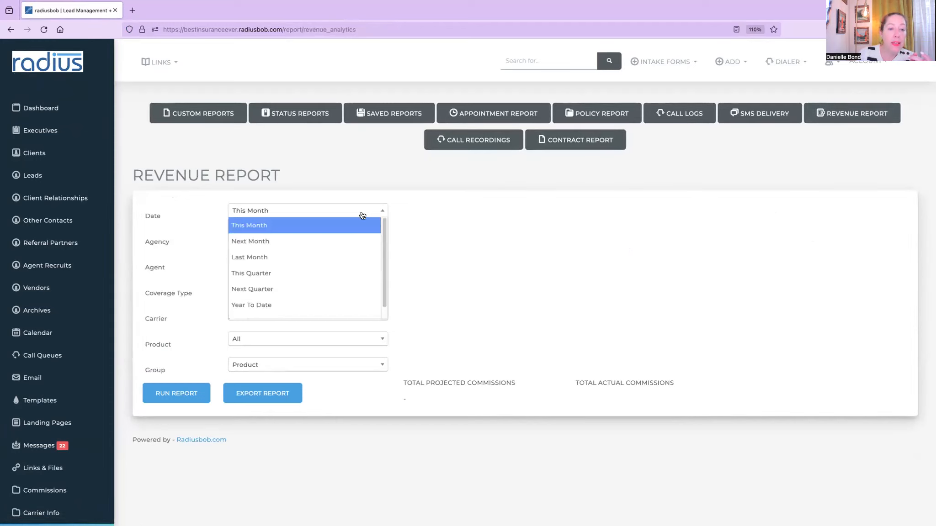
pyautogui.click(360, 257)
pyautogui.click(299, 263)
pyautogui.write('ct')
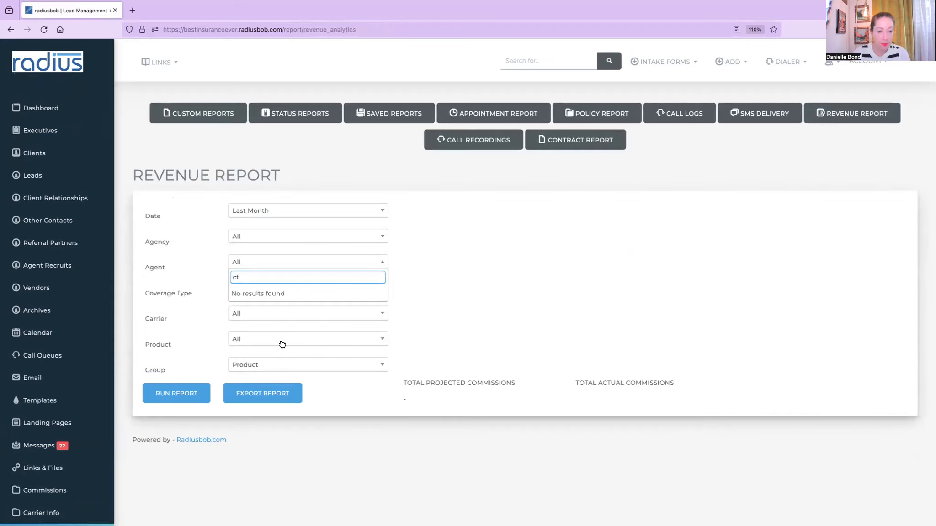
pyautogui.click(293, 263)
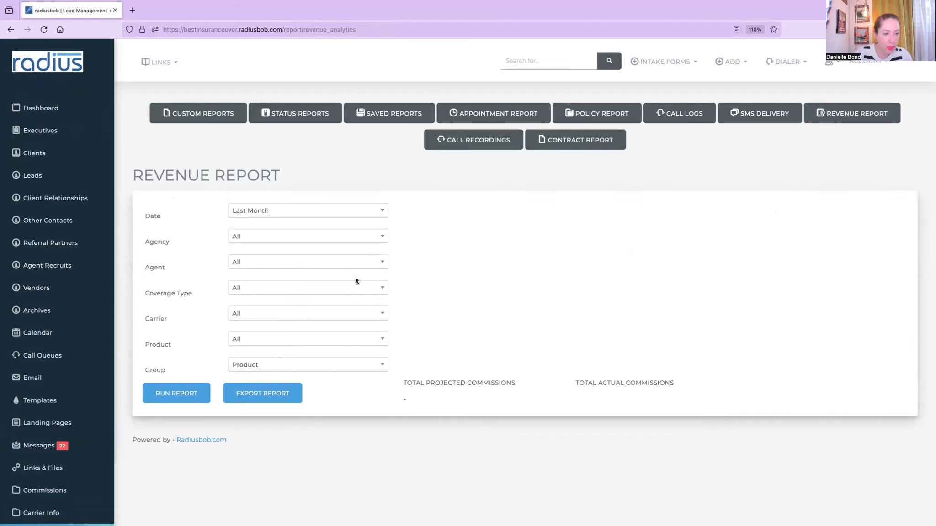
pyautogui.click(315, 314)
pyautogui.write('ct')
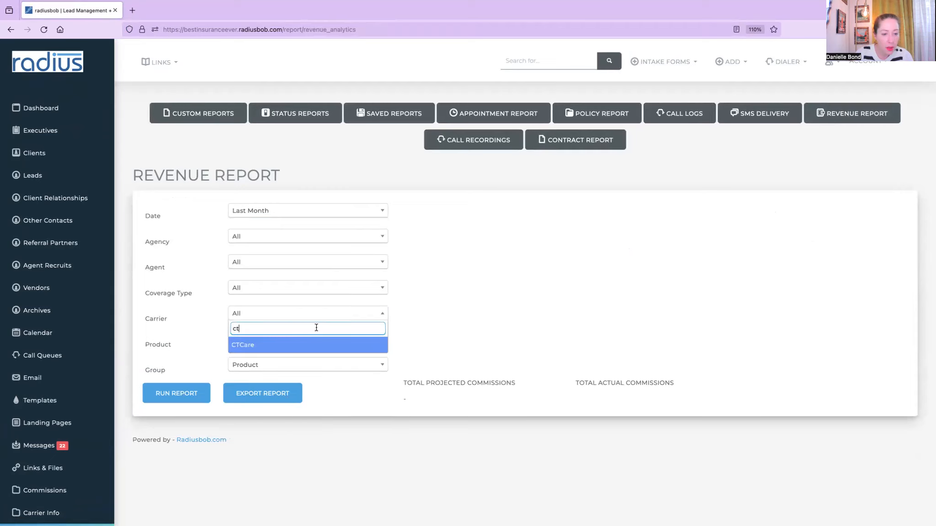
pyautogui.click(306, 345)
pyautogui.click(185, 393)
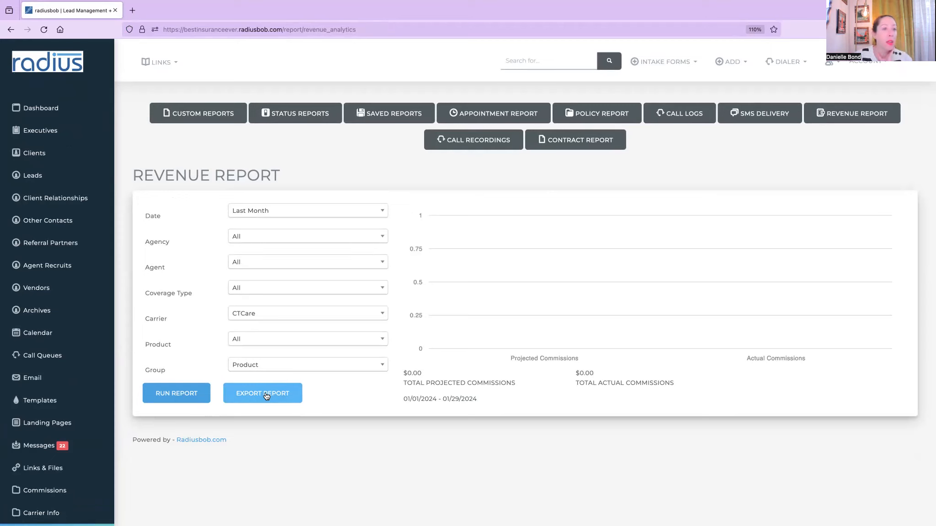
# - Rerun the CTCare revenue report for This Month and compare projected with actual commissions
pyautogui.click(355, 210)
pyautogui.click(333, 228)
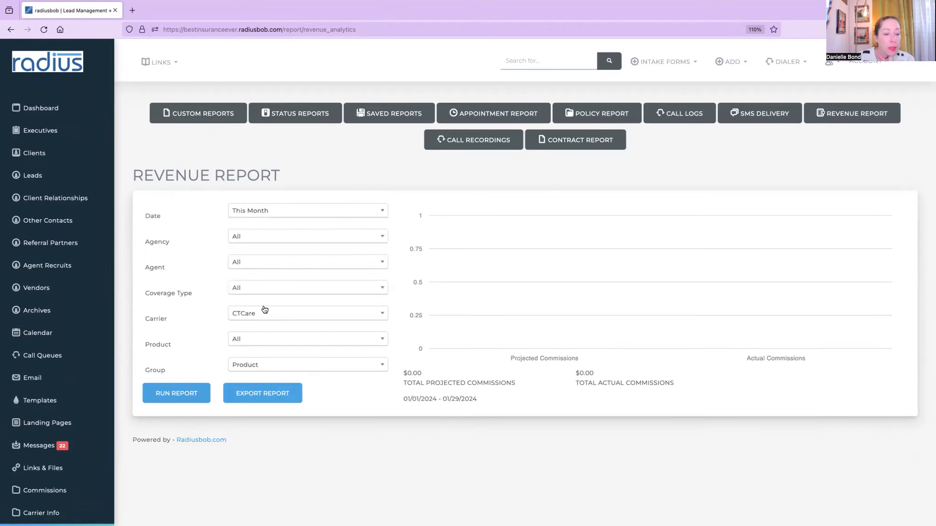
pyautogui.click(180, 394)
pyautogui.moveTo(473, 334)
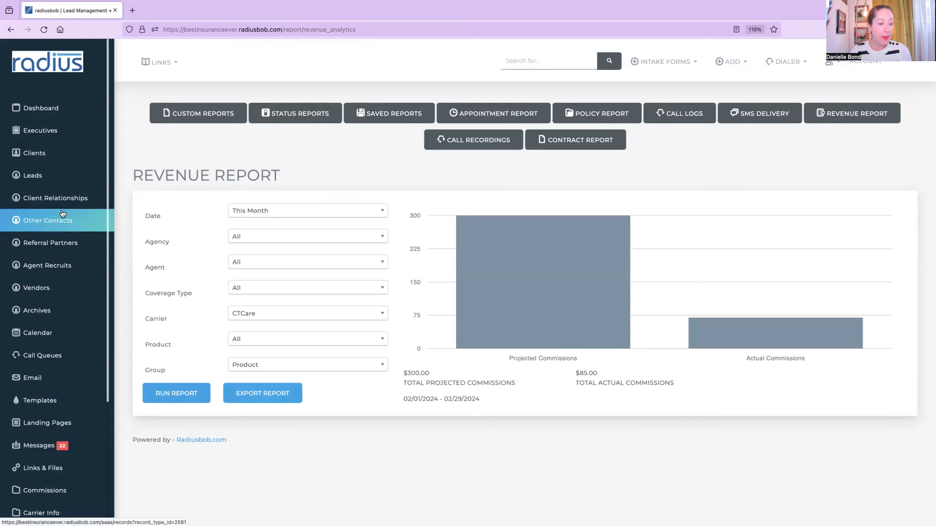
# - Open the saved reports list and examine the actions available for the 2024 Product Updates report
pyautogui.click(411, 117)
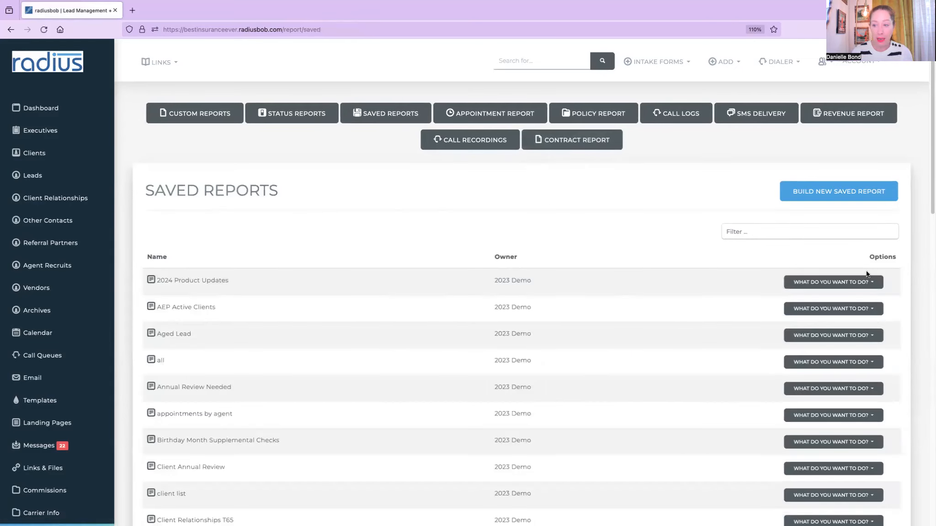
pyautogui.click(873, 282)
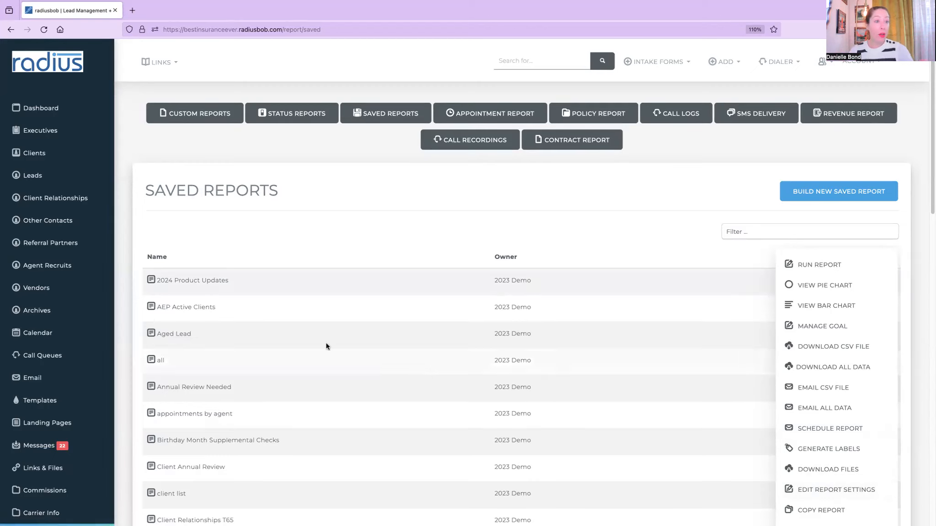
pyautogui.click(126, 238)
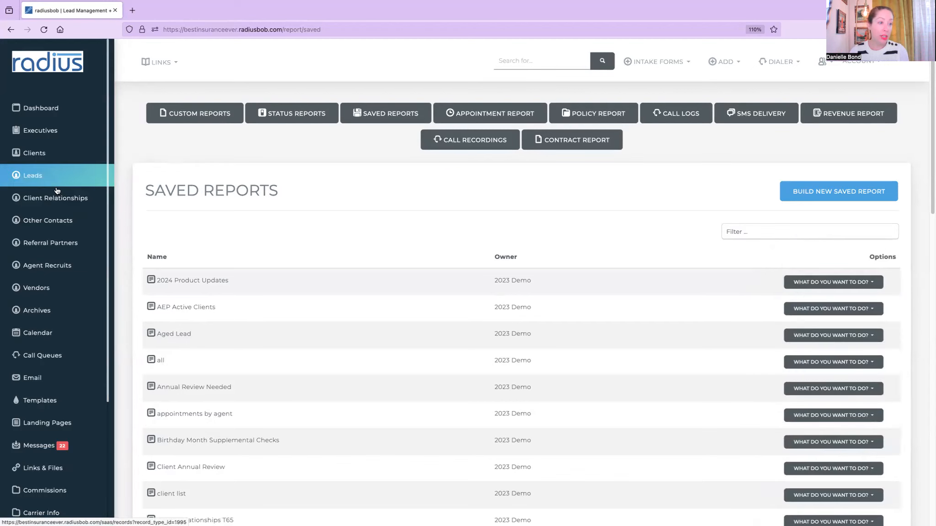
# - Open the client import instructions from the client list and go to the import page for updating existing client policies
pyautogui.click(47, 158)
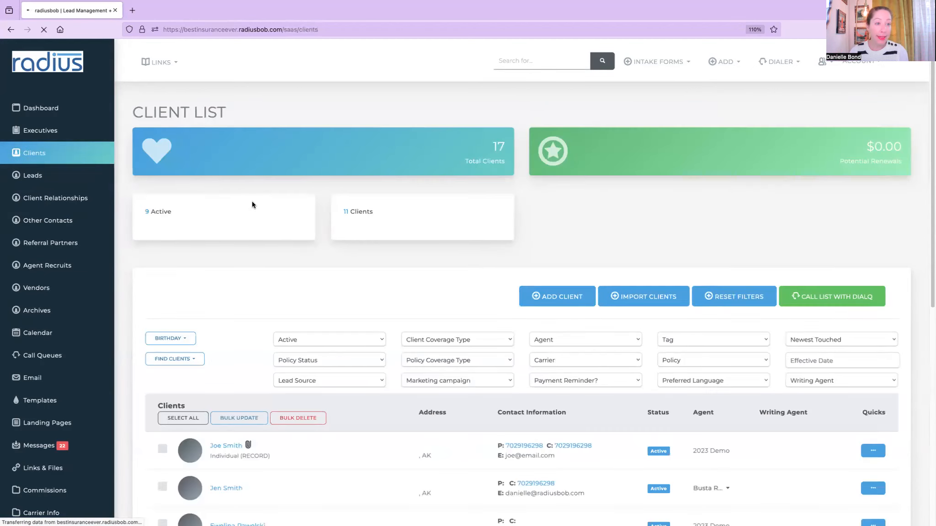
pyautogui.click(635, 300)
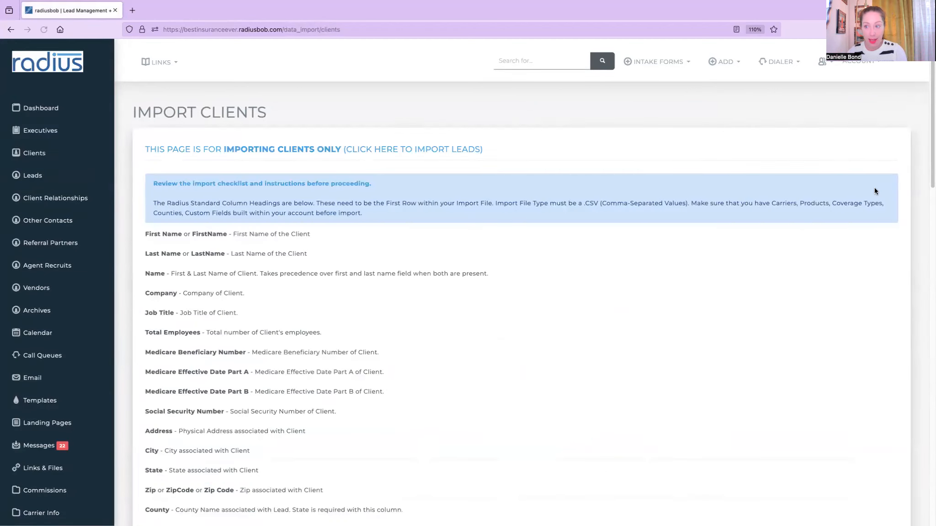
pyautogui.scroll(-1, 925, 203)
pyautogui.scroll(-20, 925, 203)
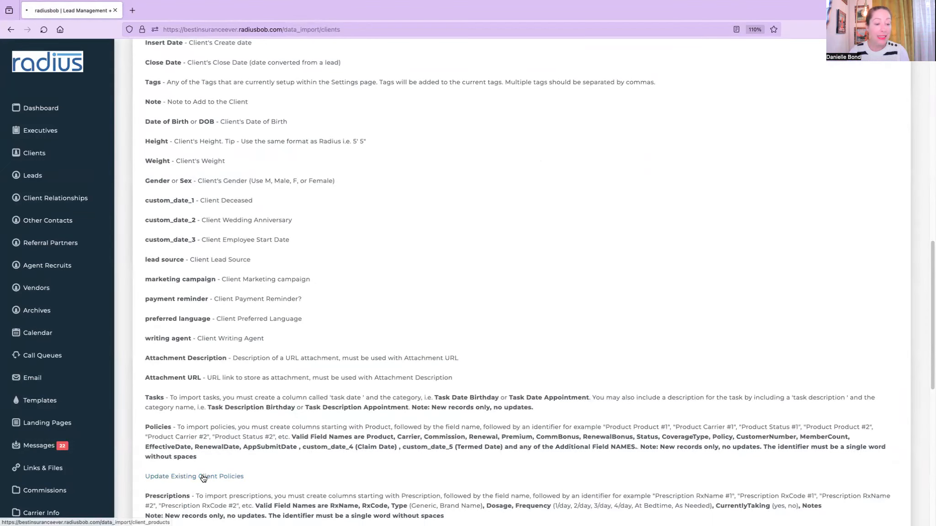
pyautogui.click(203, 476)
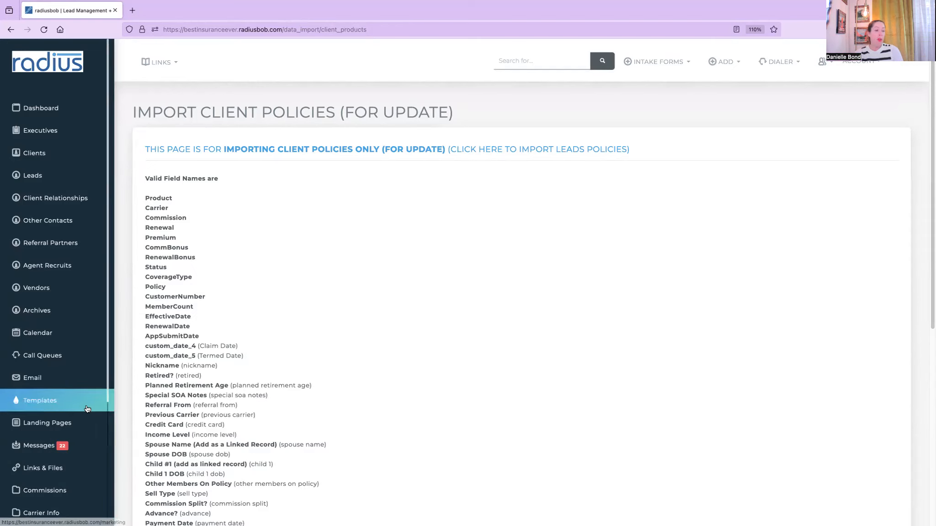
# - Set up a carrier commission import for CTCare using the file CTCare 2024 Example Commission Statement.csv
pyautogui.scroll(-3, 62, 392)
pyautogui.click(63, 392)
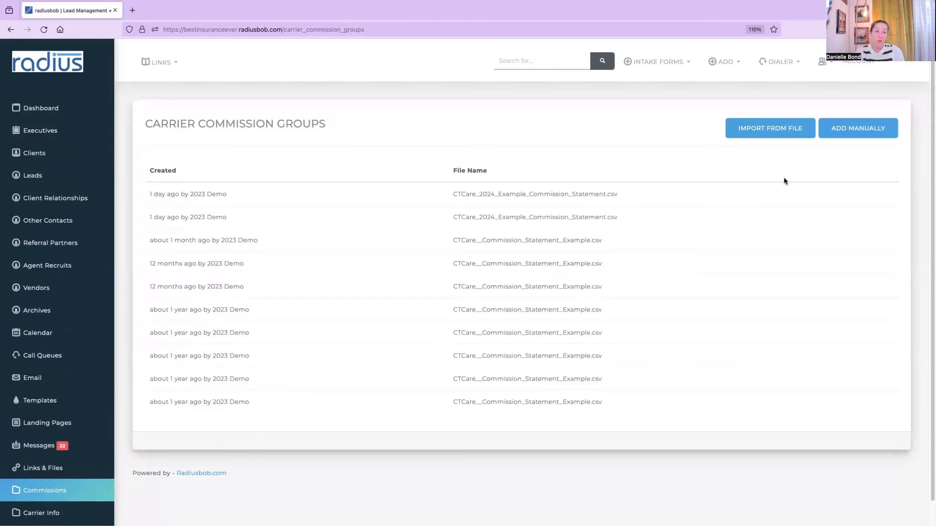
pyautogui.click(792, 134)
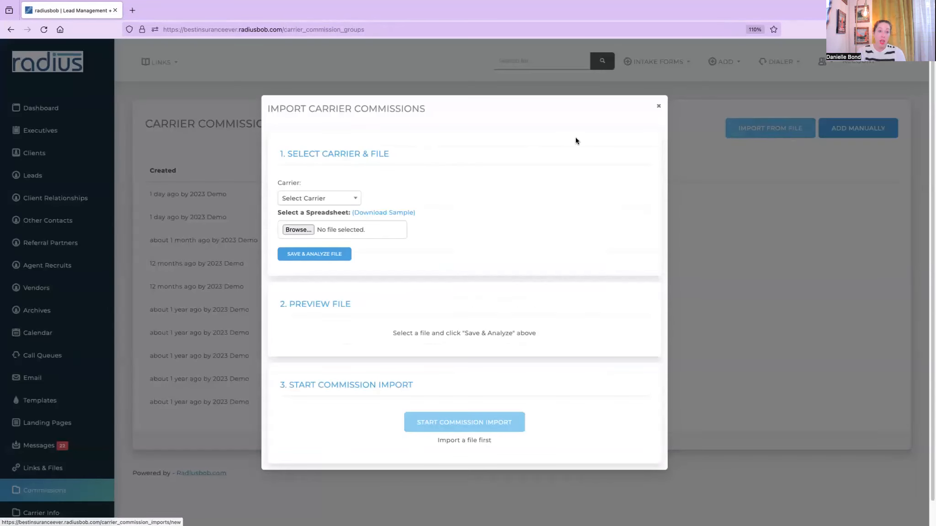
pyautogui.click(318, 198)
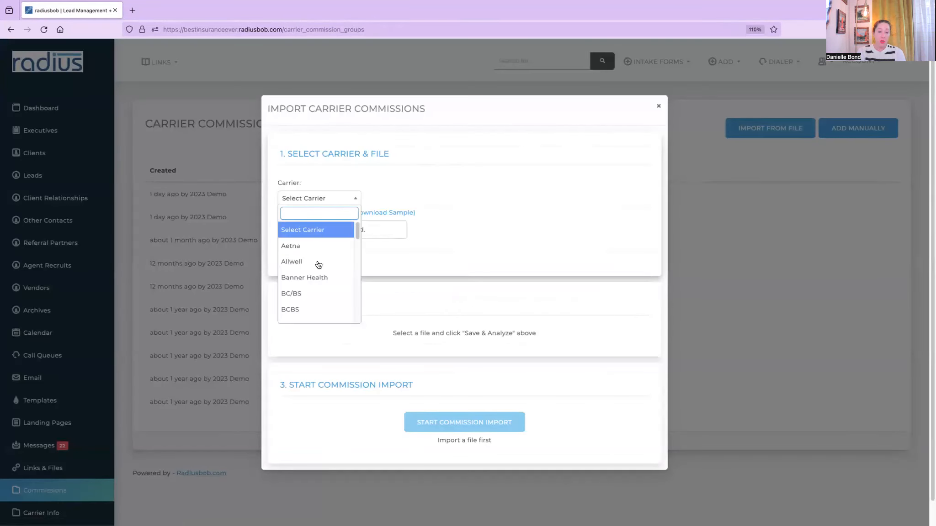
pyautogui.write('ctc')
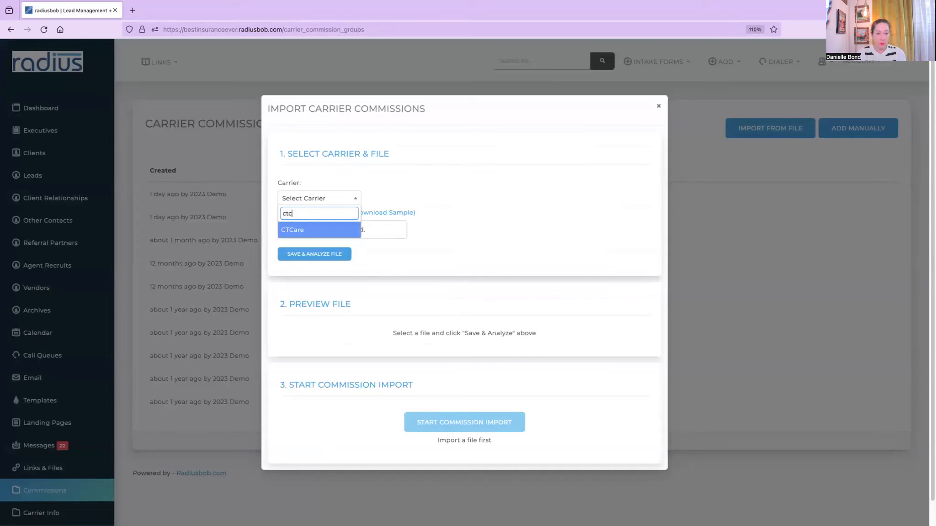
pyautogui.click(323, 229)
pyautogui.click(288, 229)
pyautogui.doubleClick(480, 101)
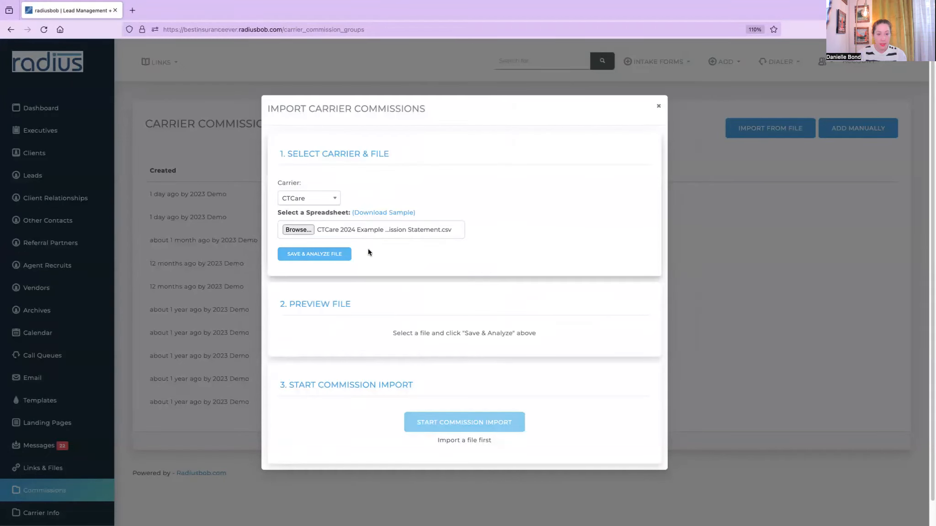
# - Save and analyze the CTCare statement file, check its preview, and start the commission import
pyautogui.click(315, 254)
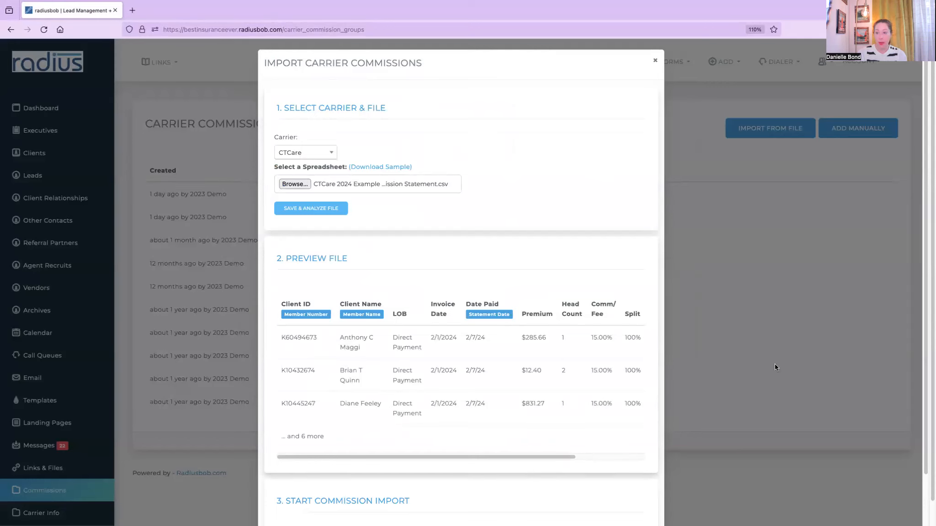
pyautogui.scroll(-2, 910, 416)
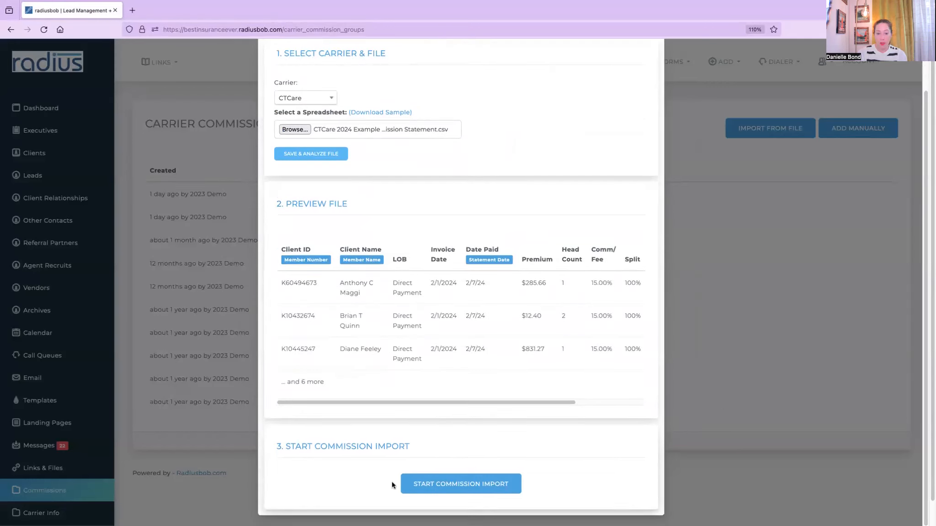
pyautogui.click(439, 484)
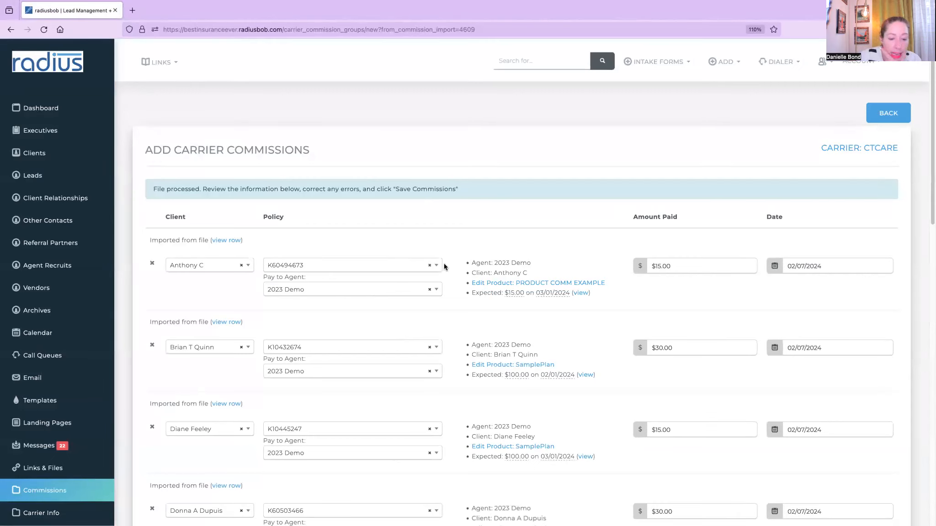
# - Review the imported commission rows and inspect the source statement line of the unmatched $15.00 entry
pyautogui.scroll(-8, 891, 256)
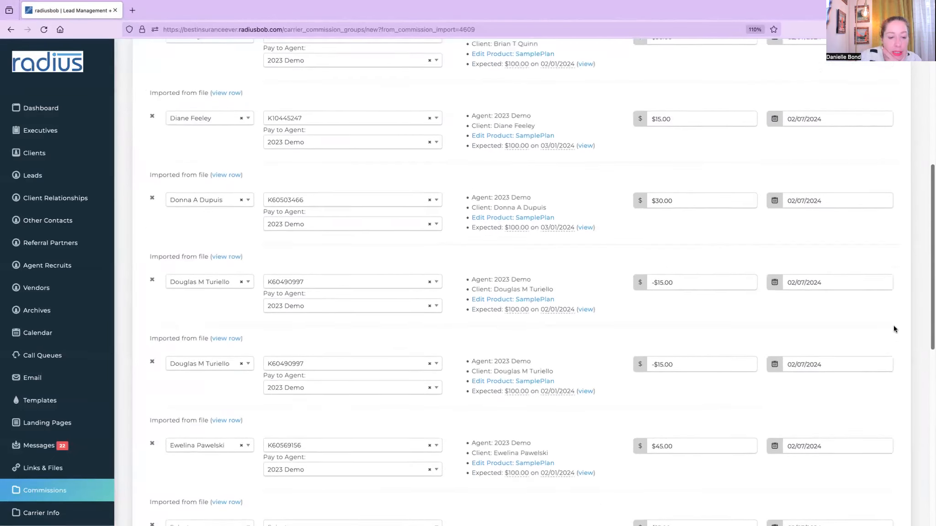
pyautogui.scroll(-2, 889, 350)
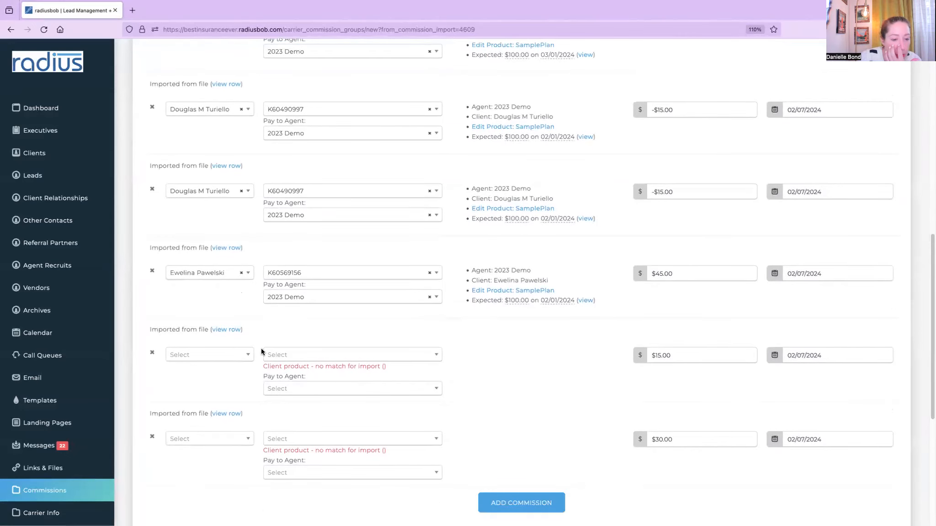
pyautogui.click(232, 330)
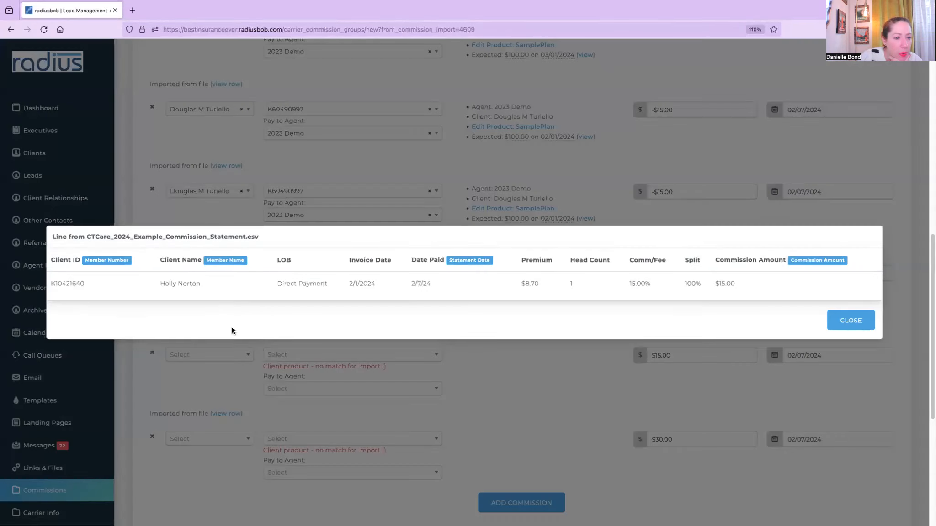
pyautogui.moveTo(96, 281); pyautogui.dragTo(50, 282)
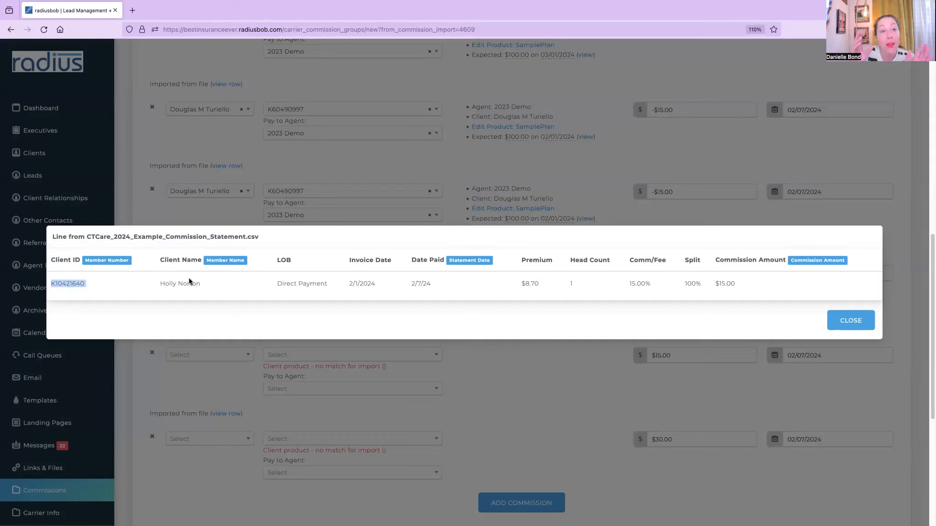
pyautogui.click(864, 320)
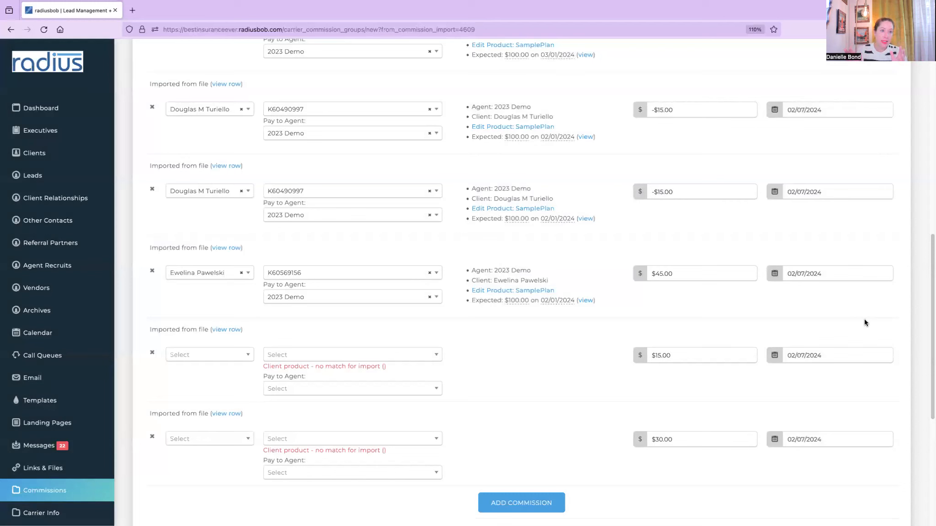